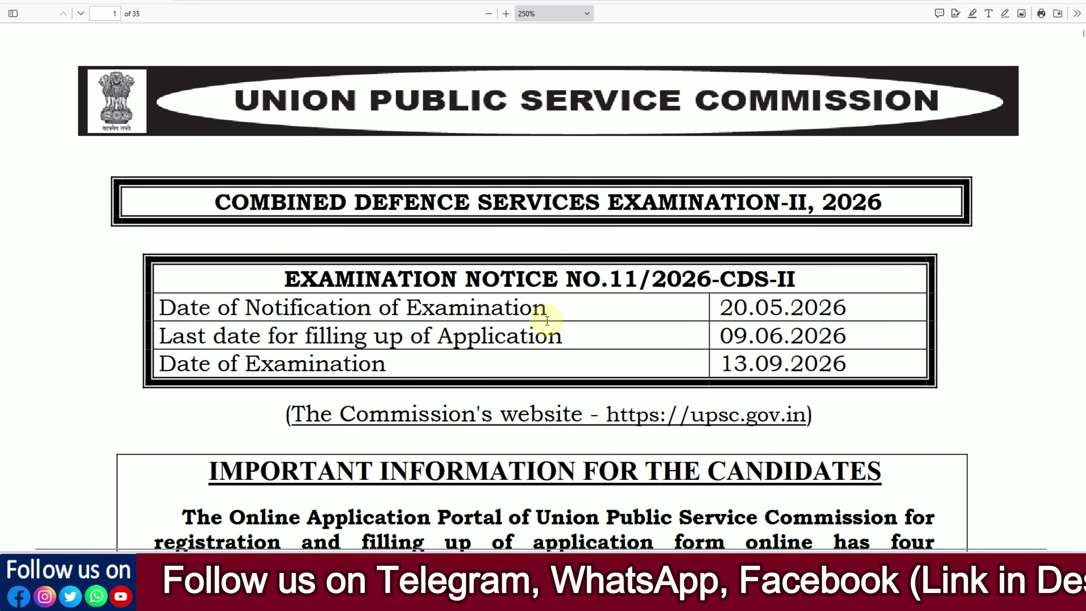
scroll(605, 337, "down", 15)
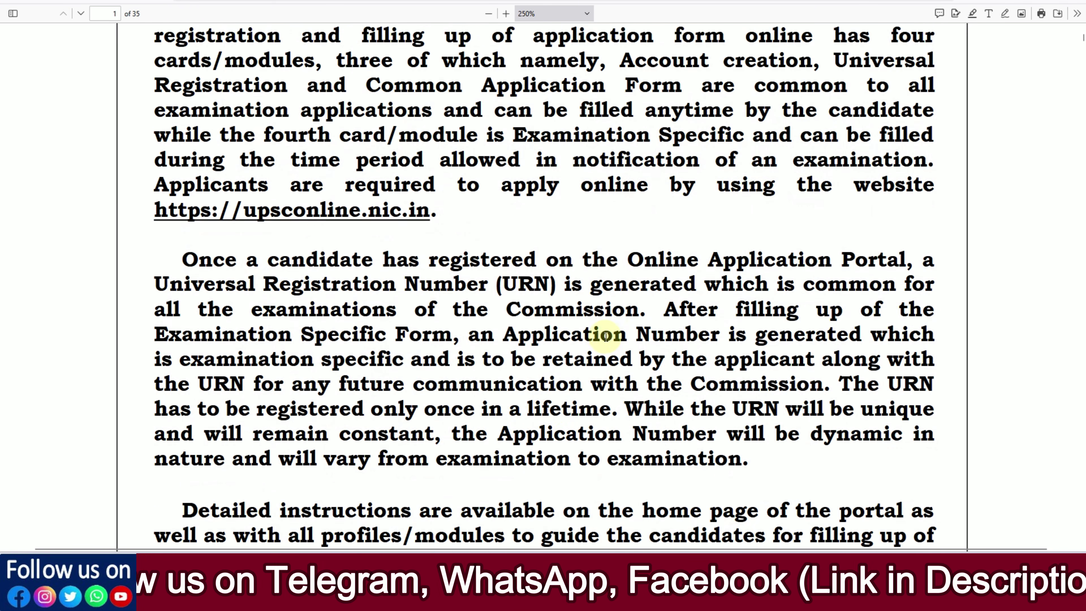
scroll(571, 412, "down", 15)
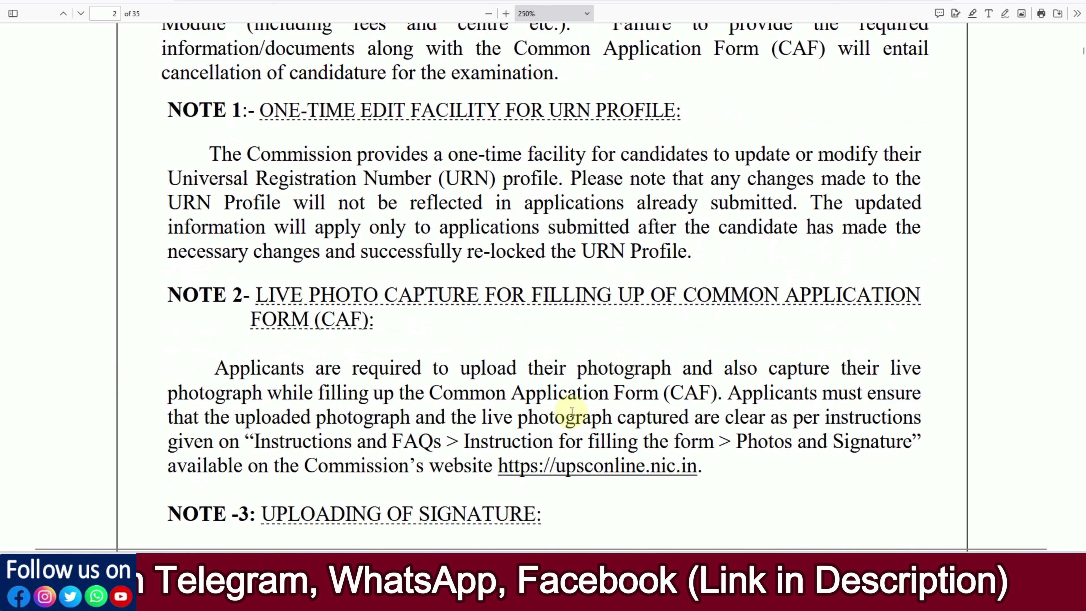
scroll(571, 410, "up", 1)
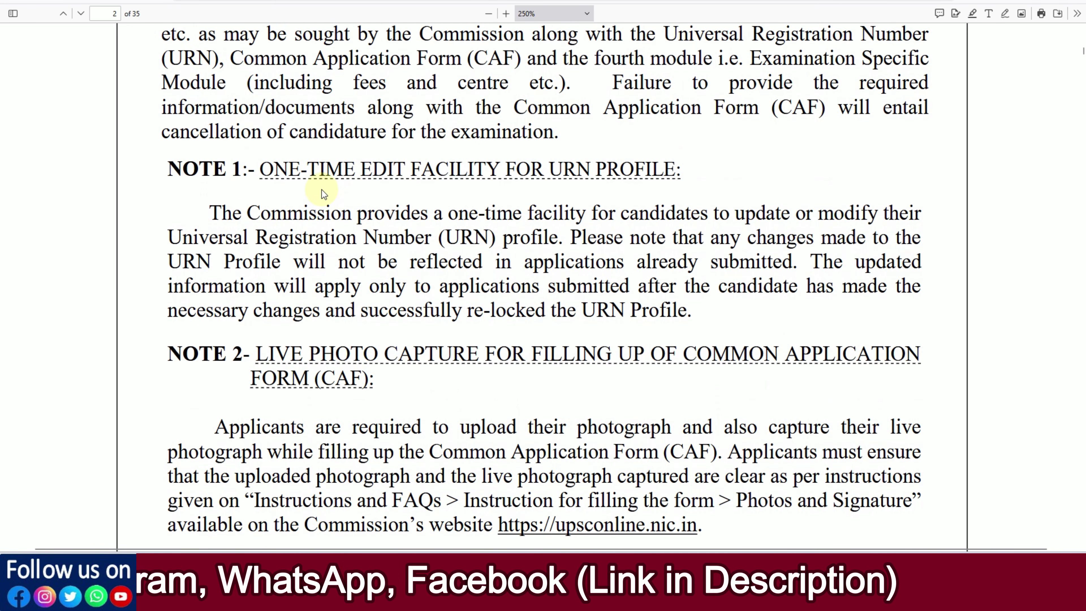
scroll(401, 223, "down", 2)
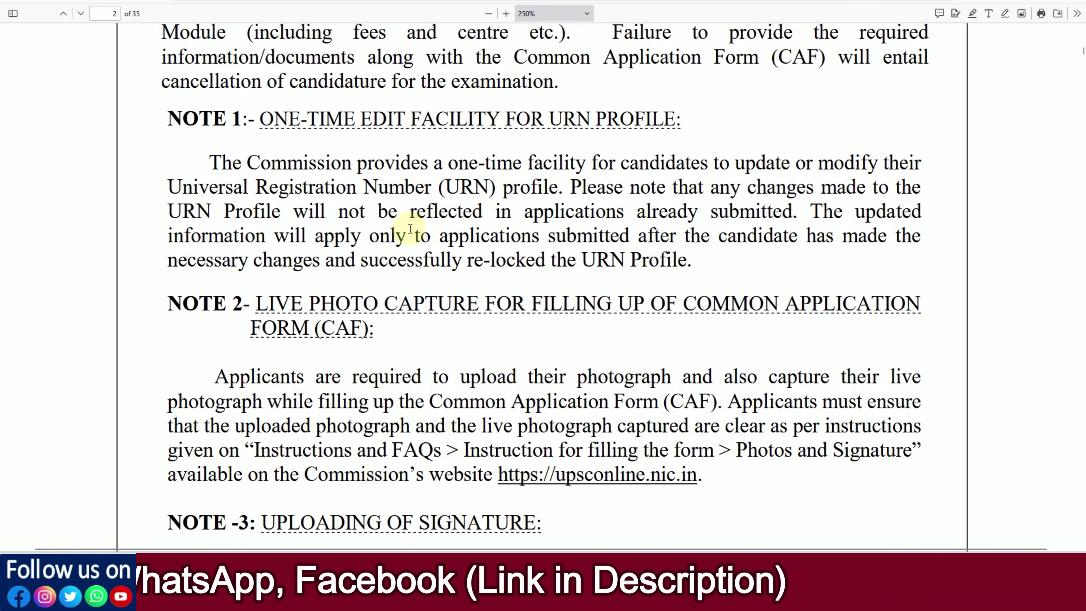
scroll(465, 261, "down", 5)
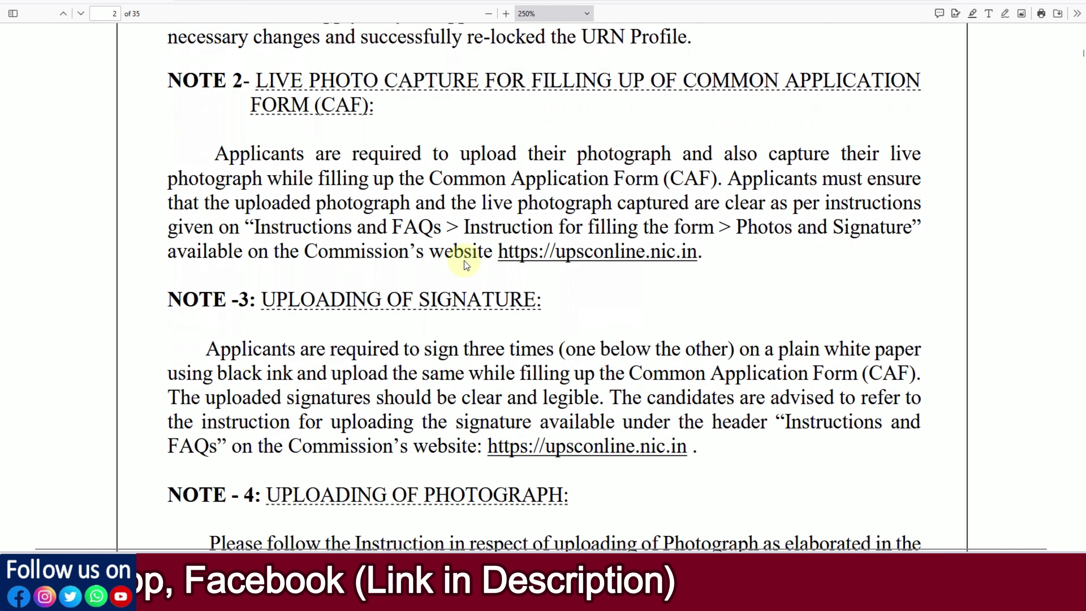
scroll(408, 280, "down", 20)
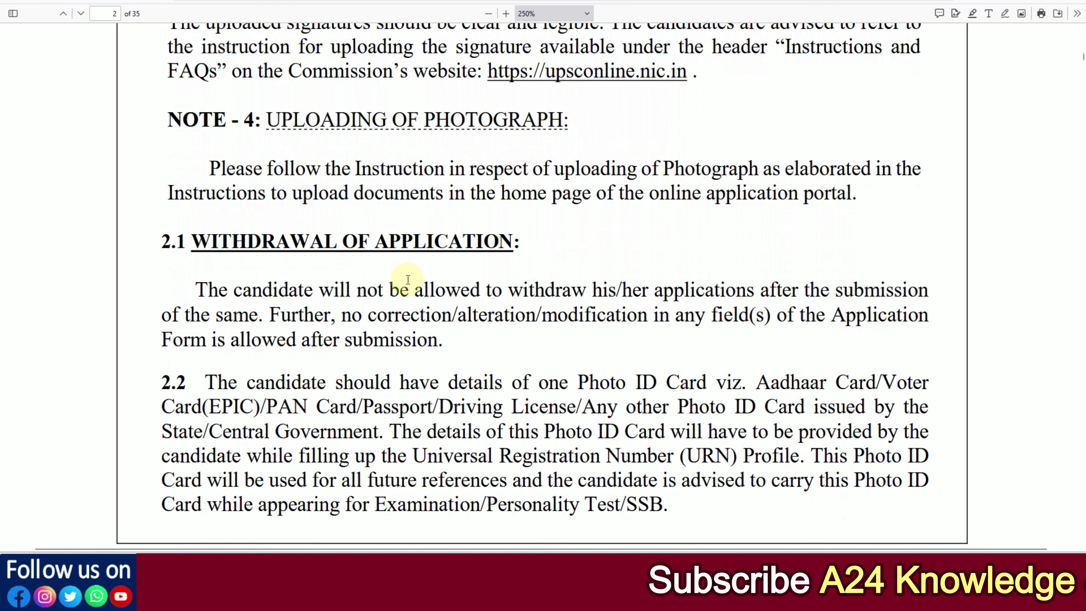
scroll(464, 316, "down", 20)
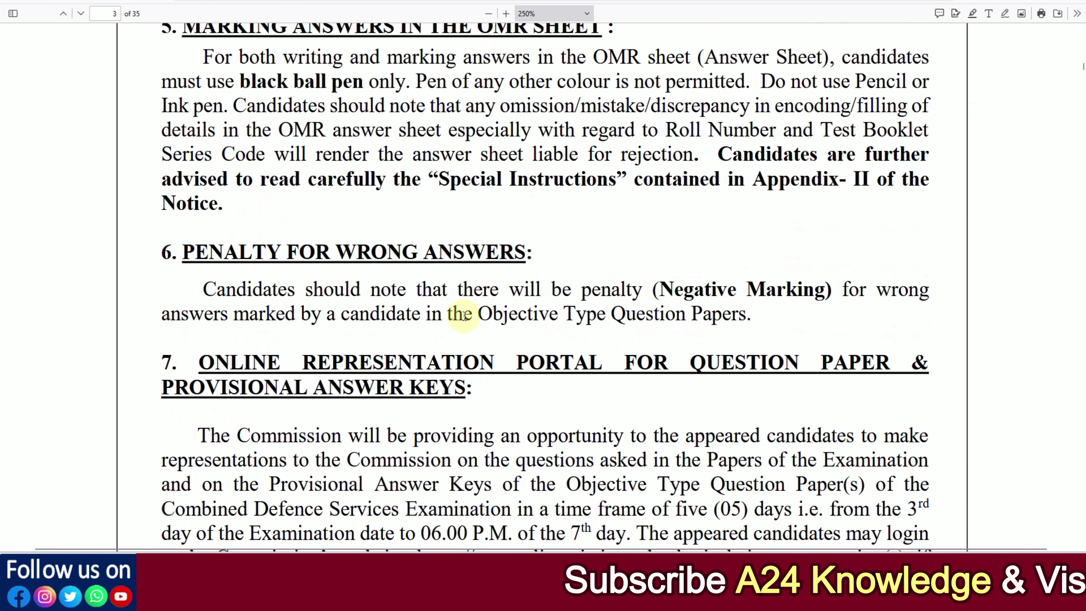
scroll(463, 316, "down", 20)
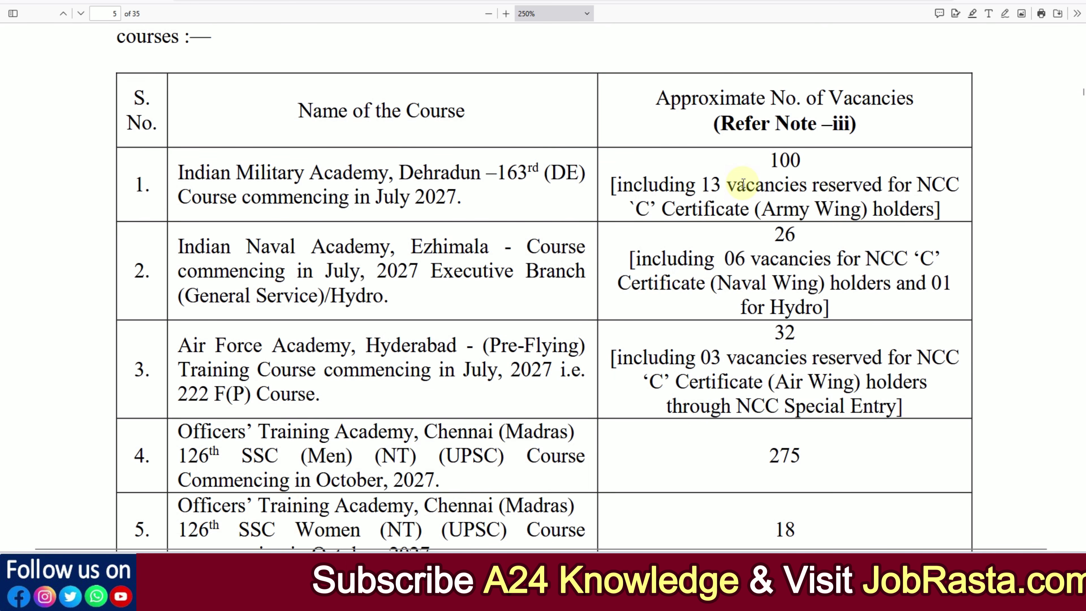
scroll(744, 312, "down", 4)
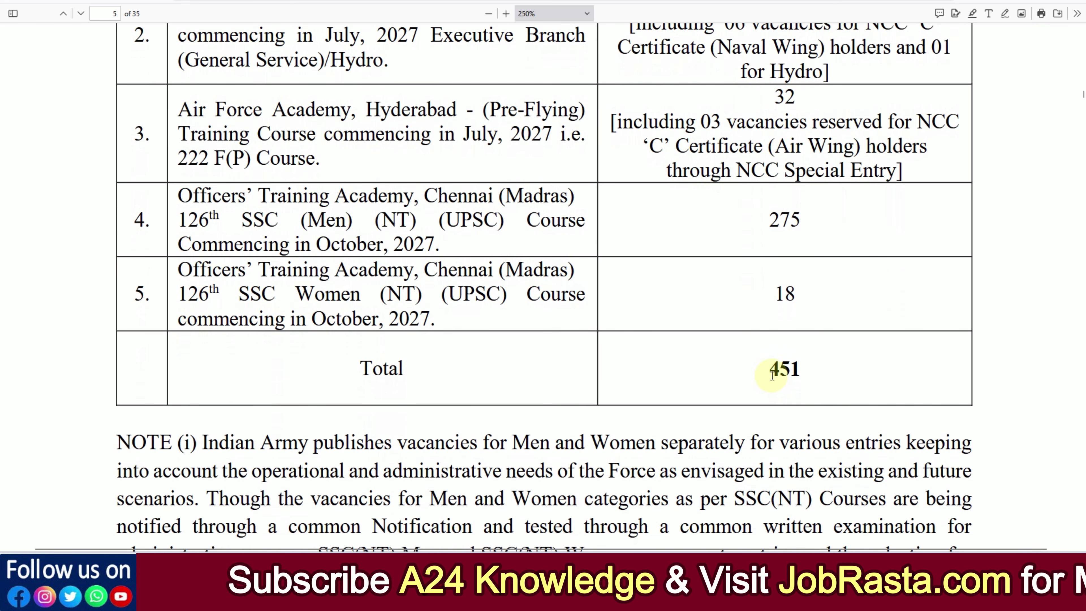
scroll(778, 396, "down", 13)
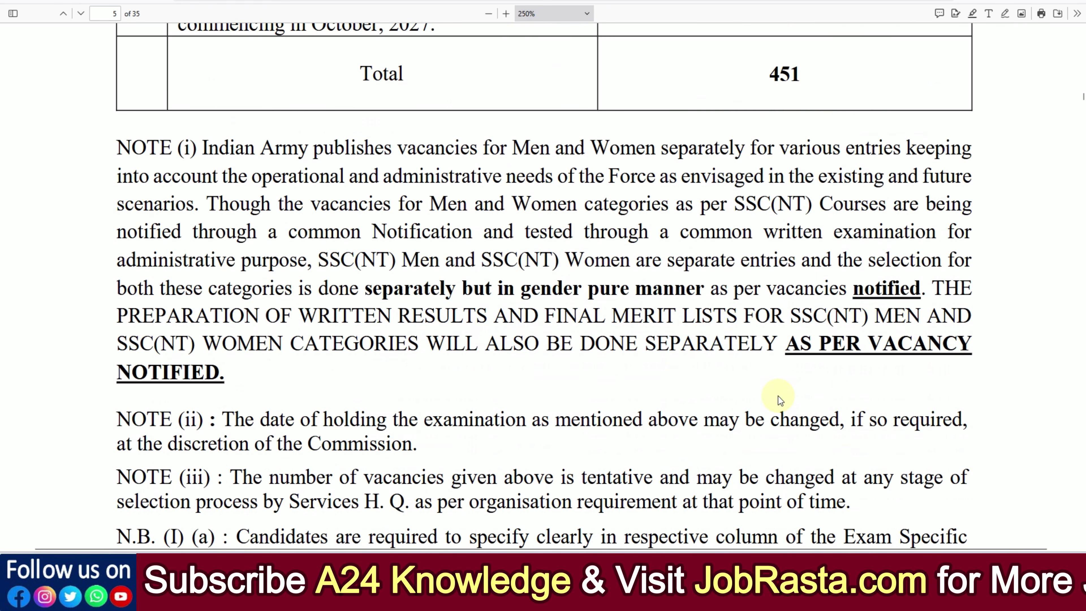
scroll(778, 396, "down", 20)
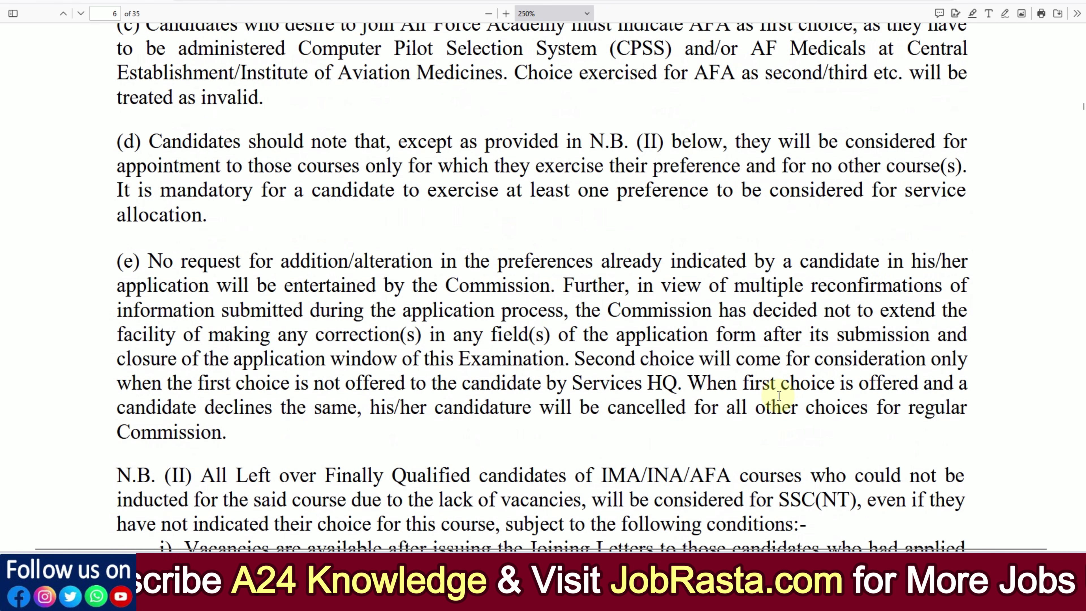
scroll(649, 363, "down", 13)
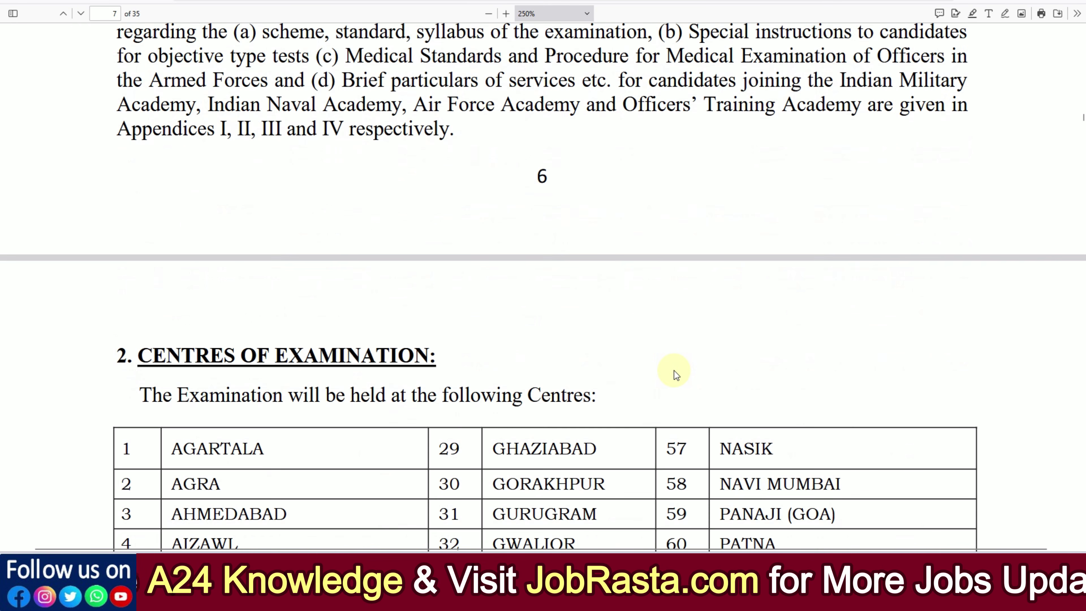
scroll(465, 355, "down", 20)
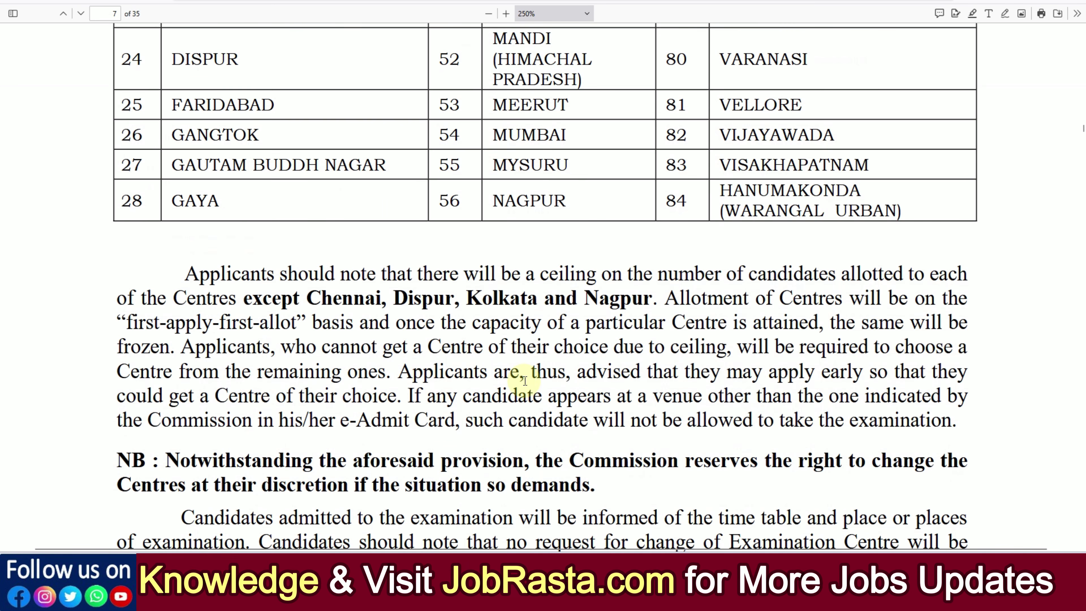
scroll(524, 381, "down", 6)
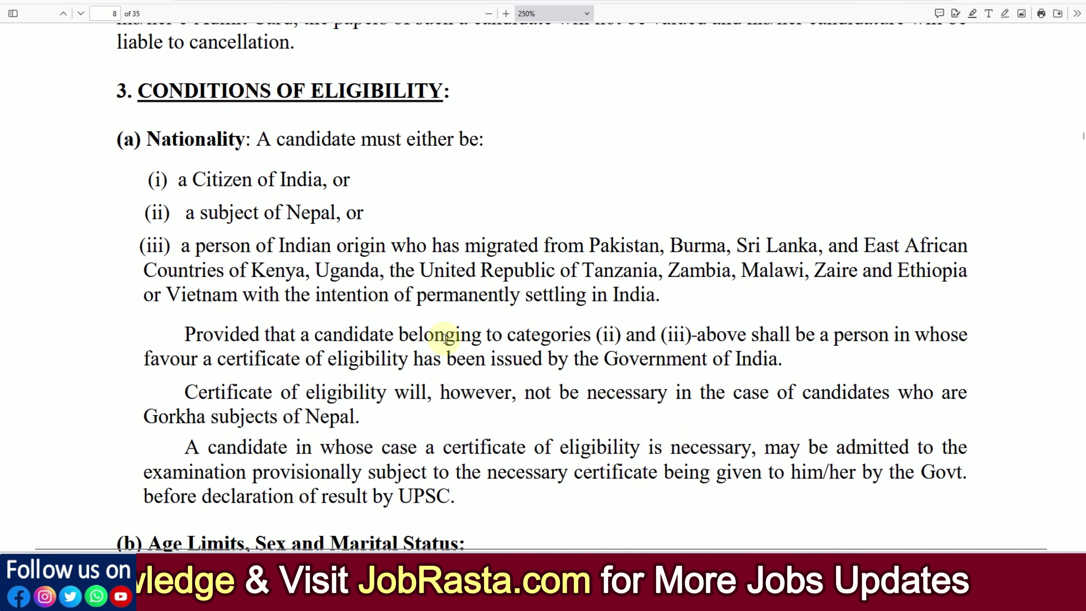
scroll(521, 396, "down", 1)
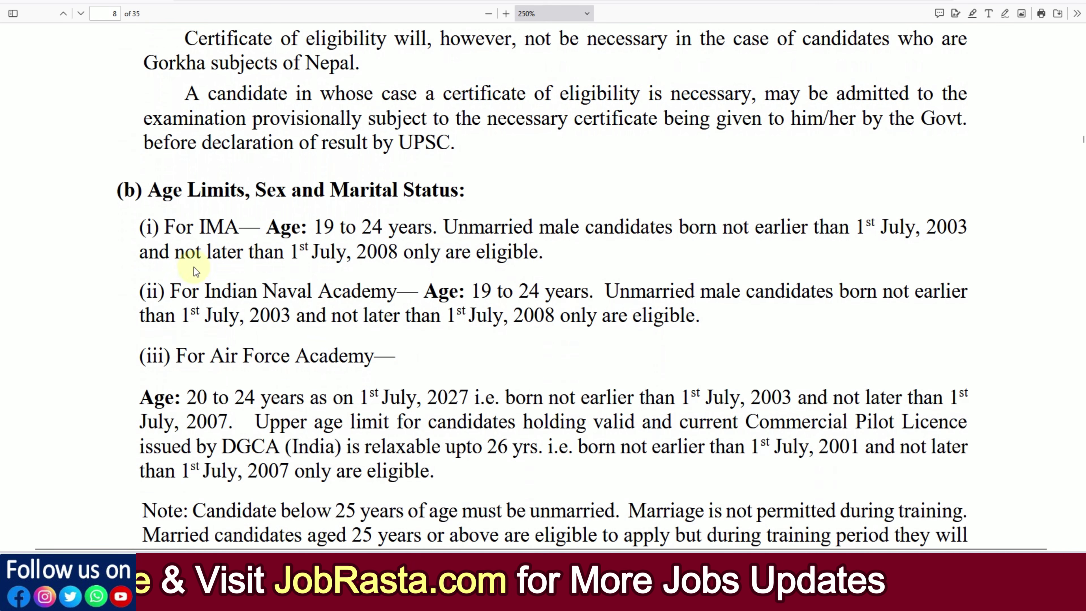
scroll(402, 334, "down", 2)
scroll(404, 312, "down", 2)
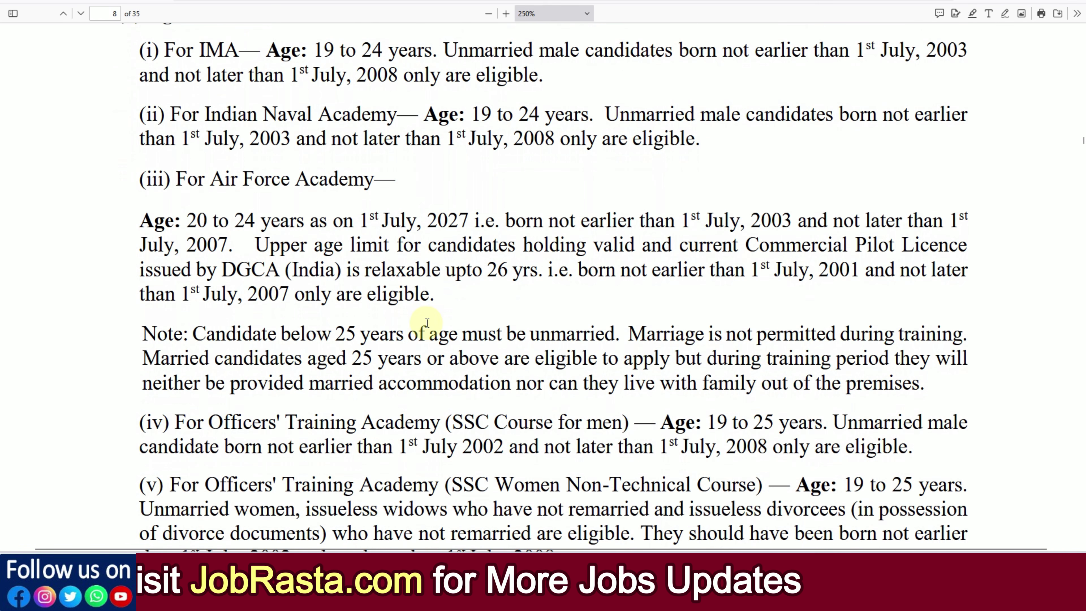
scroll(427, 322, "down", 20)
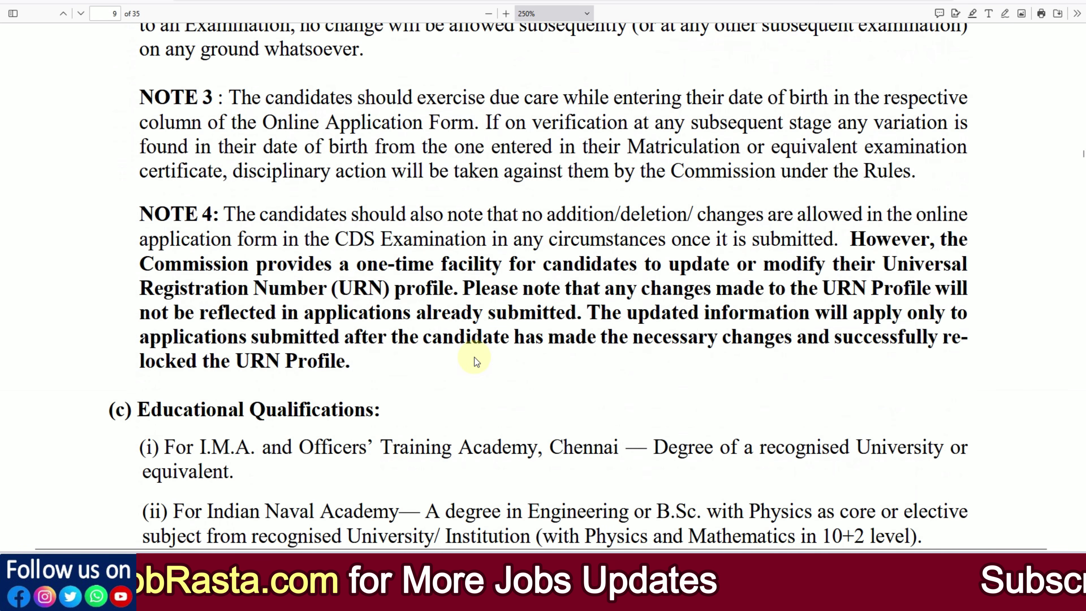
scroll(475, 361, "down", 4)
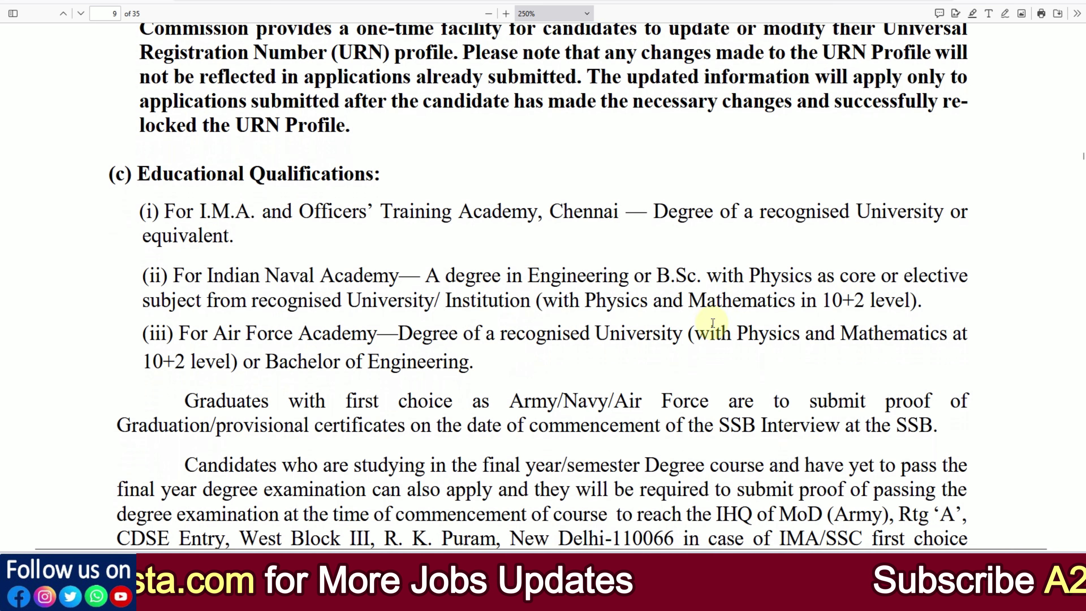
scroll(683, 333, "down", 2)
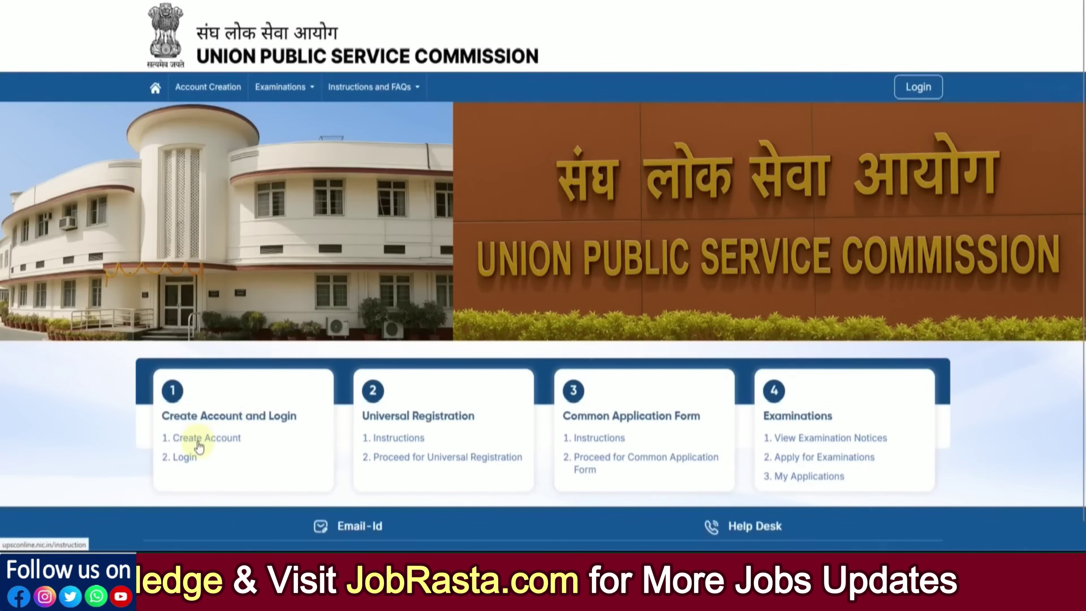
Start a new candidate account and accept the account-creation instructions and terms
left_click(198, 440)
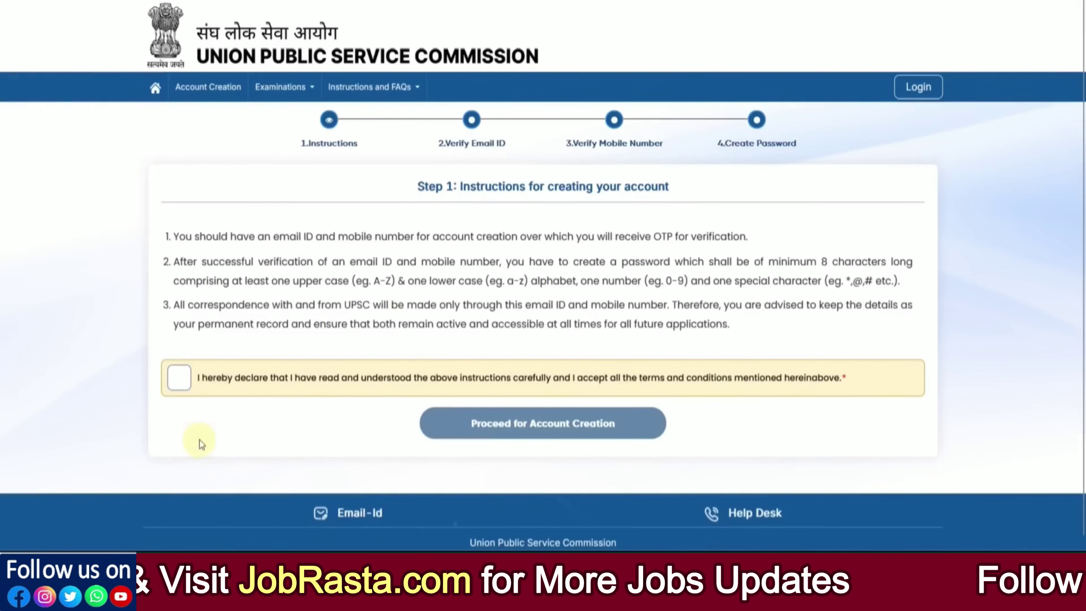
left_click(176, 384)
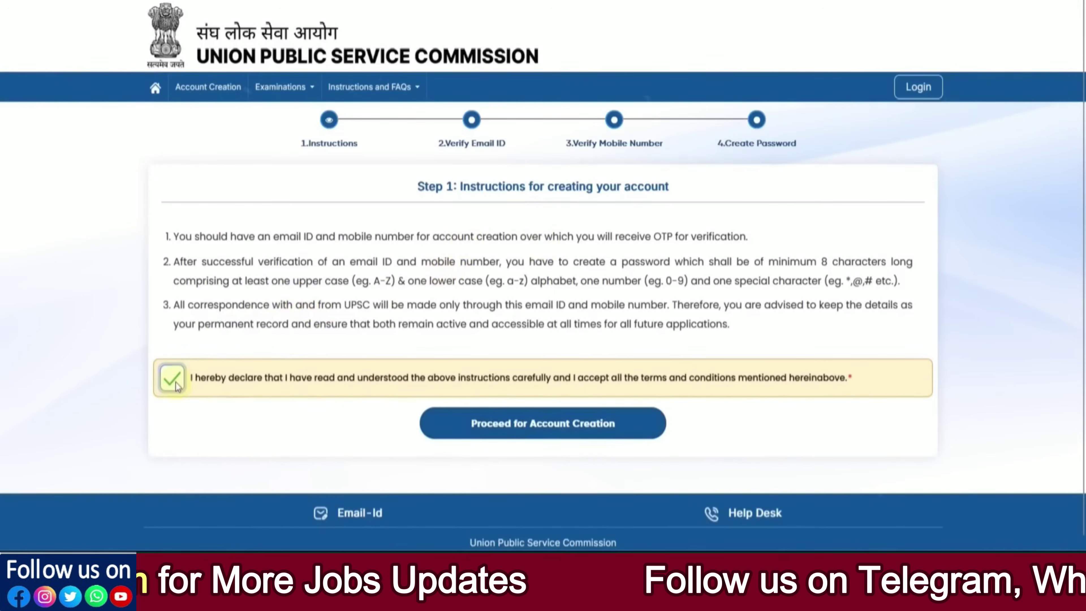
left_click(518, 434)
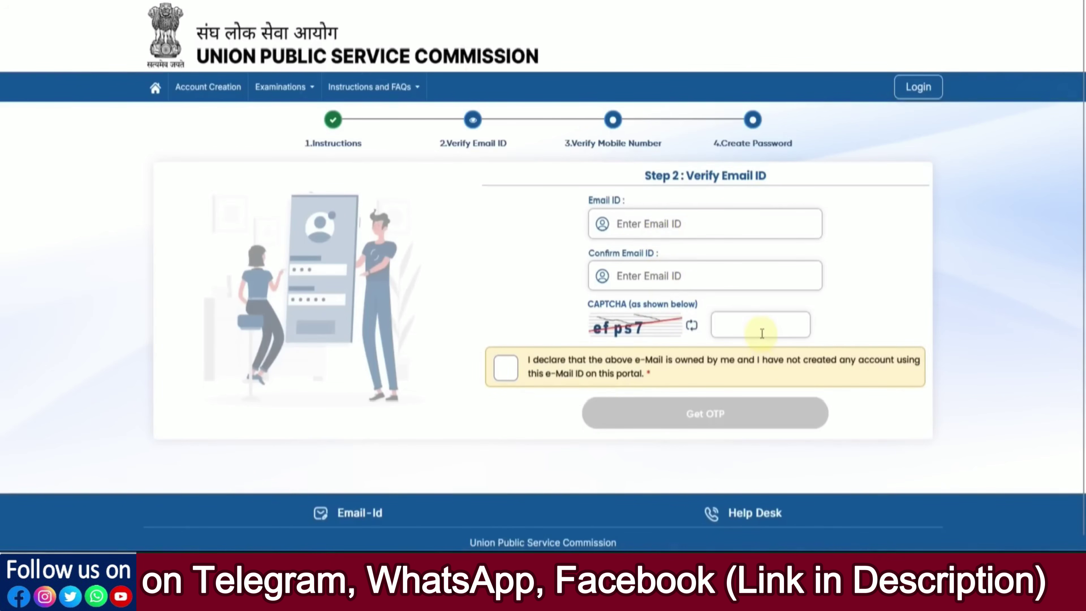
Declare ownership of the e-mail ID and mobile number and request an OTP for each
left_click(505, 367)
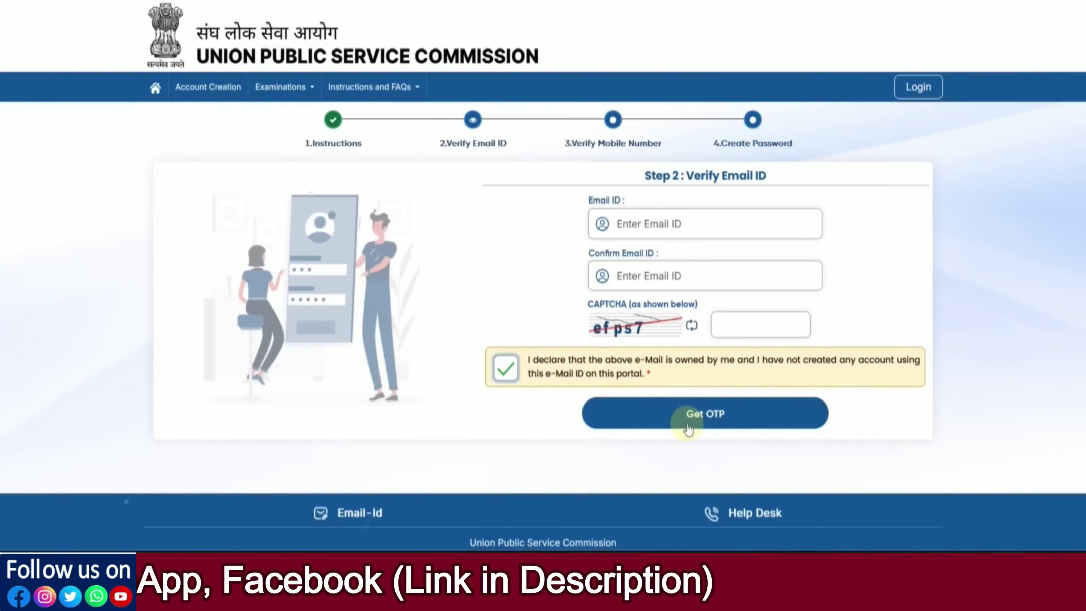
left_click(687, 425)
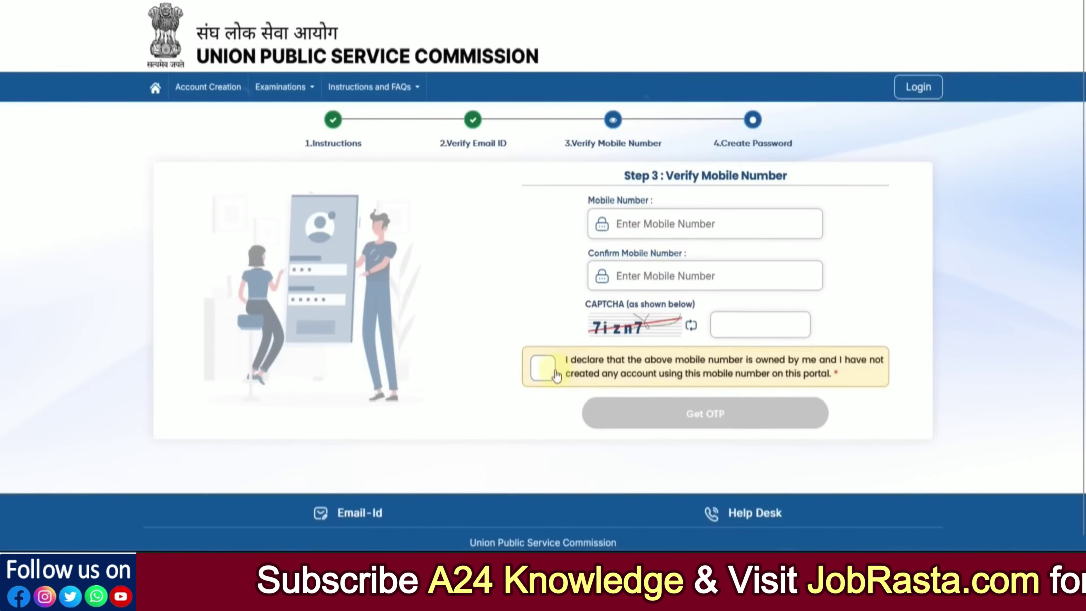
left_click(540, 370)
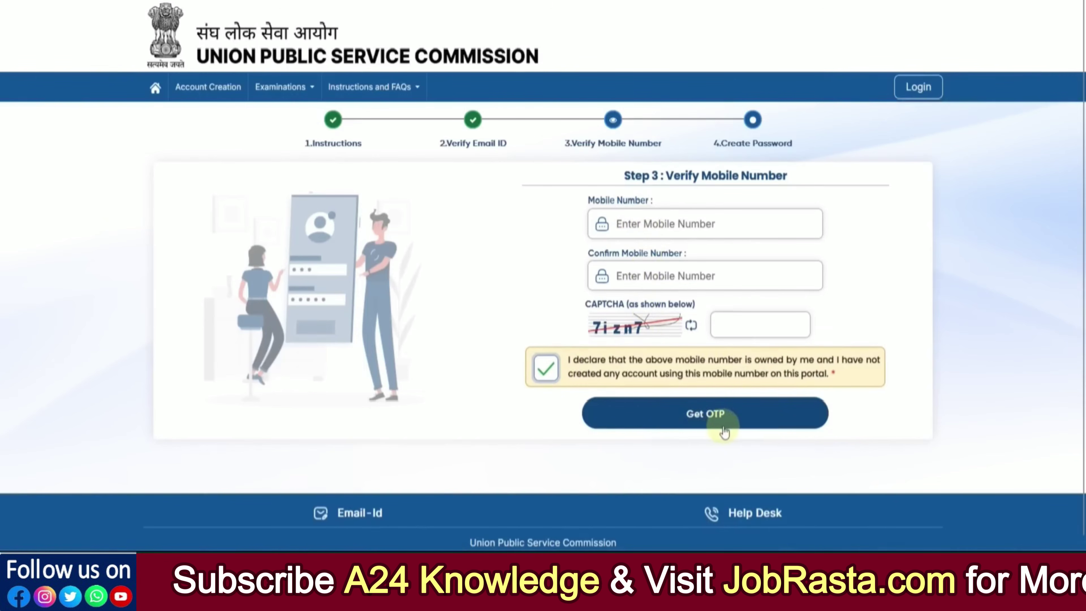
left_click(689, 420)
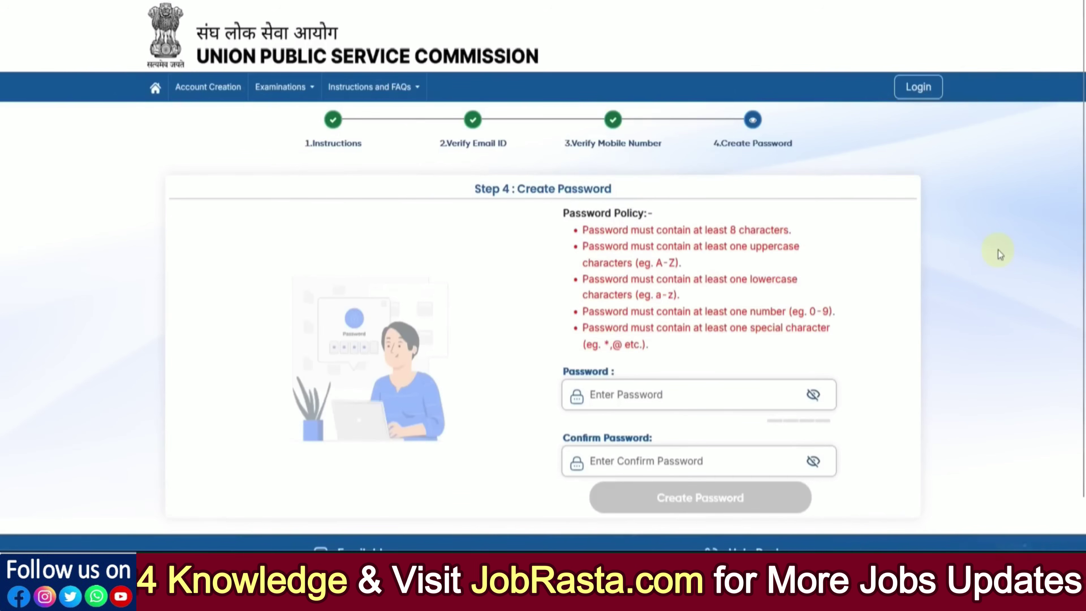
Enlarge the page and highlight the uppercase and lowercase rules of the password policy
key("ctrl+plus")
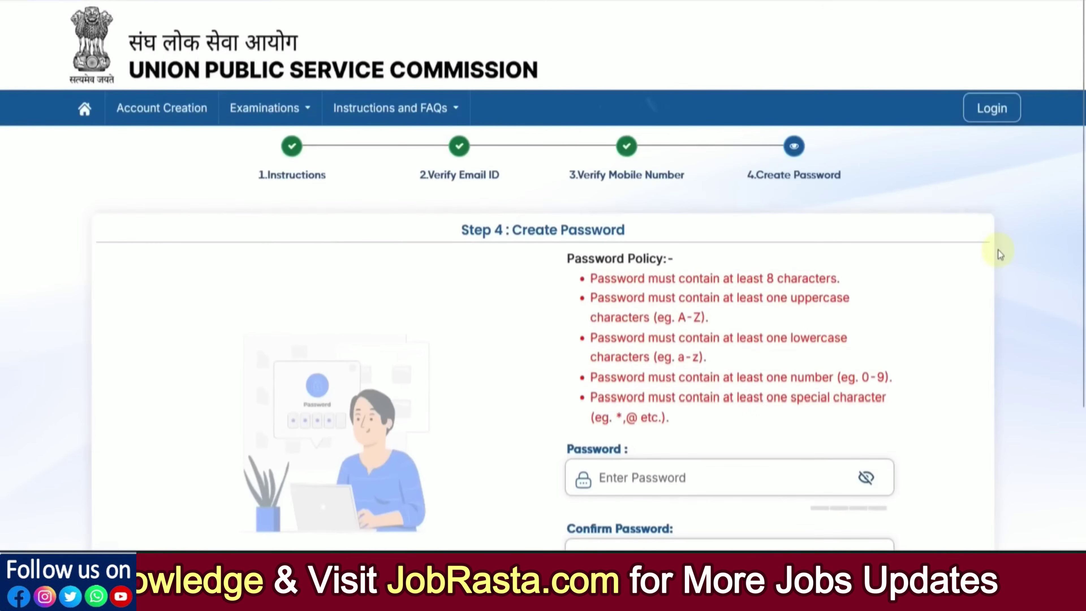
scroll(998, 250, "down", 3)
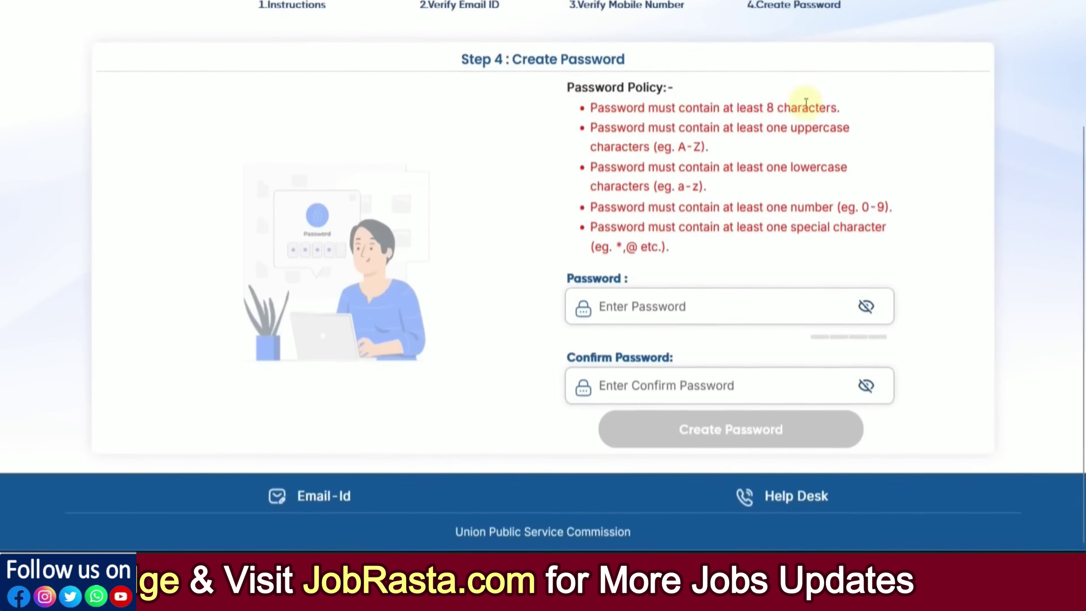
left_click_drag(790, 128, 810, 128)
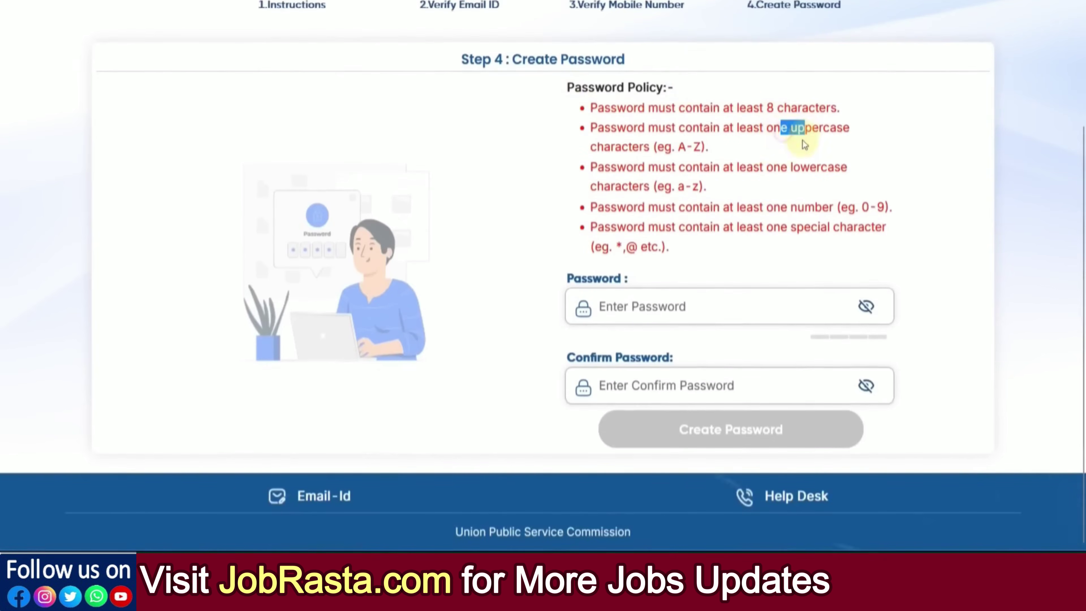
left_click_drag(790, 167, 810, 166)
left_click(790, 208)
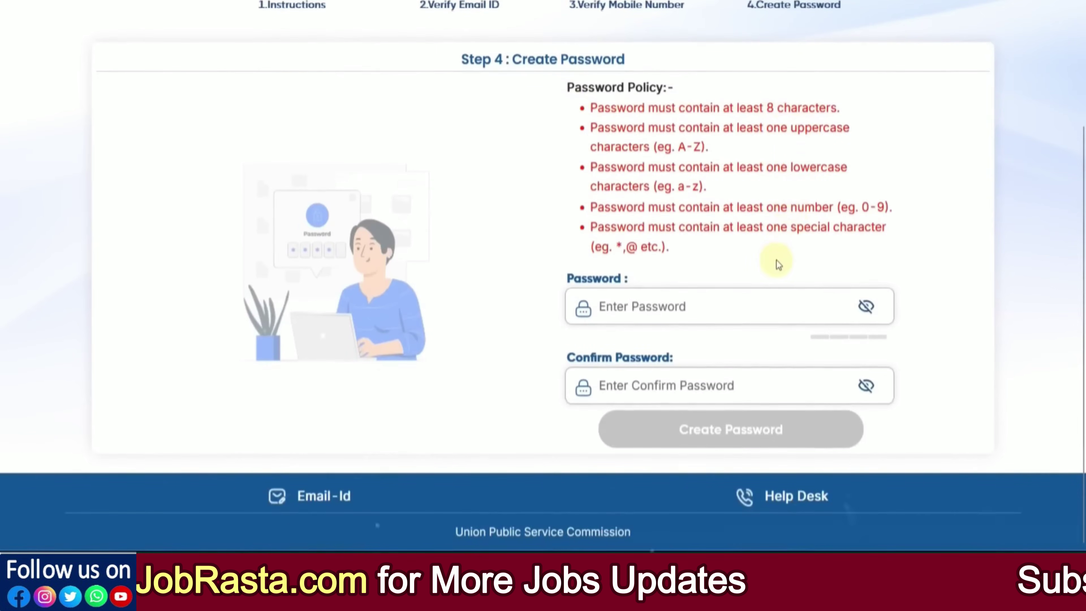
Type the new account password with the eye icon set to show it as plain text
left_click(646, 305)
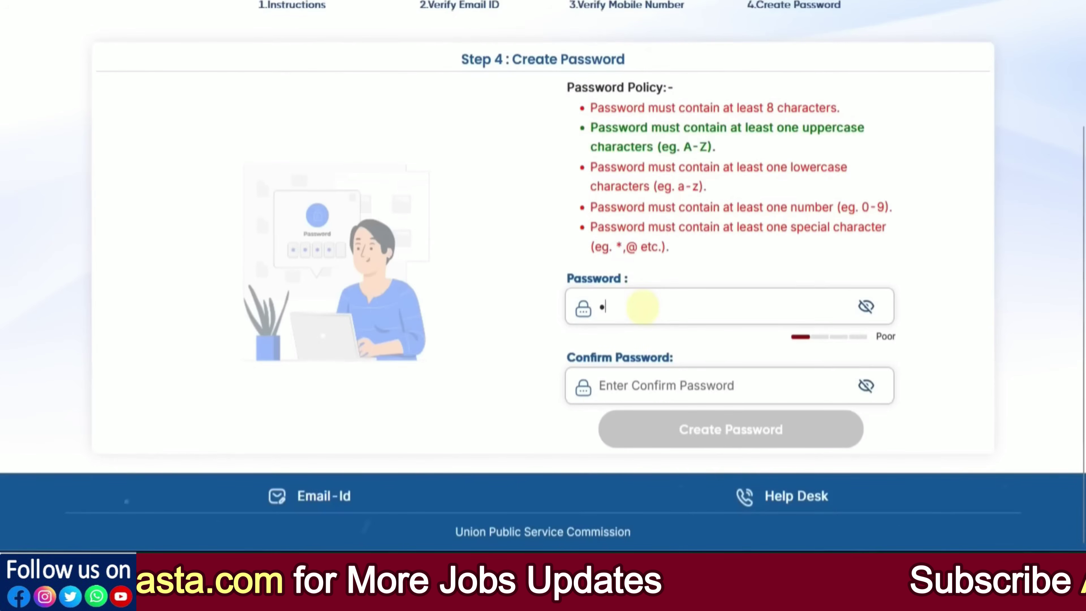
left_click(872, 311)
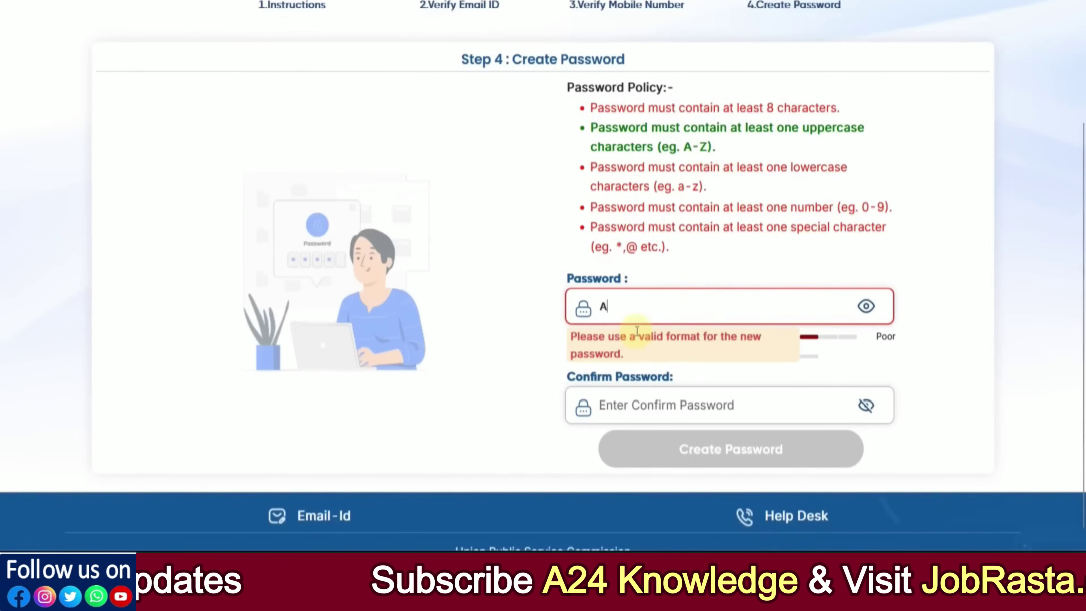
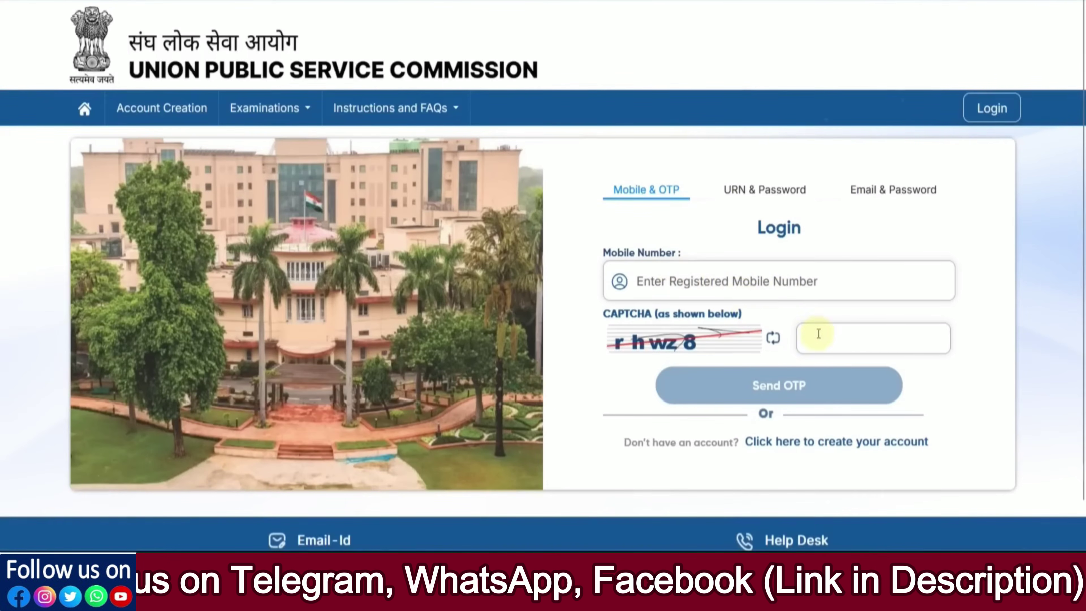
Compare the URN & Password and Email & Password login forms, then return to Mobile & OTP
left_click(765, 197)
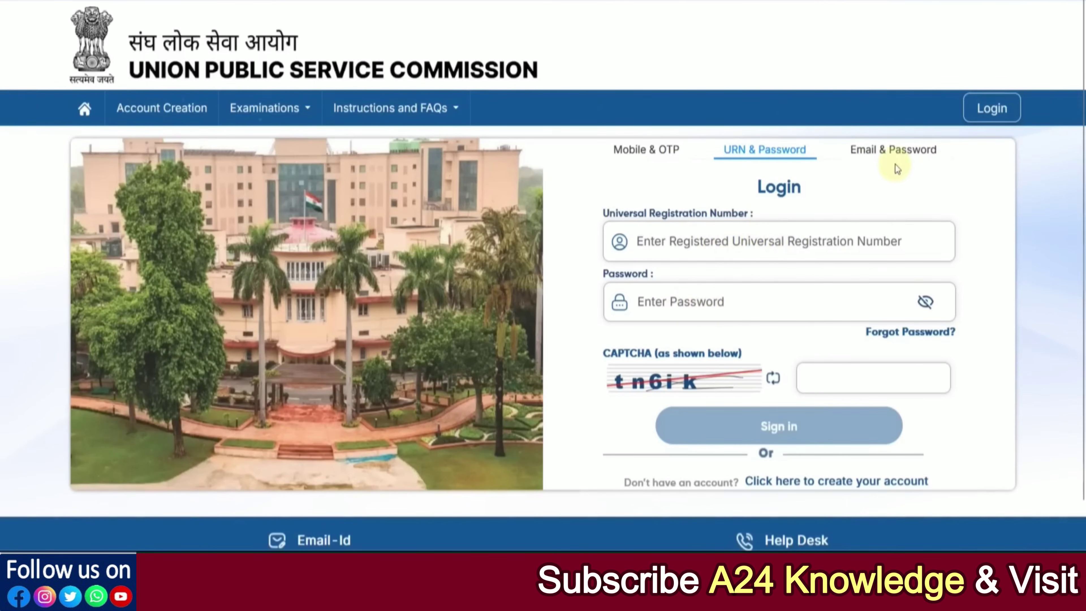
left_click(890, 149)
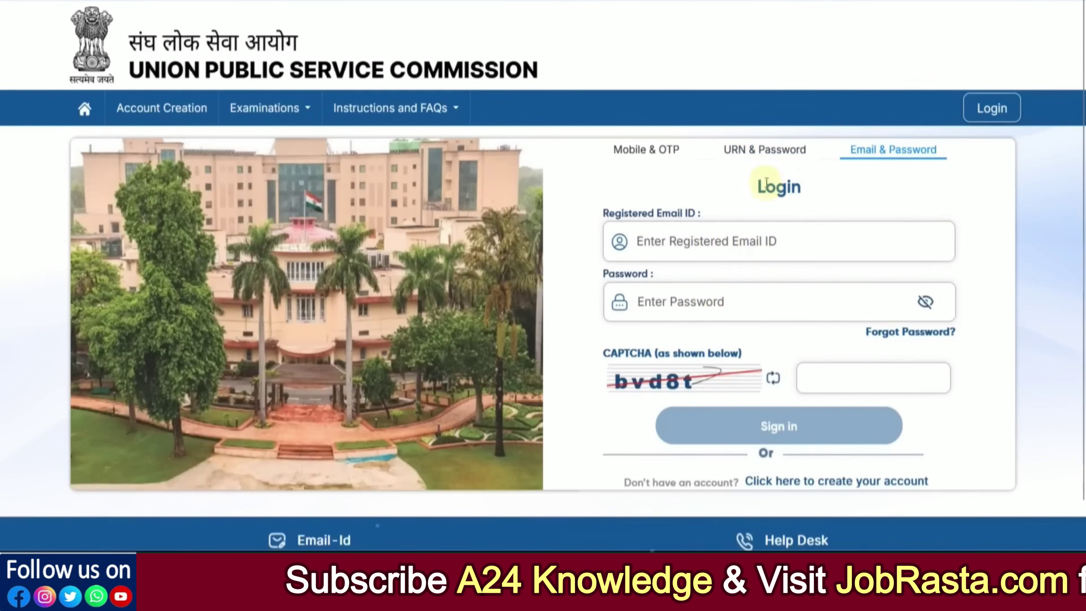
left_click(756, 151)
left_click(652, 150)
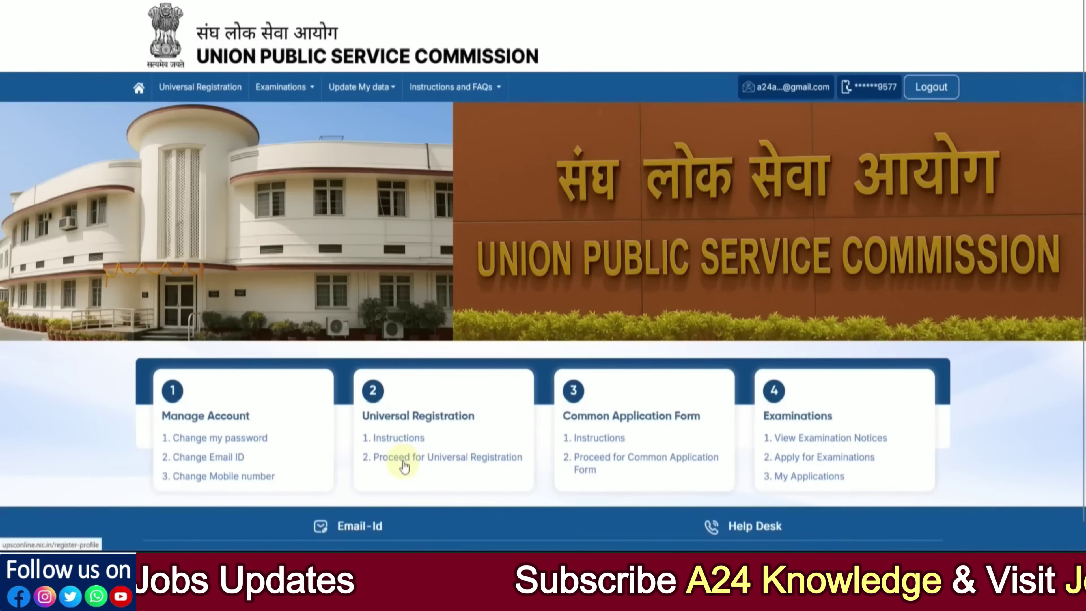
Read the Universal Registration instructions, noting the Aadhaar-linked mobile requirement, then proceed to Identity Profile
left_click(391, 438)
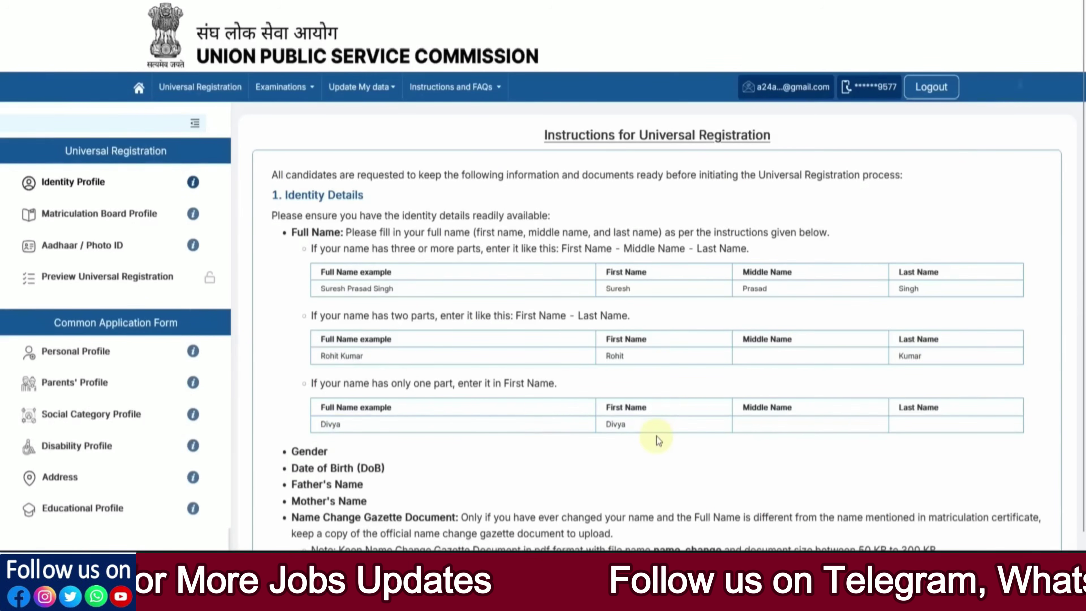
scroll(541, 455, "down", 6)
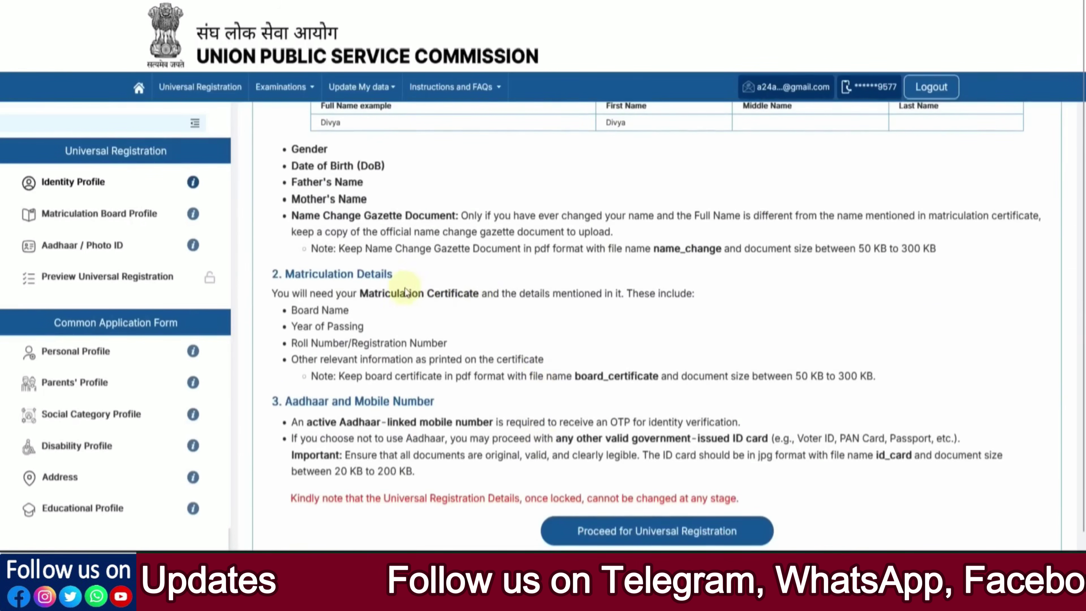
scroll(404, 291, "down", 1)
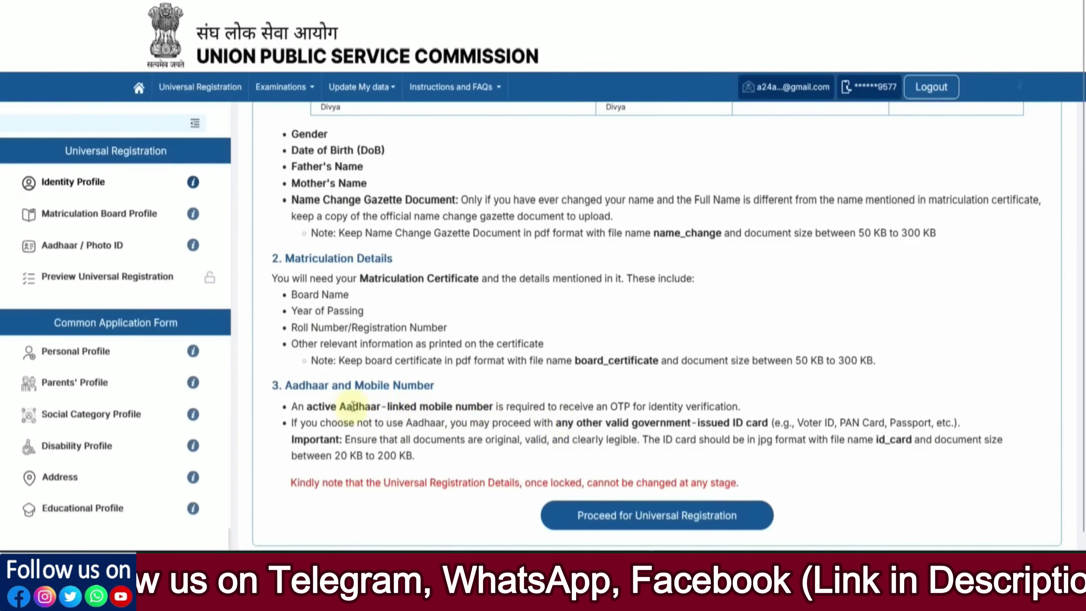
left_click_drag(371, 408, 460, 405)
left_click(499, 412)
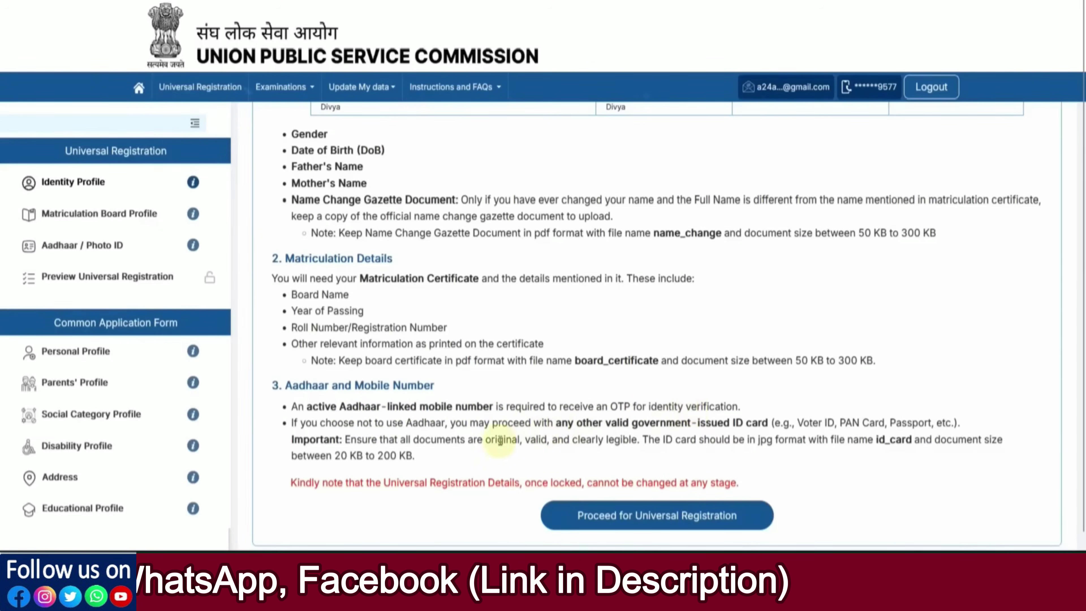
left_click(643, 518)
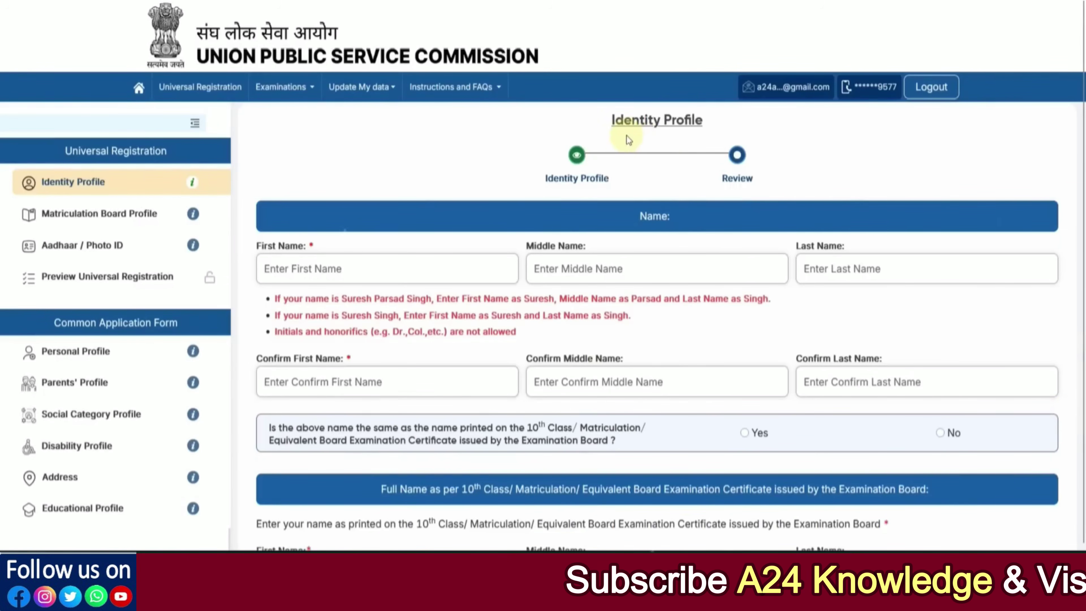
Enter the candidate's first and last name in both the name and confirm fields
left_click(333, 266)
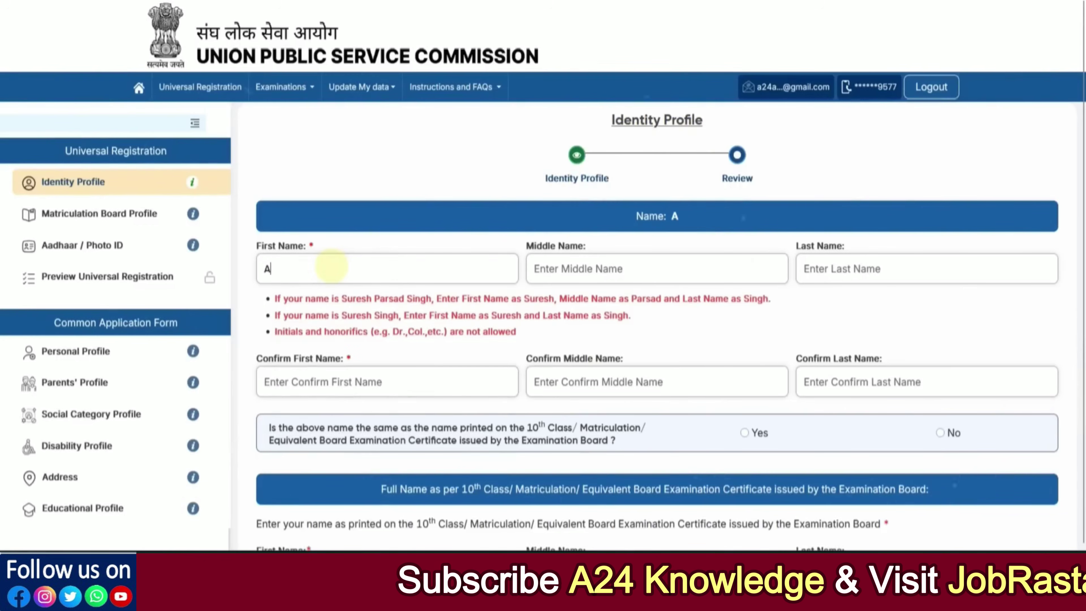
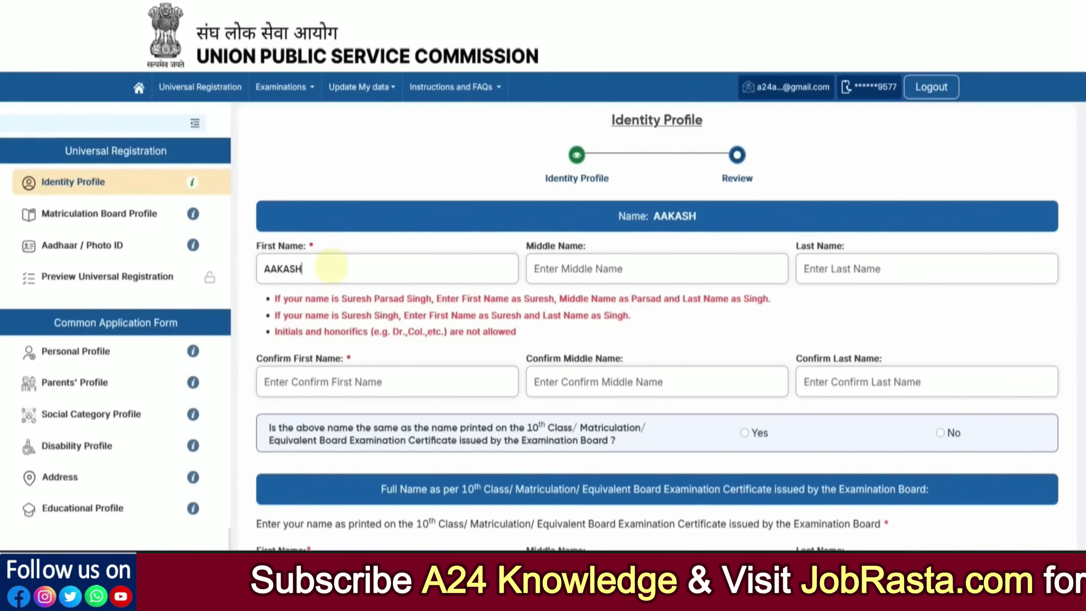
key("Tab")
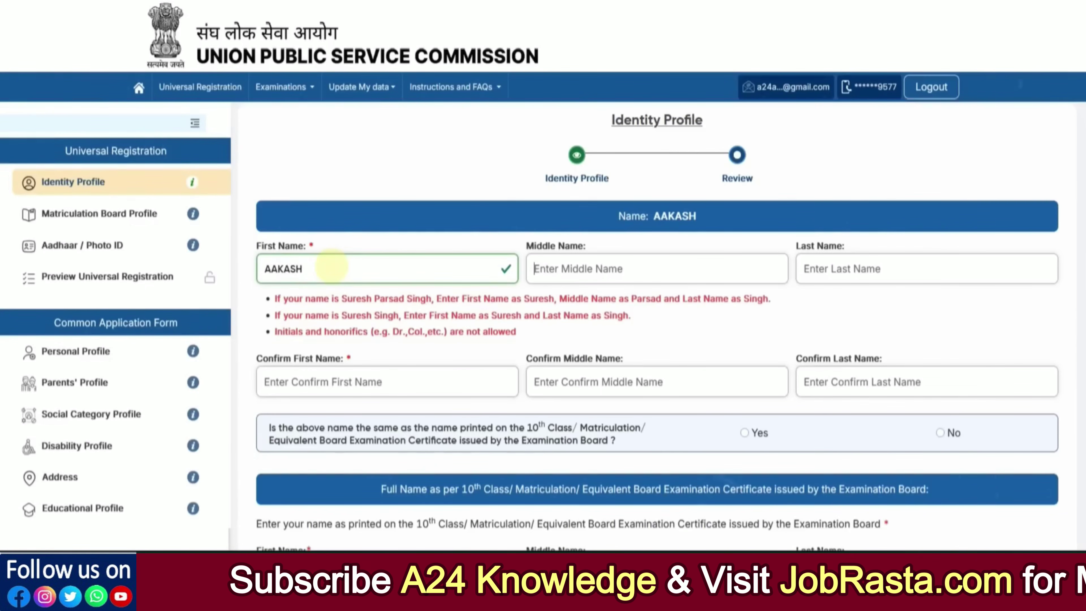
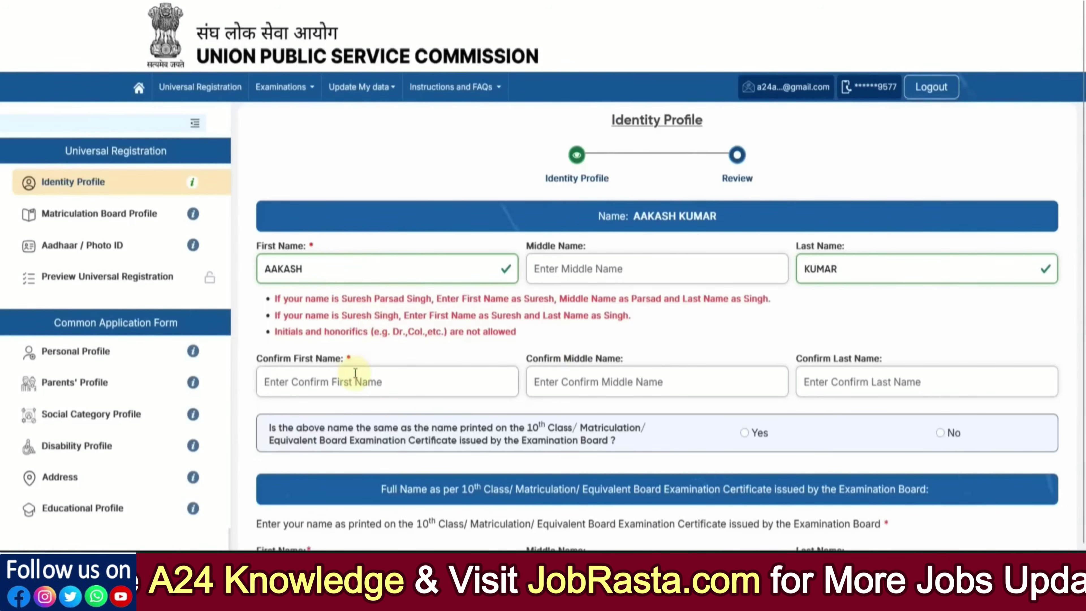
key("Tab")
key("Tab")
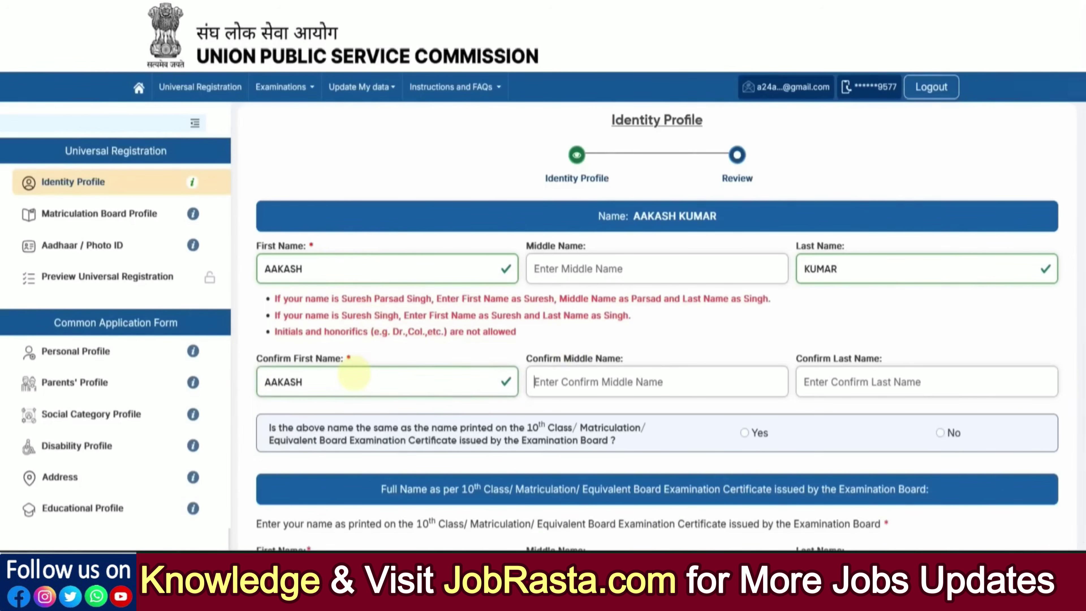
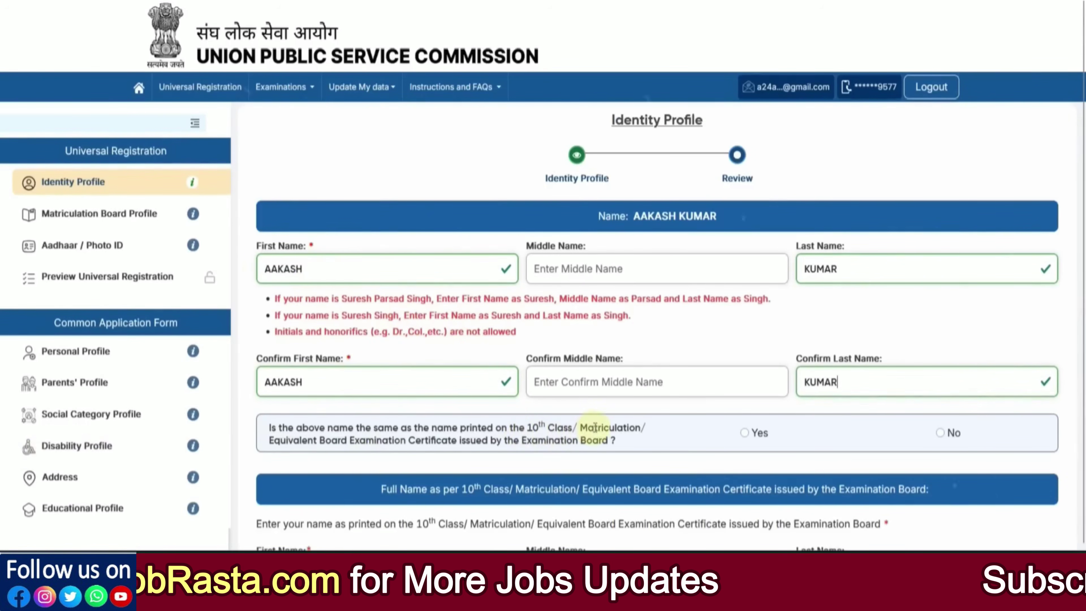
Answer the 10th-class certificate name question, reviewing the evidence and gazette requirements, and choose Yes
left_click(744, 433)
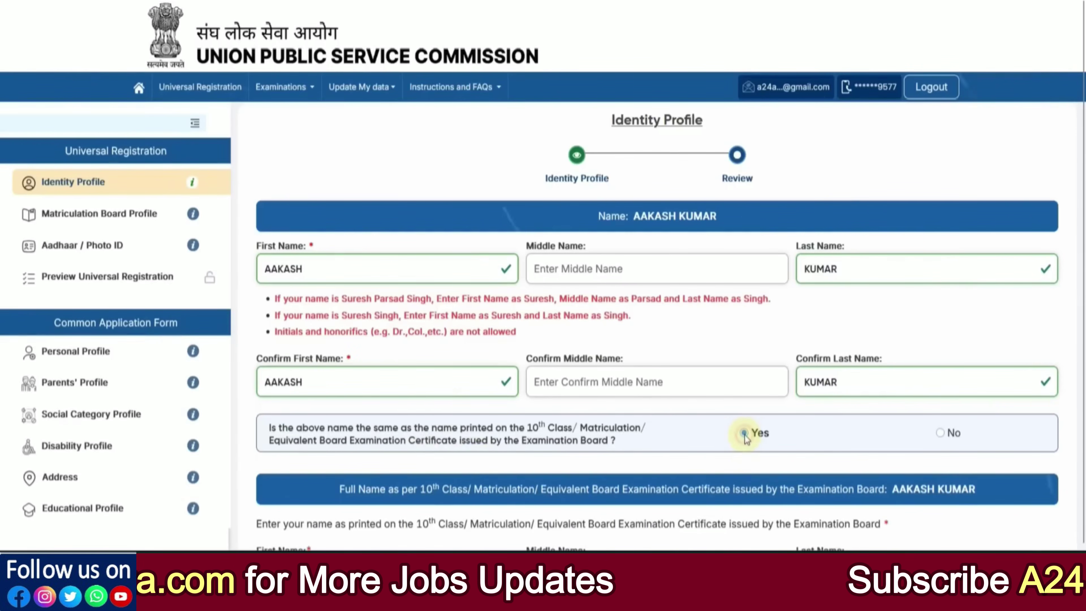
left_click(940, 433)
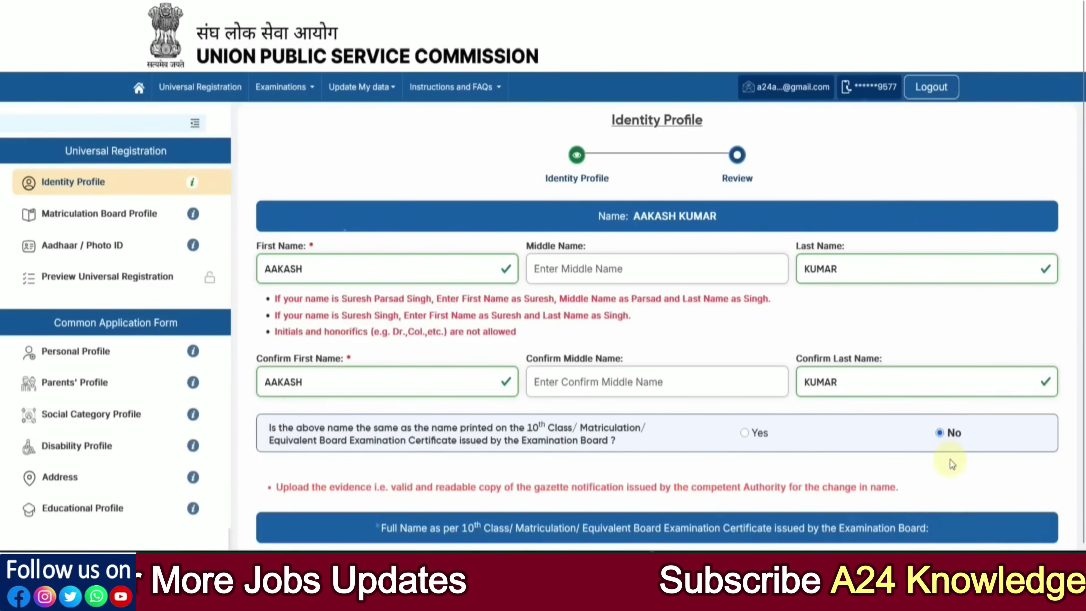
scroll(898, 457, "down", 2)
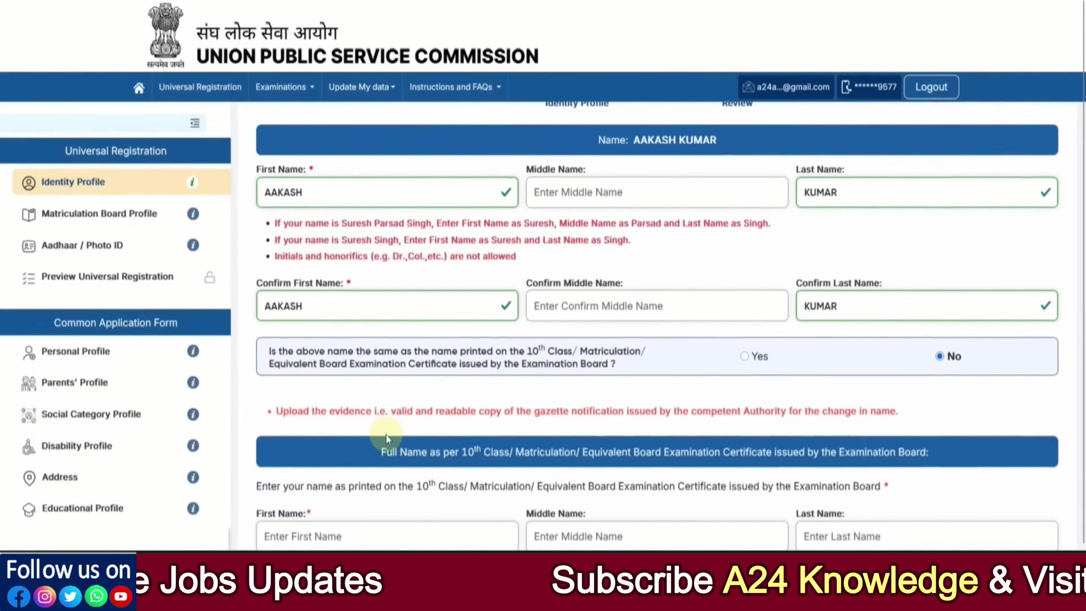
scroll(386, 435, "down", 2)
left_click_drag(317, 337, 359, 338)
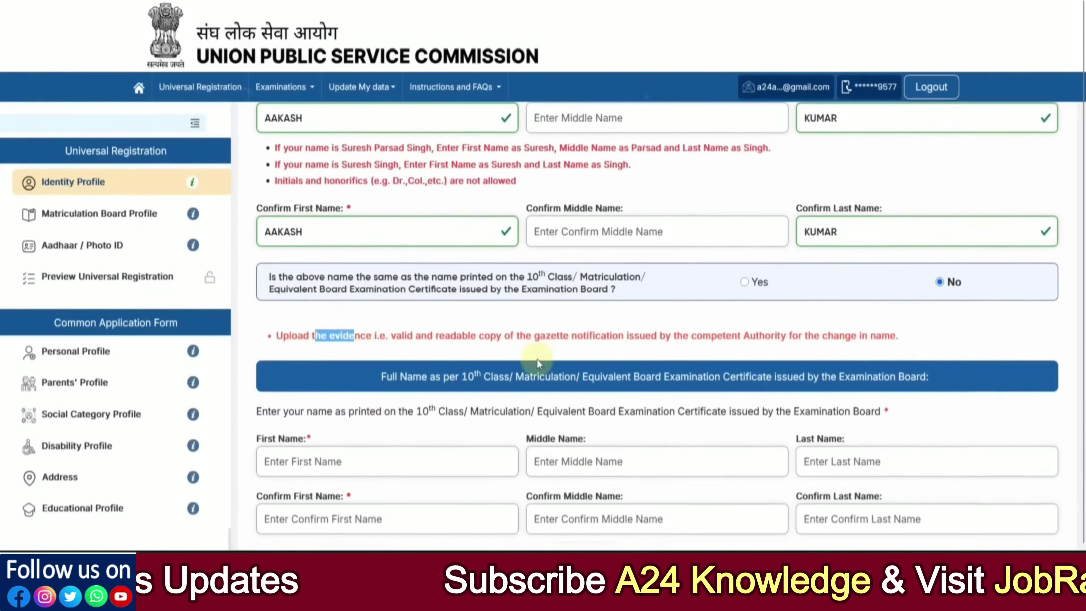
left_click_drag(535, 336, 607, 335)
left_click(637, 345)
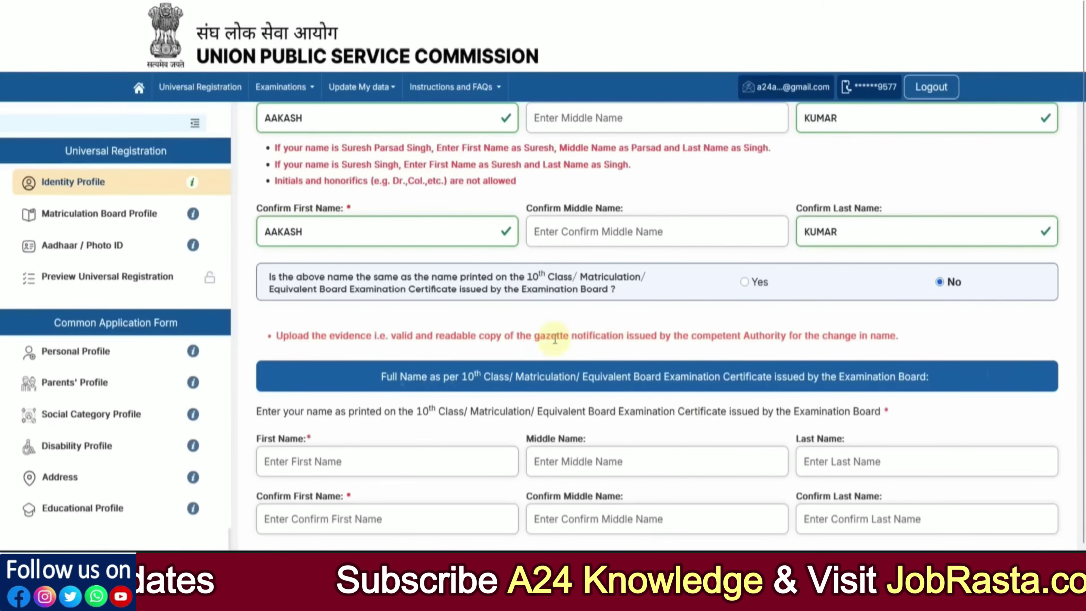
left_click(744, 282)
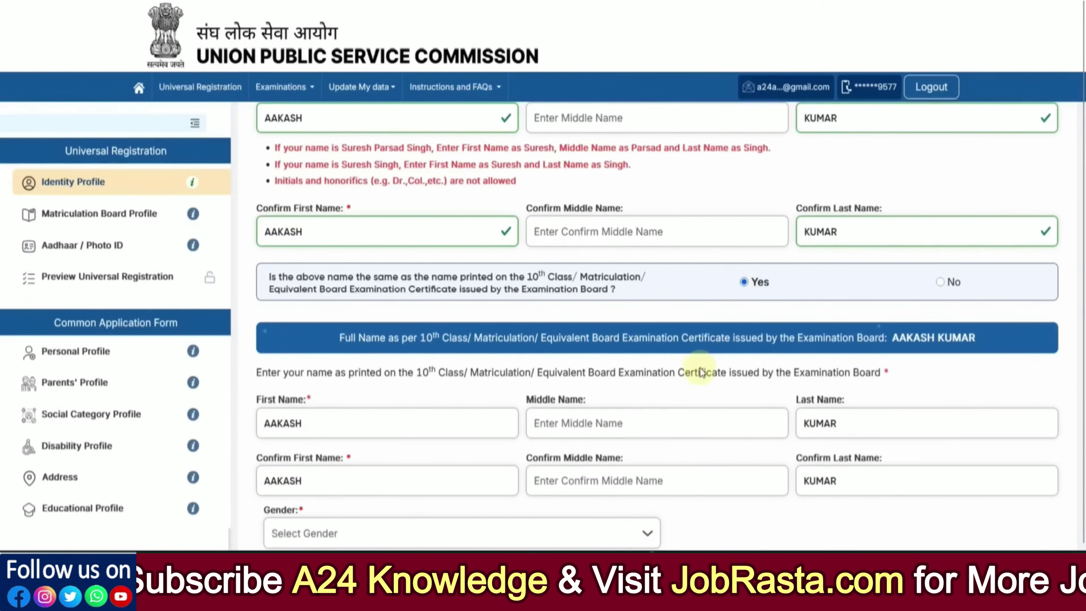
Set gender to Male and confirm it as Male
scroll(702, 372, "down", 3)
scroll(700, 367, "down", 2)
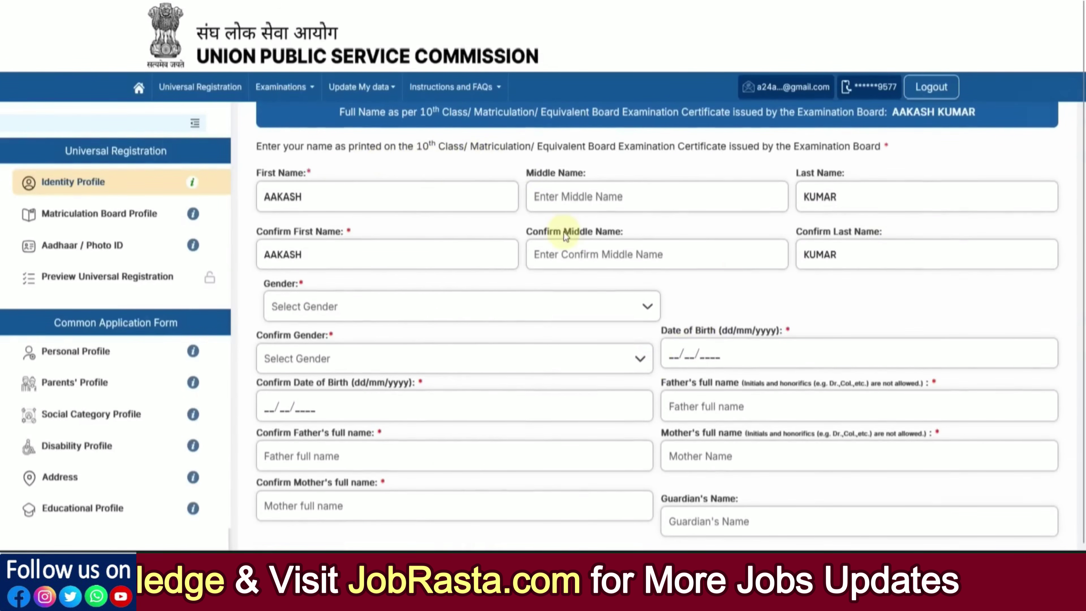
scroll(563, 232, "down", 2)
left_click(325, 233)
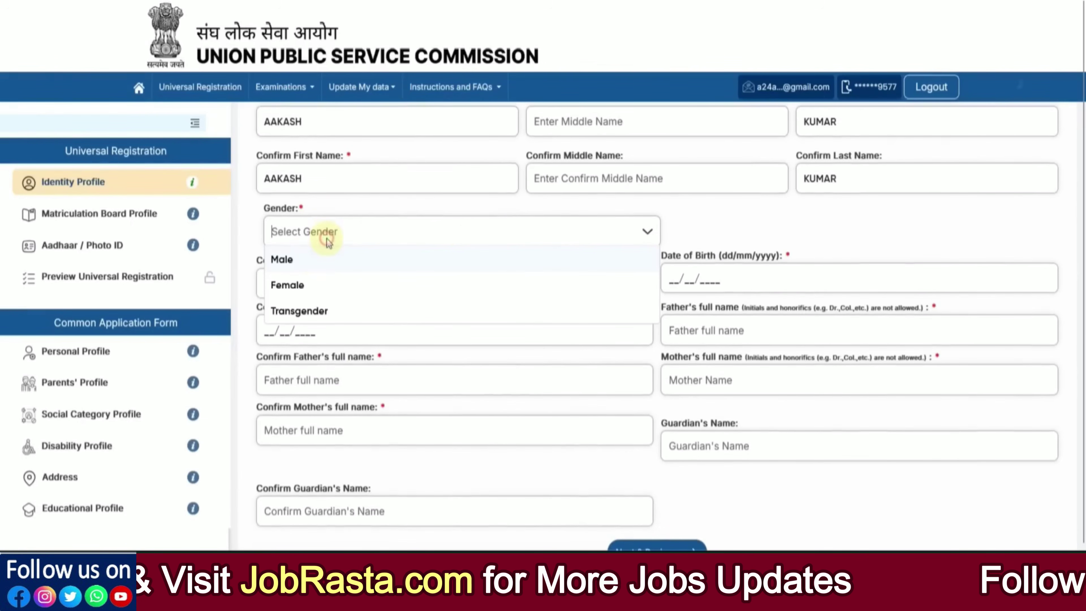
left_click(314, 262)
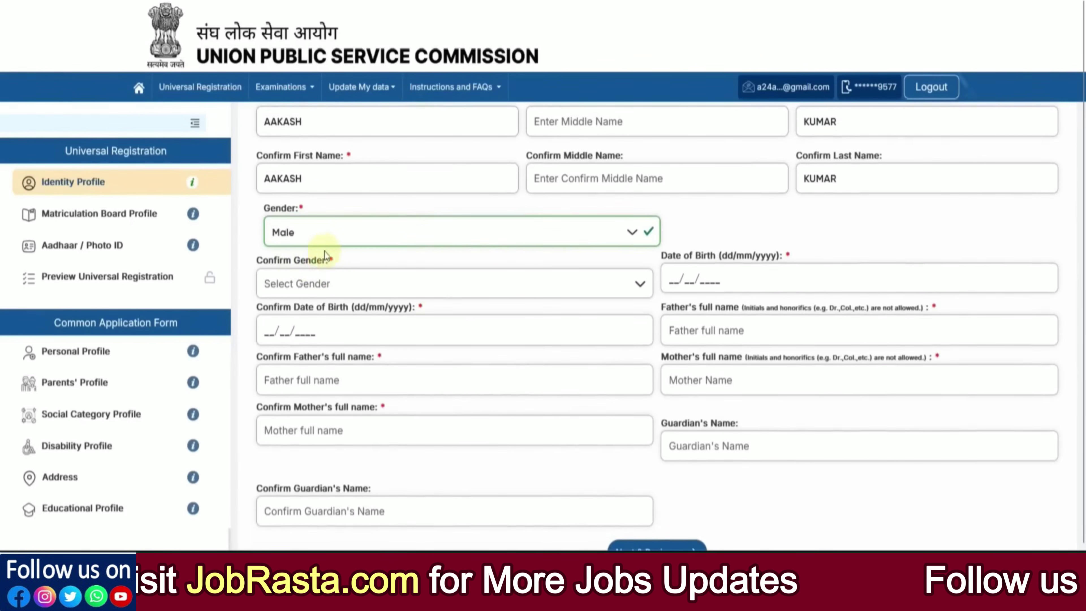
left_click(279, 285)
left_click(278, 362)
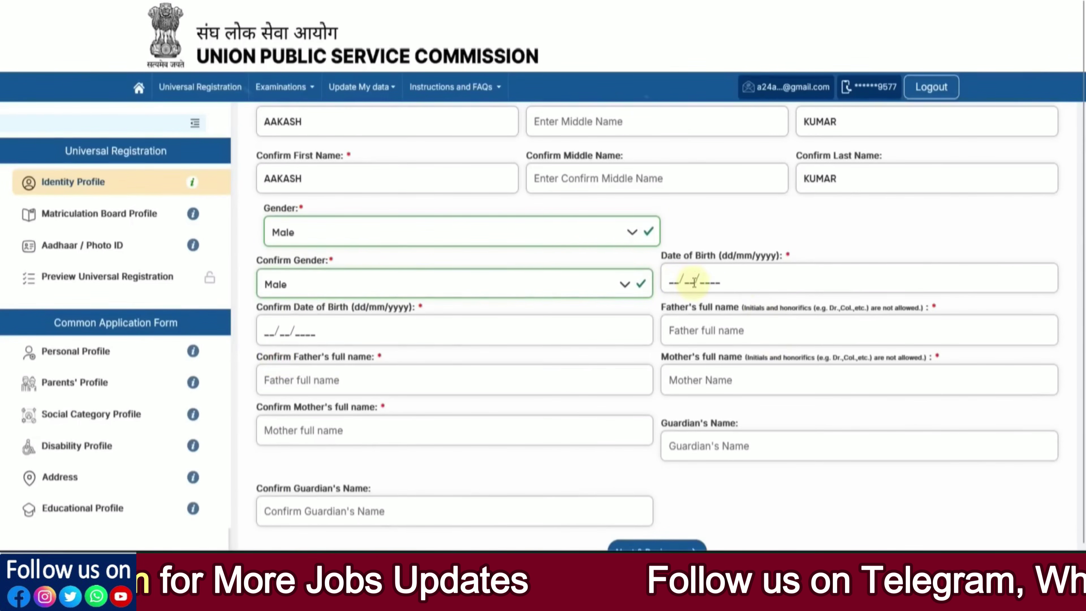
left_click(675, 282)
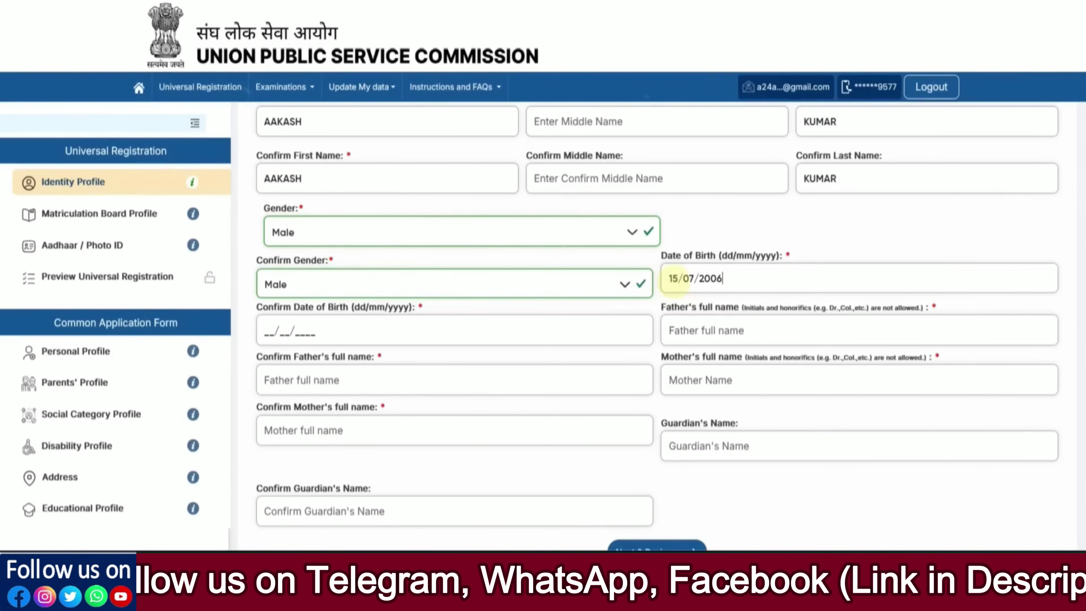
left_click(269, 331)
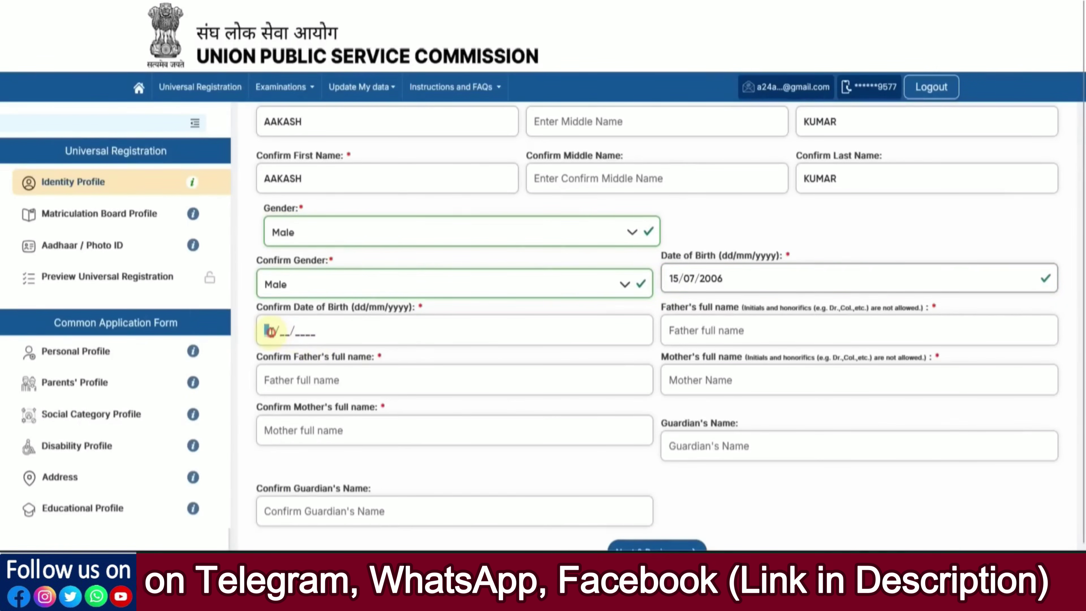
left_click(697, 334)
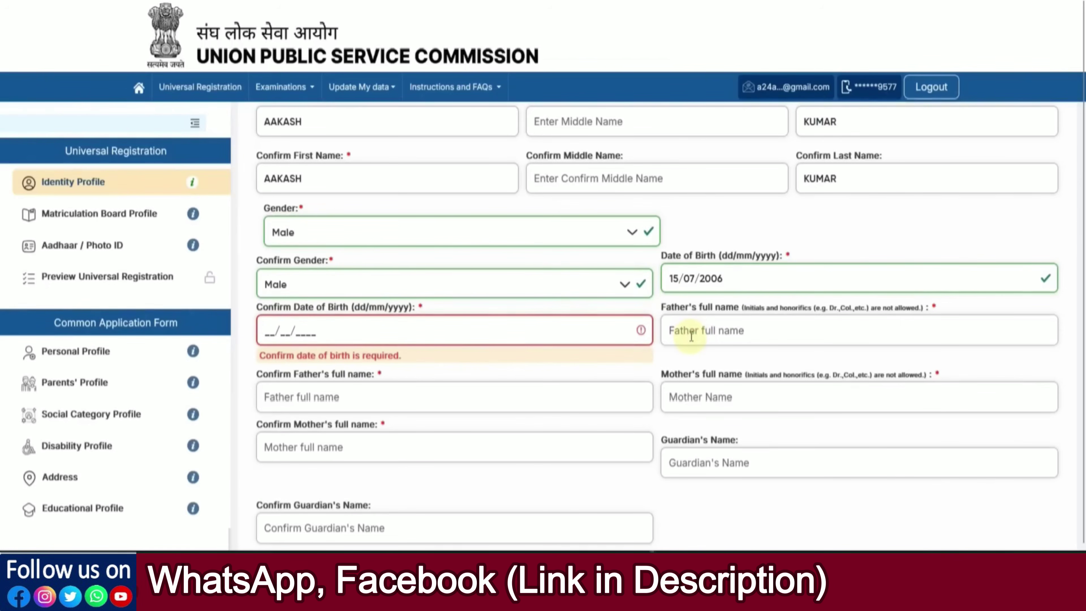
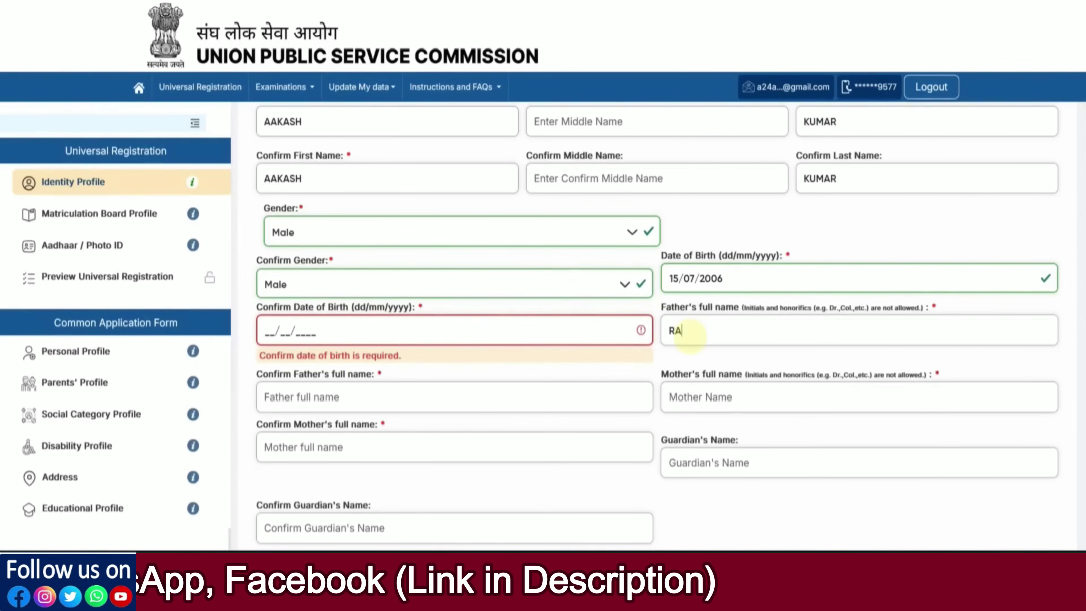
key("Tab")
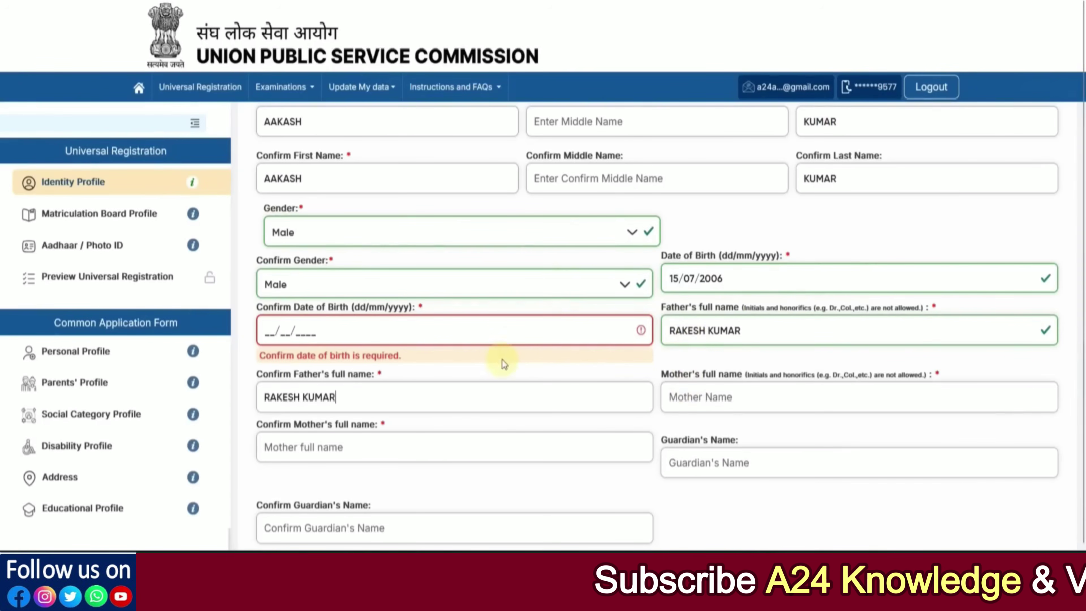
left_click(271, 329)
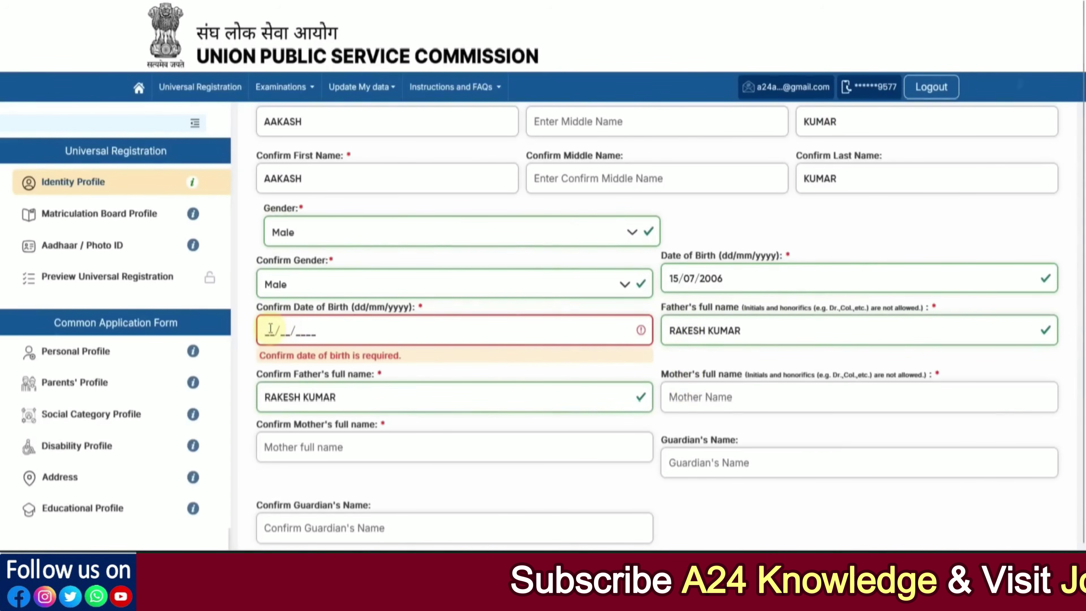
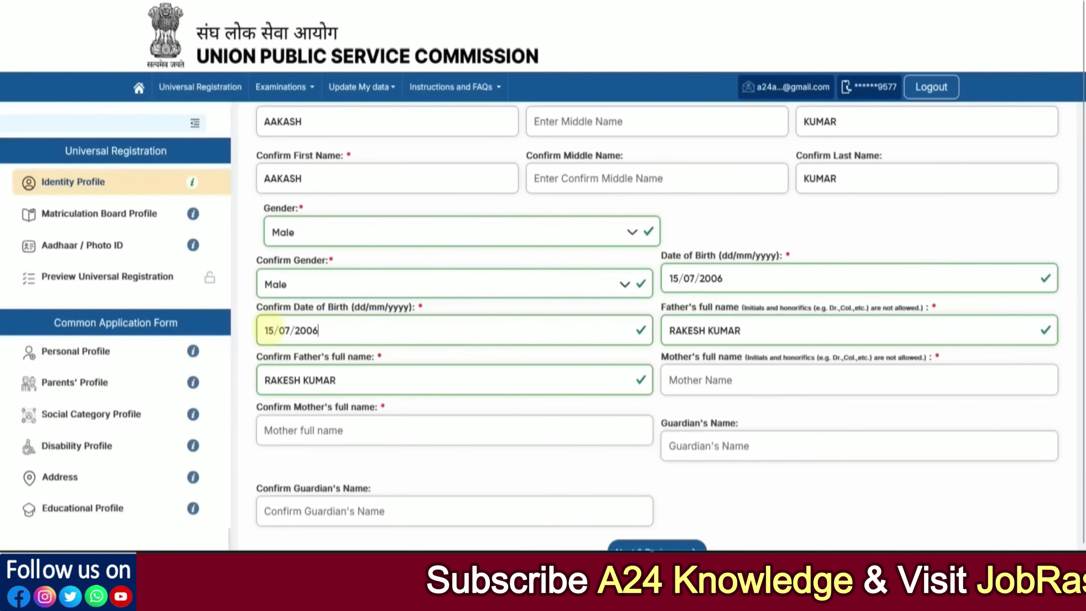
Enter the mother's full name and its confirmation
left_click(681, 382)
type("REENA")
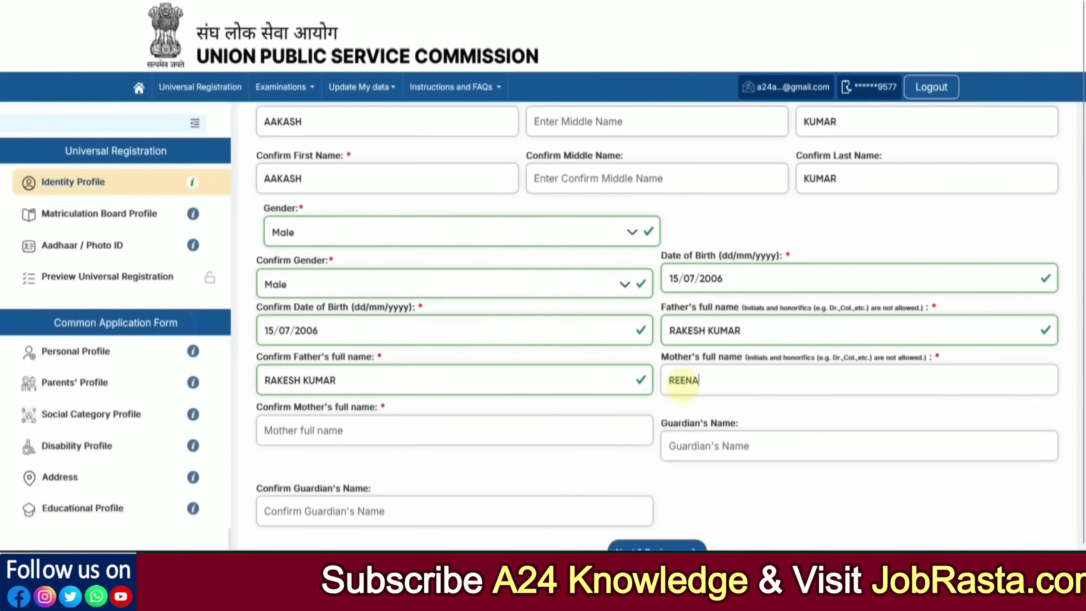
key("Tab")
type("REENA")
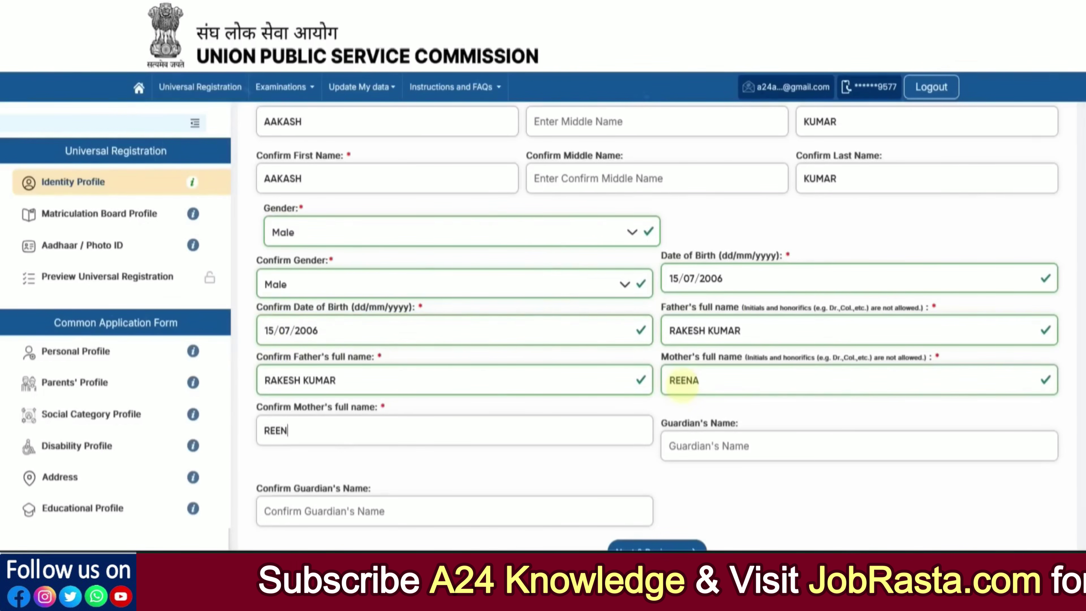
left_click(866, 513)
scroll(767, 486, "down", 1)
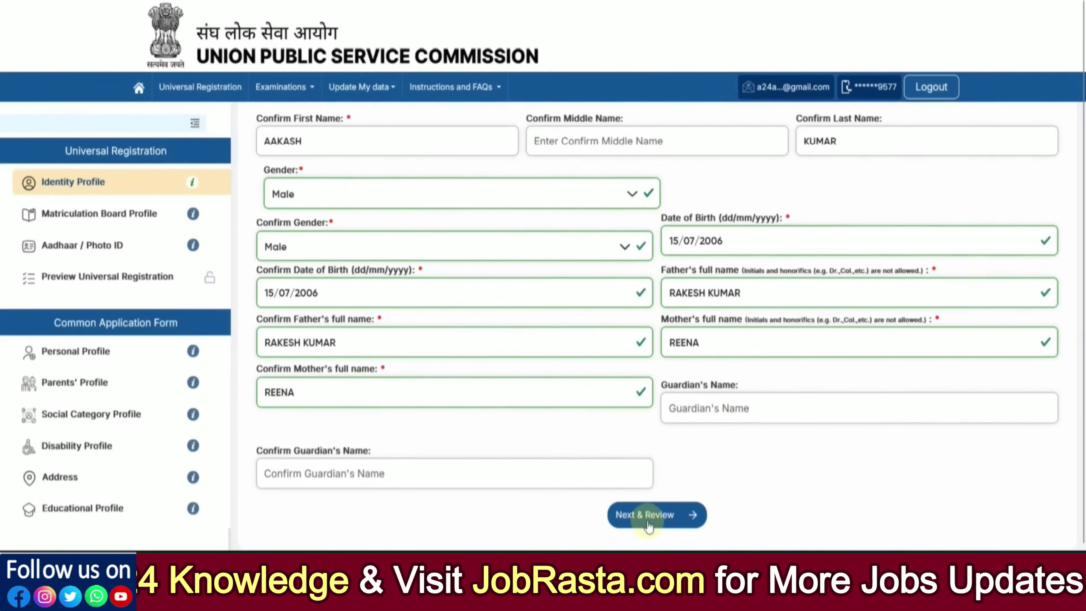
Save the identity details and state the 10th class was completed in India
left_click(648, 514)
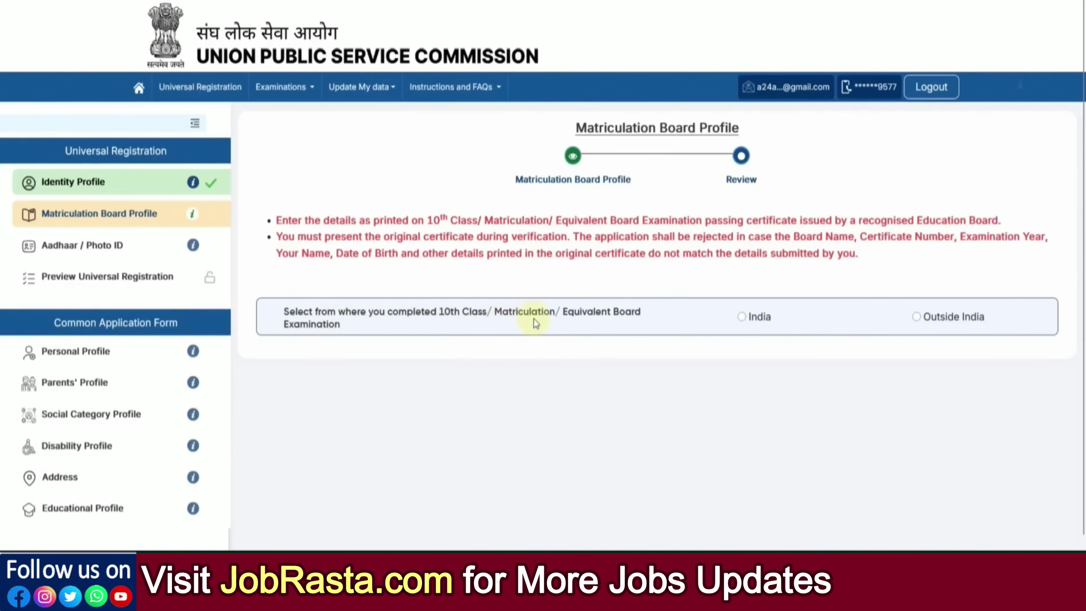
left_click(742, 317)
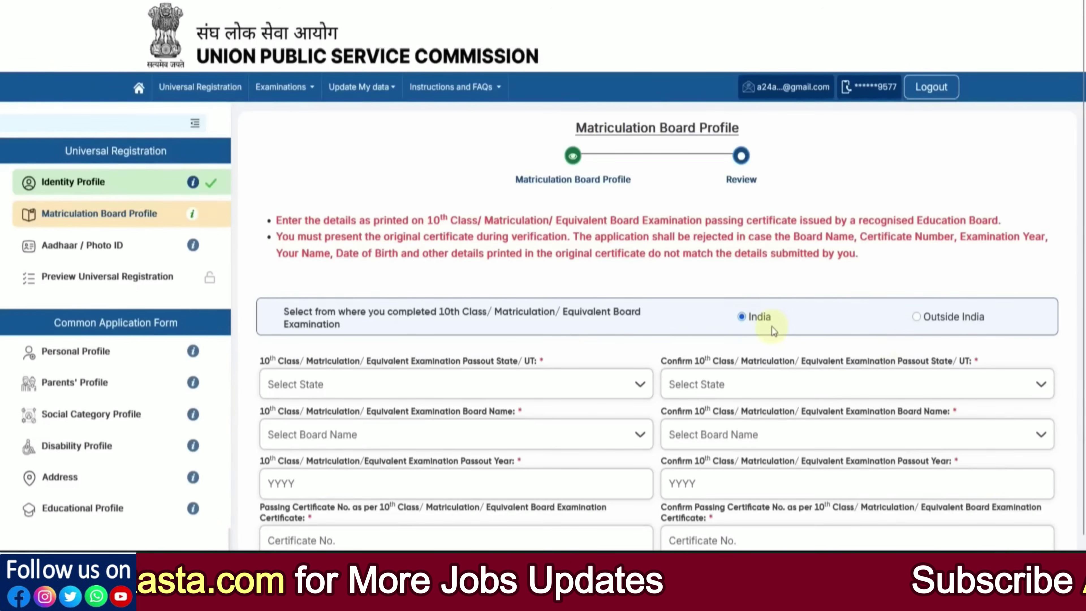
scroll(772, 327, "down", 2)
scroll(384, 327, "down", 2)
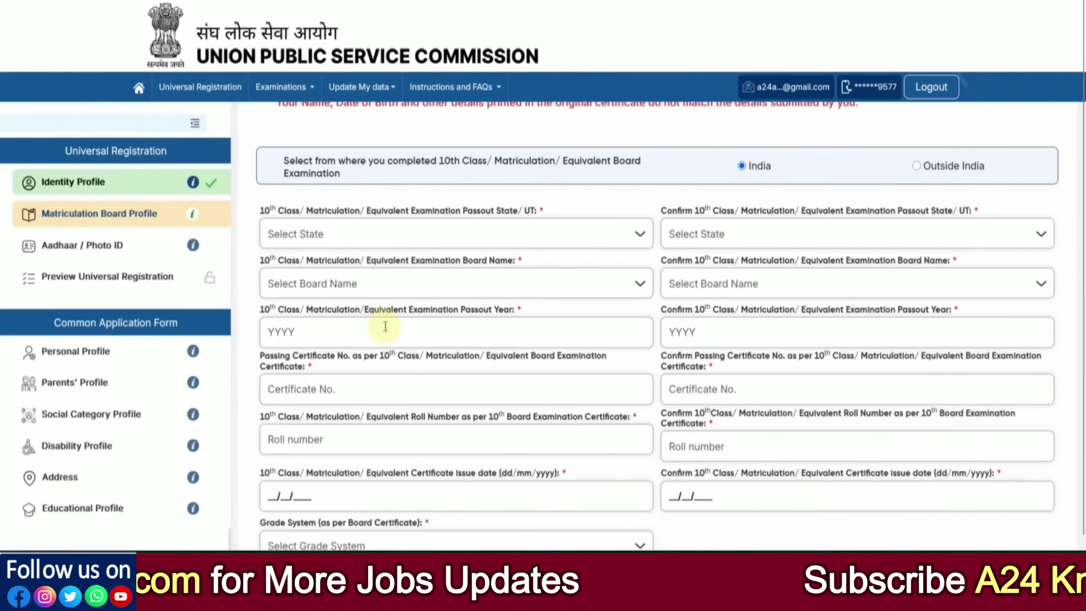
Select and confirm Rajasthan as the passout state
left_click(331, 240)
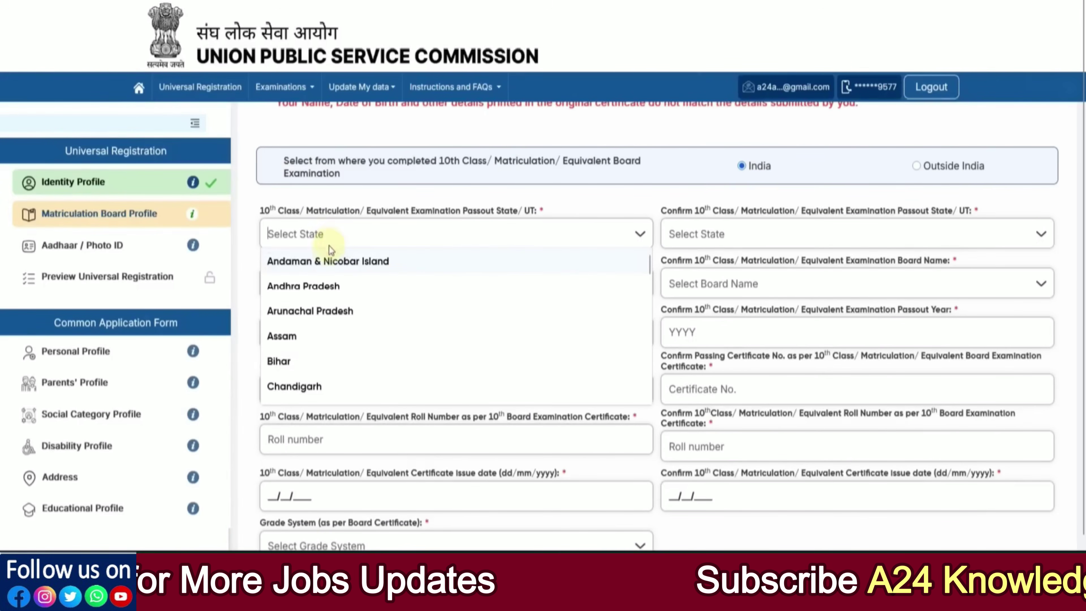
scroll(347, 310, "down", 5)
scroll(348, 314, "down", 6)
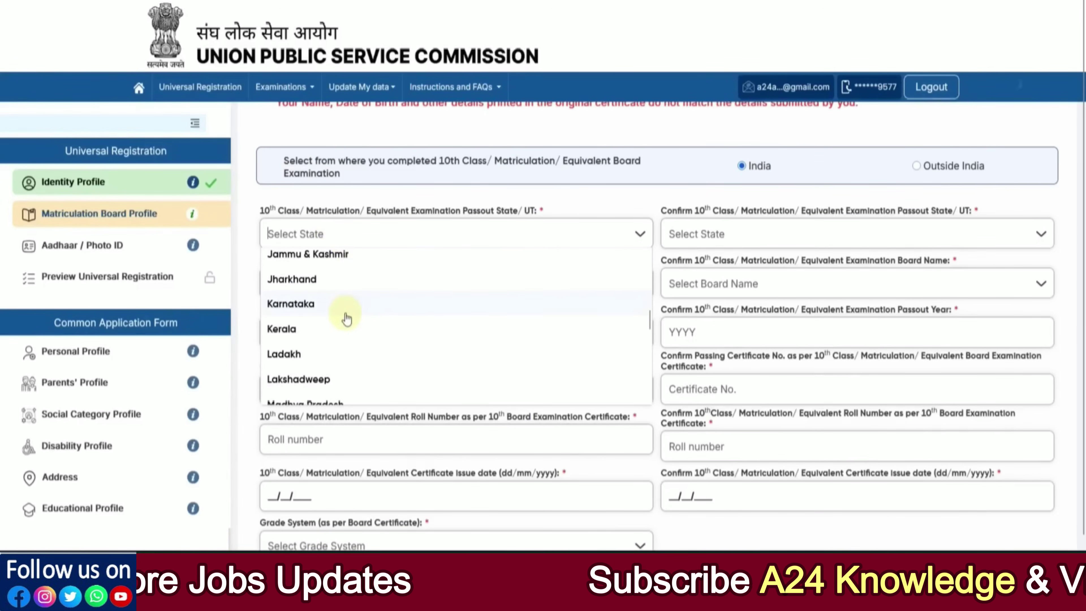
scroll(342, 317, "down", 4)
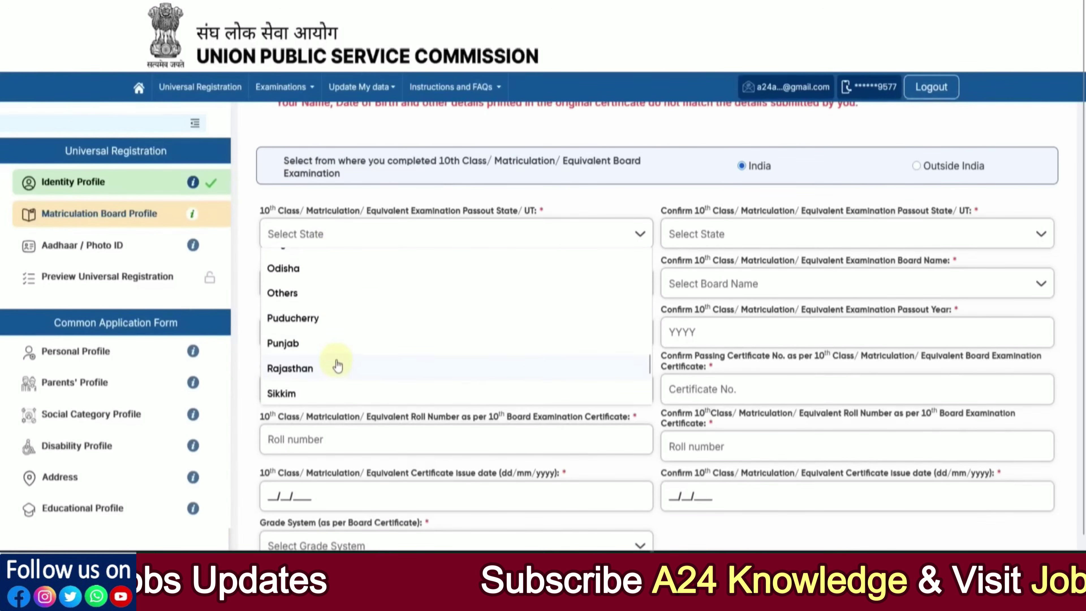
left_click(337, 365)
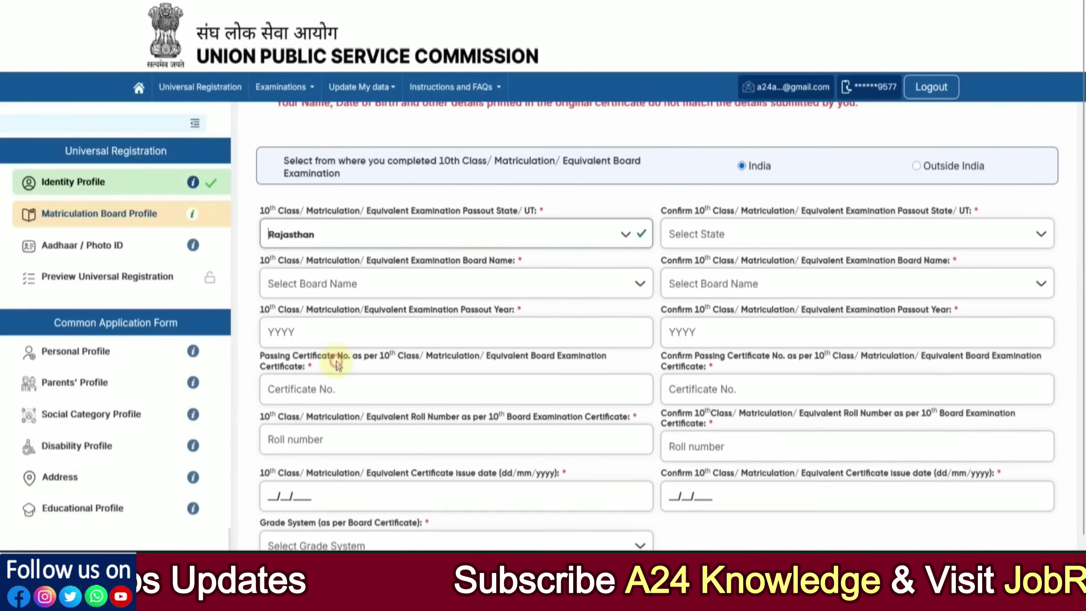
left_click(707, 241)
scroll(713, 337, "down", 14)
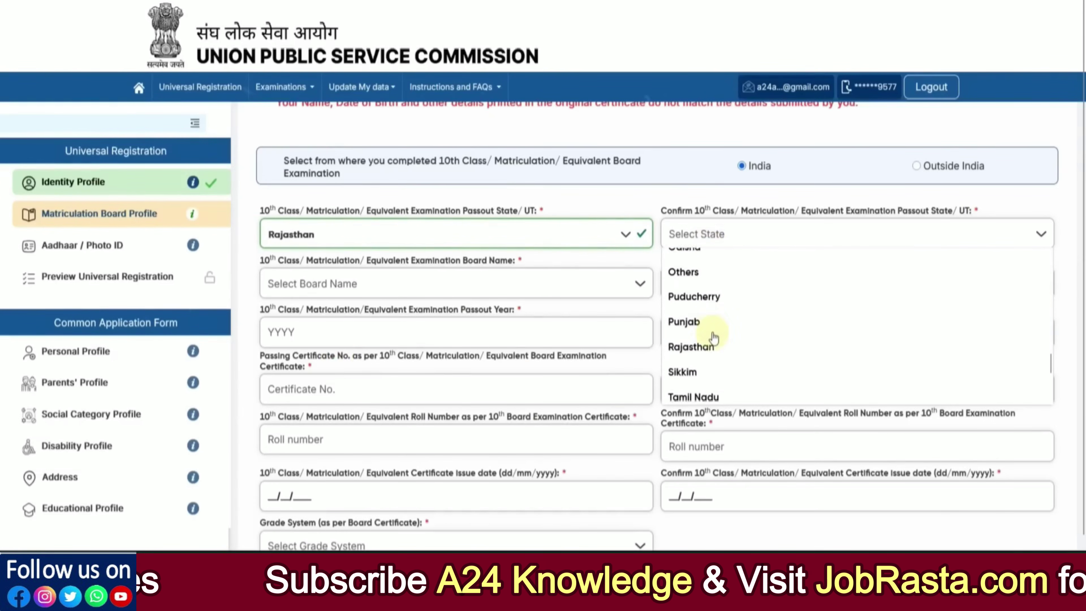
left_click(698, 344)
Select and confirm Board of Secondary Education Rajasthan as the board, then confirm the passout year
left_click(376, 292)
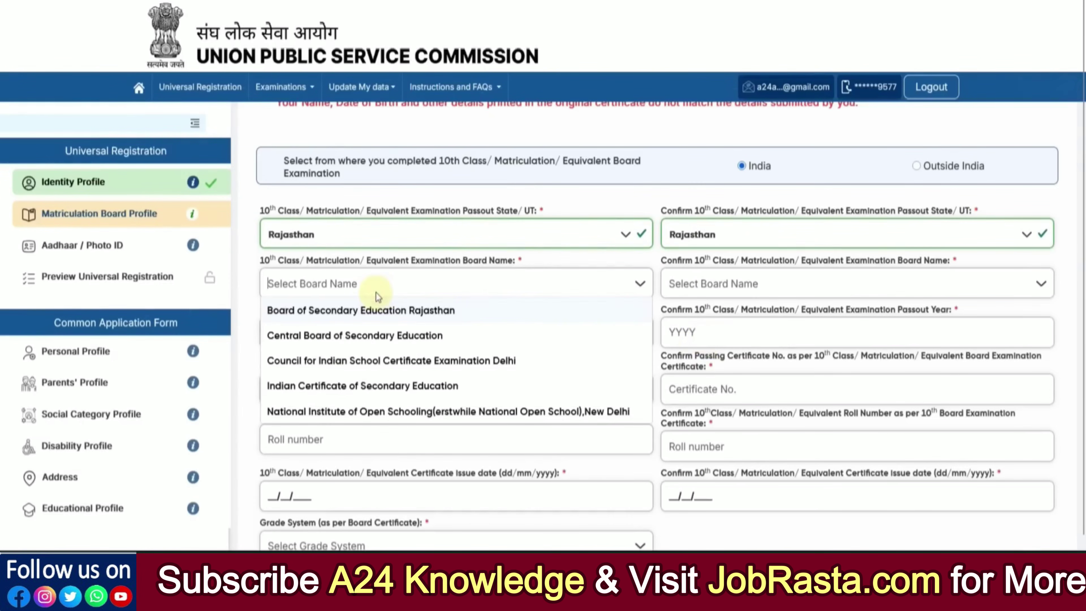
left_click(390, 315)
left_click(685, 294)
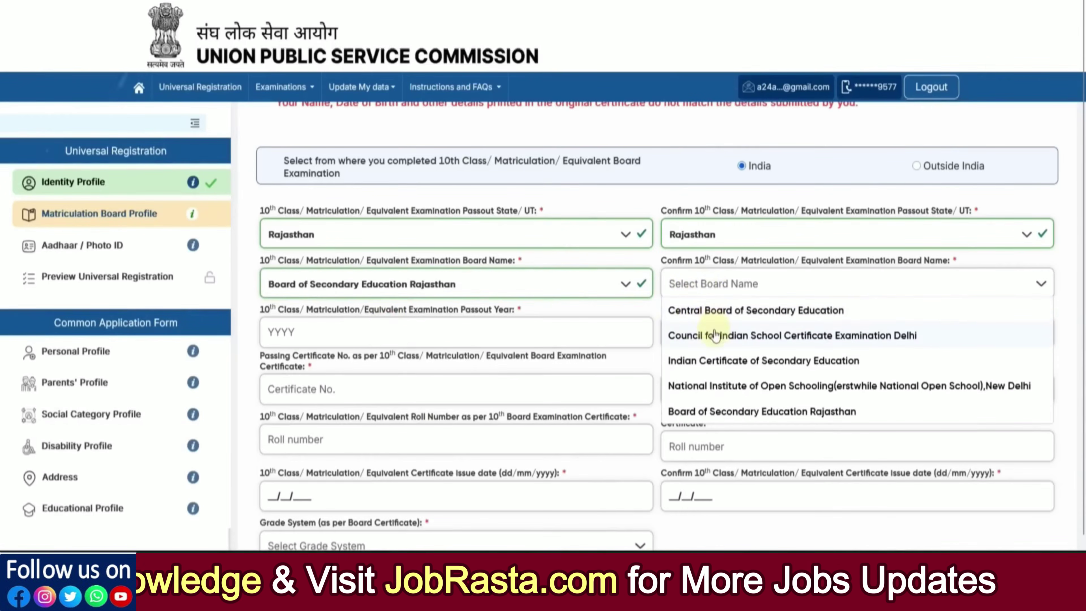
left_click(732, 411)
scroll(591, 296, "down", 2)
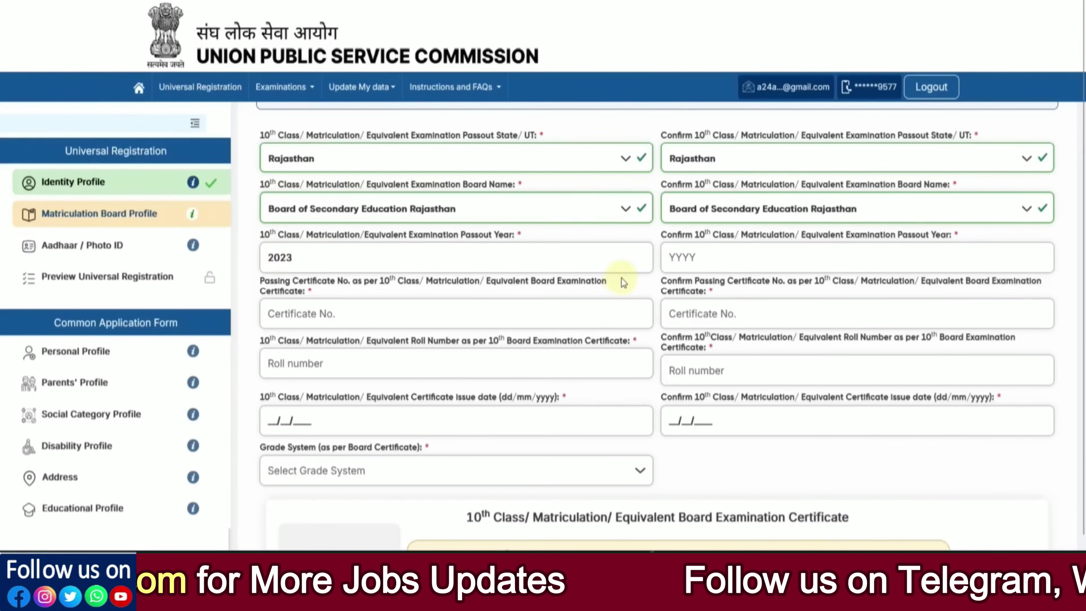
left_click(693, 259)
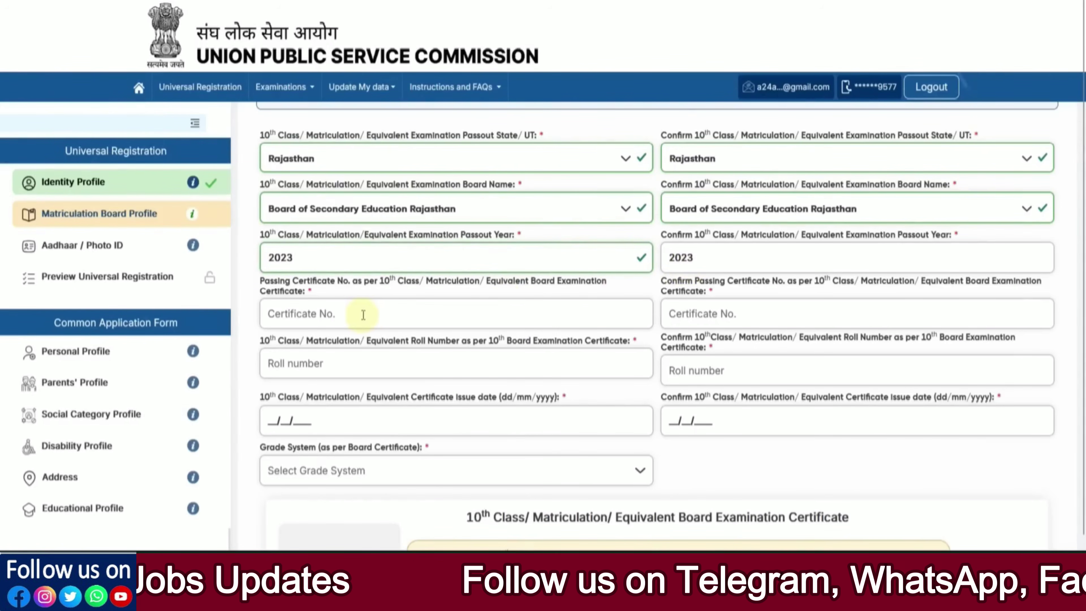
Enter the passing certificate number and its confirmation
left_click(321, 317)
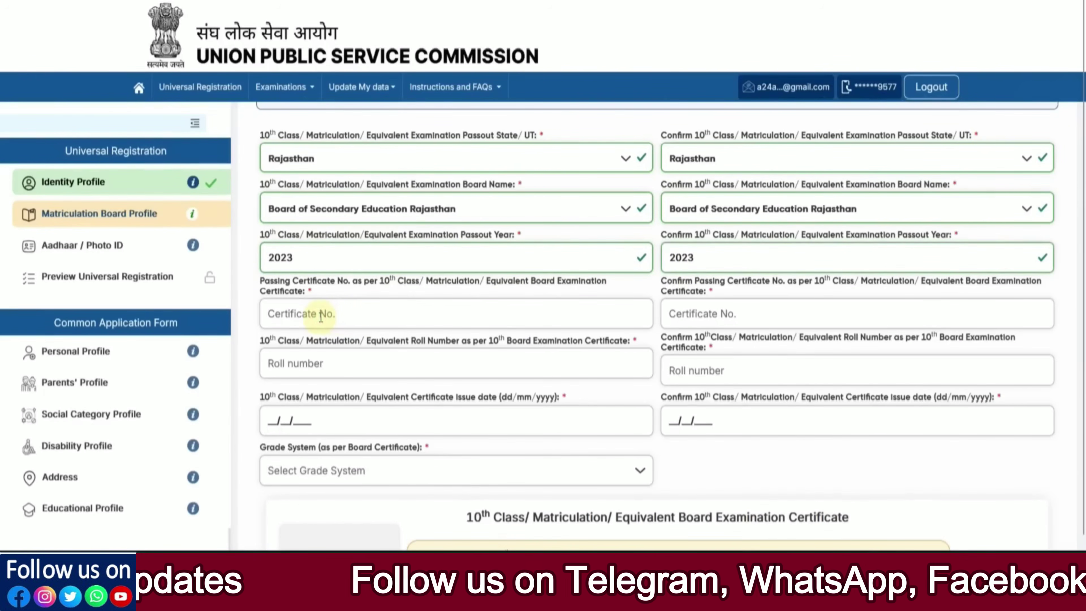
left_click(419, 283)
left_click(295, 307)
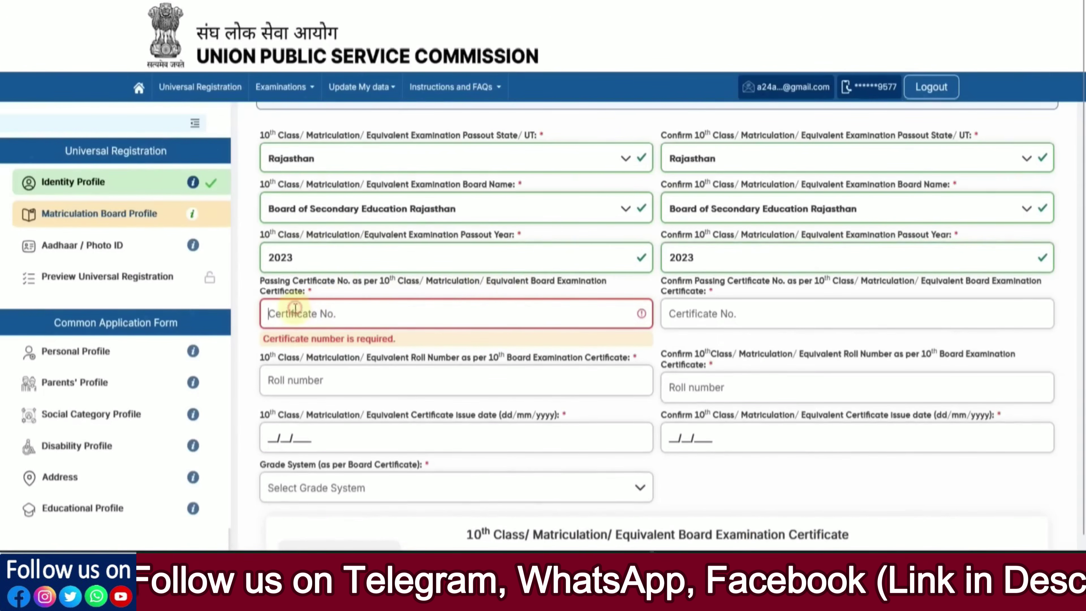
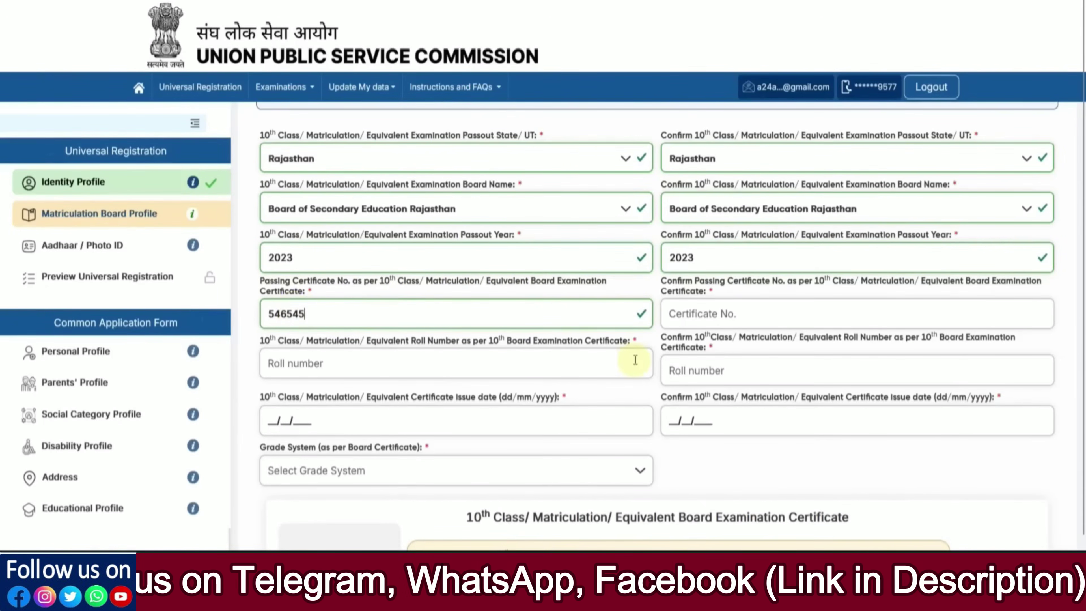
left_click(695, 321)
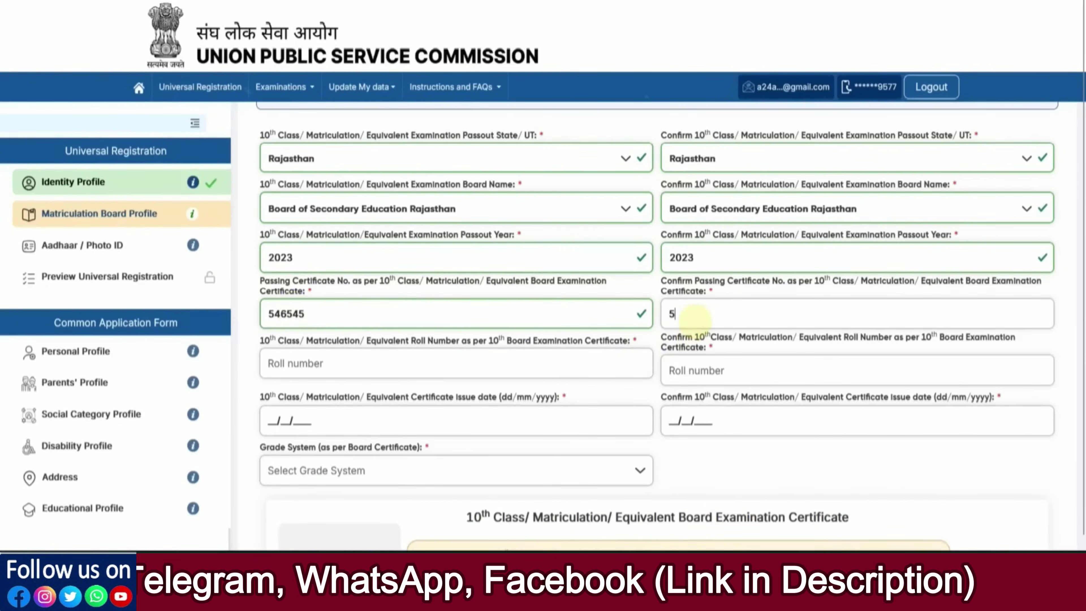
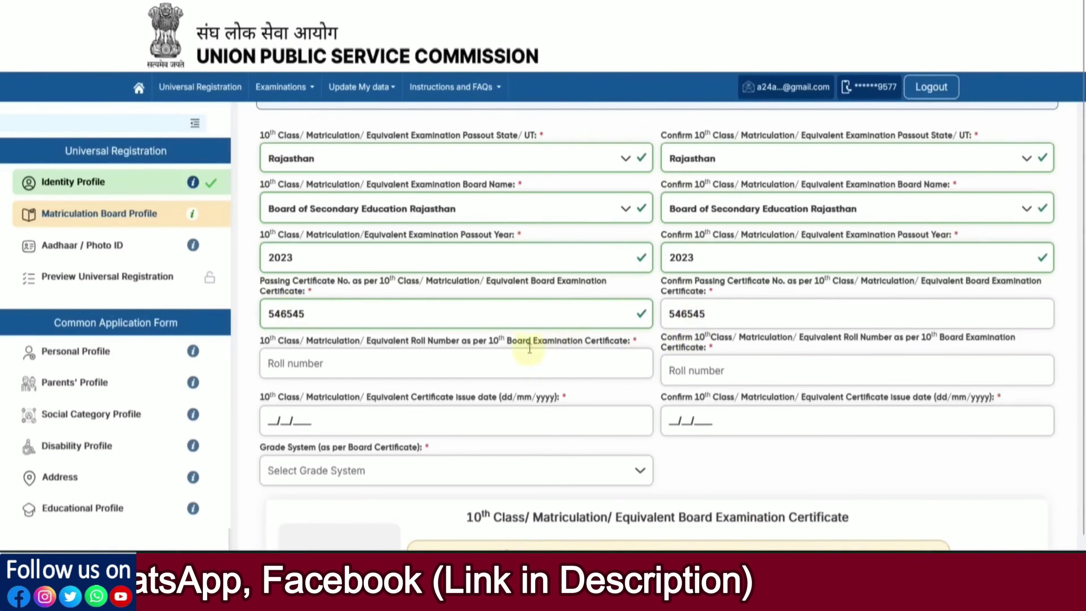
left_click(357, 287)
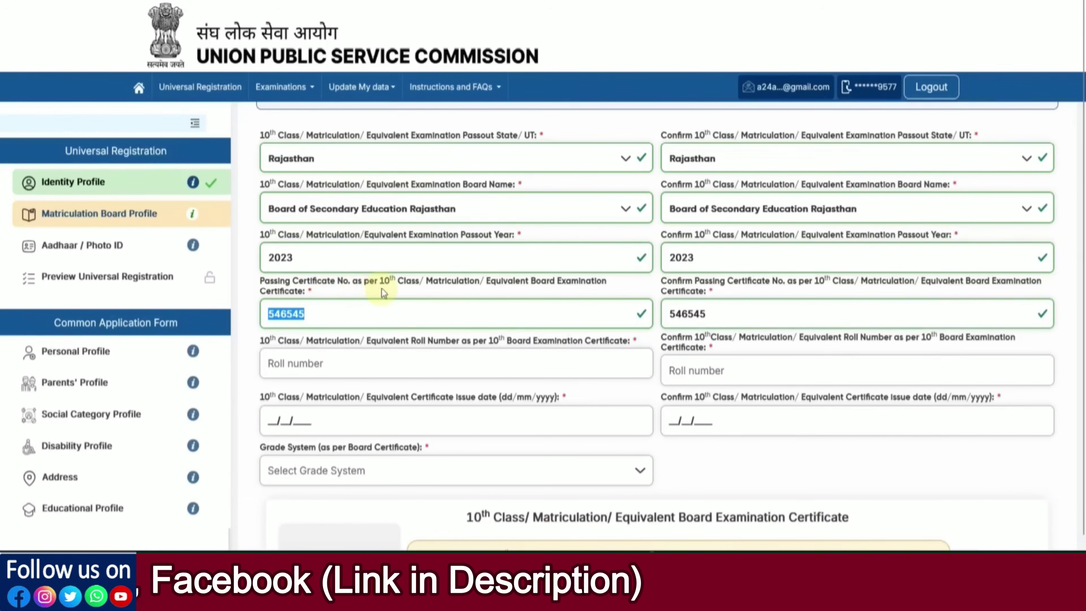
Fill the roll number and set the certificate issue date to 14/06/2023
left_click(313, 365)
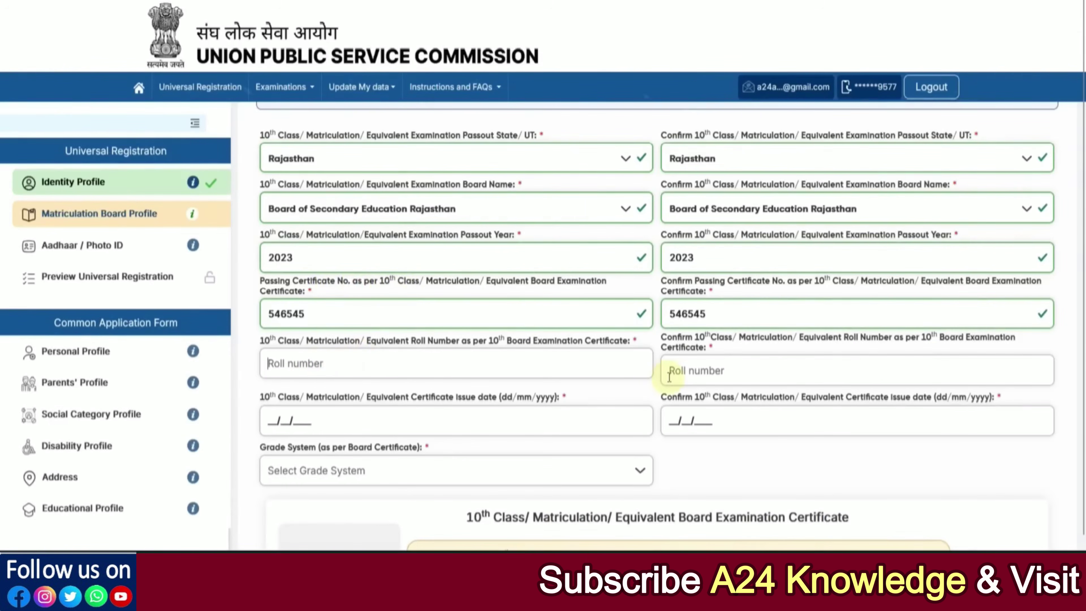
scroll(407, 369, "down", 2)
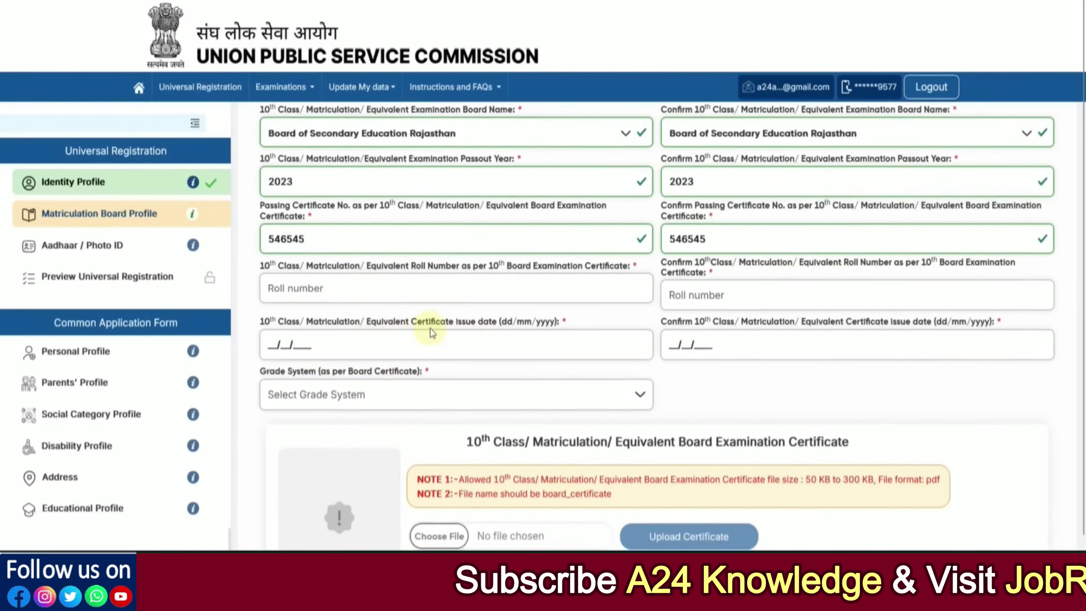
left_click(427, 323)
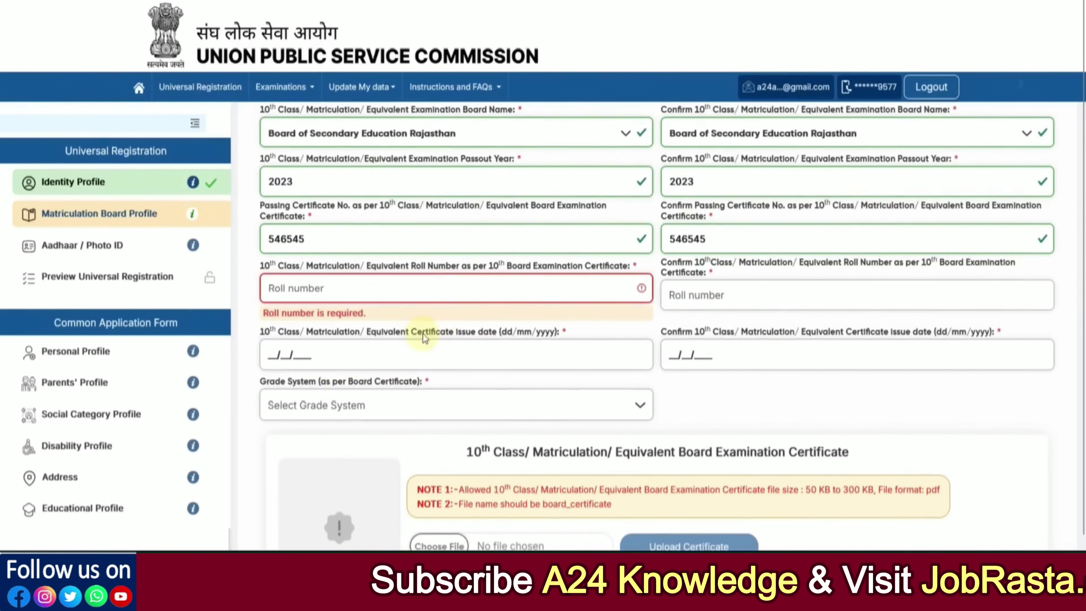
left_click_drag(427, 334, 473, 333)
left_click(478, 333)
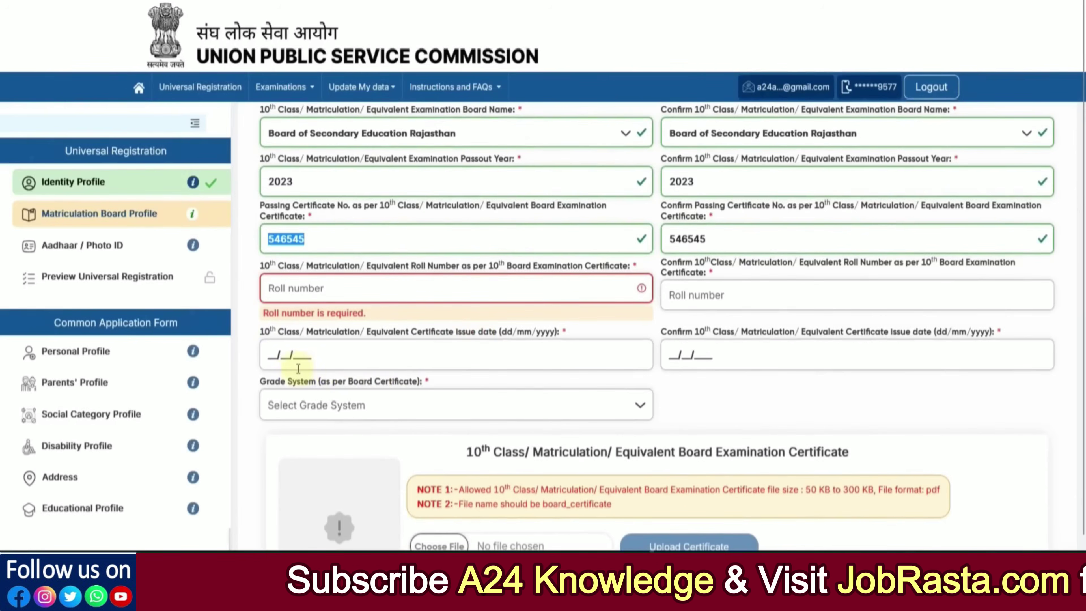
left_click(272, 357)
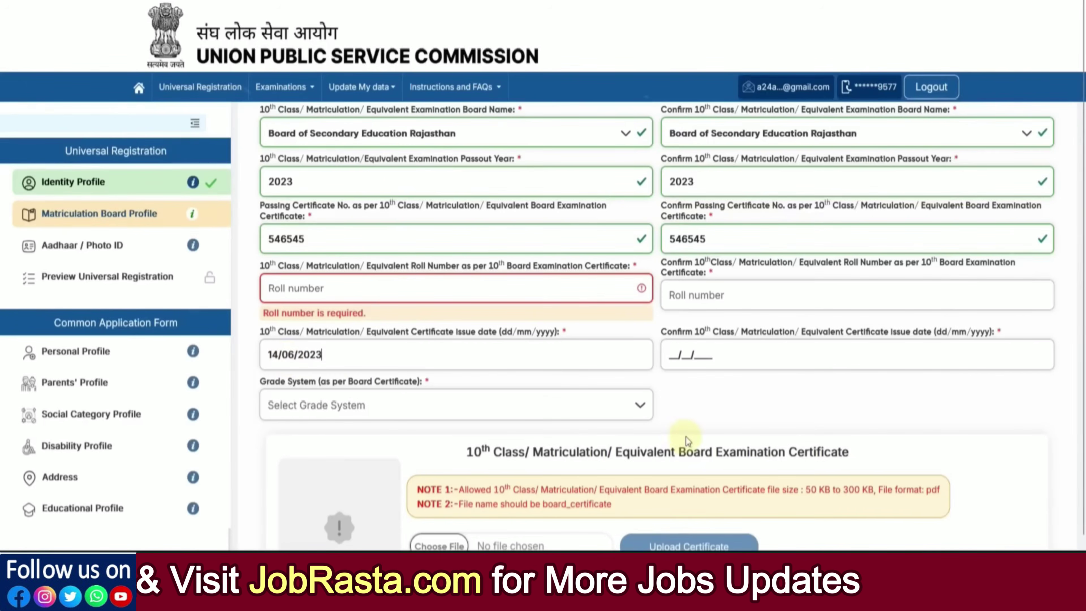
left_click(701, 402)
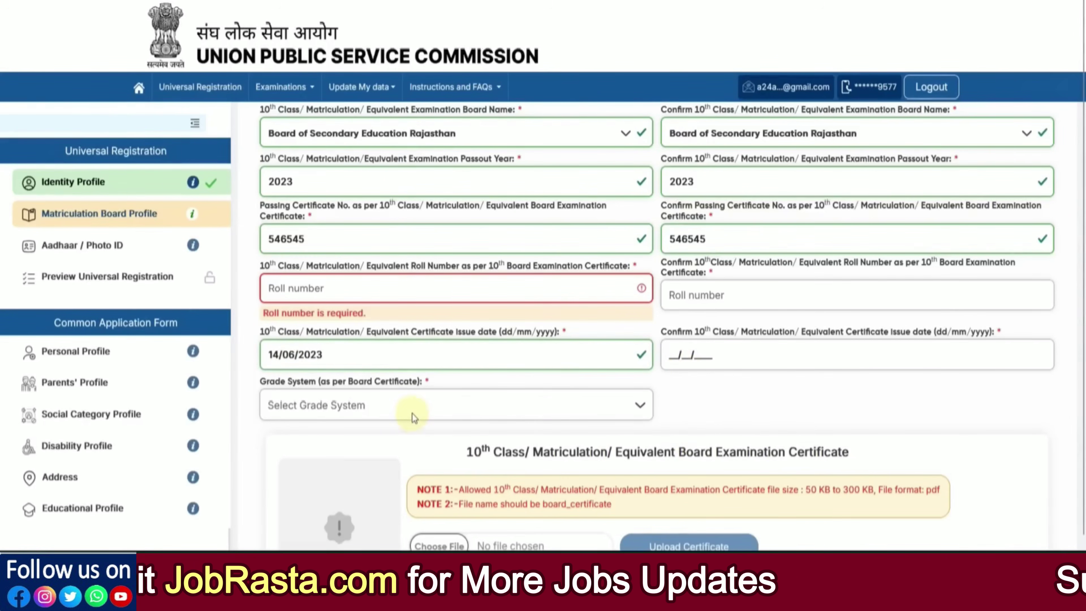
Try the CGPA, pass-only and GPA grade options before settling on Percentage(%) Marks
scroll(412, 412, "down", 3)
left_click(328, 261)
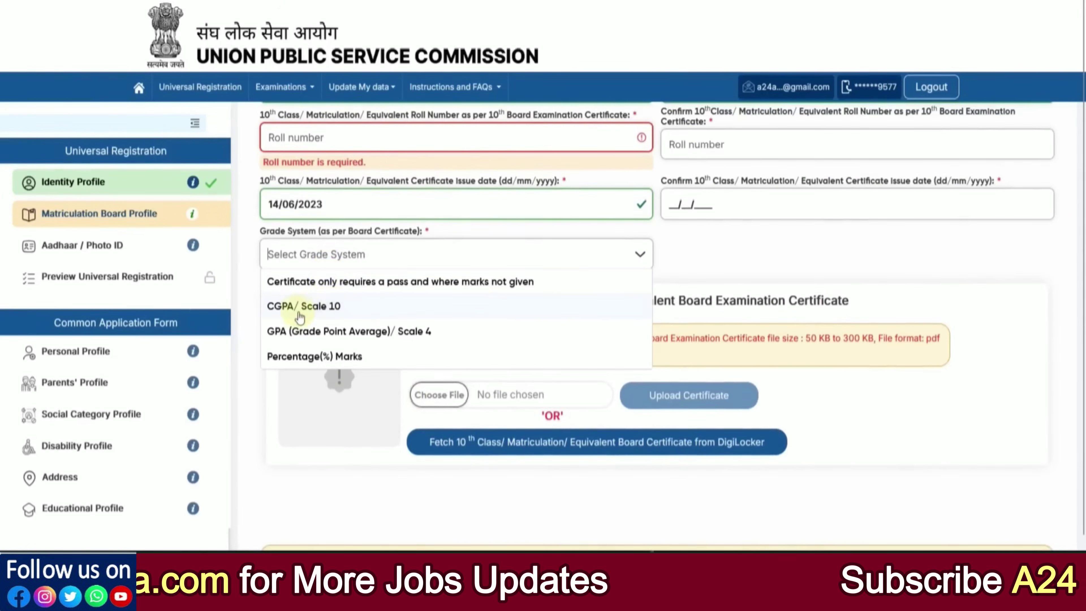
left_click(310, 312)
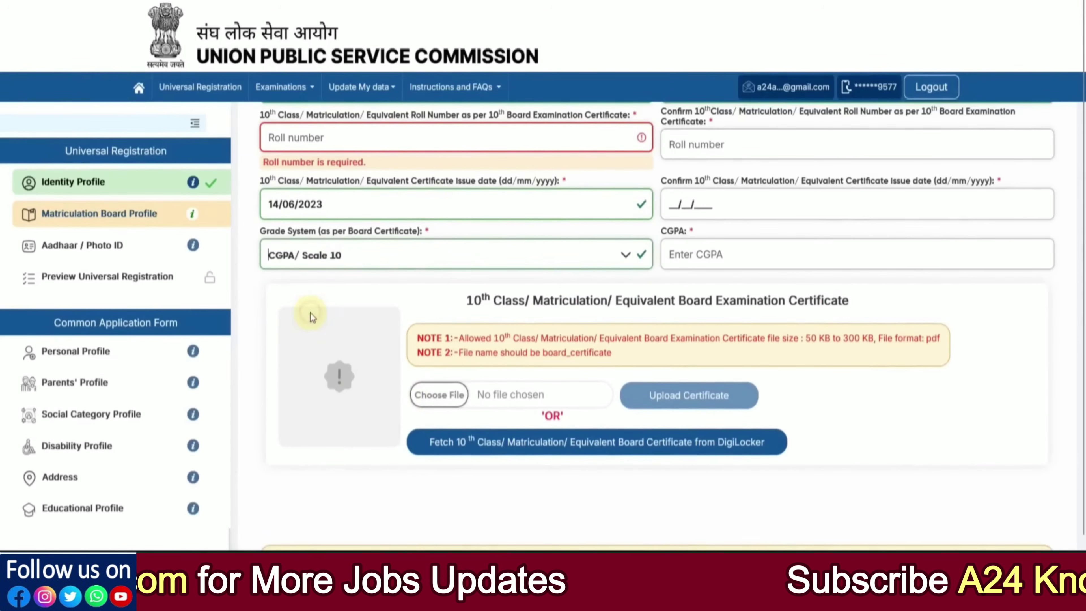
left_click(471, 256)
left_click(348, 356)
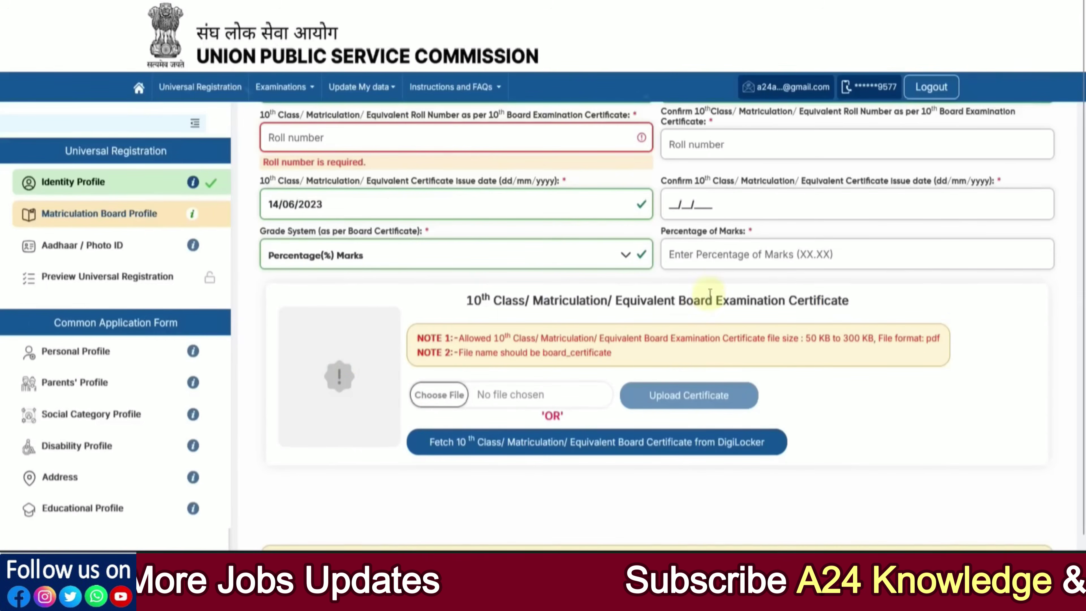
left_click(496, 257)
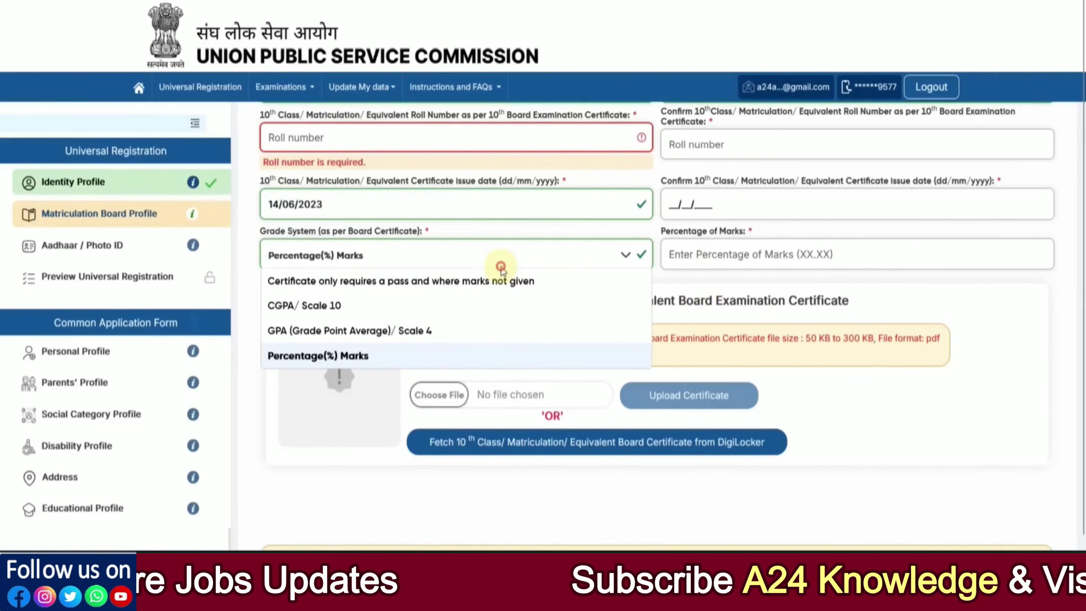
left_click(390, 291)
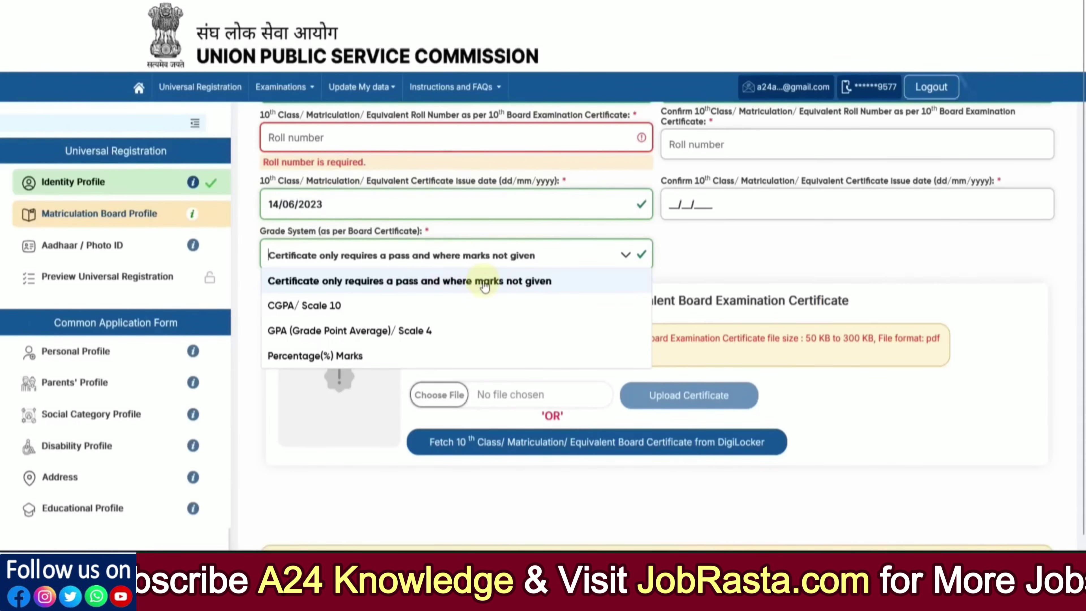
left_click(401, 332)
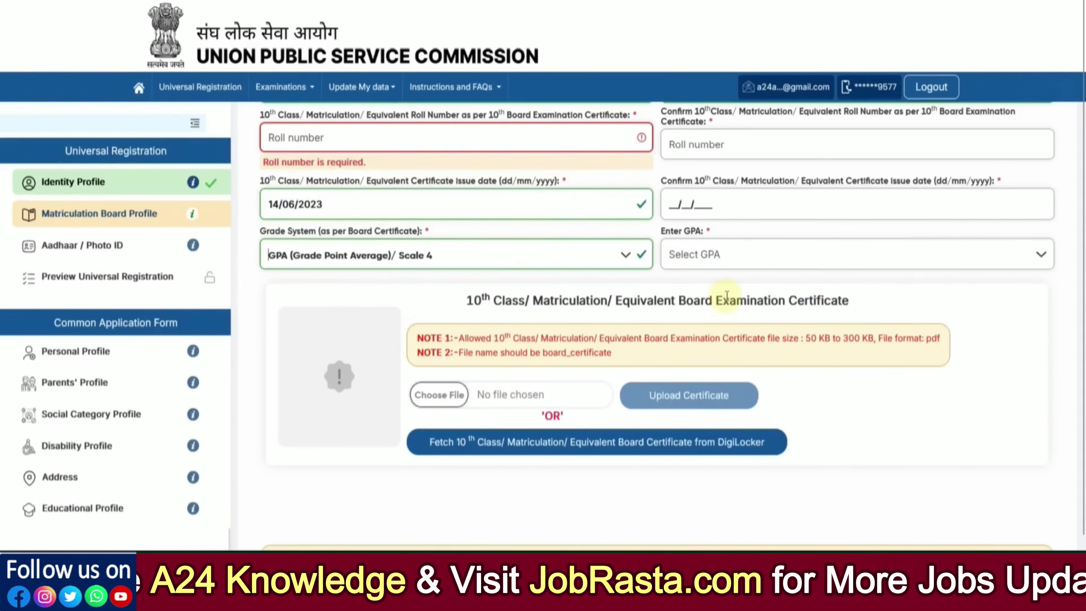
left_click(685, 257)
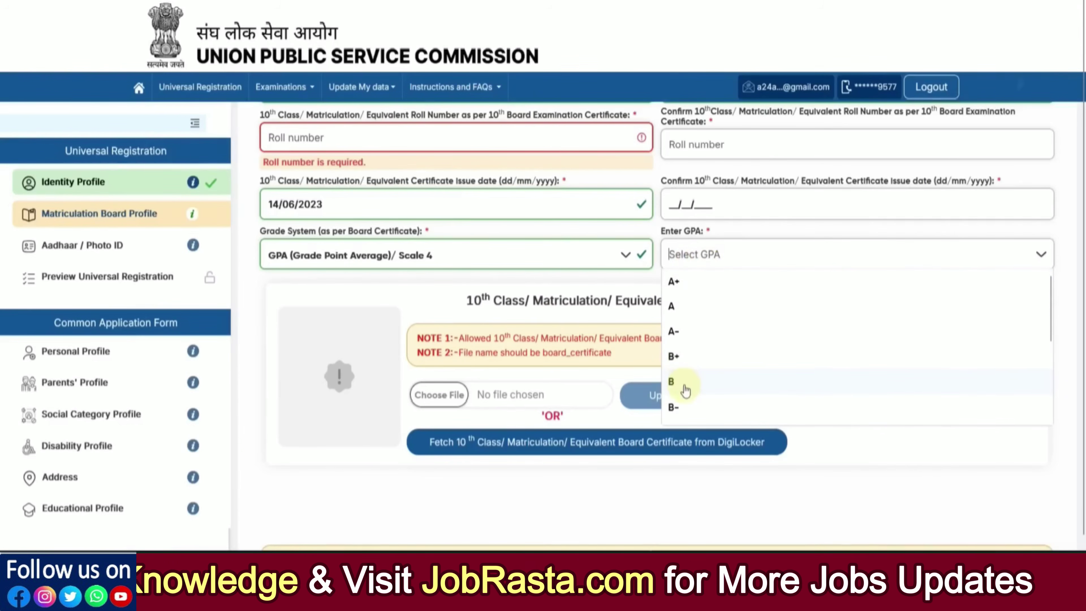
left_click(473, 256)
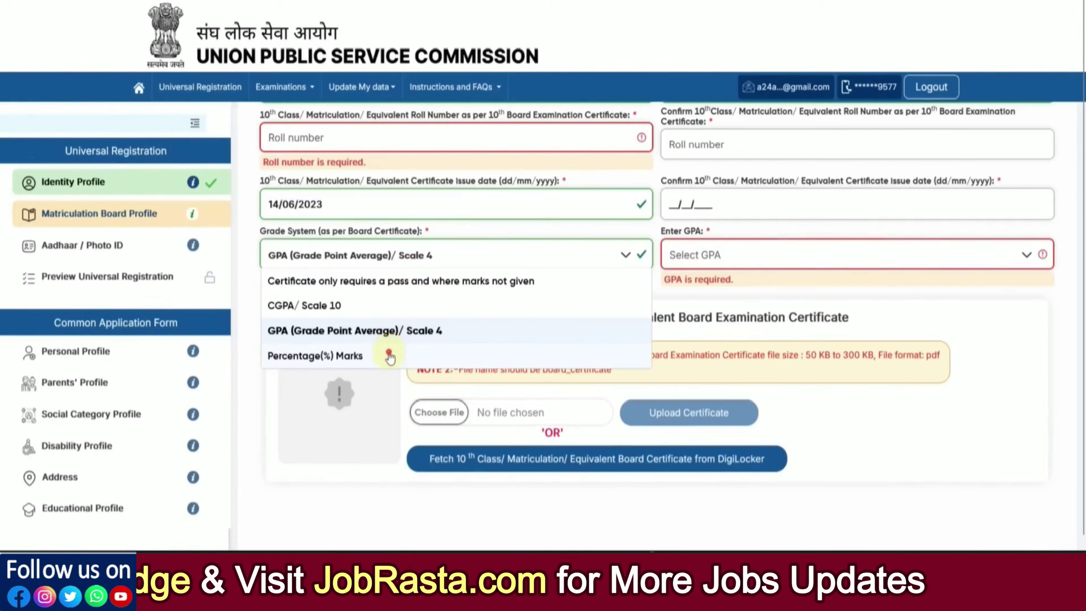
left_click(384, 354)
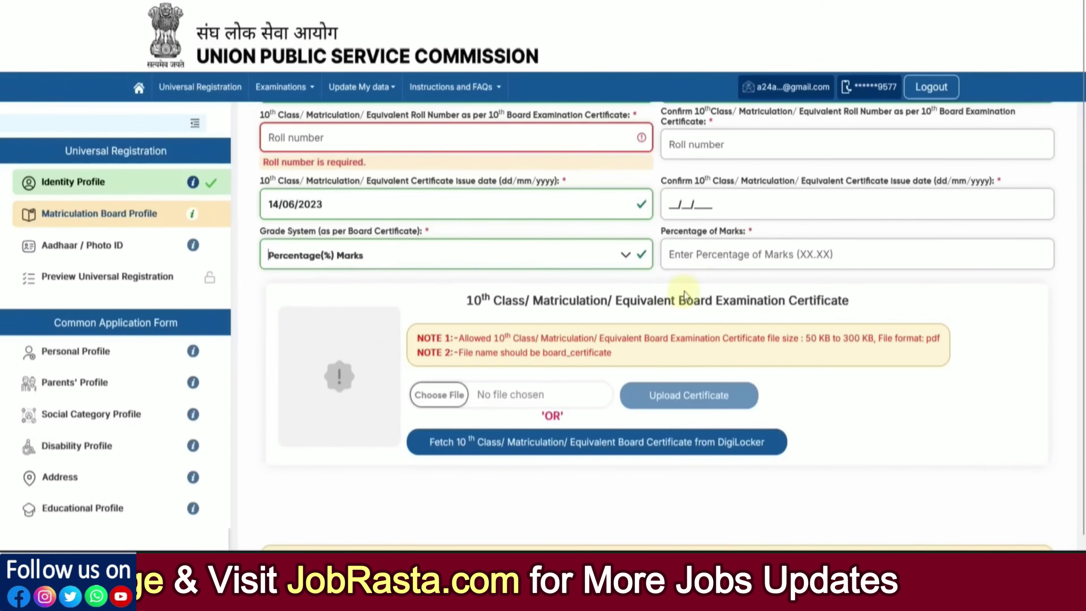
Enter 80.00 as the percentage of marks
left_click(698, 256)
type("80.00")
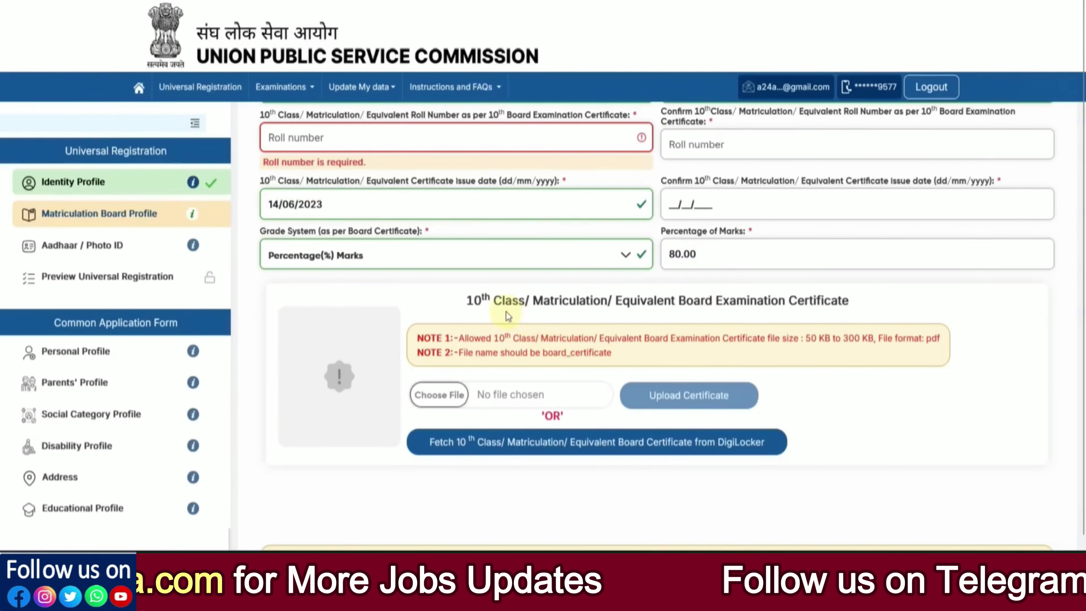
left_click_drag(501, 303, 593, 304)
left_click(648, 308)
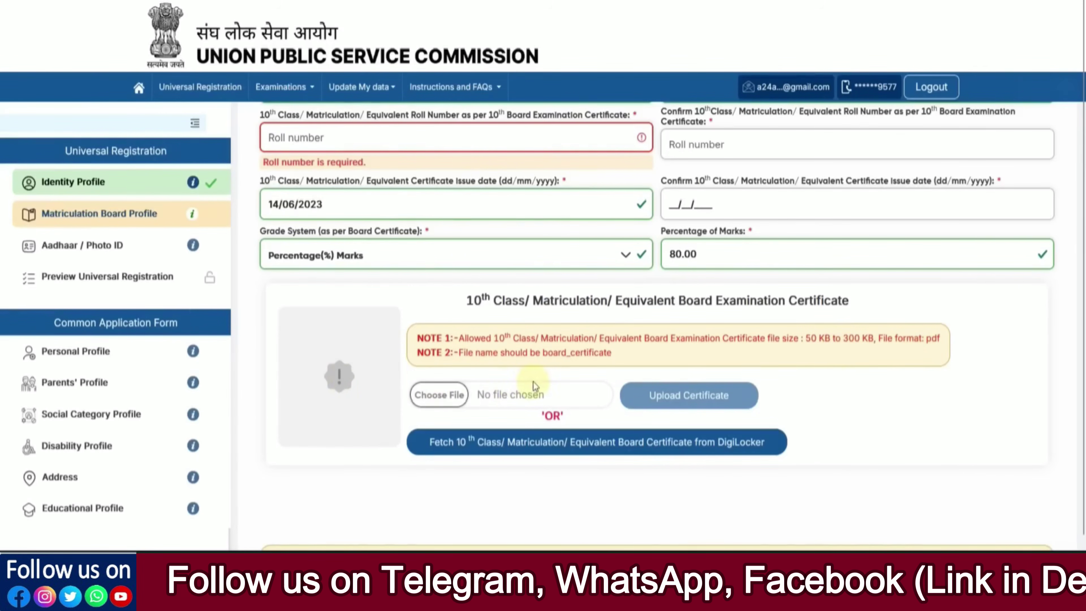
Copy the required file name board_certificate from the upload instructions
right_click(577, 355)
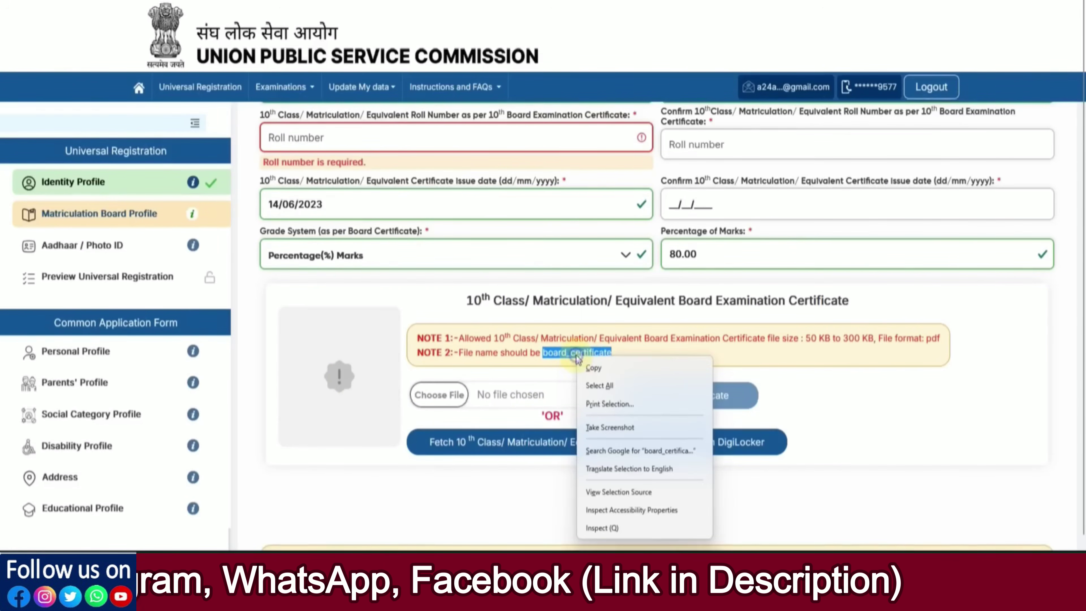
left_click(590, 369)
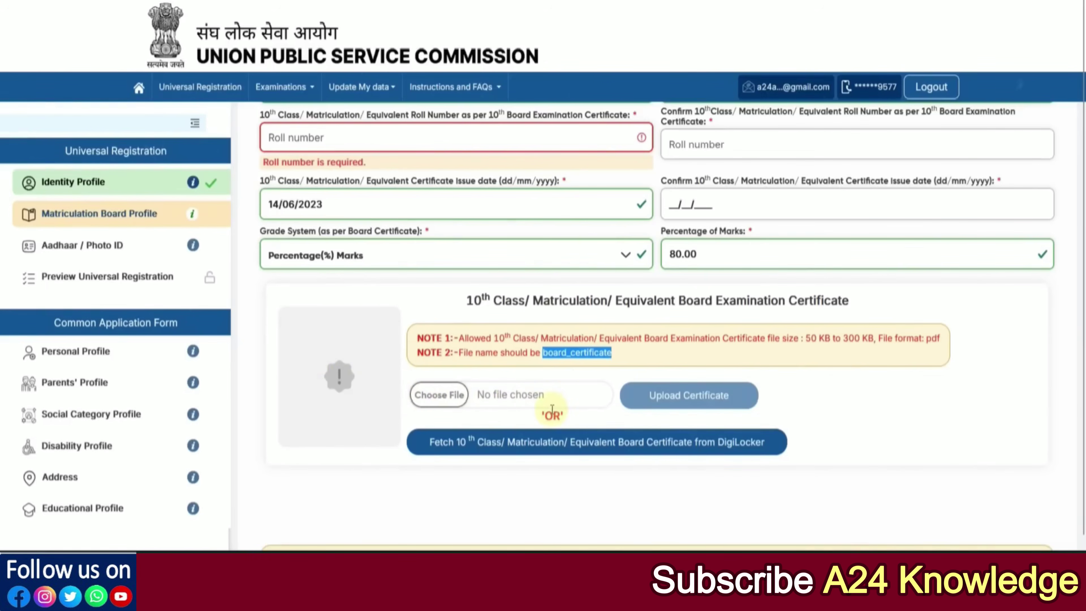
scroll(641, 411, "down", 2)
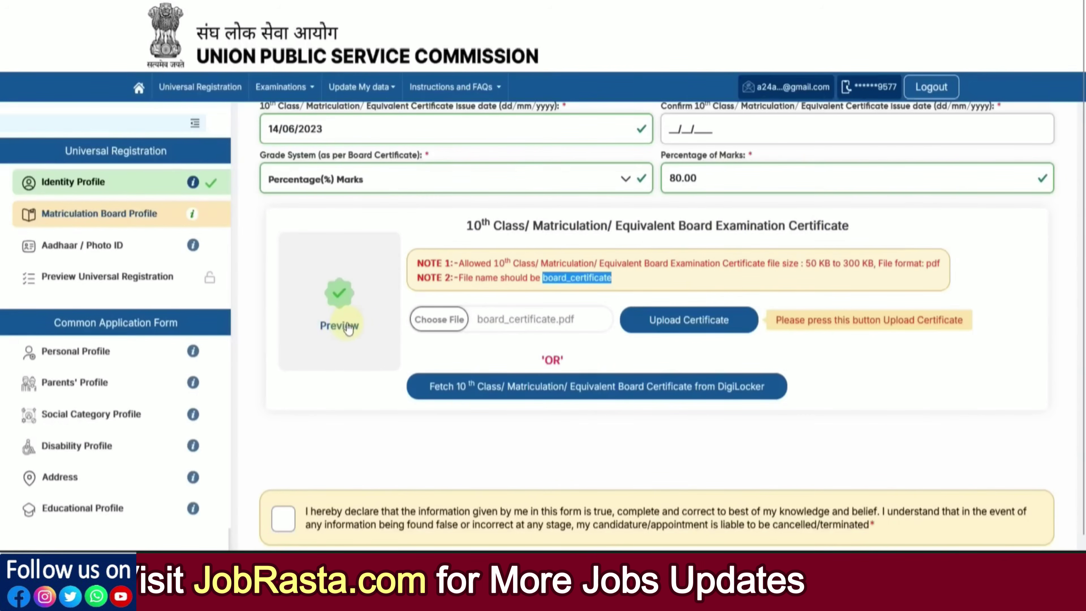
Upload and confirm board_certificate.pdf, dismiss the success message, and continue to Aadhaar / Photo ID
left_click(680, 329)
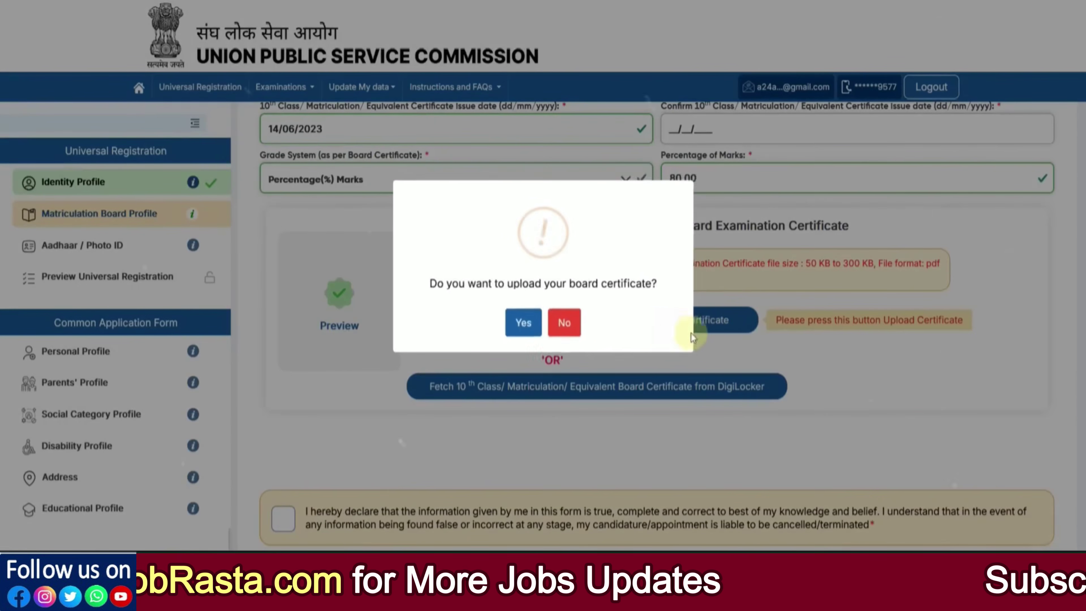
left_click(520, 326)
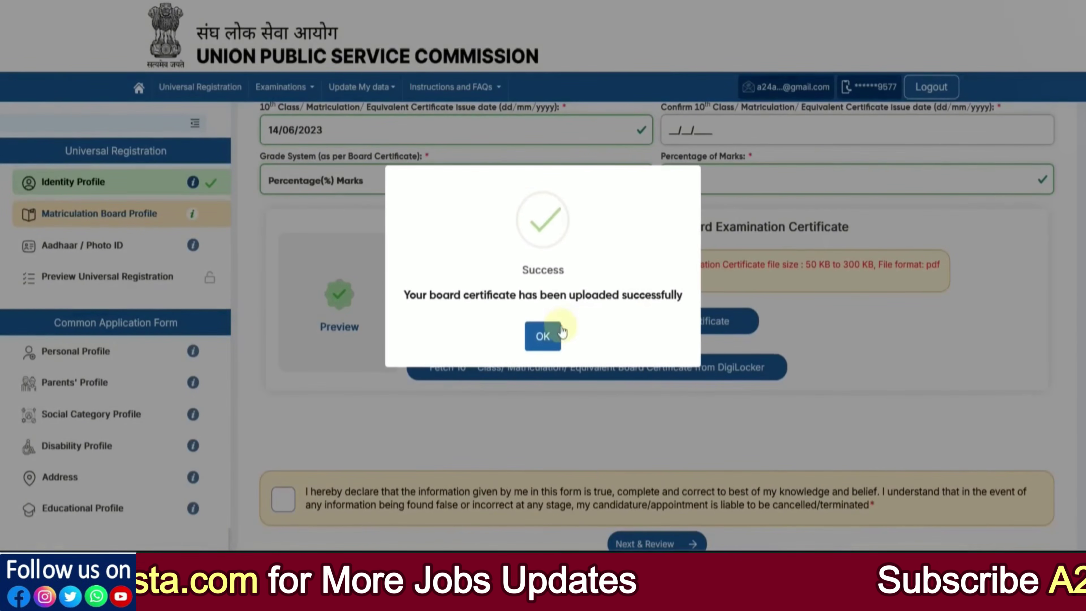
left_click(559, 333)
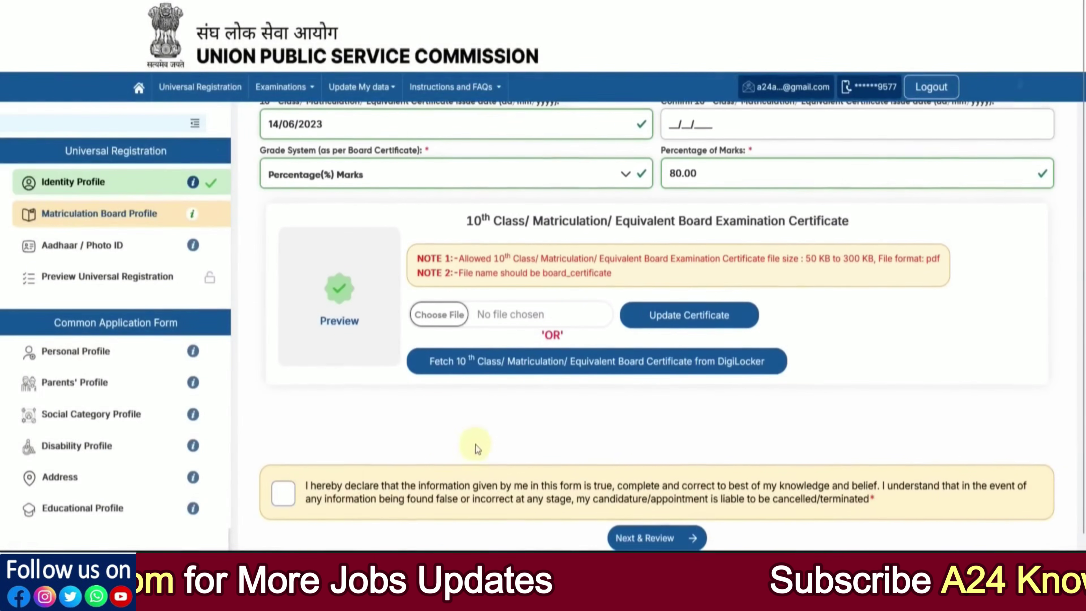
left_click(654, 544)
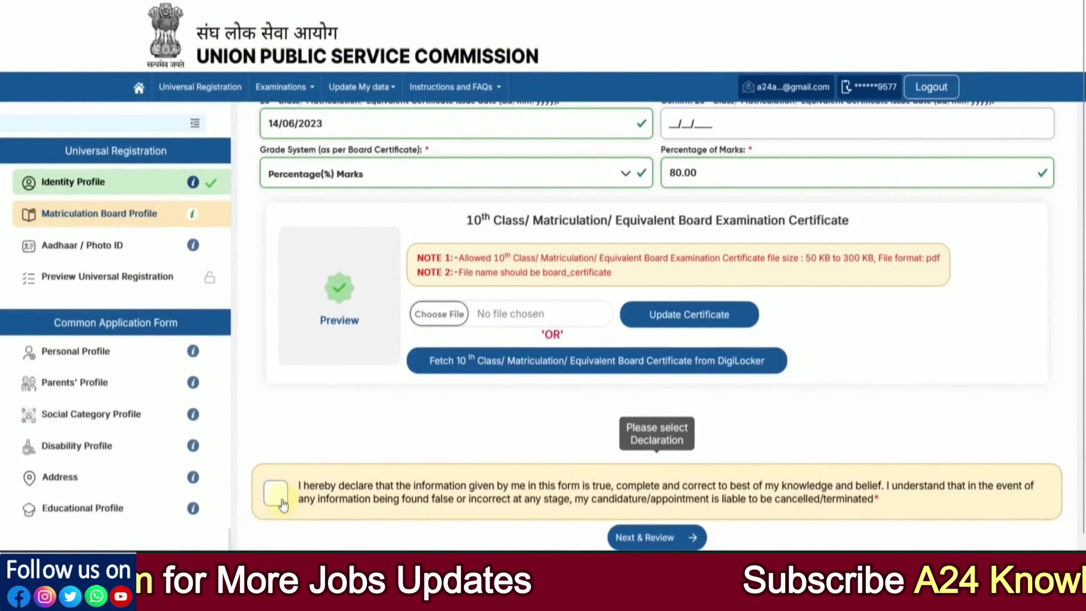
left_click(646, 536)
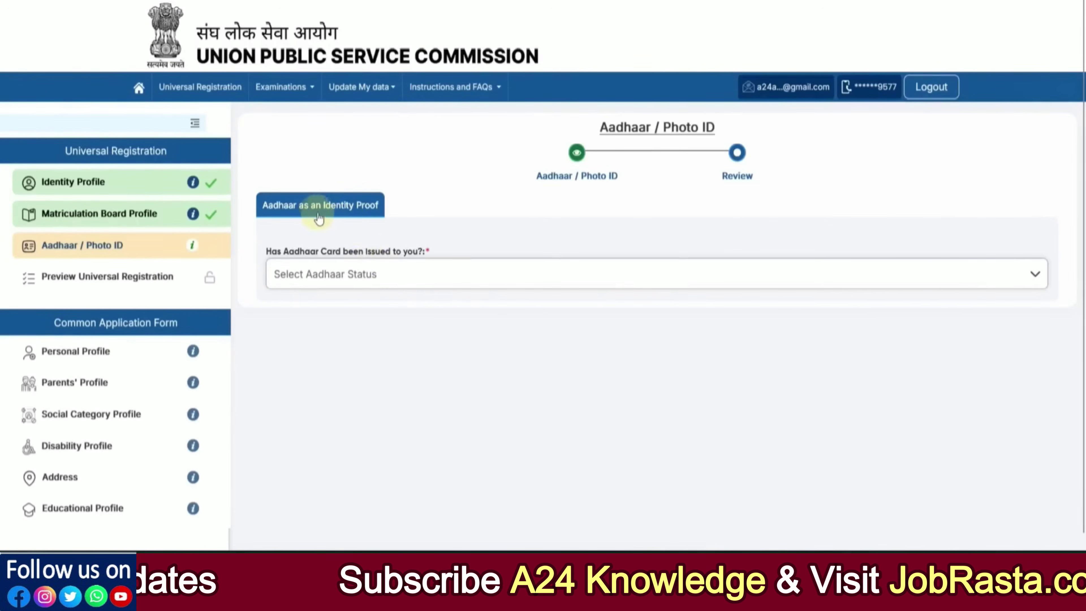
Answer 'Yes, I have been issued Aadhaar card' and tick the Aadhaar verification consent
left_click(368, 275)
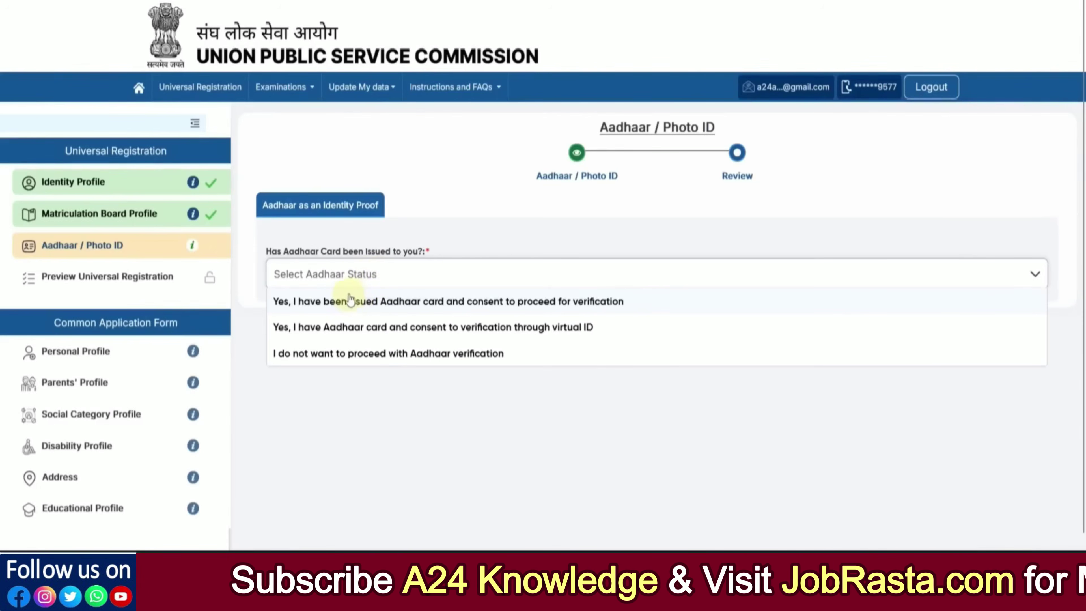
left_click(380, 306)
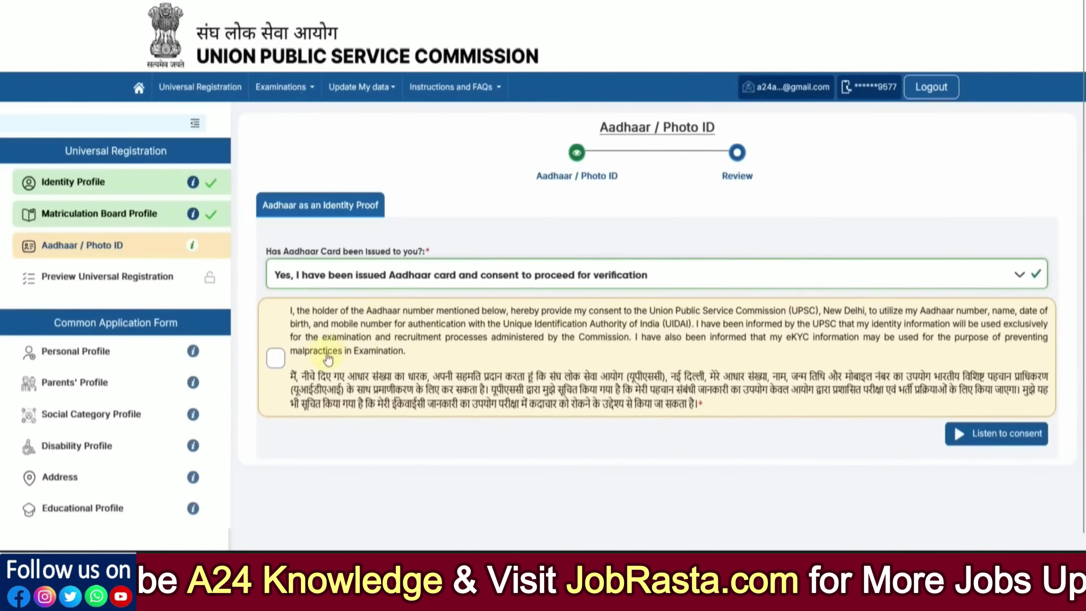
left_click(276, 357)
scroll(452, 380, "down", 1)
scroll(452, 380, "down", 2)
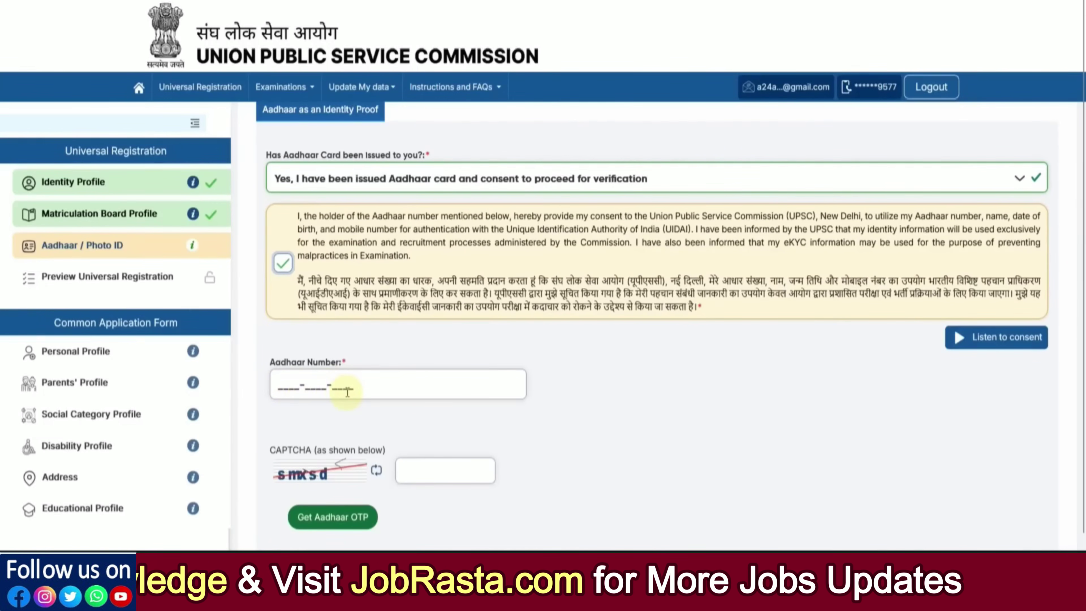
scroll(417, 393, "down", 1)
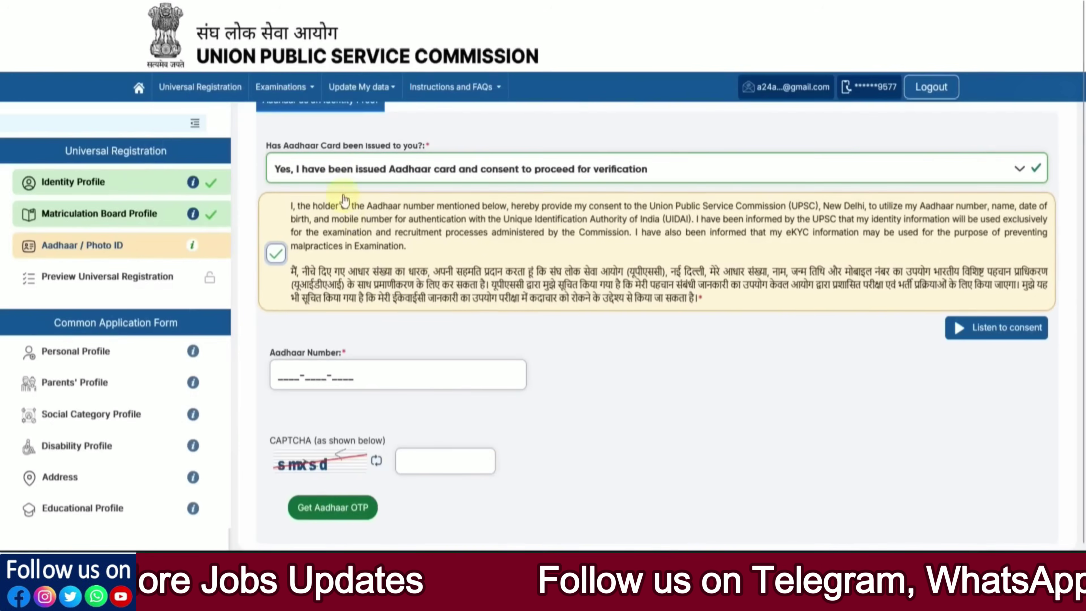
left_click(332, 171)
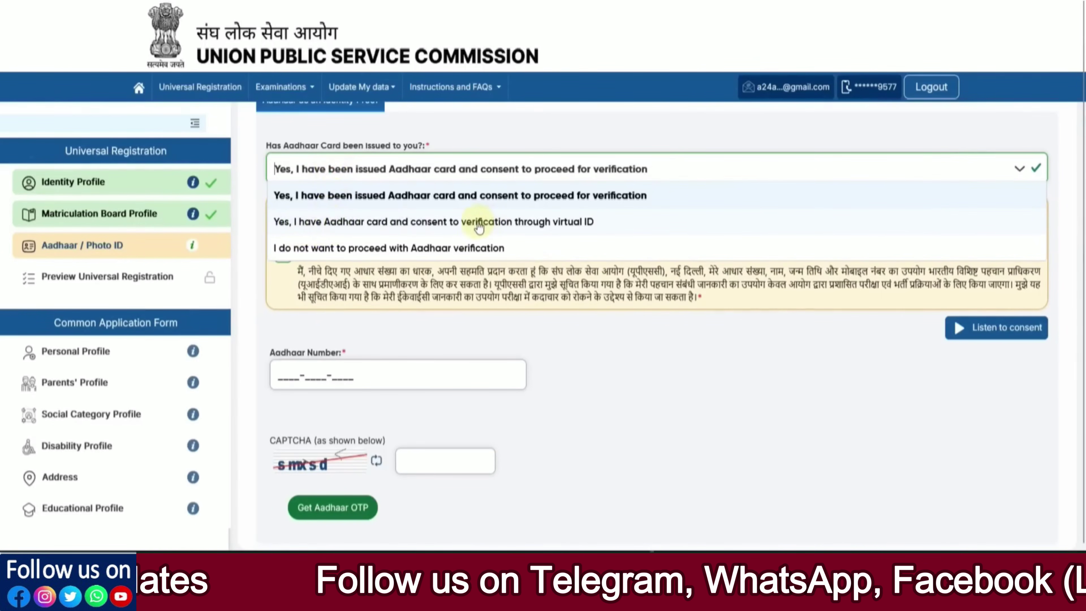
Try Aadhaar verification through a virtual ID and give consent for it
left_click(468, 221)
left_click(278, 351)
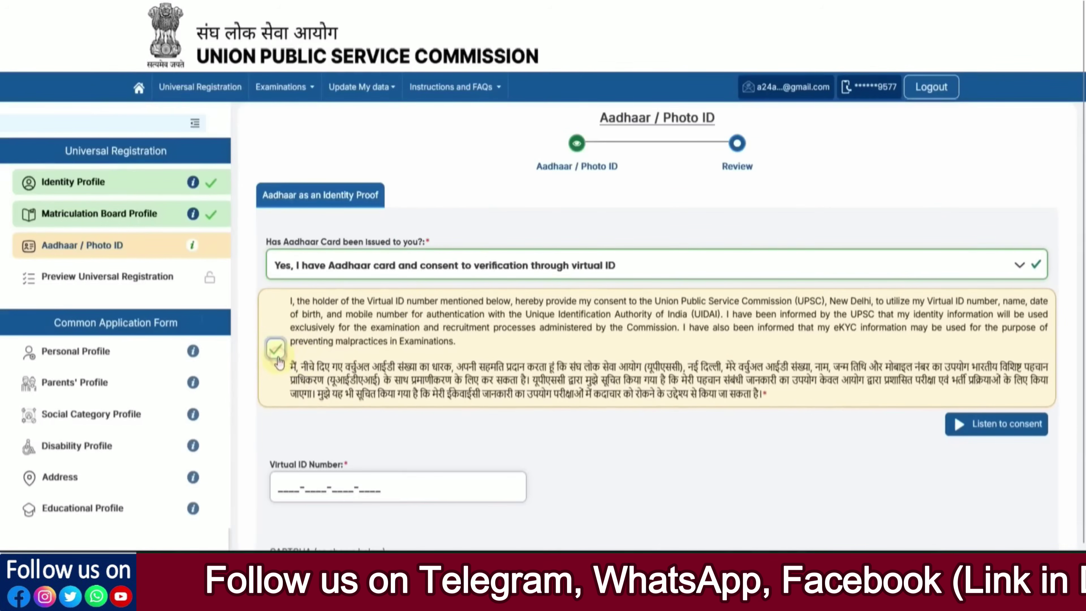
scroll(279, 376, "down", 3)
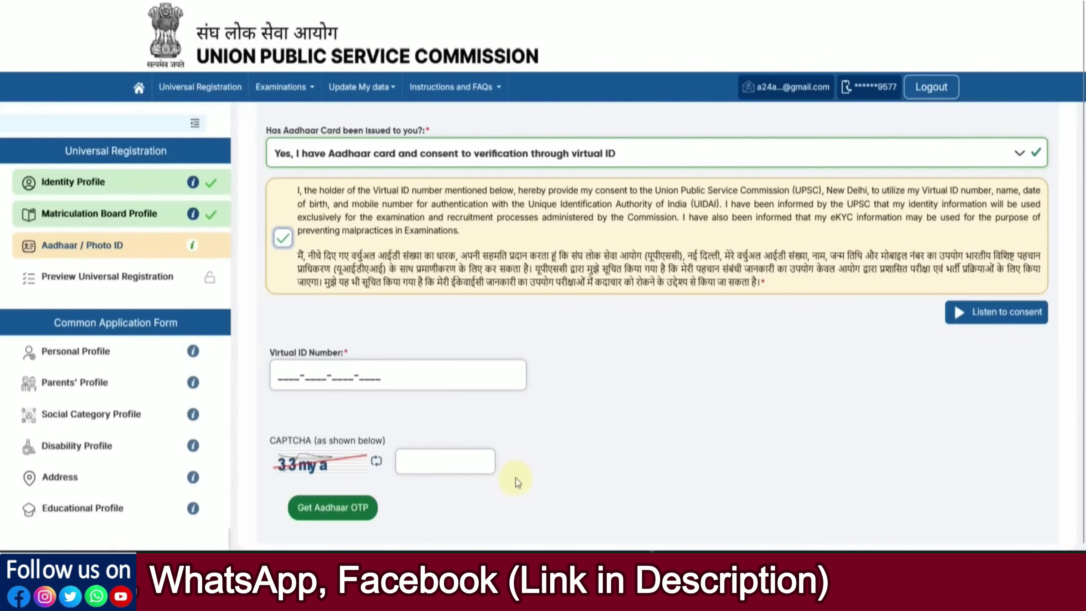
Switch to 'I do not want to proceed with Aadhaar verification' and acknowledge the report-early notice
left_click(322, 155)
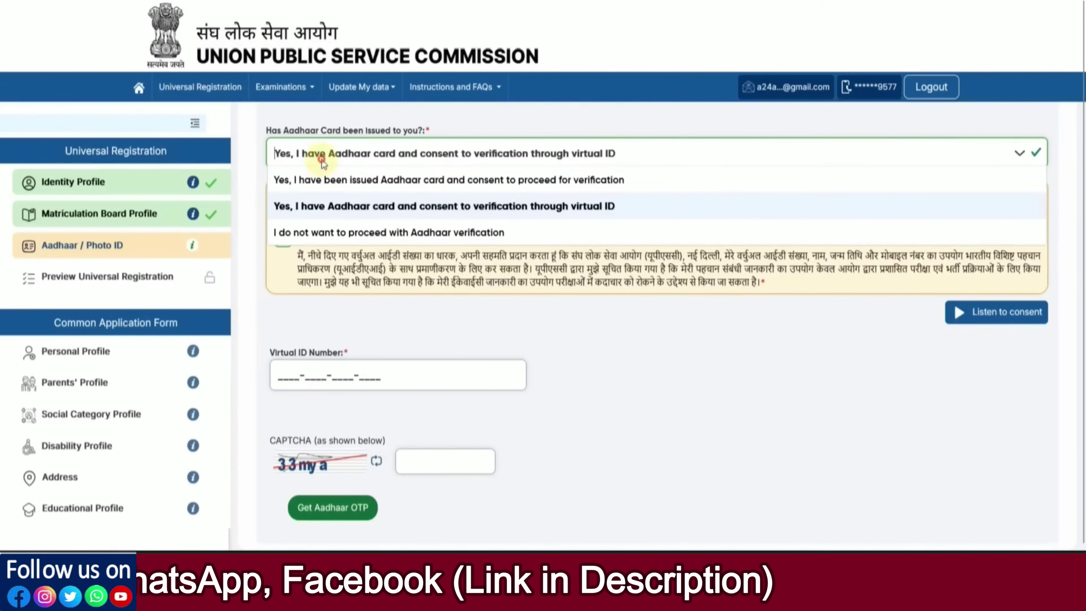
left_click(309, 232)
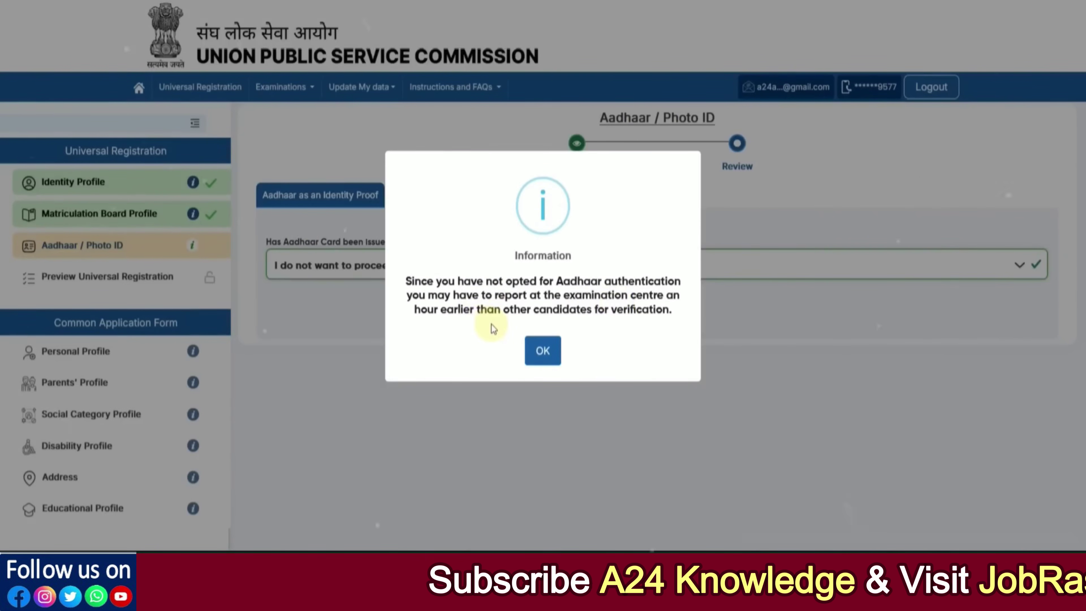
left_click(540, 350)
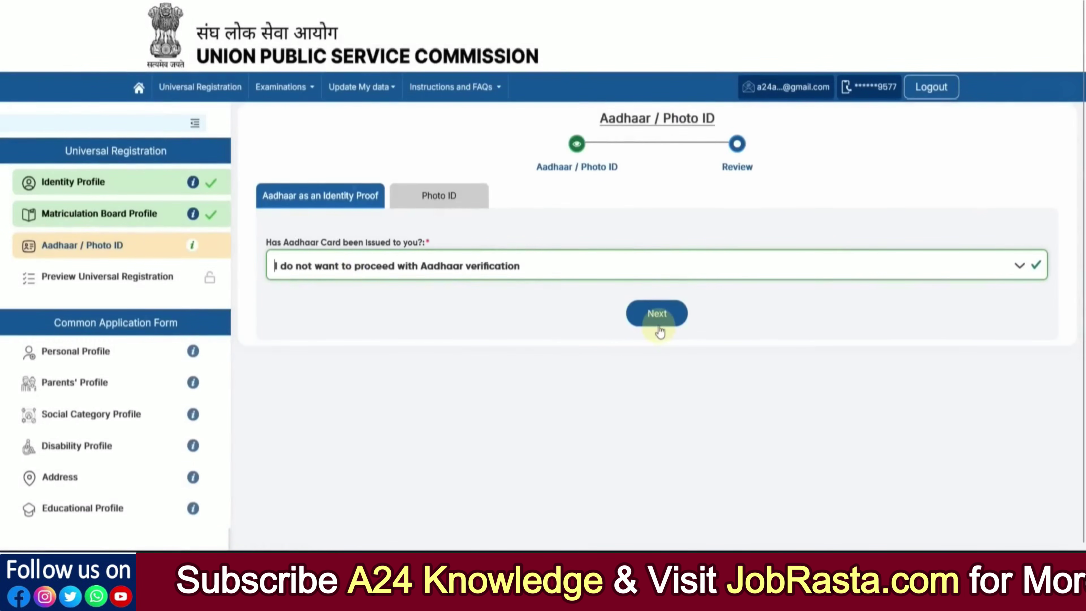
left_click(413, 274)
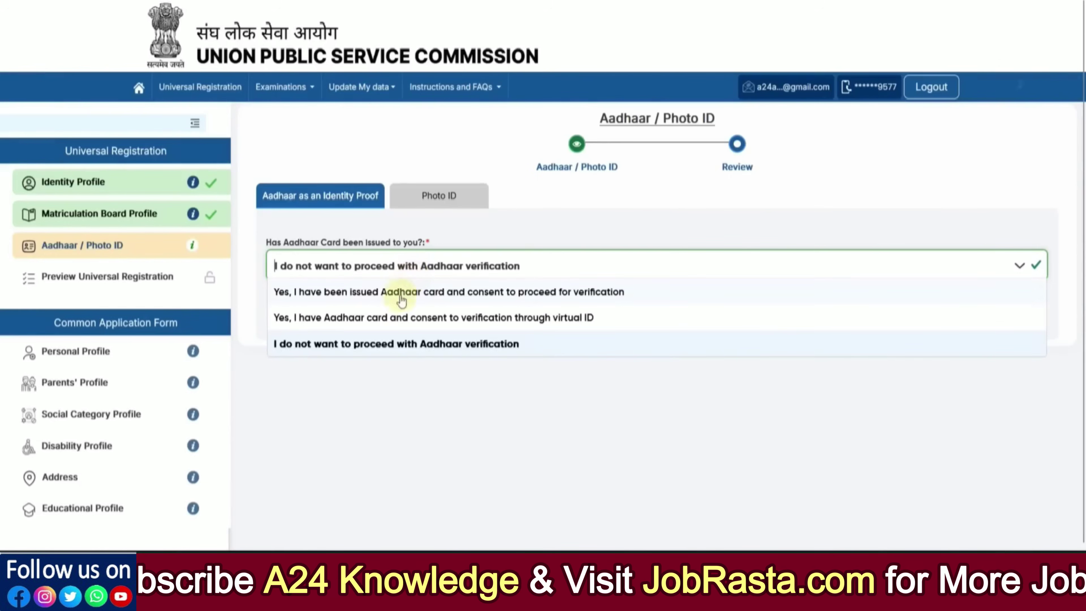
left_click(376, 342)
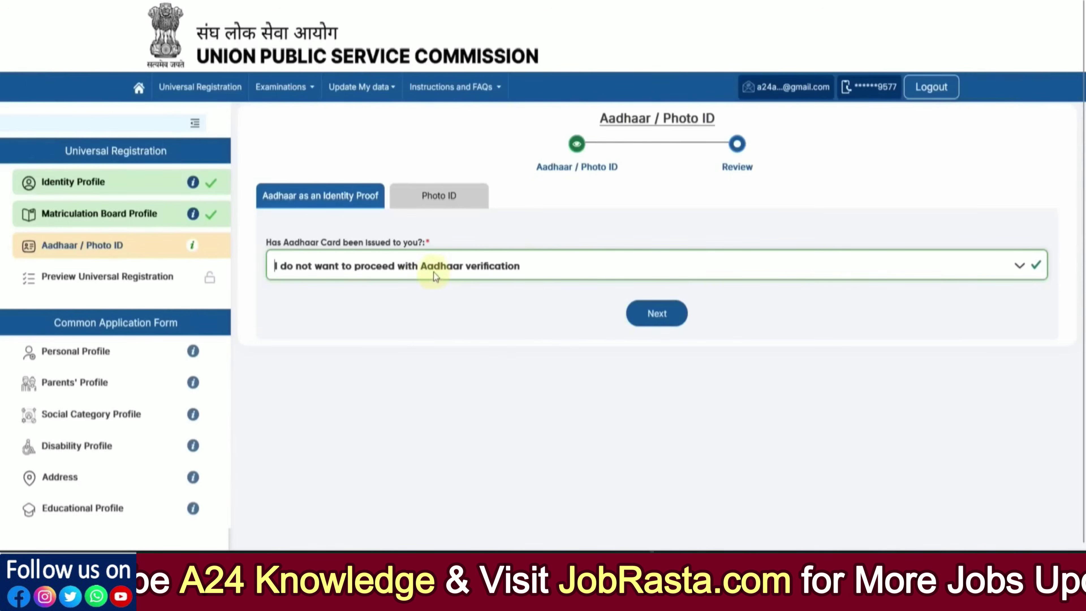
left_click(433, 201)
Choose Valid PAN Card as the Identity Card in the Photo ID section
left_click(423, 299)
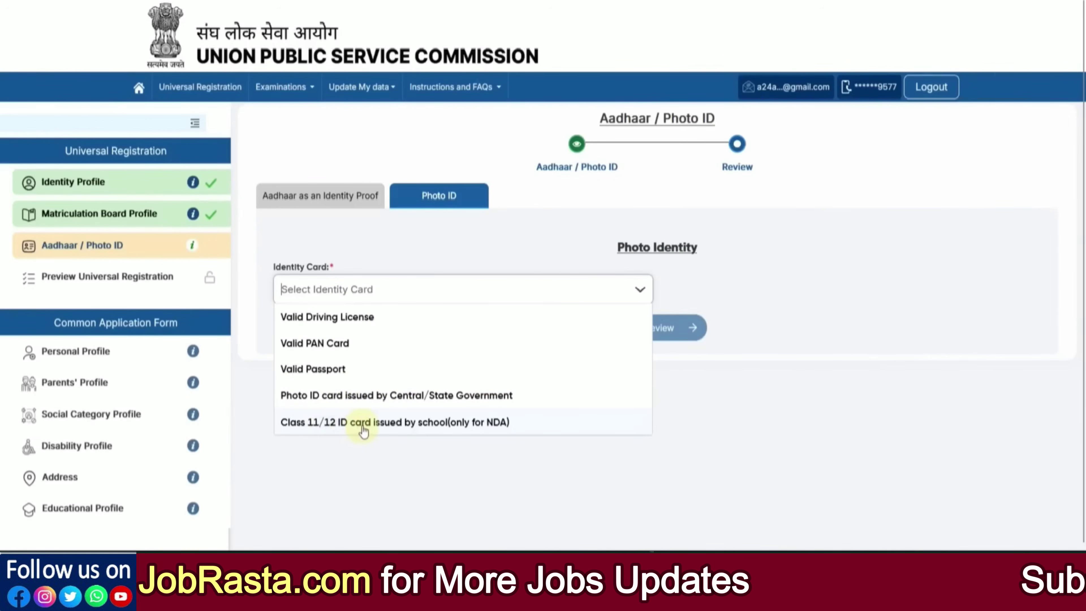
left_click(342, 342)
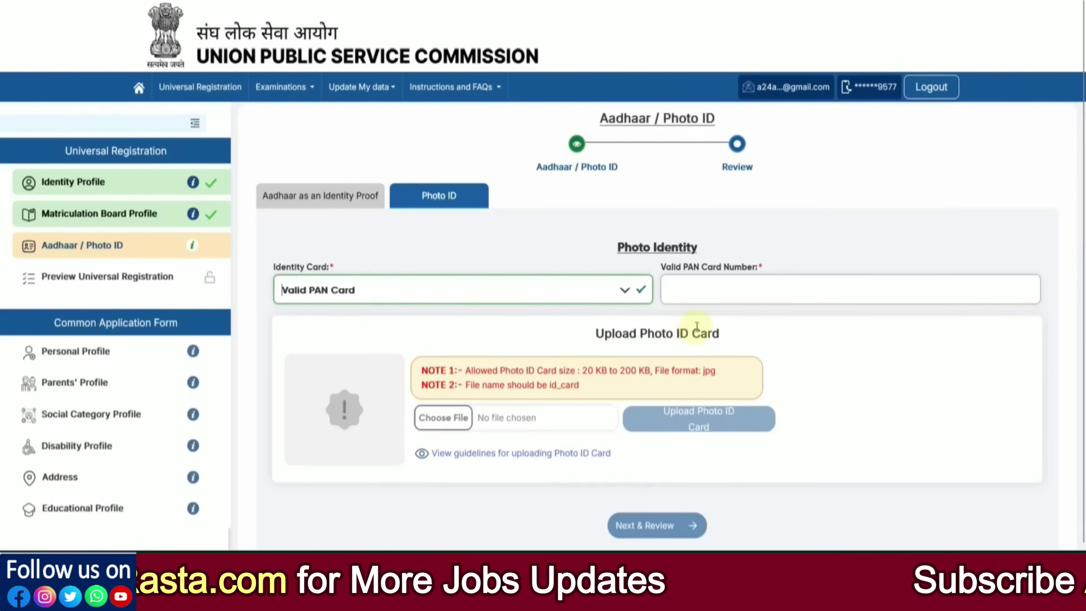
scroll(383, 414, "down", 1)
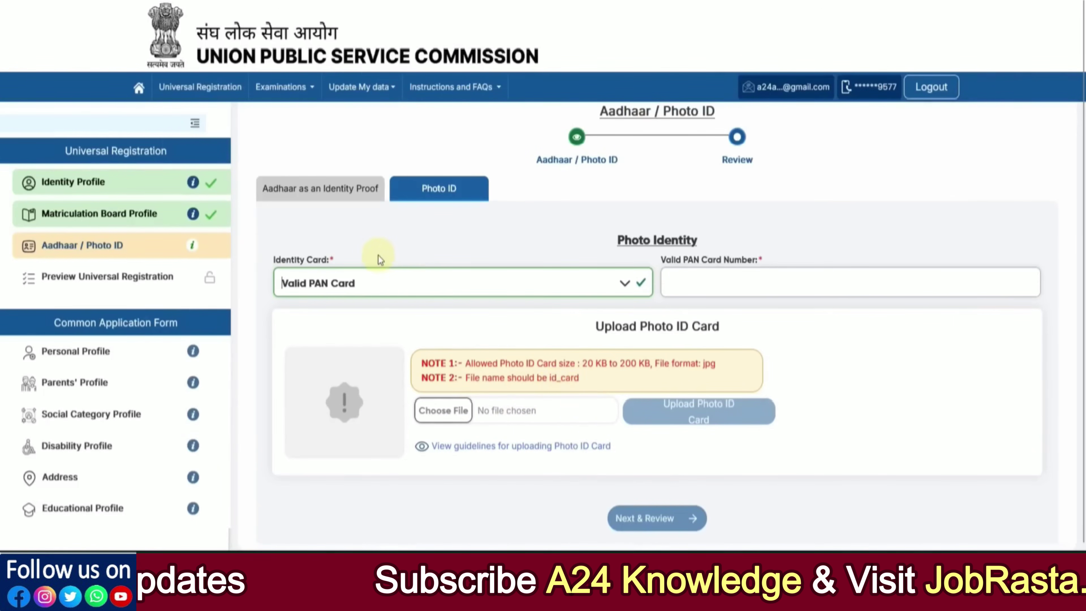
left_click(330, 194)
Change the Aadhaar answer back to 'Yes, I have been issued Aadhaar card' with verification consent
left_click(327, 264)
left_click(320, 318)
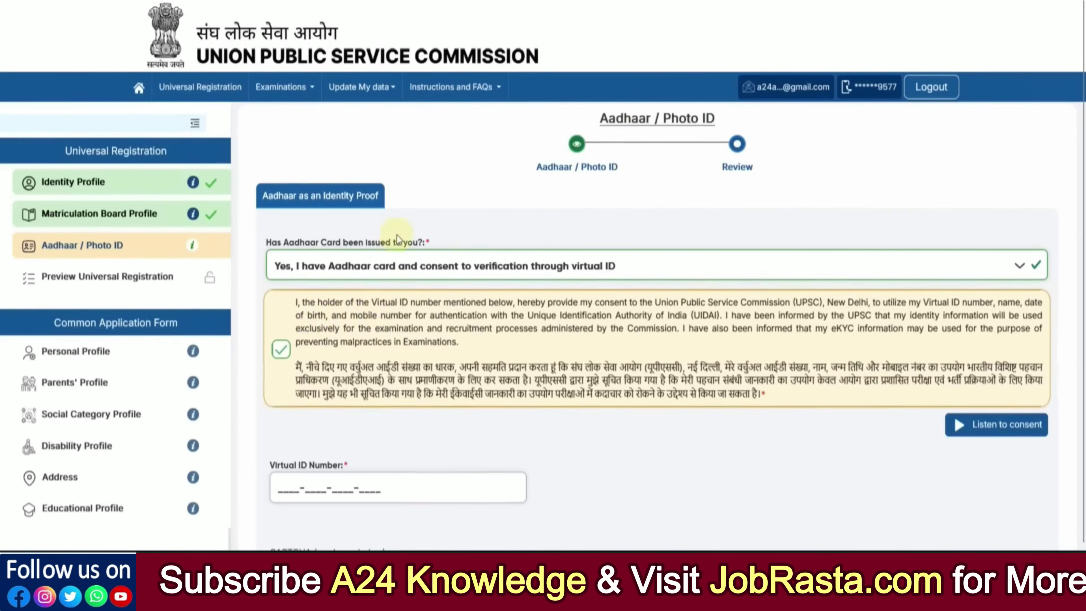
left_click(324, 259)
left_click(324, 291)
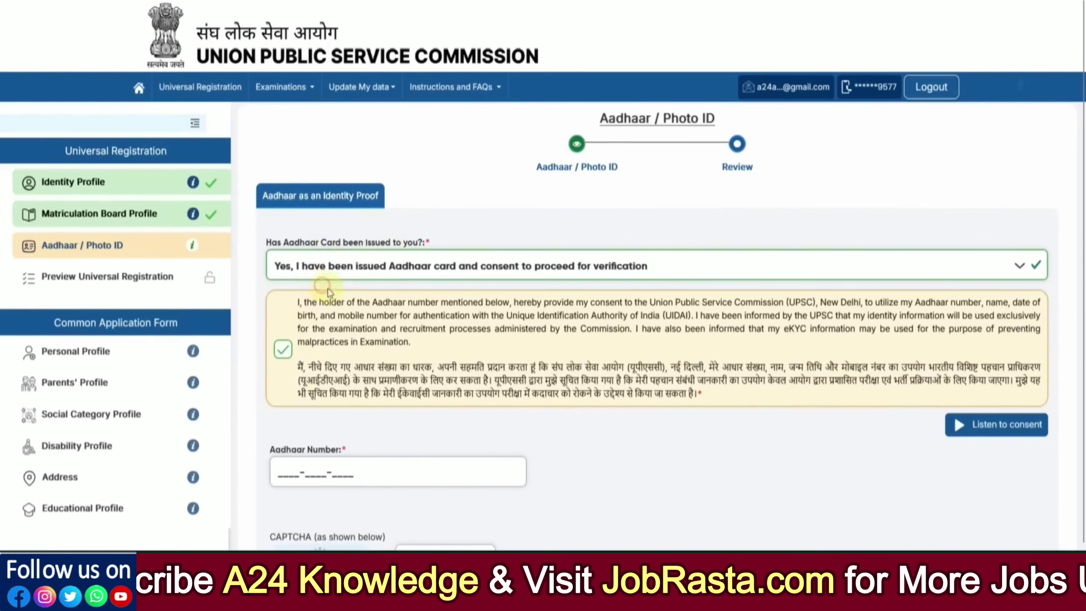
scroll(308, 333, "down", 2)
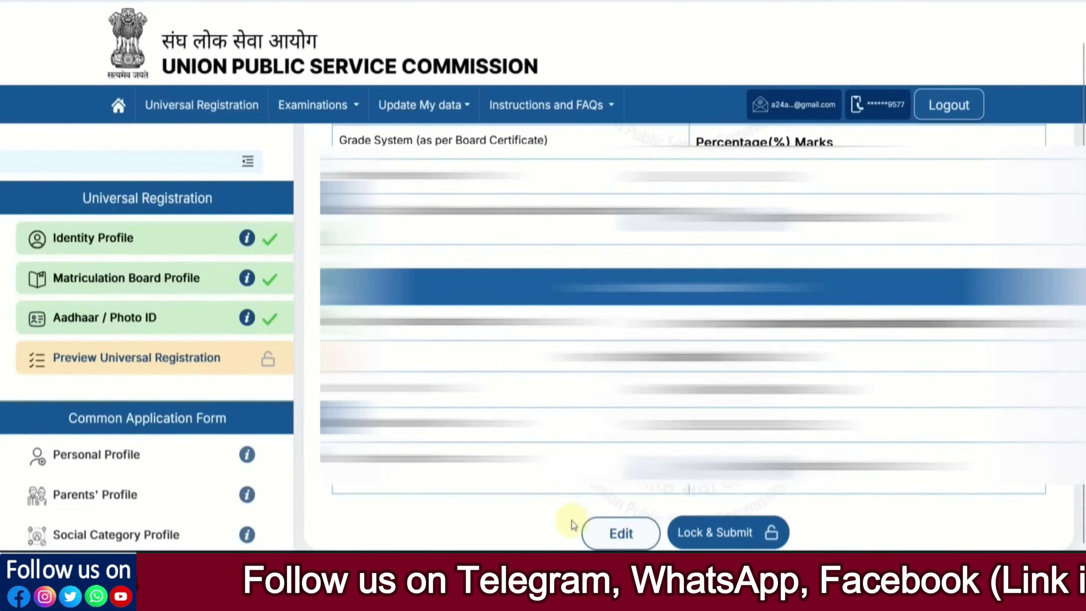
Lock & Submit the Universal Registration, review the instructions, and proceed to the Common Application Form
left_click(708, 541)
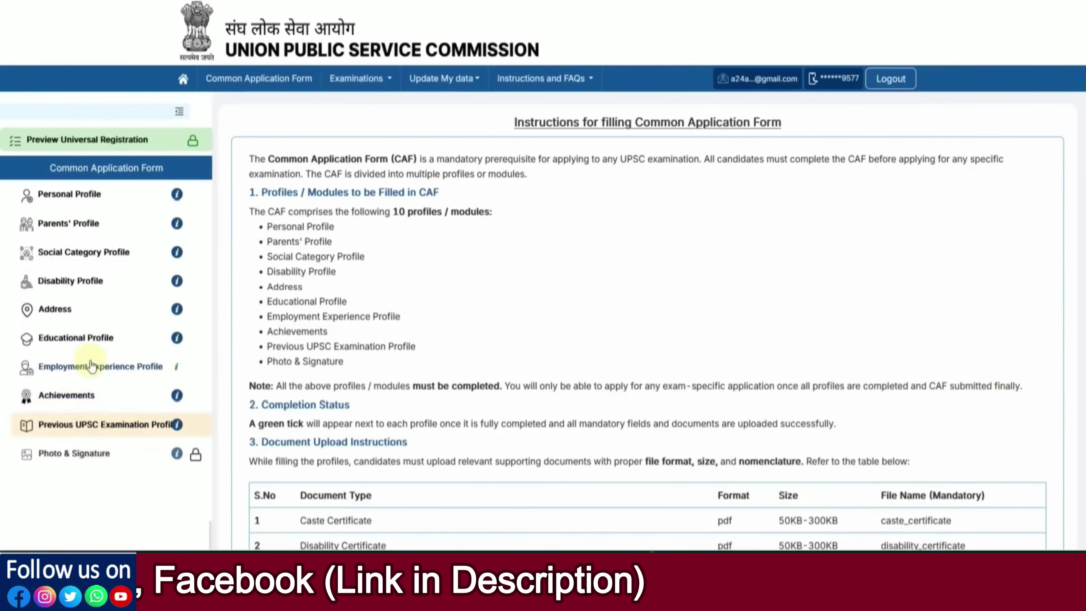
scroll(520, 327, "down", 3)
scroll(520, 327, "down", 5)
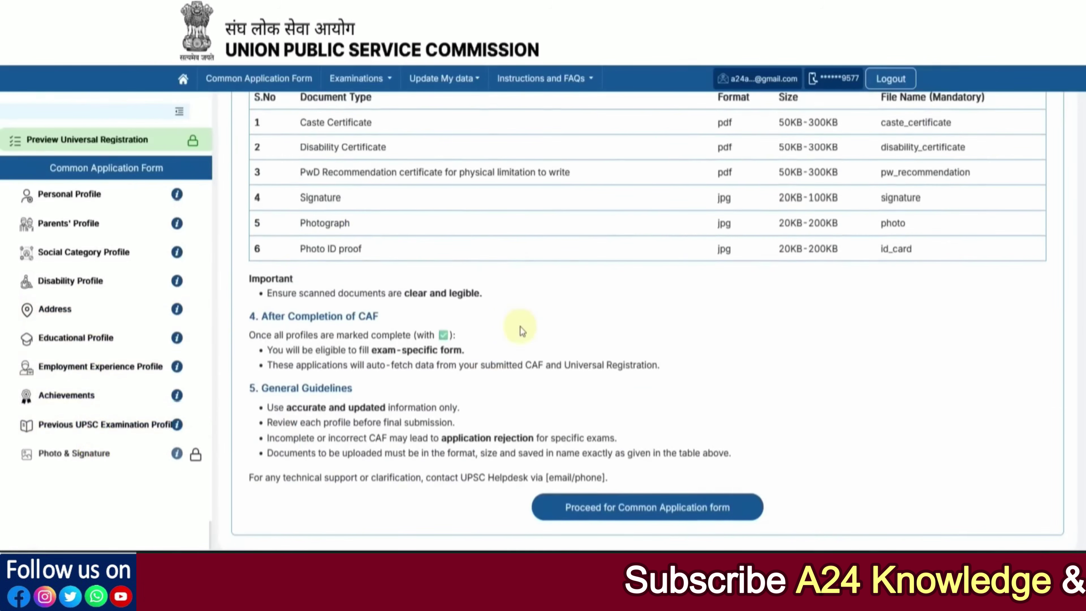
scroll(517, 327, "up", 3)
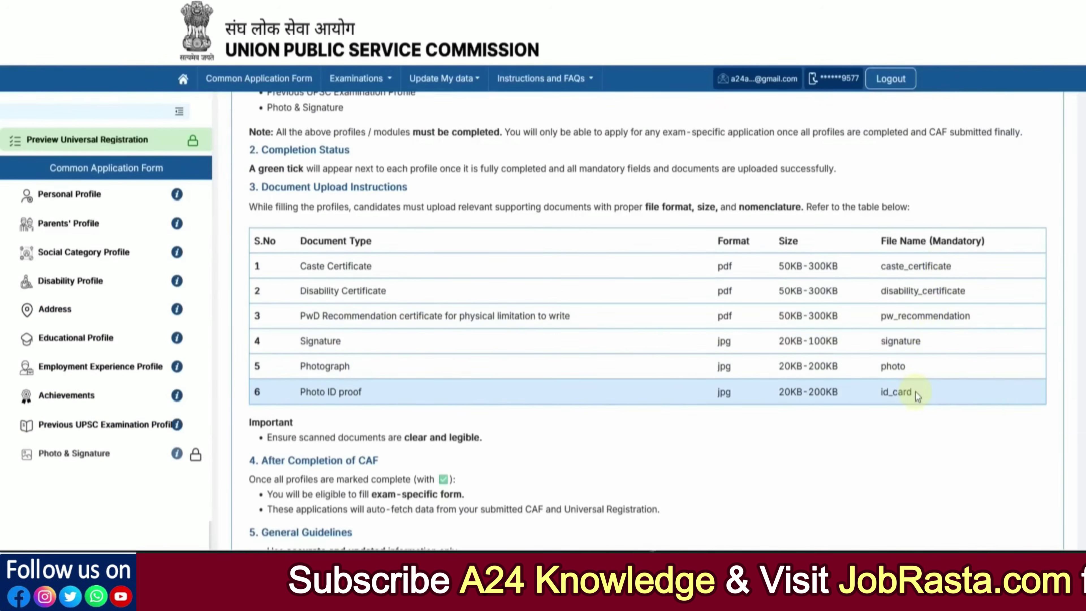
scroll(508, 410, "down", 3)
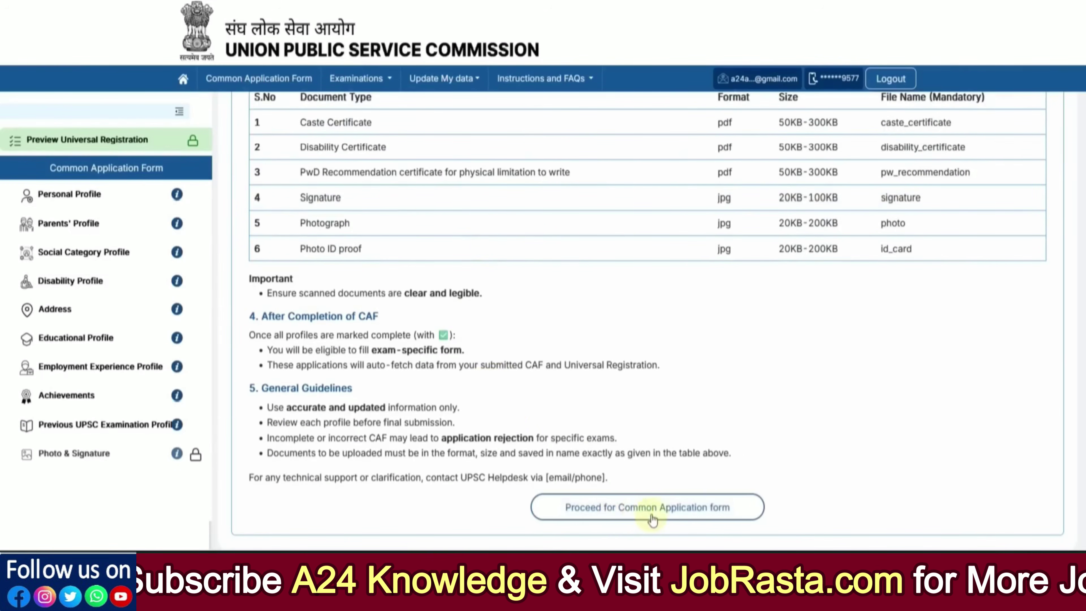
left_click(632, 513)
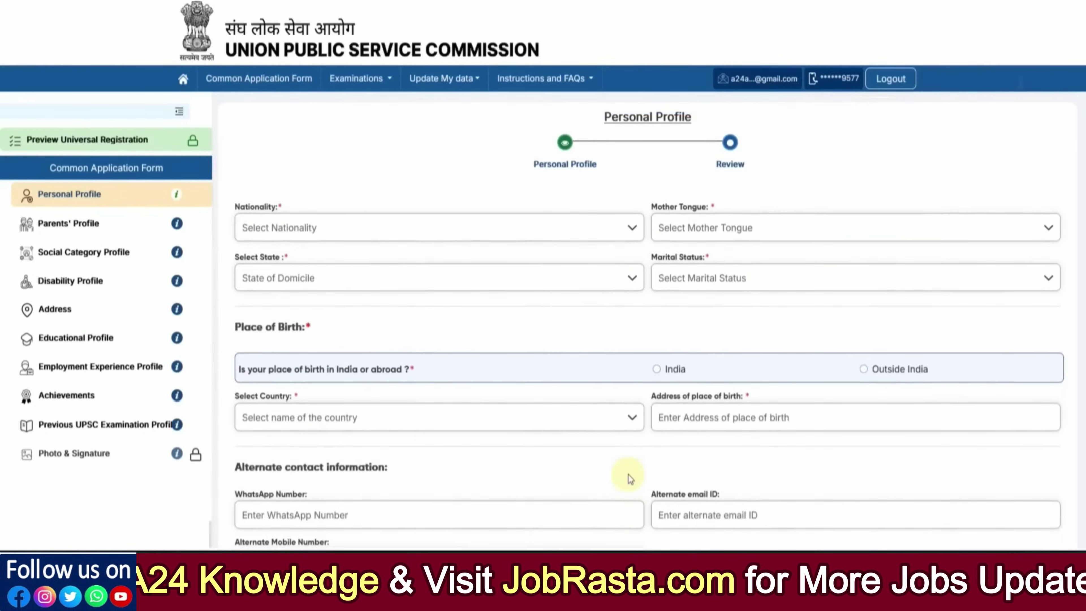
Set nationality to Citizen of India and minority status to No
left_click(288, 236)
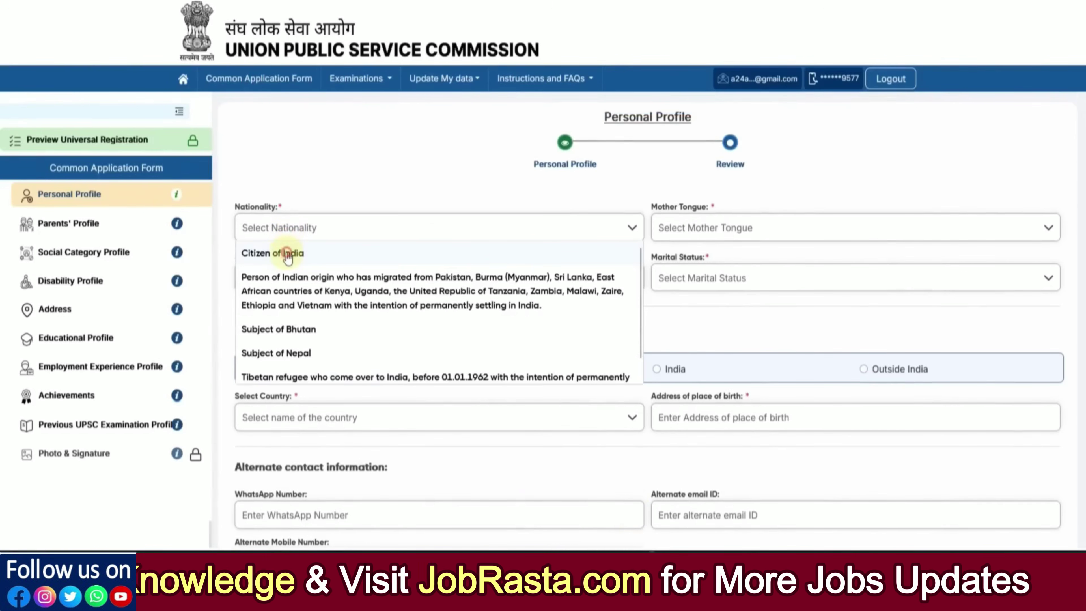
left_click(285, 253)
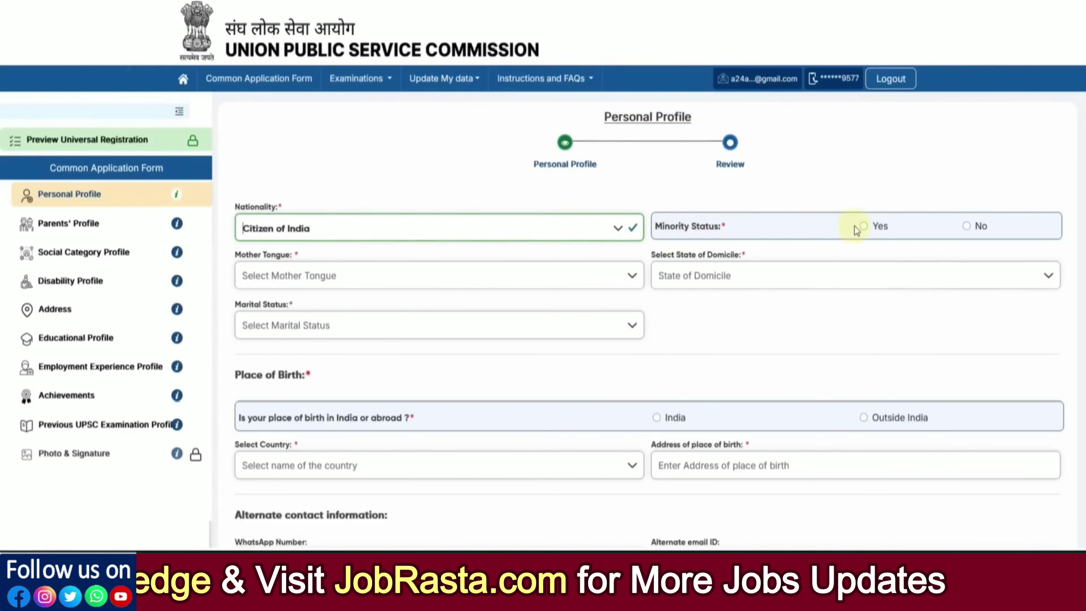
left_click(863, 226)
left_click(402, 276)
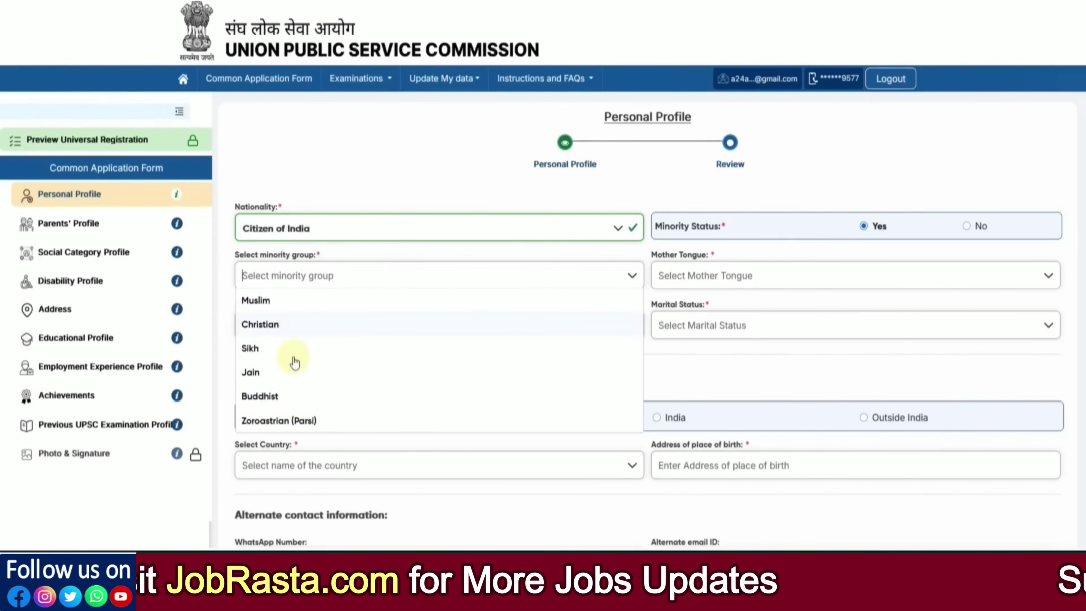
left_click(967, 226)
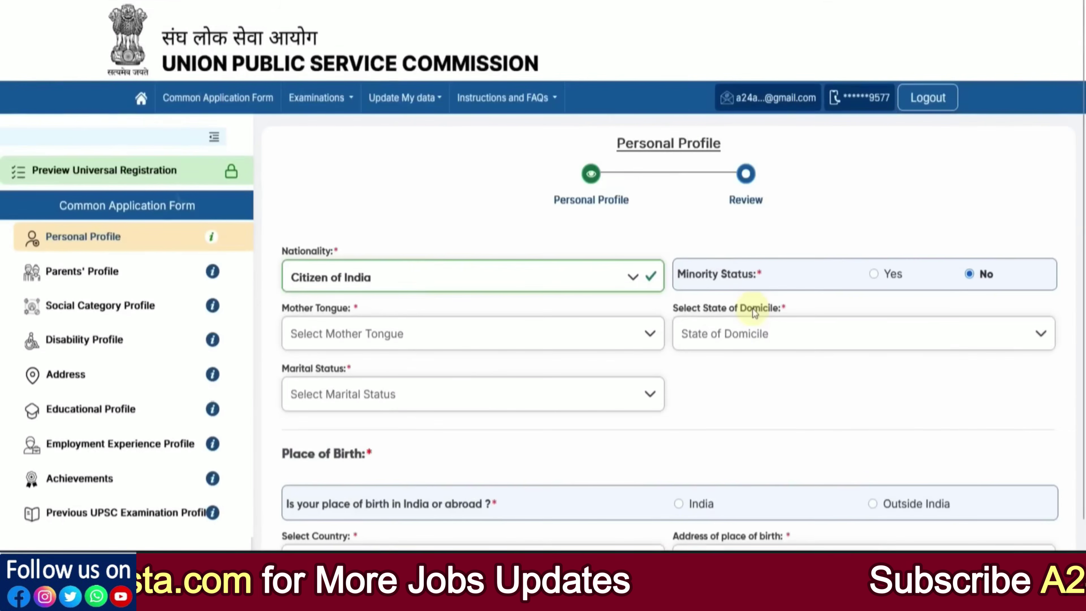
scroll(453, 274, "down", 2)
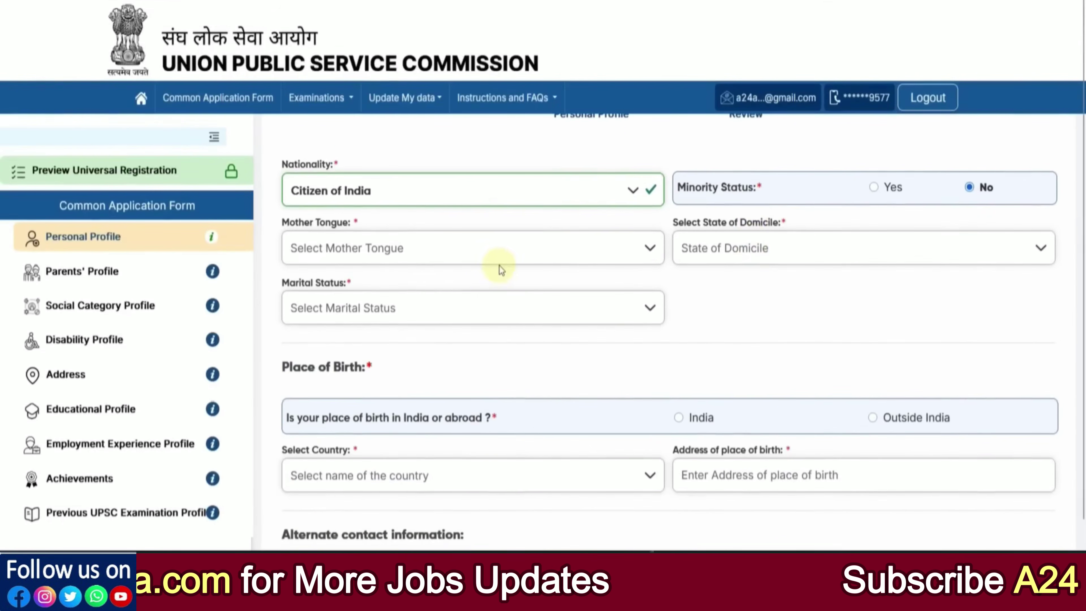
Set mother tongue Hindi, state of domicile Rajasthan and marital status Unmarried
left_click(447, 302)
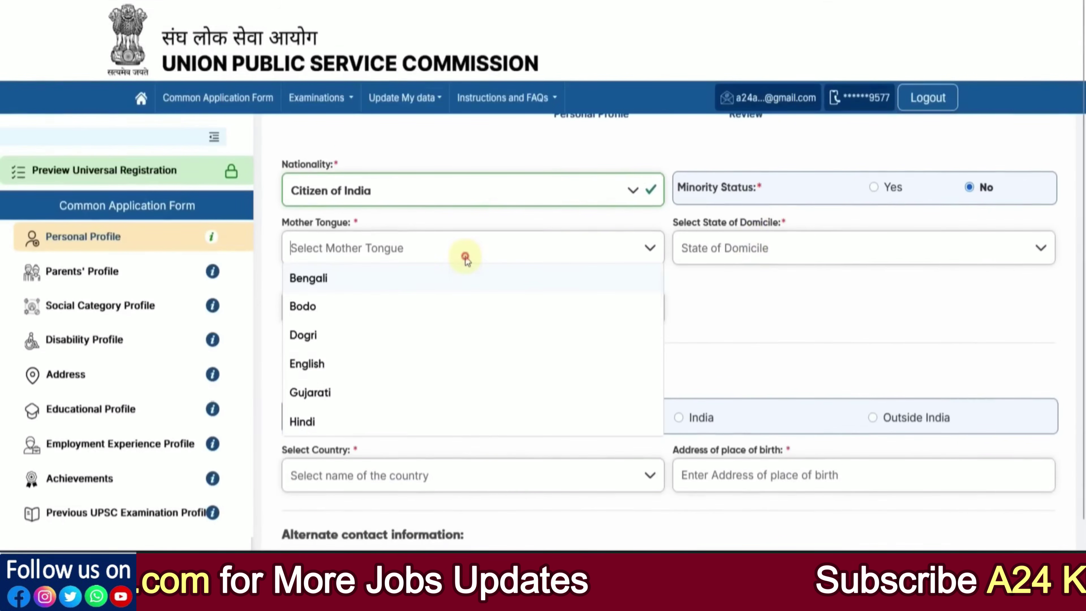
left_click(371, 420)
left_click(738, 255)
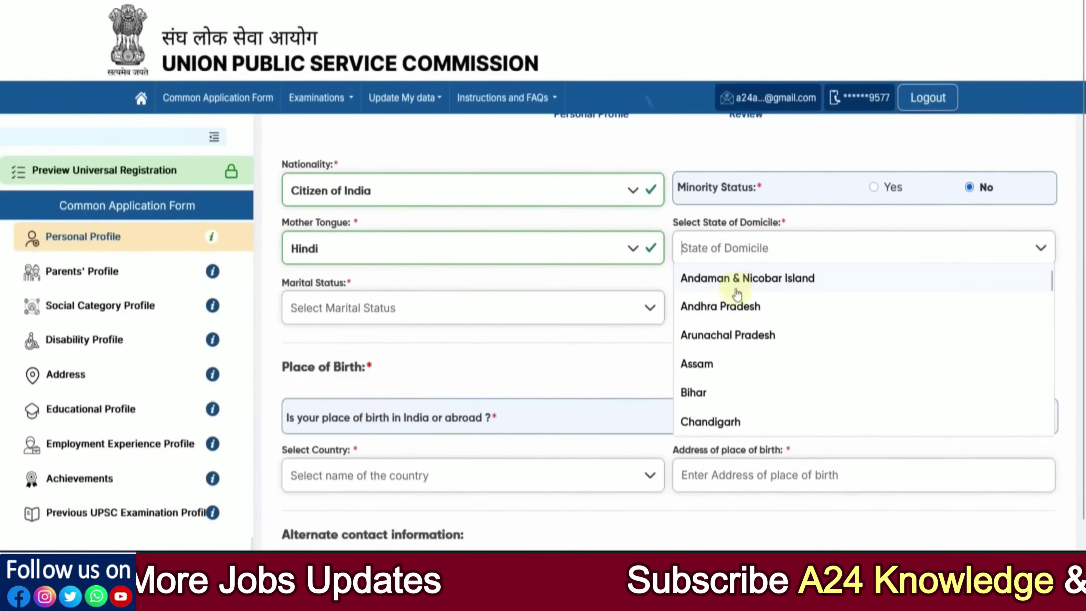
scroll(737, 294, "down", 15)
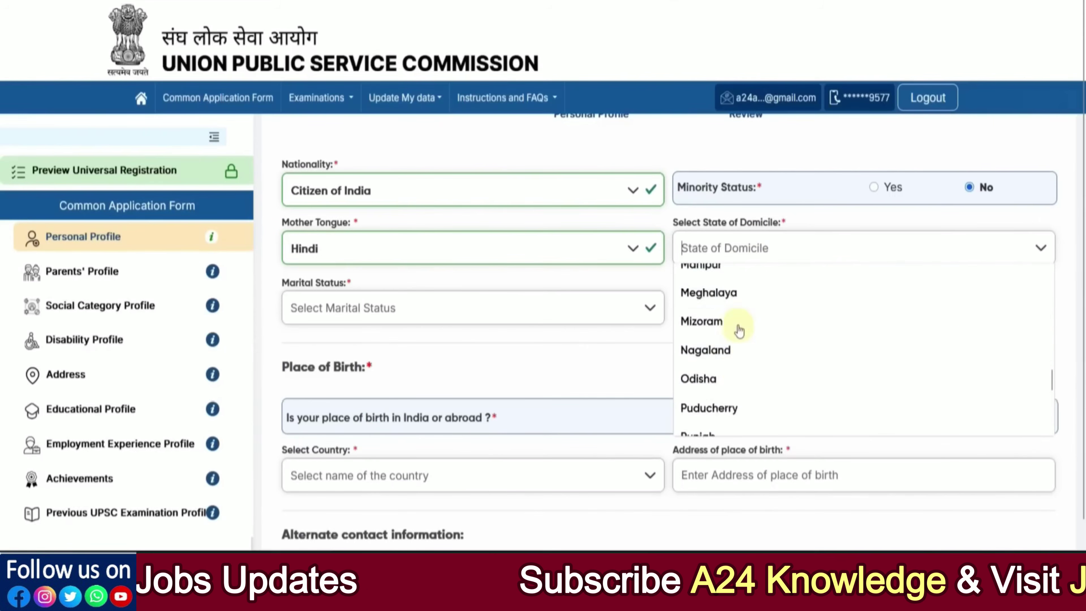
scroll(739, 330, "down", 2)
left_click(718, 419)
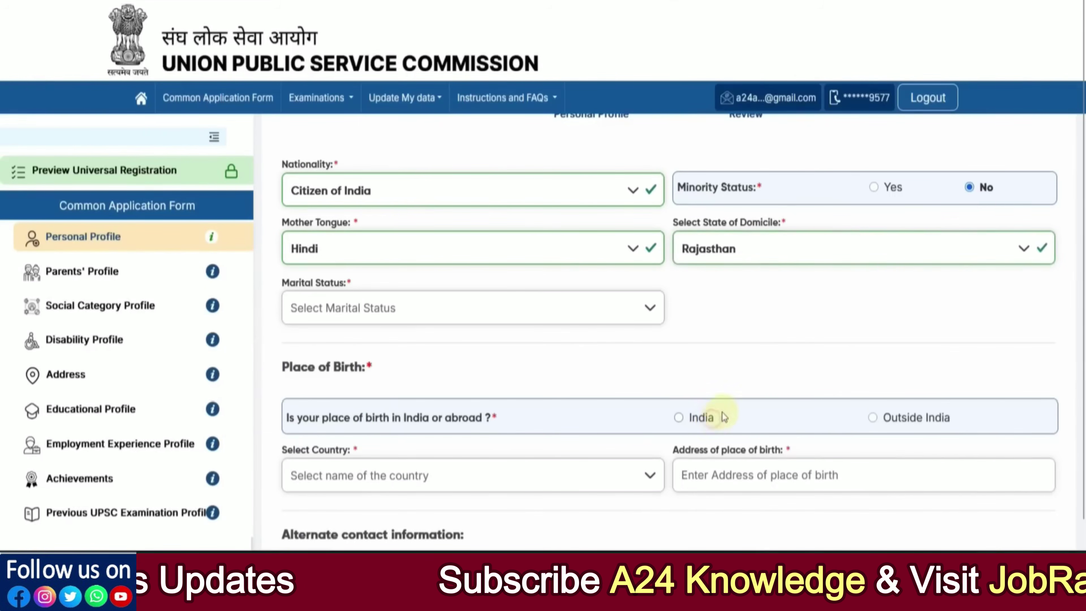
left_click(456, 315)
left_click(360, 398)
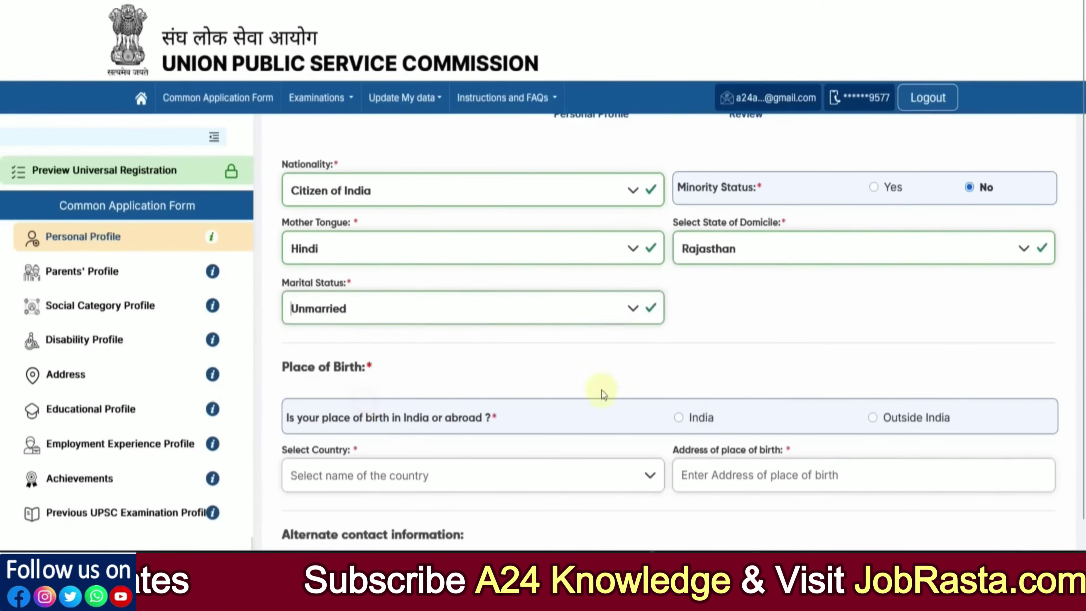
scroll(747, 354, "down", 3)
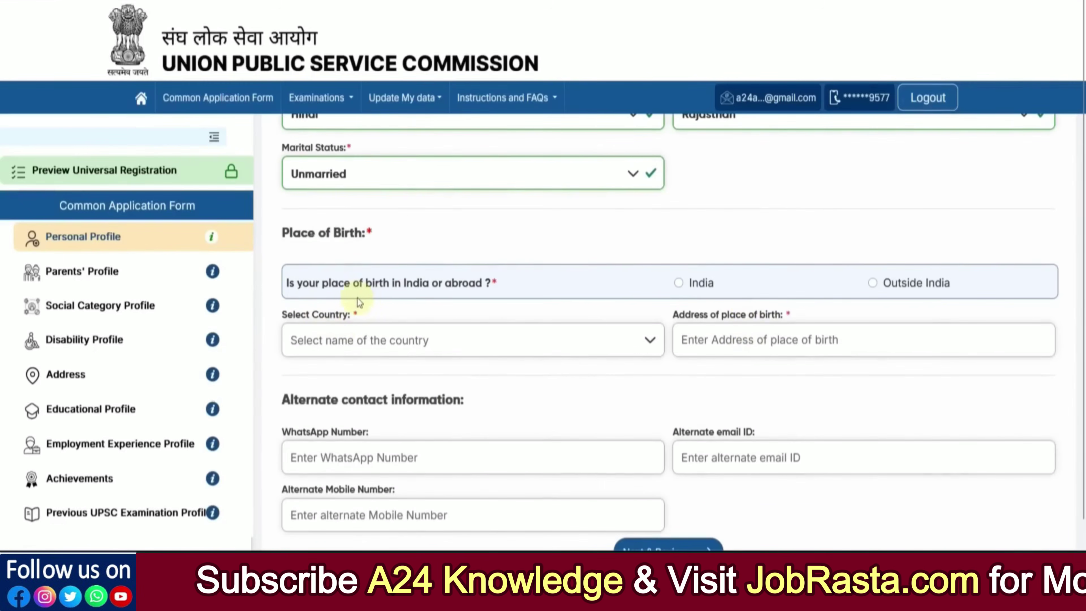
Mark place of birth as India, with state Rajasthan and district Alwar
left_click(679, 283)
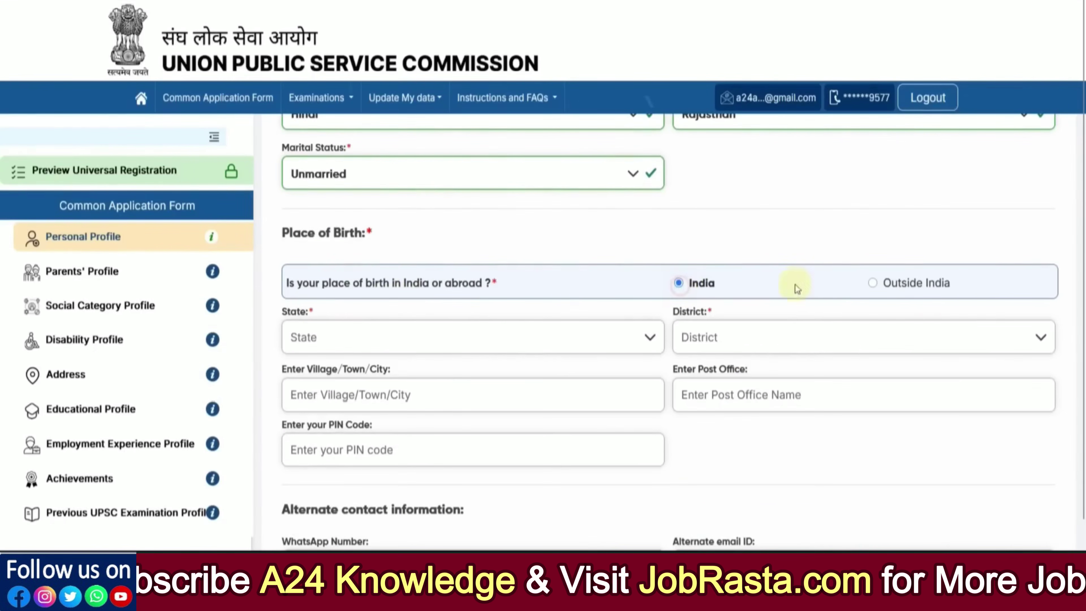
left_click(393, 336)
scroll(398, 432, "down", 15)
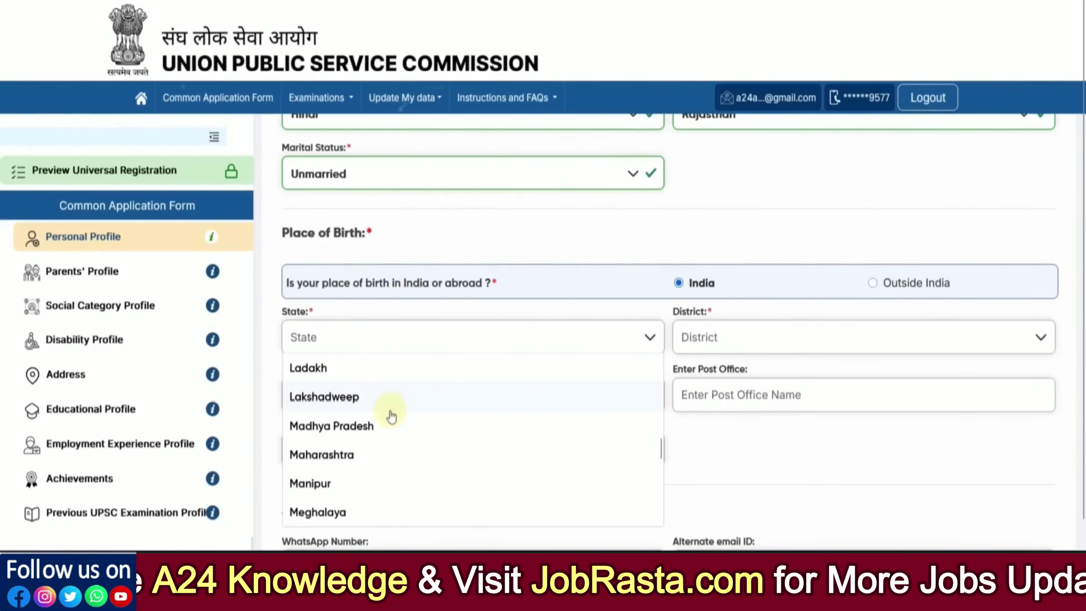
left_click(336, 455)
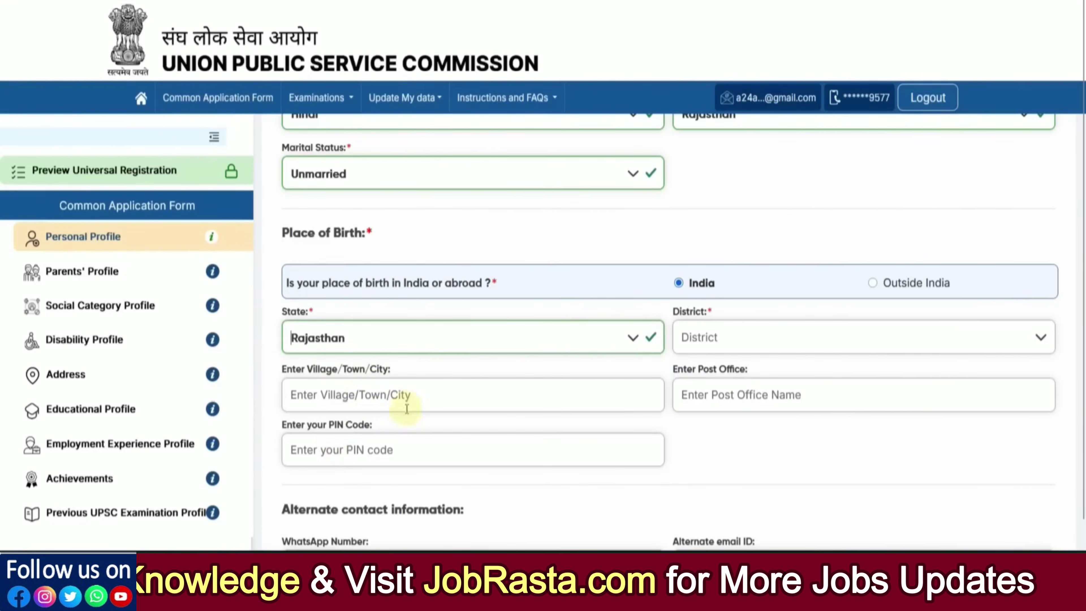
left_click(699, 341)
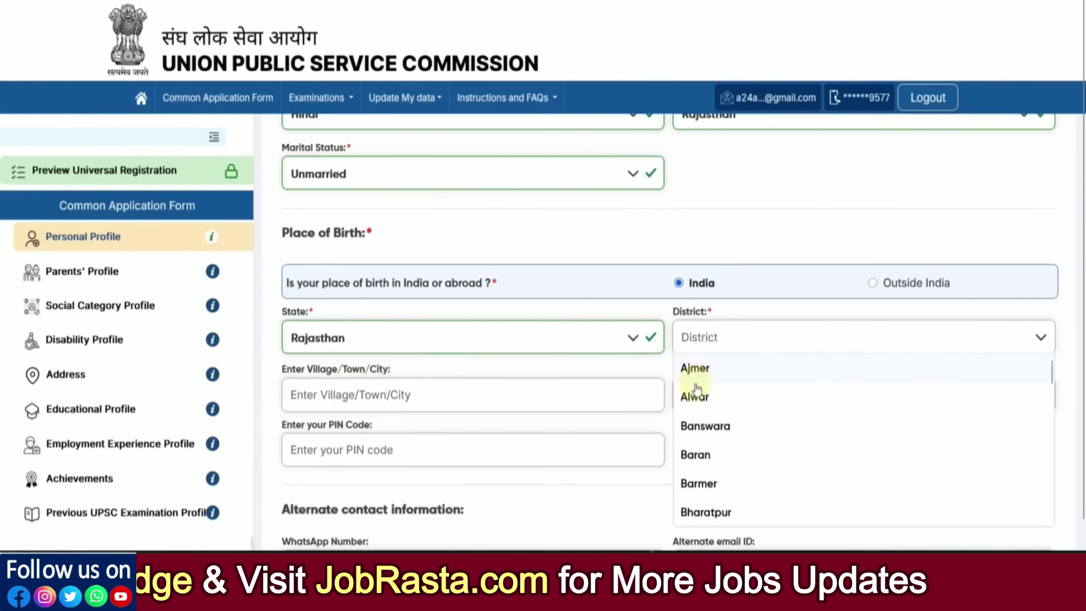
left_click(695, 396)
scroll(376, 358, "down", 2)
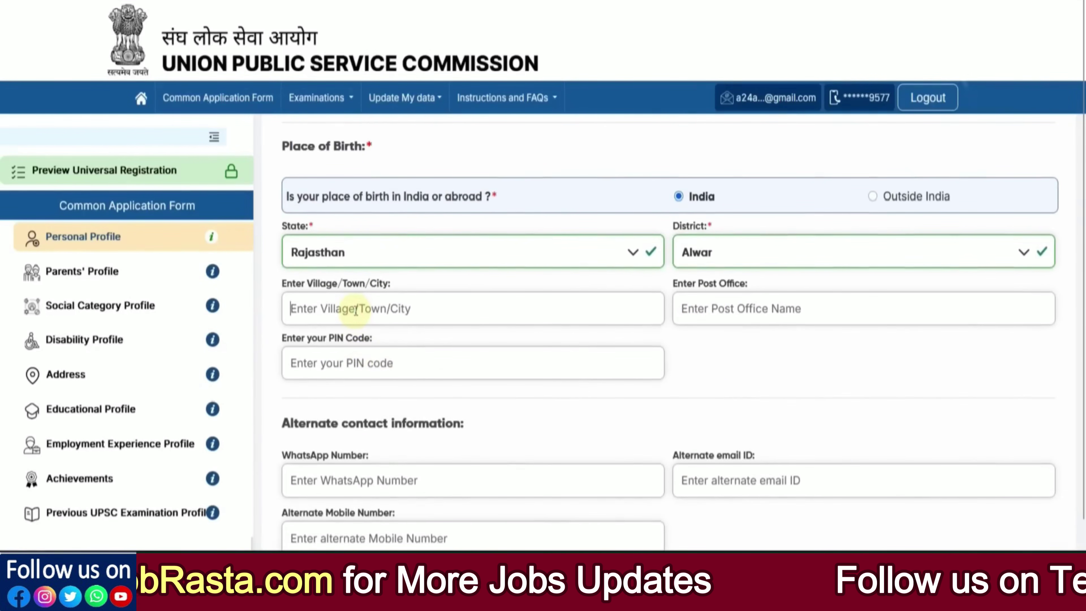
Enter town Alwar, post office Alwar and PIN code 301001
type("Alwar")
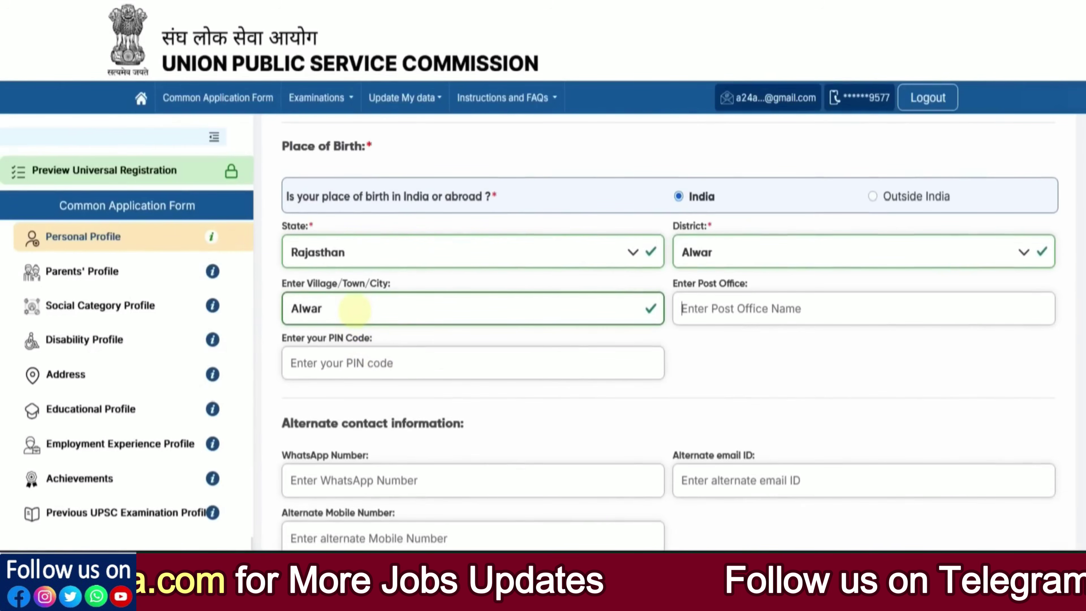
key("Tab")
type("Alwar")
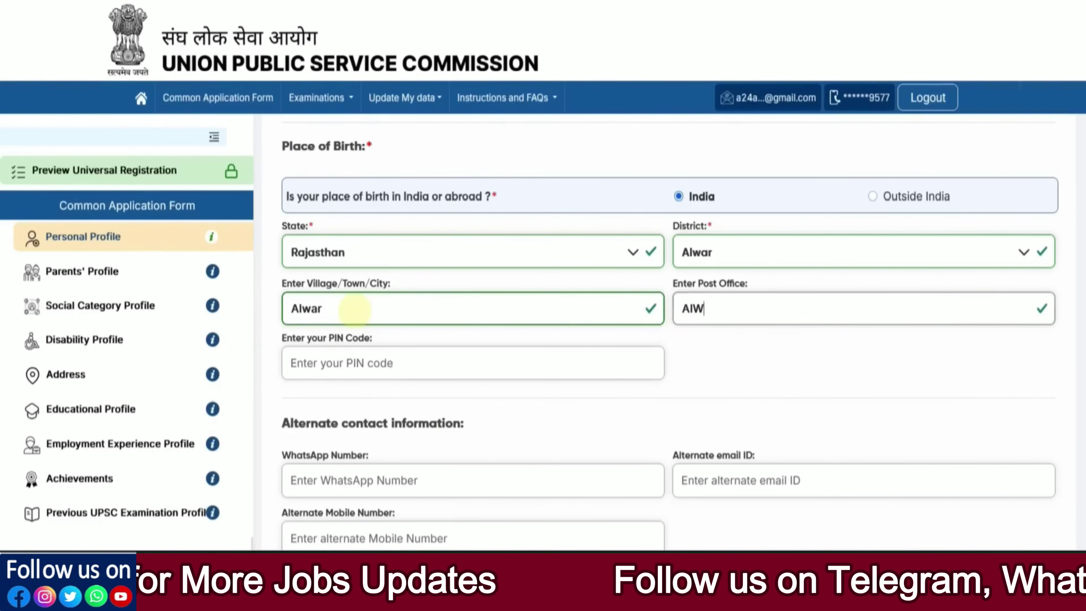
key("Tab")
type("301001")
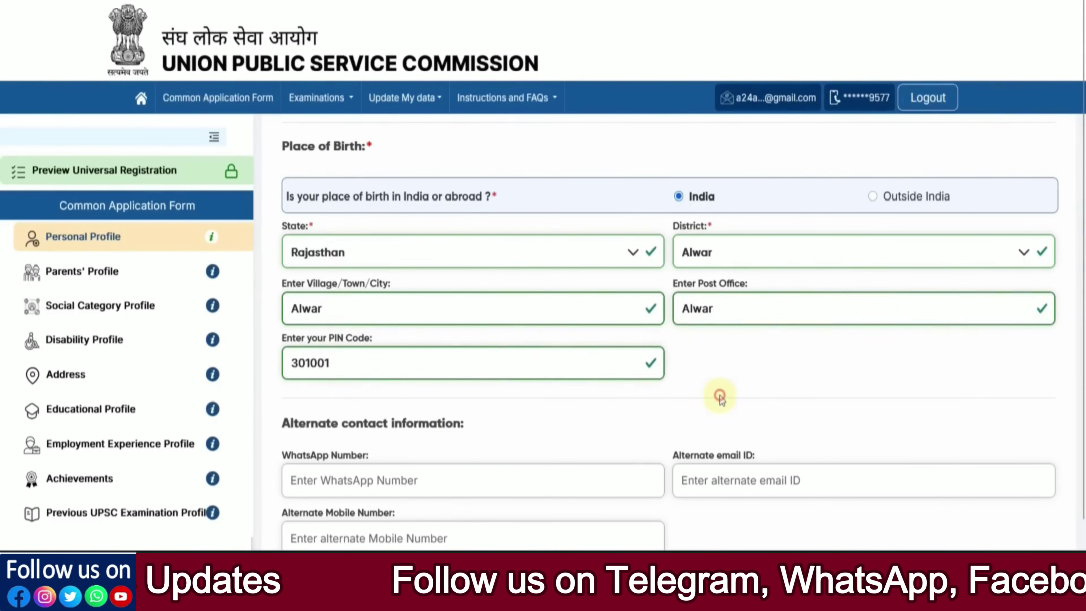
scroll(689, 389, "down", 1)
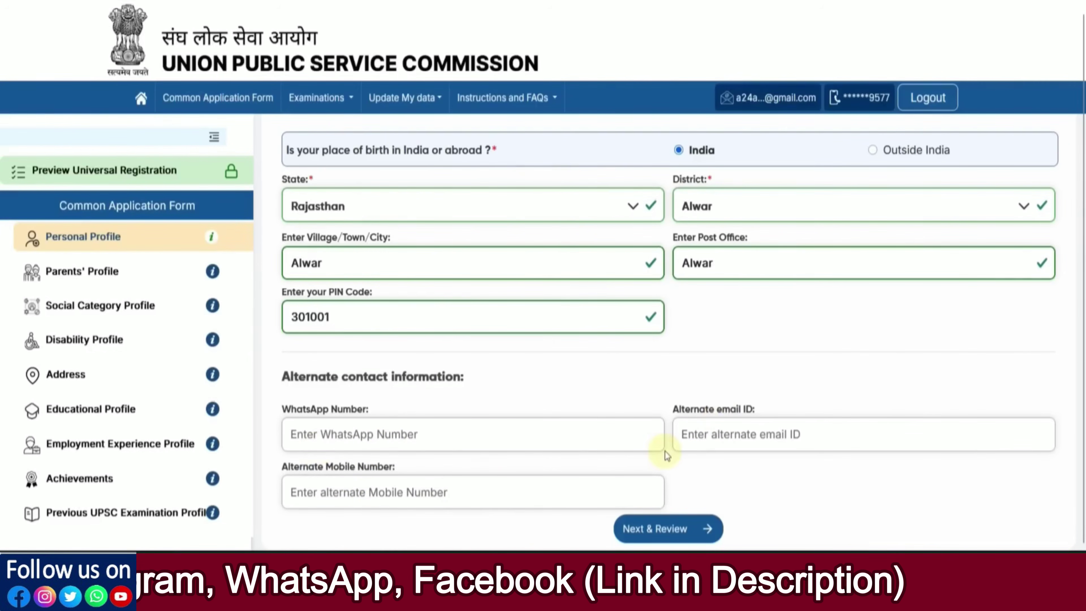
Save the Personal Profile; set father as Alive, Self Employed, annual income 250000
left_click(660, 535)
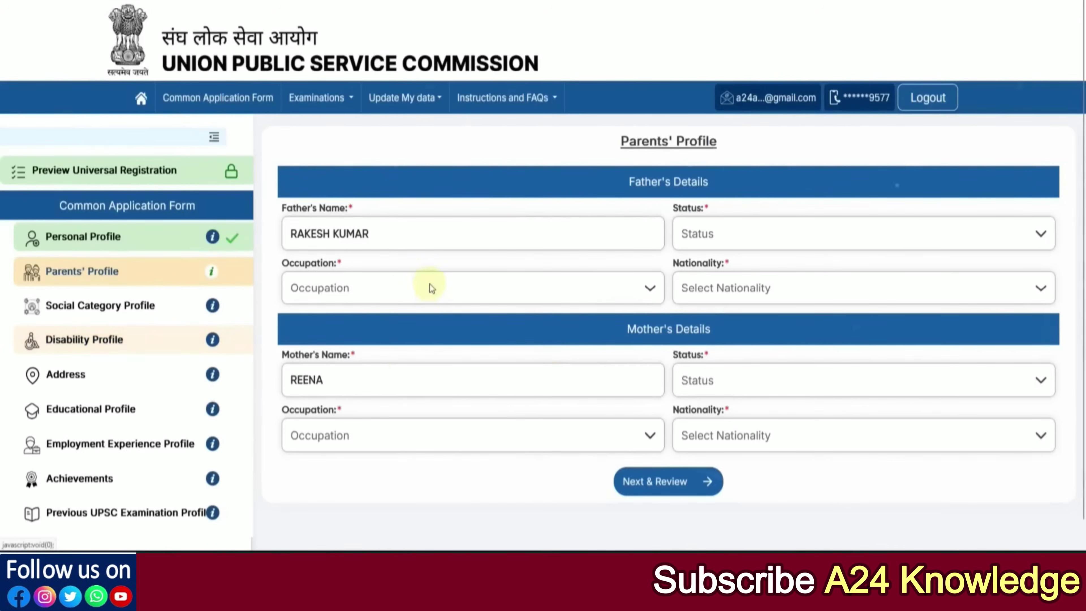
left_click(721, 242)
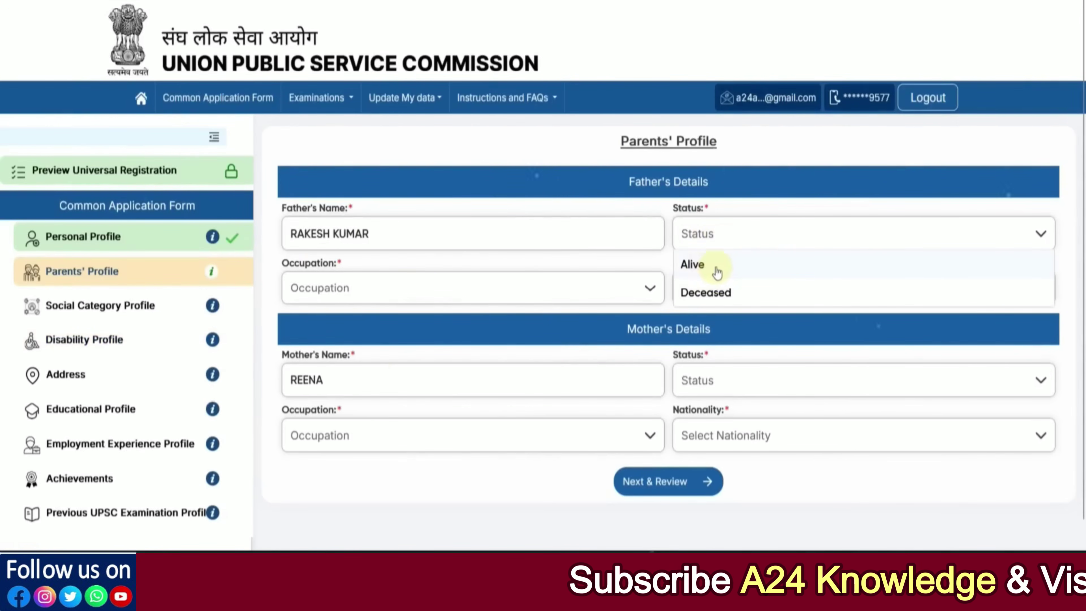
left_click(692, 267)
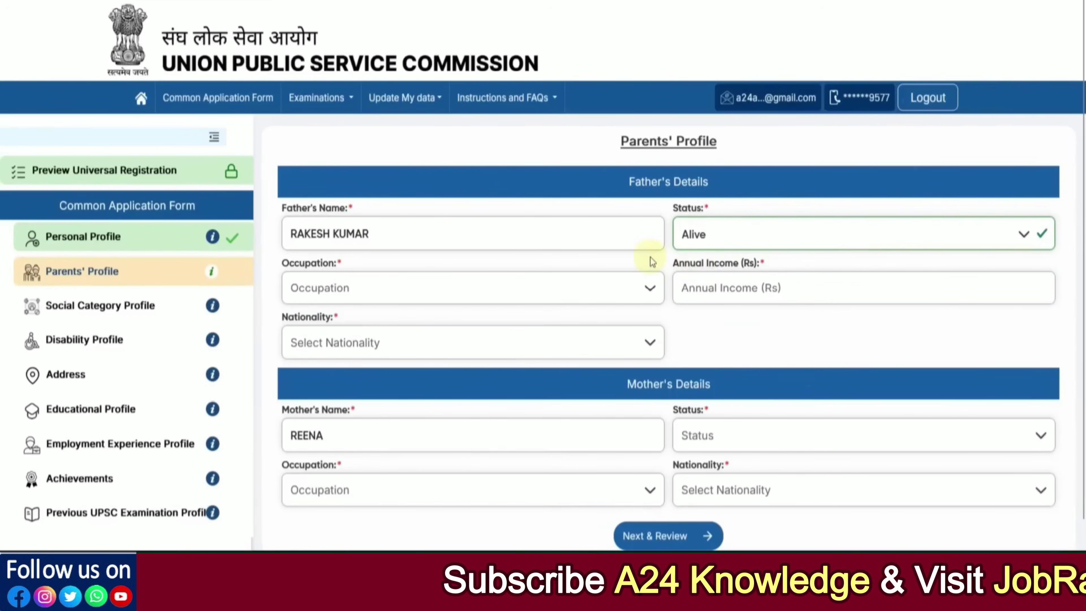
left_click(392, 280)
scroll(381, 379, "down", 4)
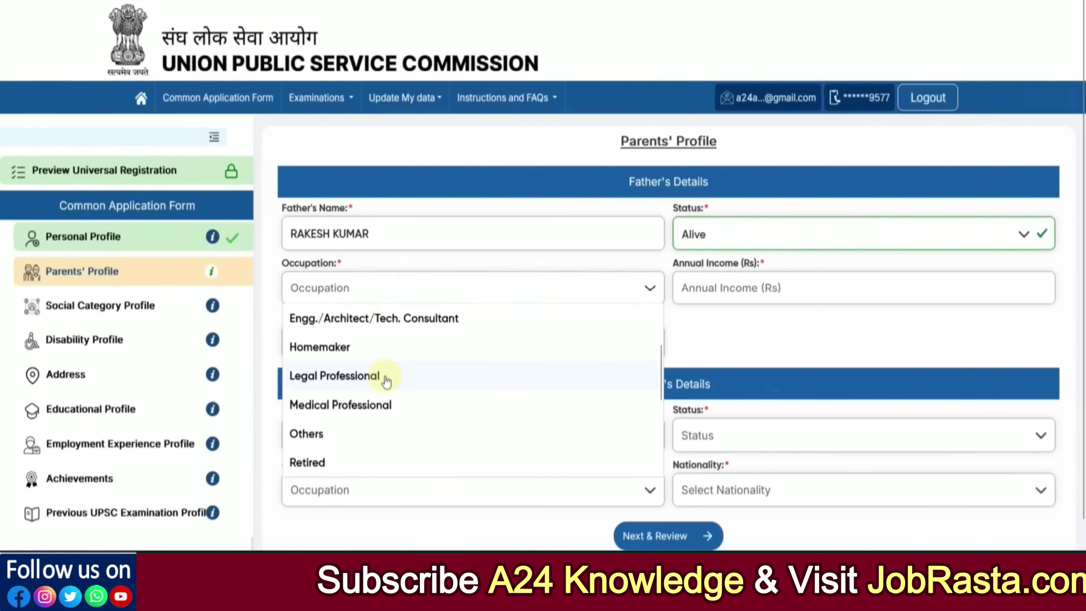
left_click(377, 405)
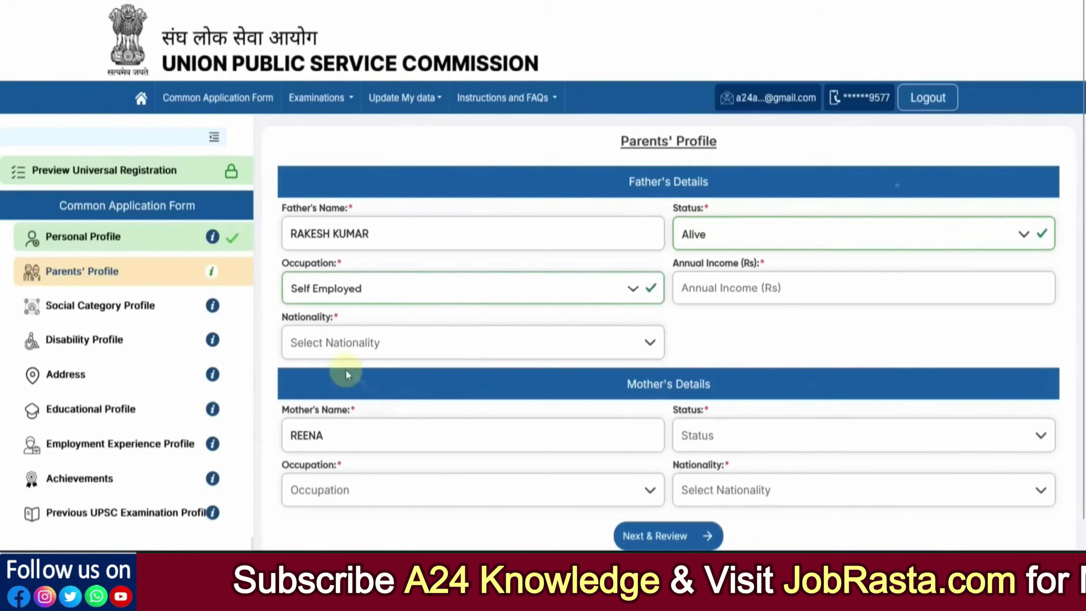
left_click(699, 301)
type("250000")
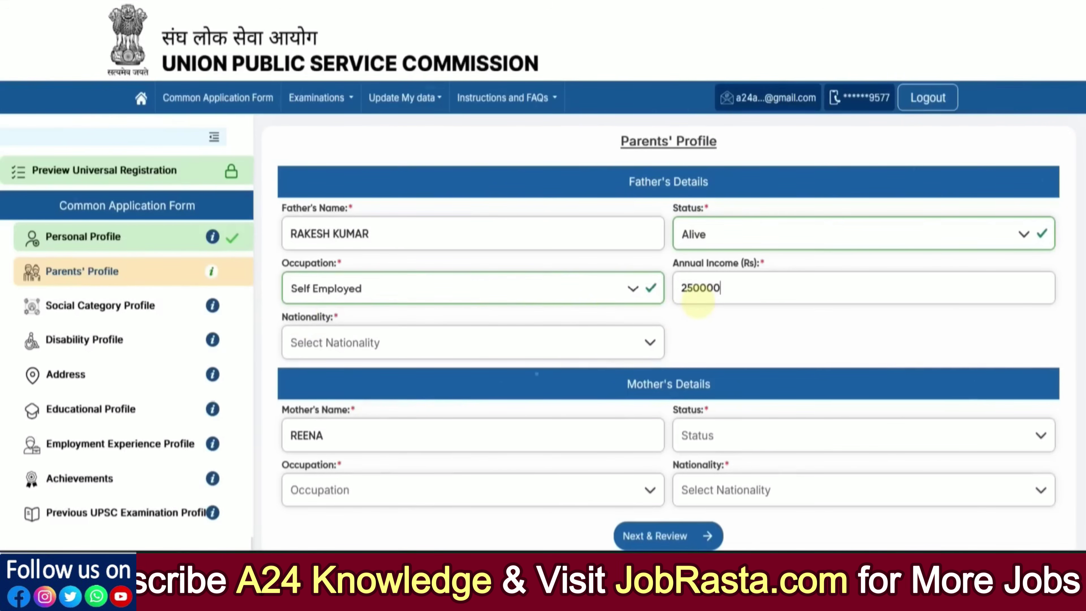
Set father's nationality Citizen of India, state Rajasthan and district Alwar
left_click(452, 336)
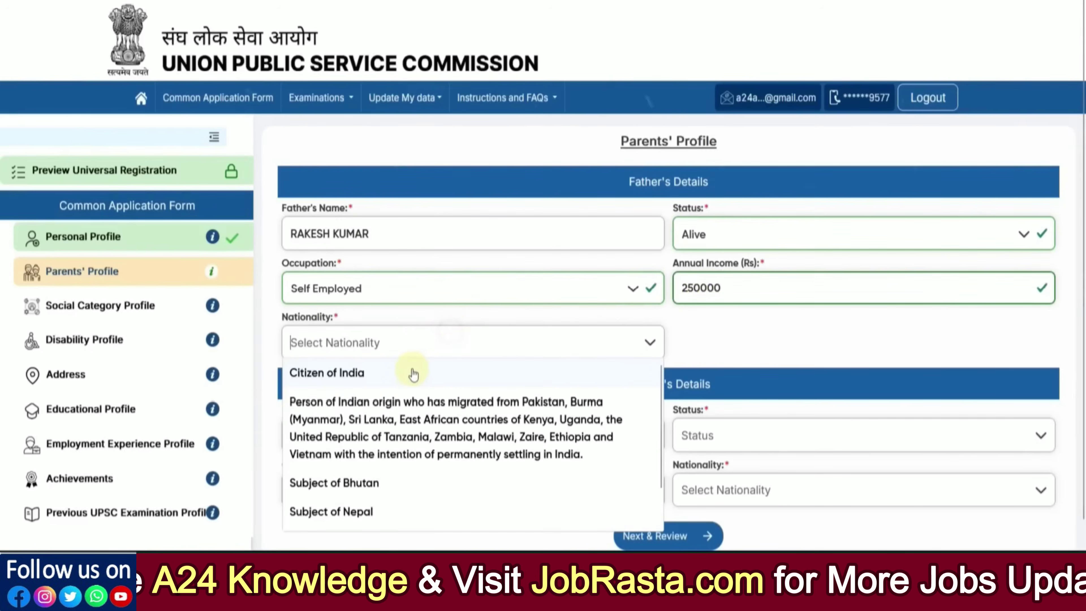
left_click(419, 371)
left_click(746, 343)
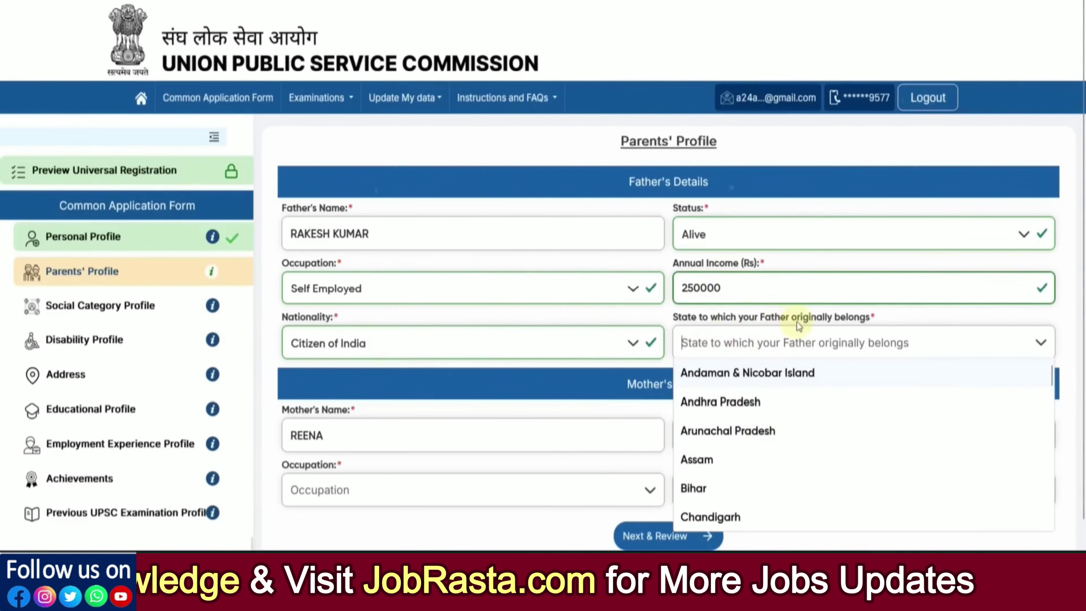
scroll(743, 440, "down", 6)
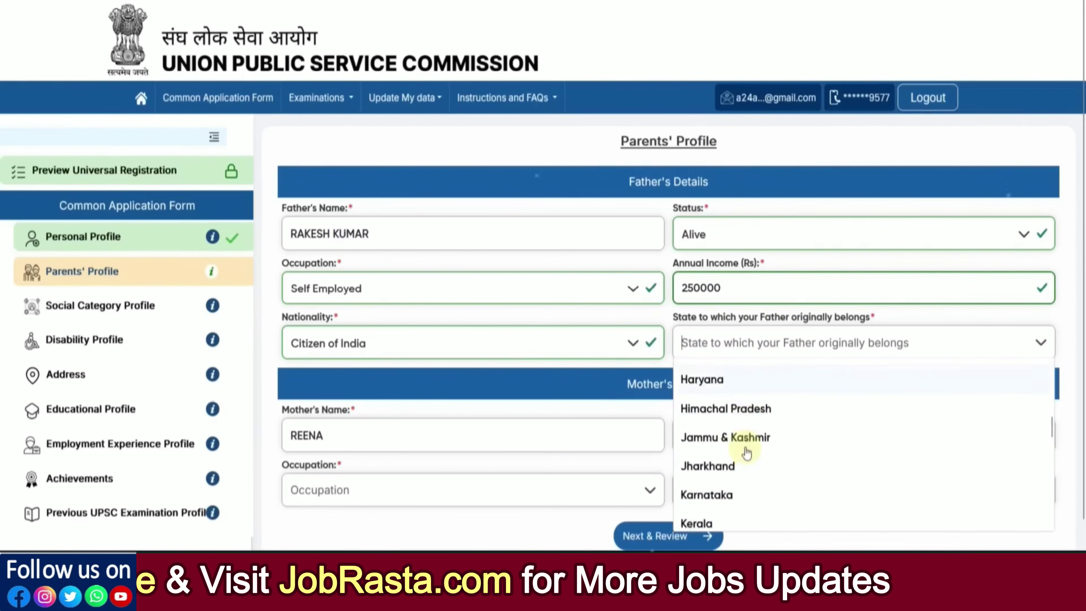
scroll(745, 453, "down", 6)
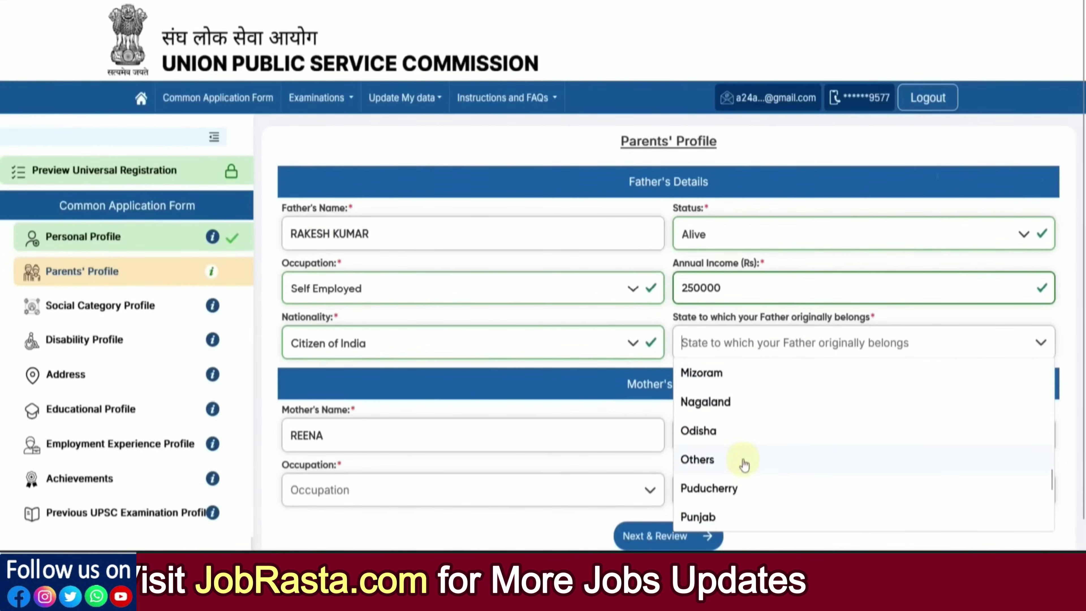
scroll(743, 464, "down", 2)
left_click(720, 458)
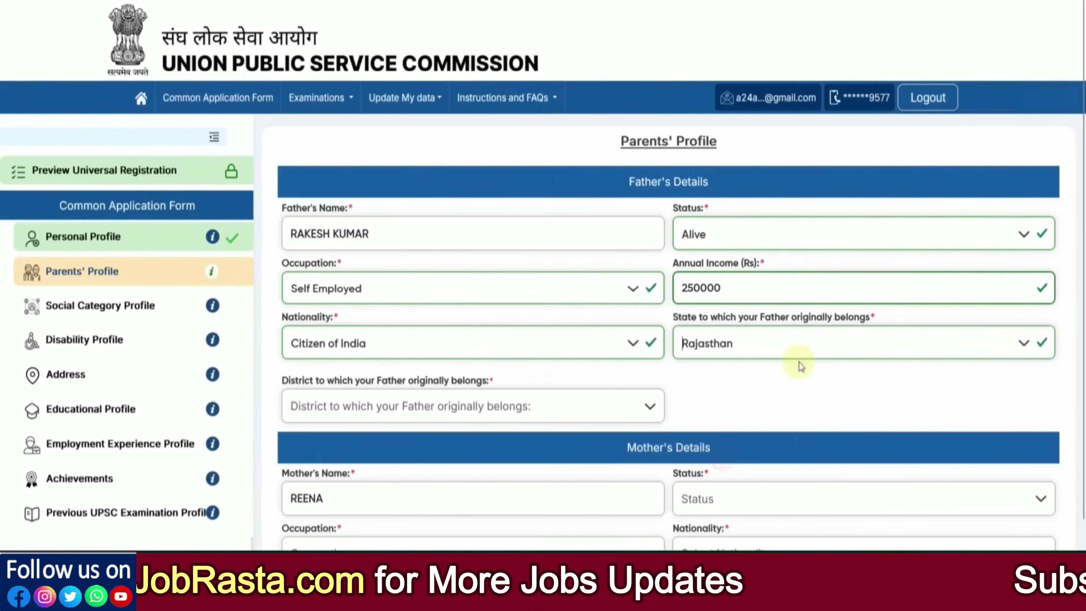
left_click(554, 402)
left_click(334, 261)
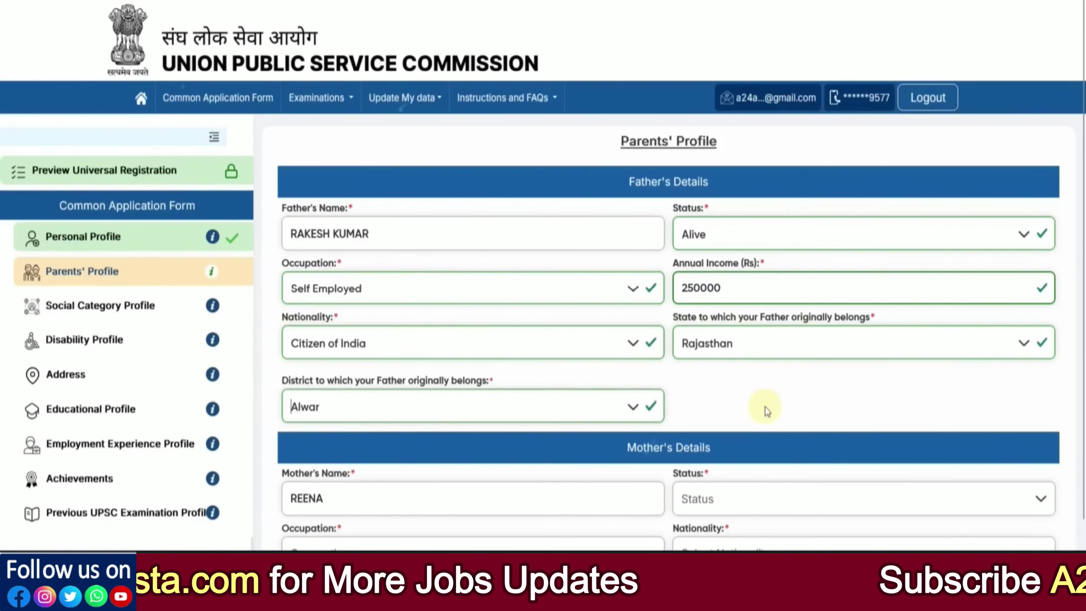
scroll(719, 401, "down", 1)
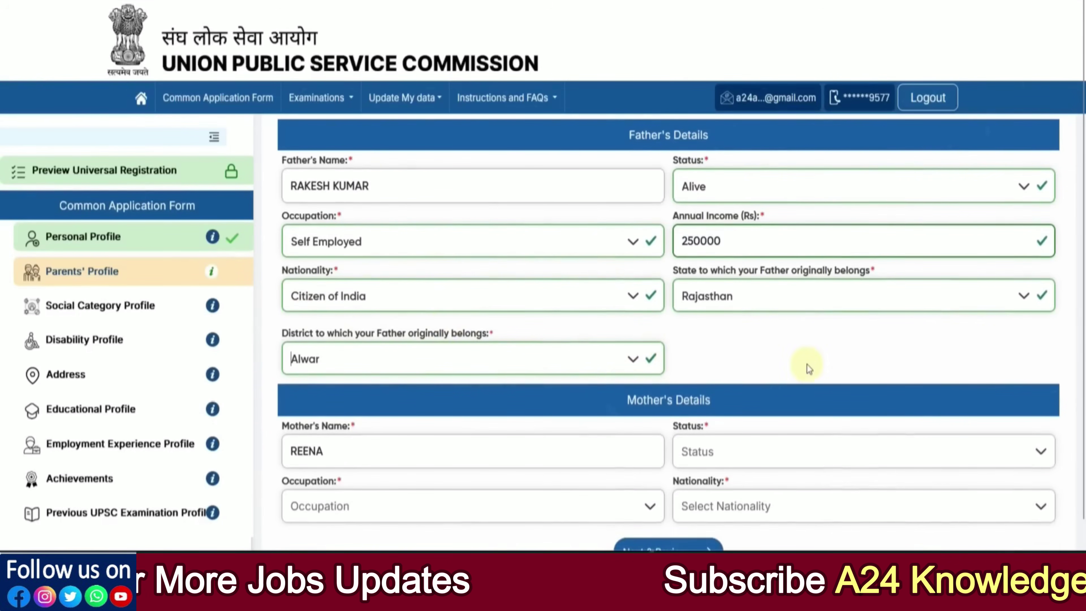
scroll(806, 364, "down", 1)
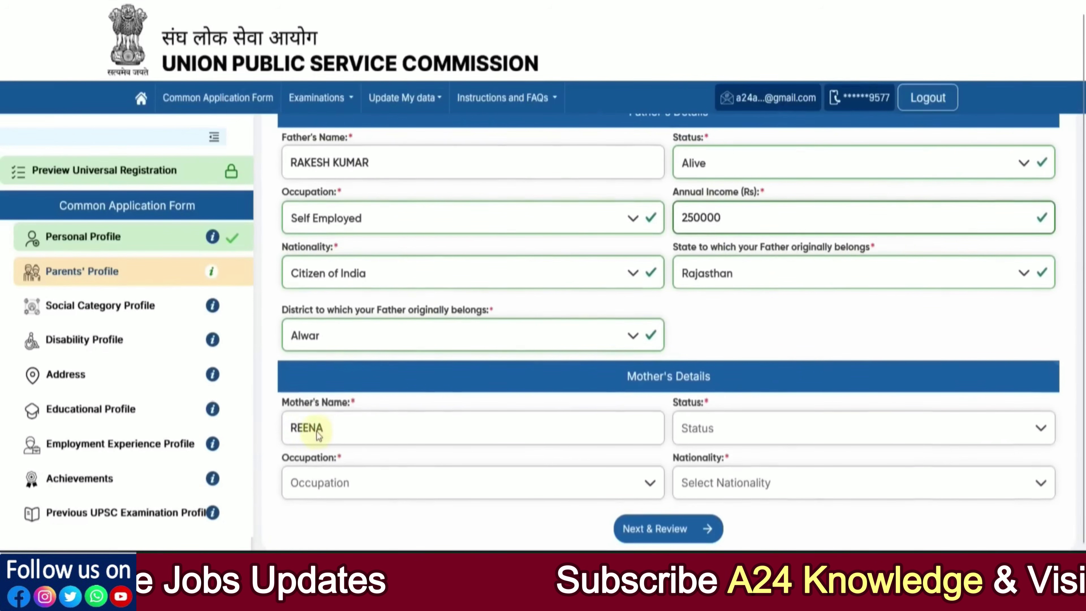
Mark the mother as Alive with occupation Others
left_click(745, 433)
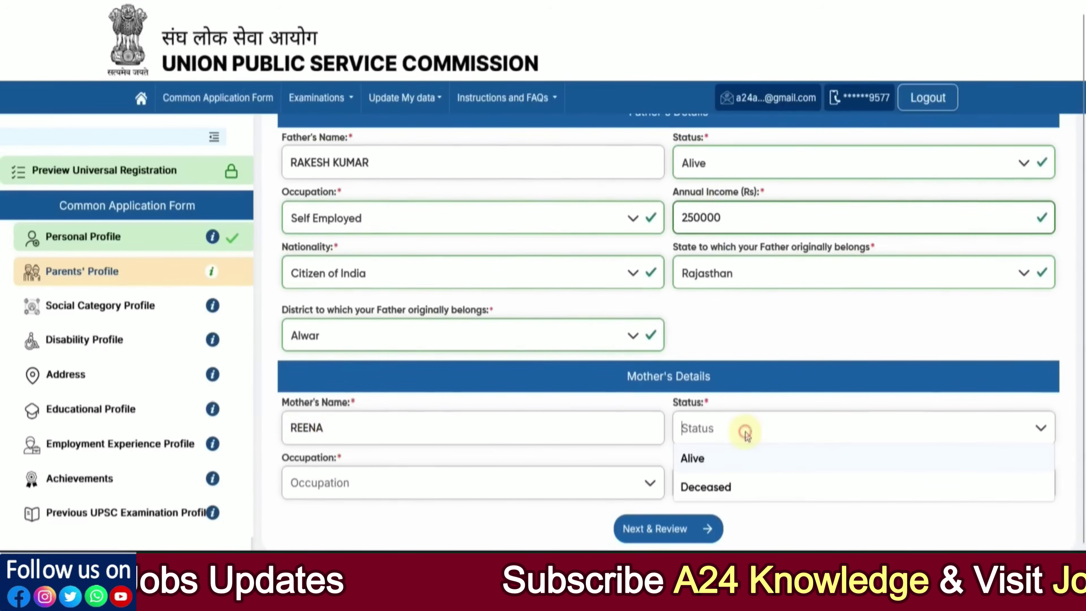
left_click(721, 459)
scroll(330, 441, "down", 1)
left_click(330, 440)
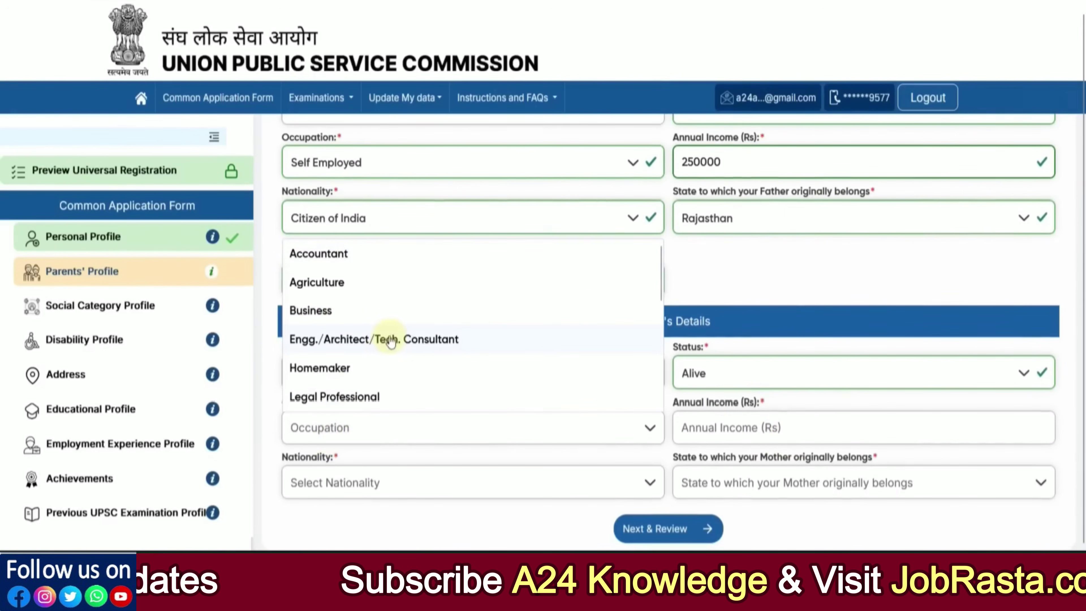
scroll(421, 316, "down", 5)
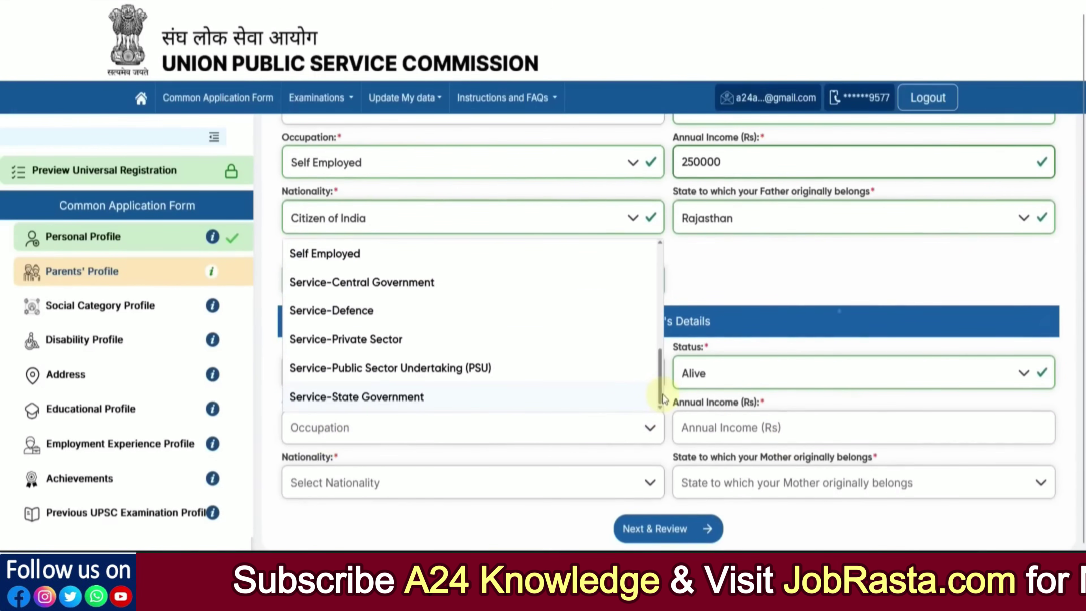
left_click_drag(661, 397, 651, 317)
scroll(649, 295, "up", 1)
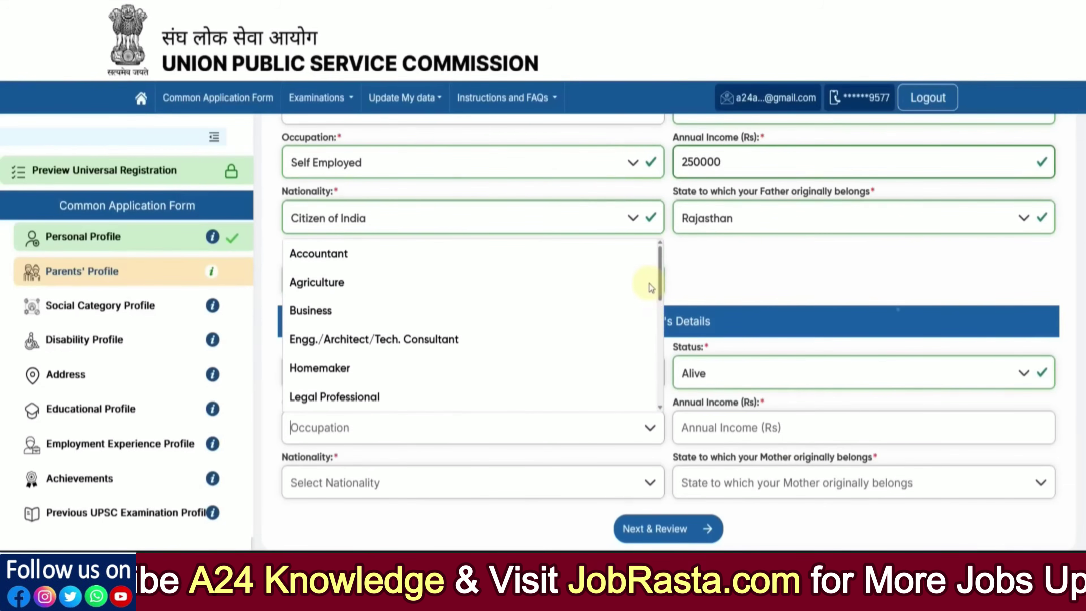
scroll(645, 312, "down", 4)
left_click(297, 322)
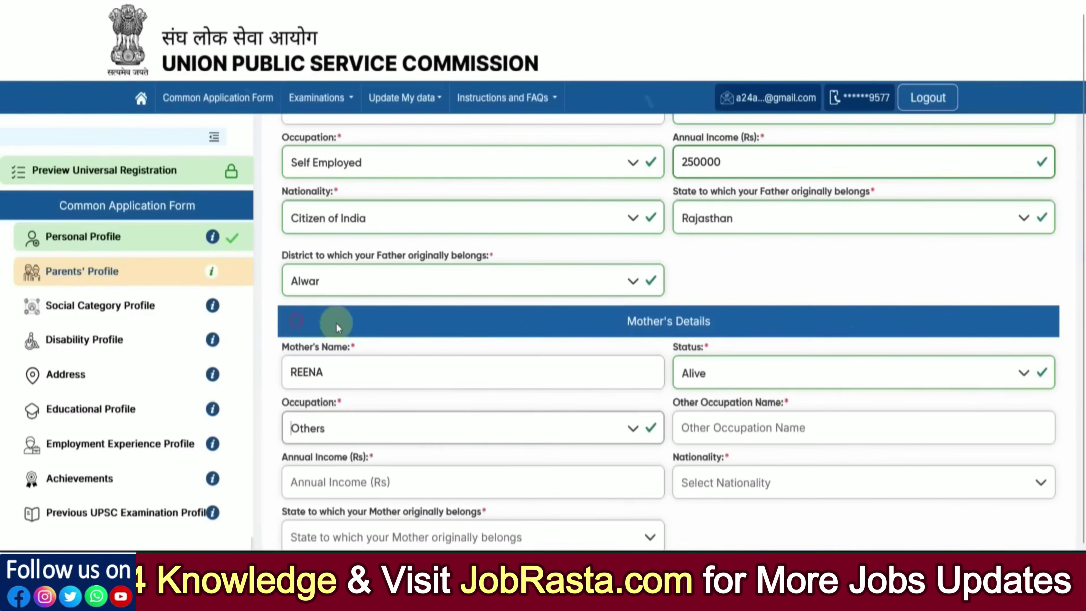
scroll(530, 380, "down", 1)
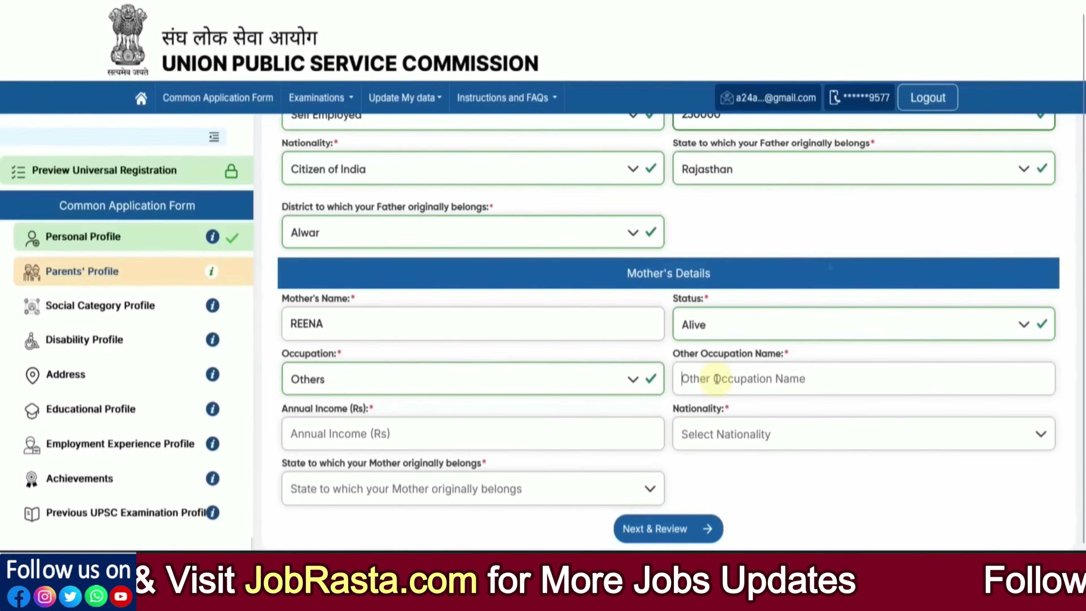
Enter mother's annual income 0, nationality Citizen of India, state Uttar Pradesh, district Agra
left_click(339, 433)
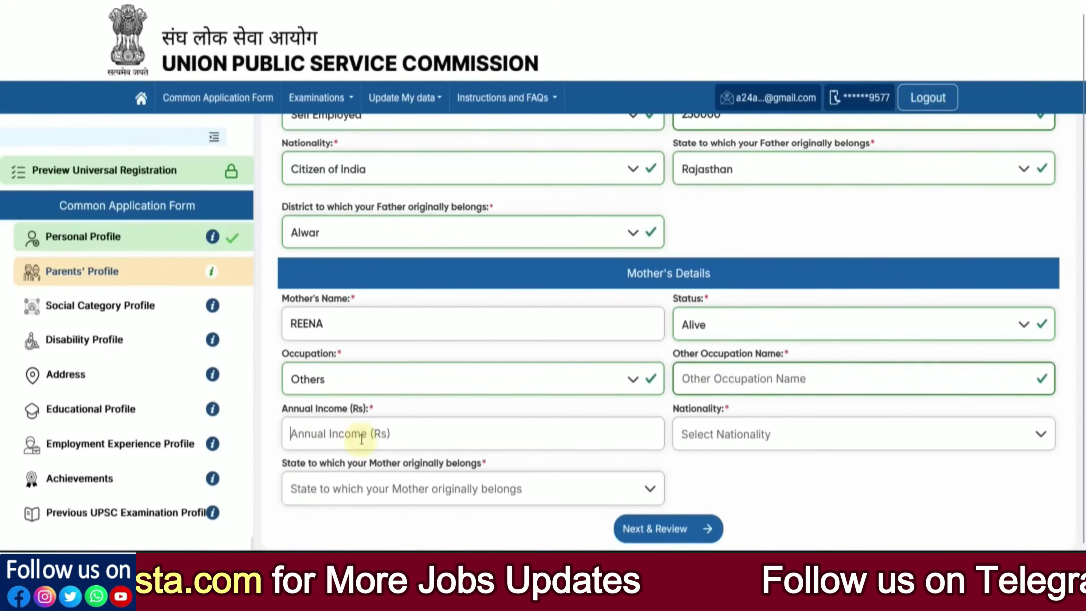
type("0")
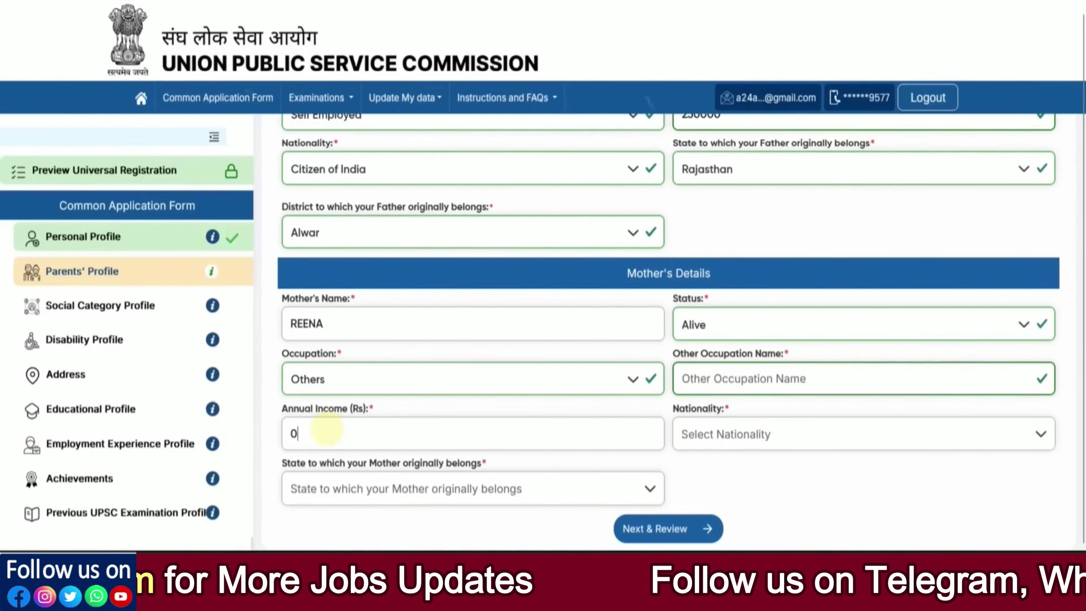
left_click(679, 480)
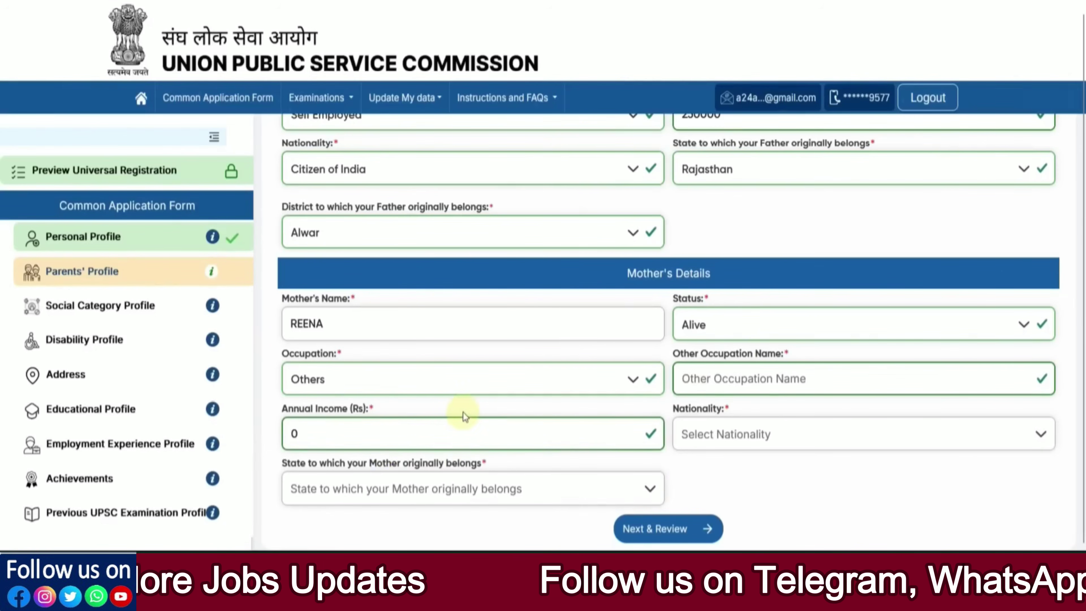
left_click(728, 436)
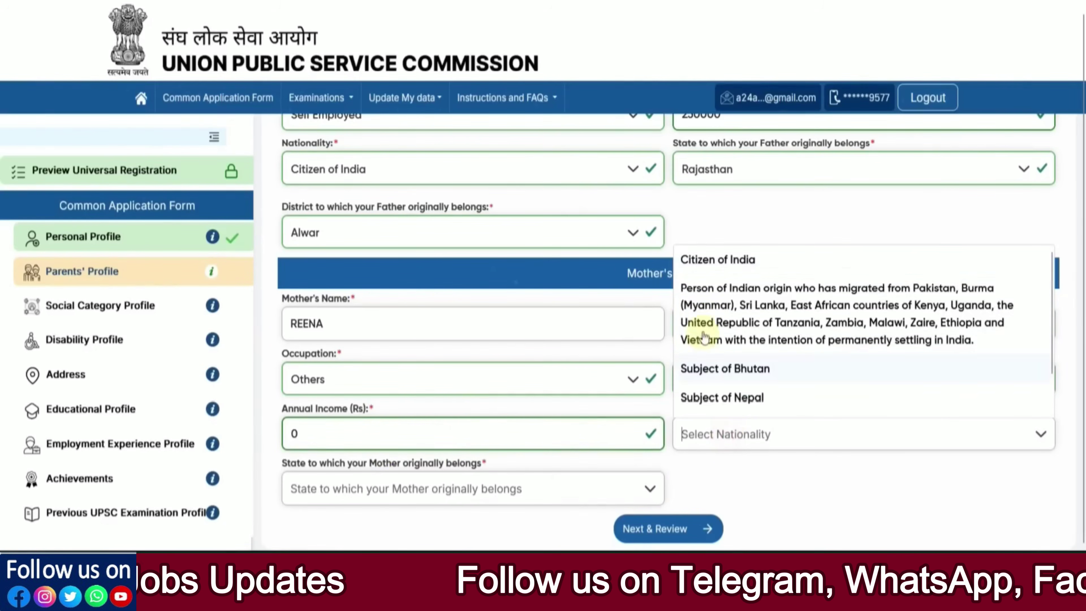
left_click(715, 260)
left_click(454, 475)
scroll(407, 400, "down", 10)
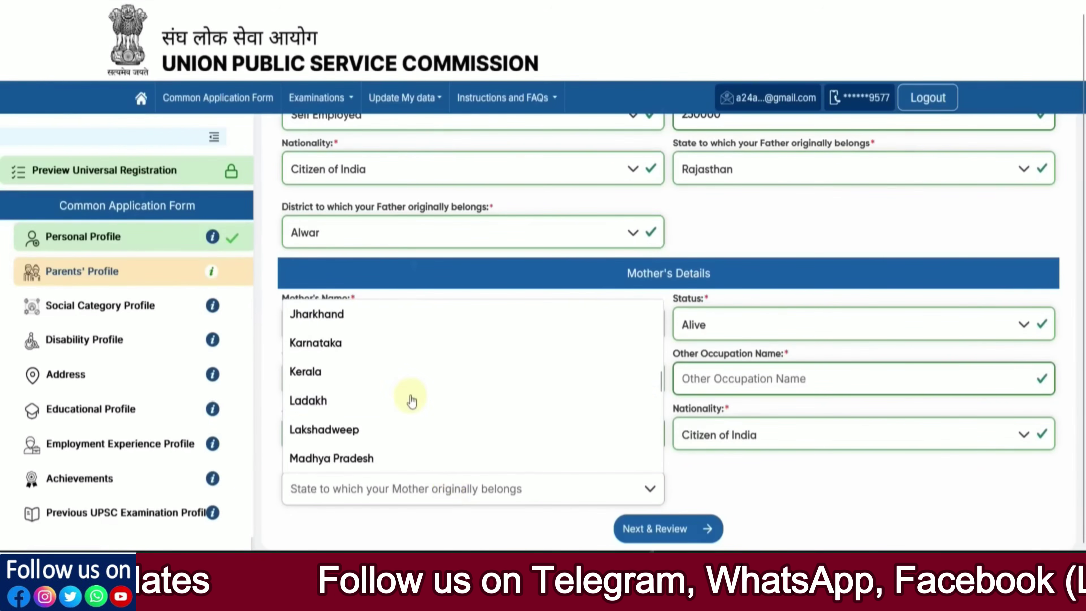
left_click(401, 400)
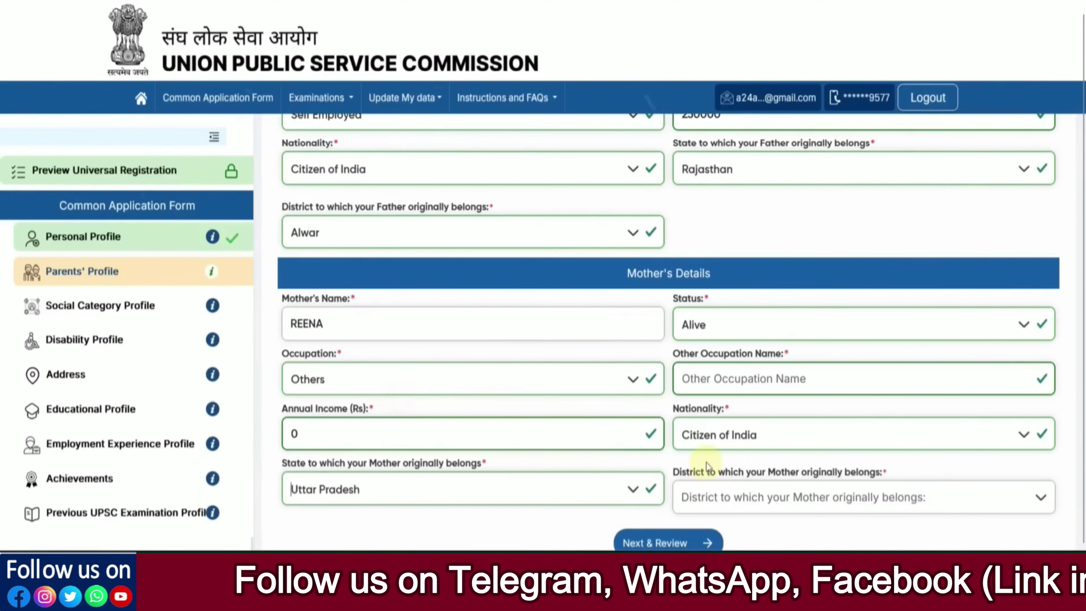
left_click(719, 496)
left_click(701, 326)
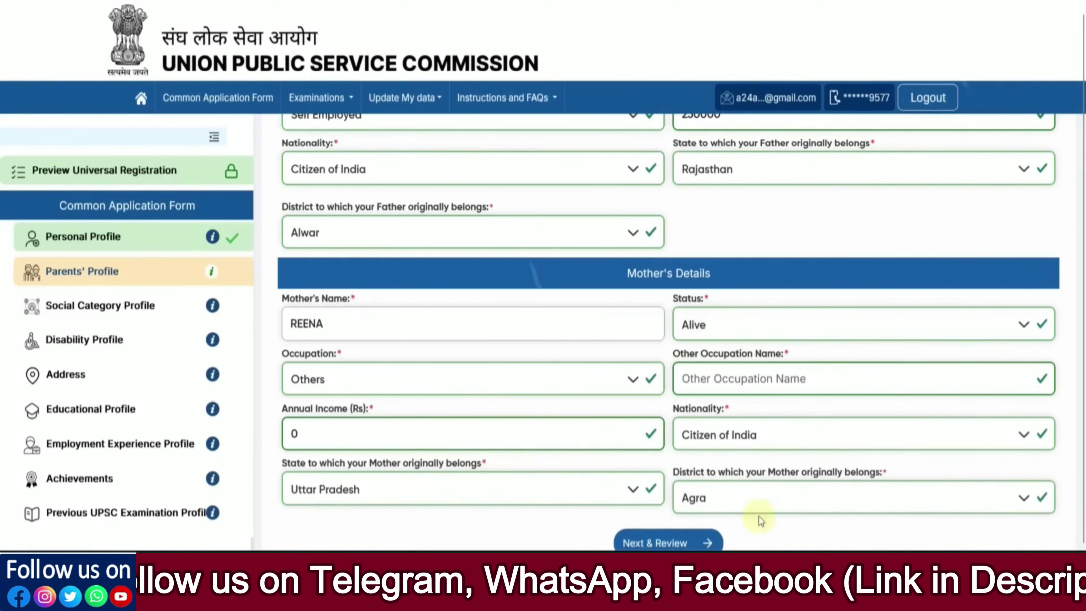
scroll(821, 483, "down", 1)
scroll(821, 483, "down", 1)
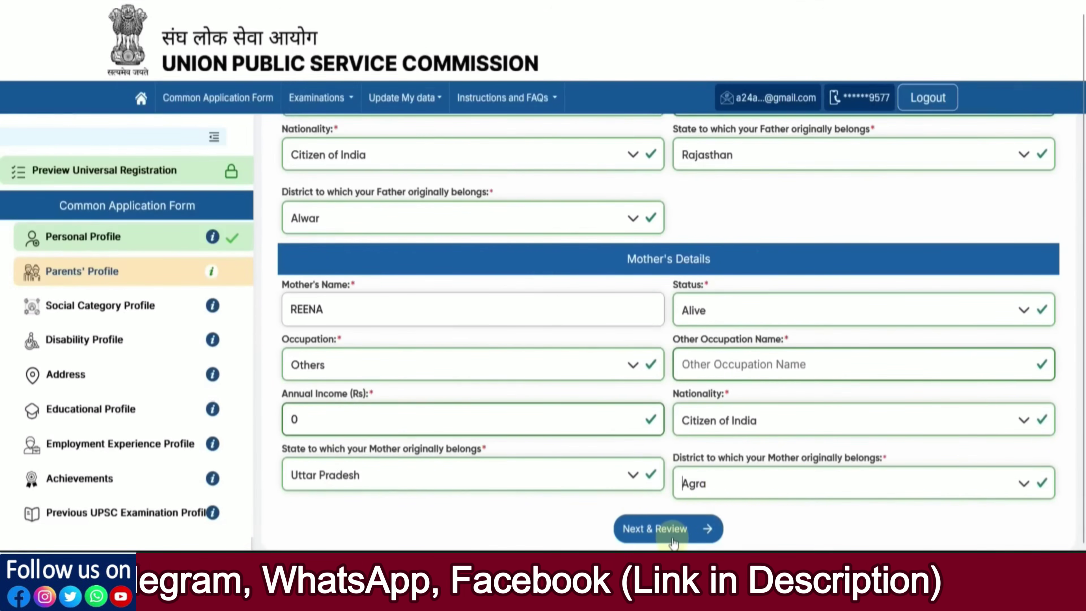
Save the Parents' Profile and select SC as the community
left_click(680, 528)
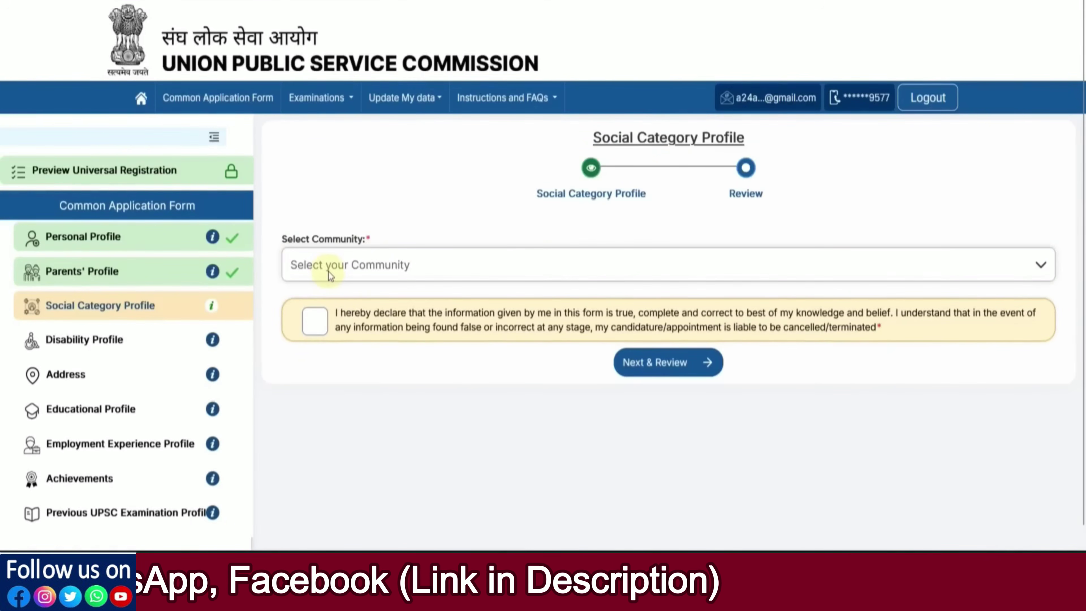
left_click(328, 272)
left_click(320, 295)
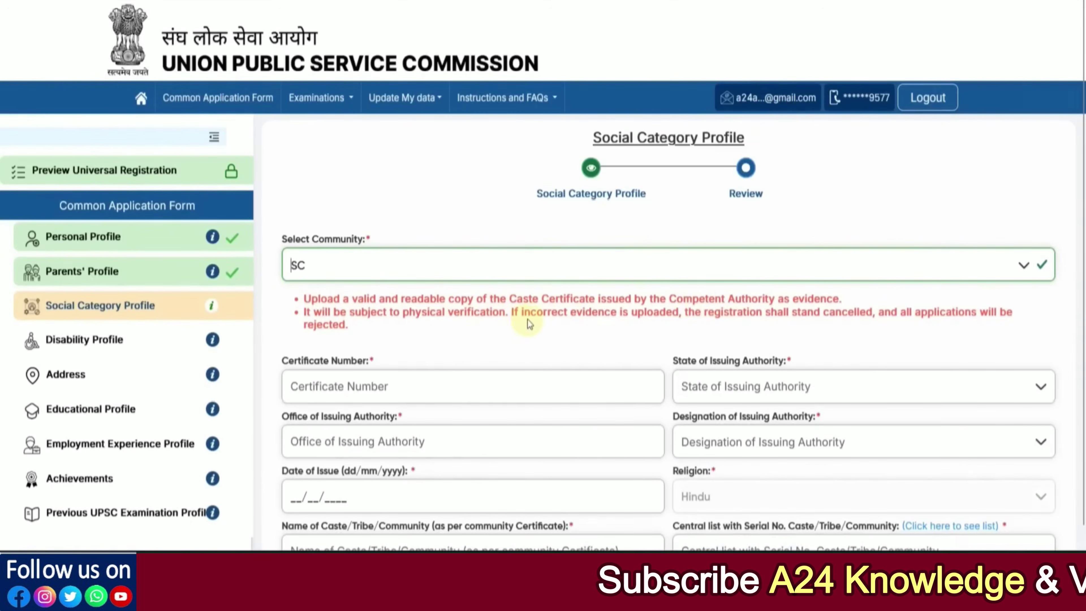
scroll(586, 332, "down", 5)
scroll(586, 332, "down", 1)
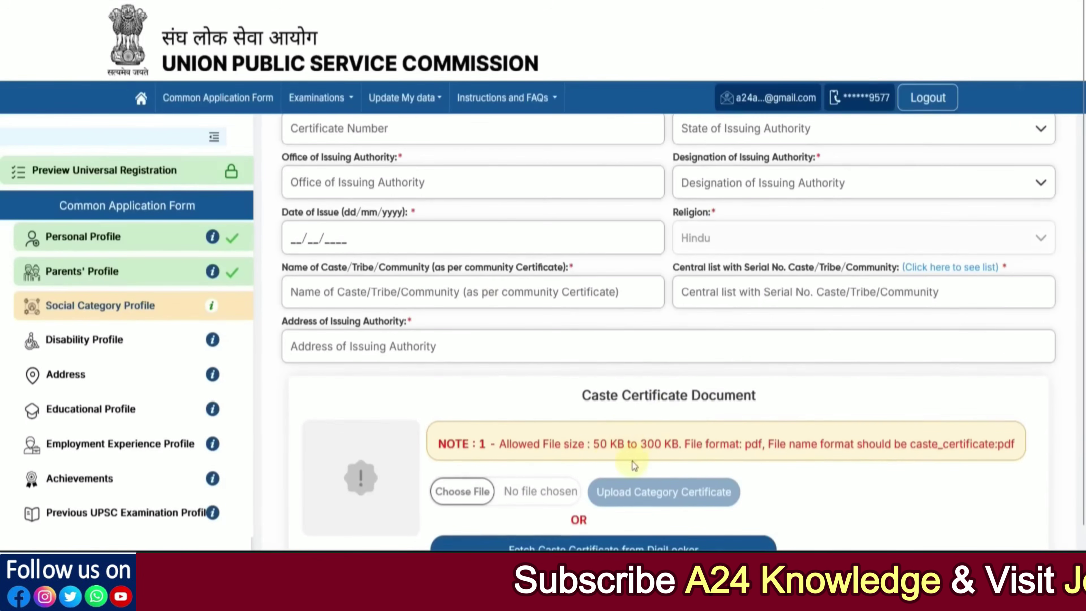
scroll(597, 453, "up", 4)
Change the community from SC to ST
left_click(354, 185)
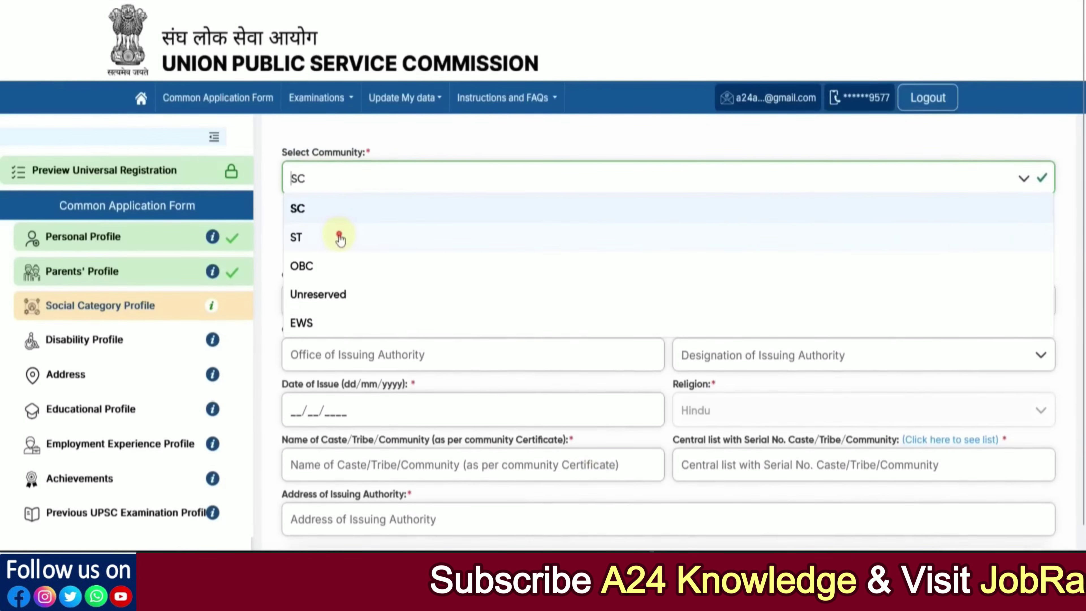
left_click(337, 235)
scroll(503, 303, "down", 2)
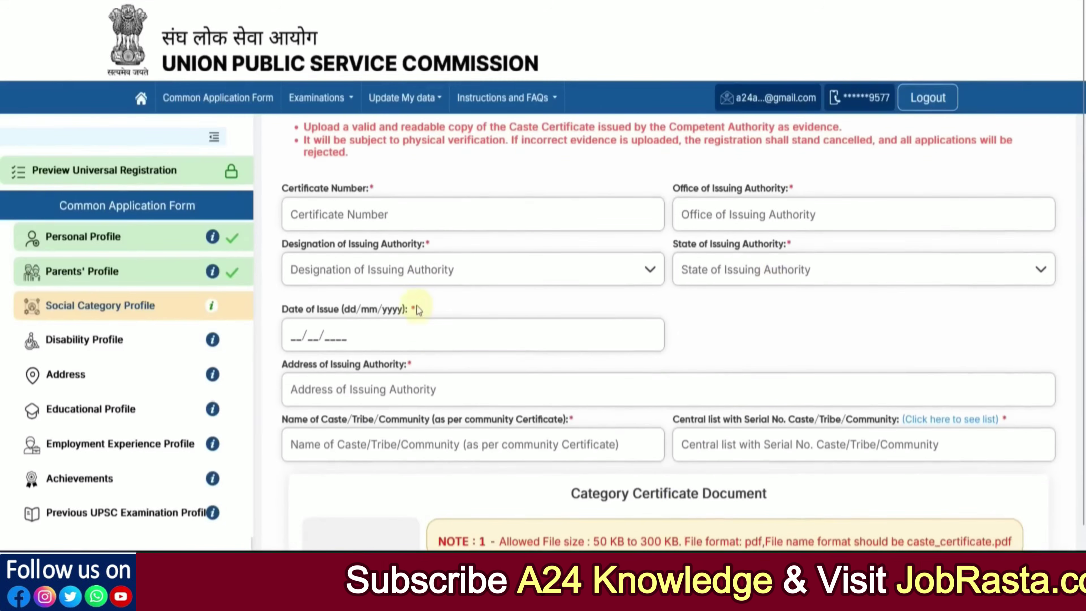
scroll(535, 382, "up", 2)
left_click(334, 177)
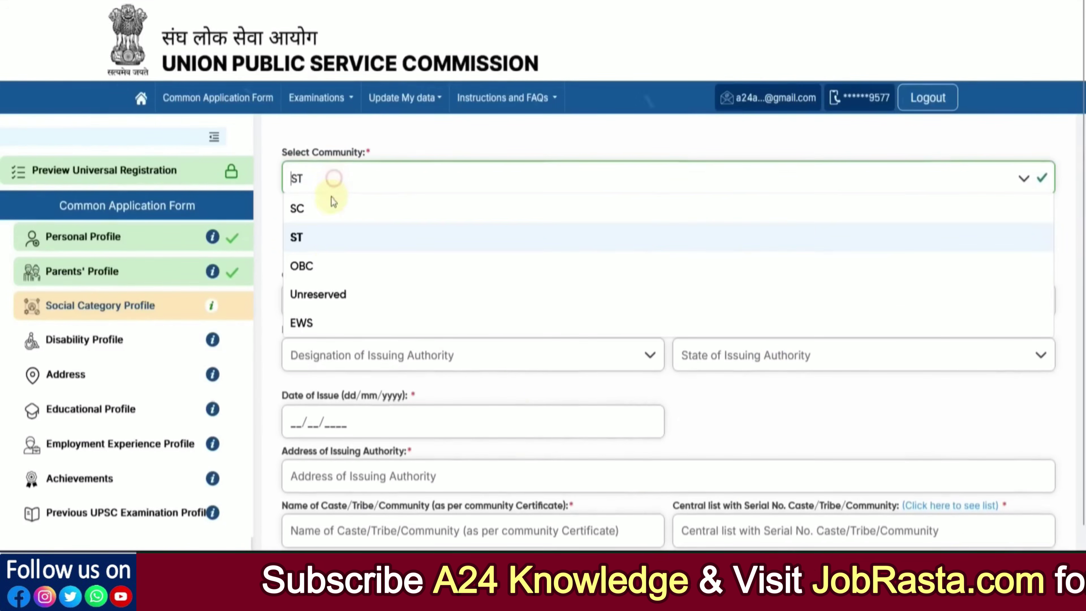
Choose OBC as the community and answer No for creamy layer
left_click(333, 266)
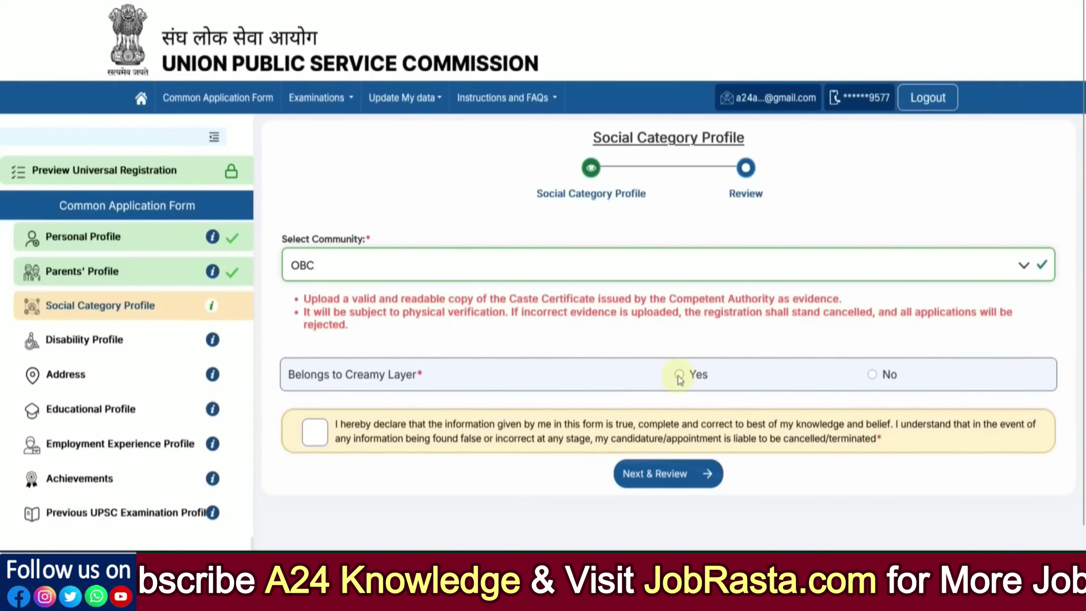
left_click(872, 375)
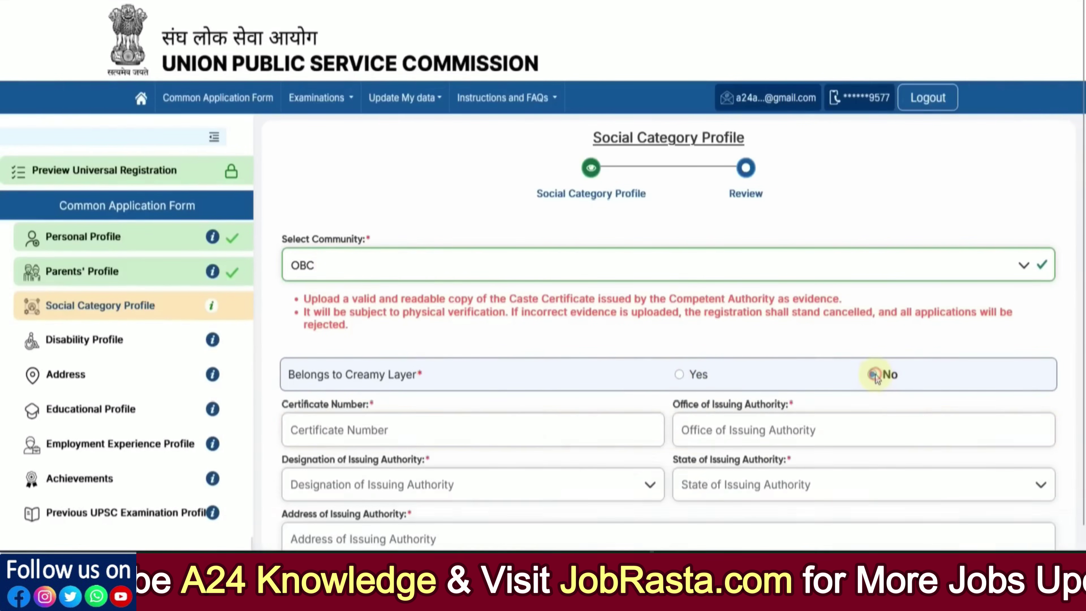
scroll(803, 382, "down", 4)
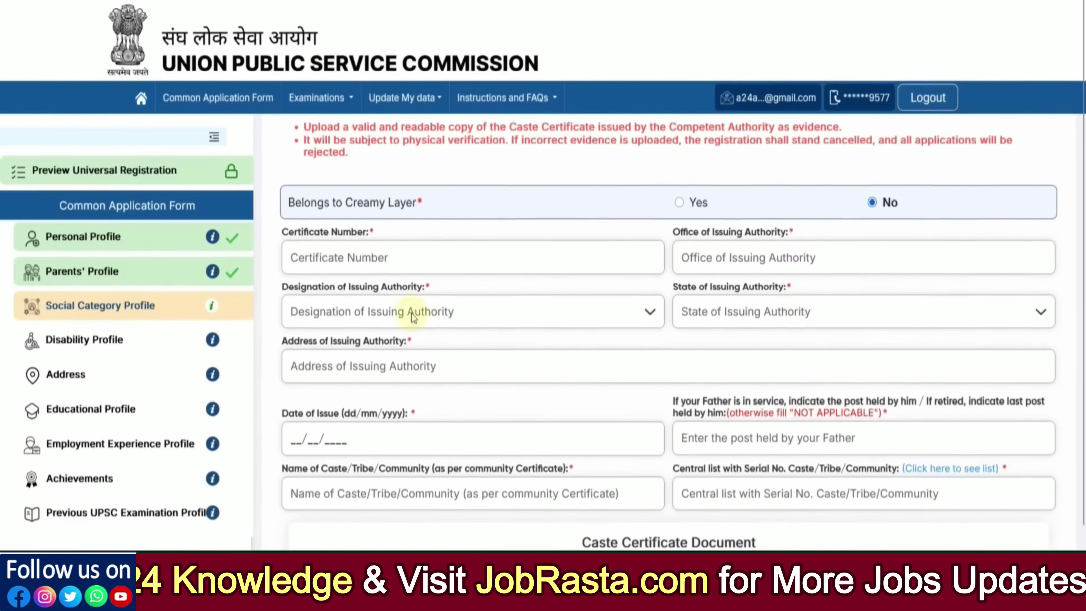
Enter the OBC certificate number and set the issuing authority's designation to Collector
left_click(349, 253)
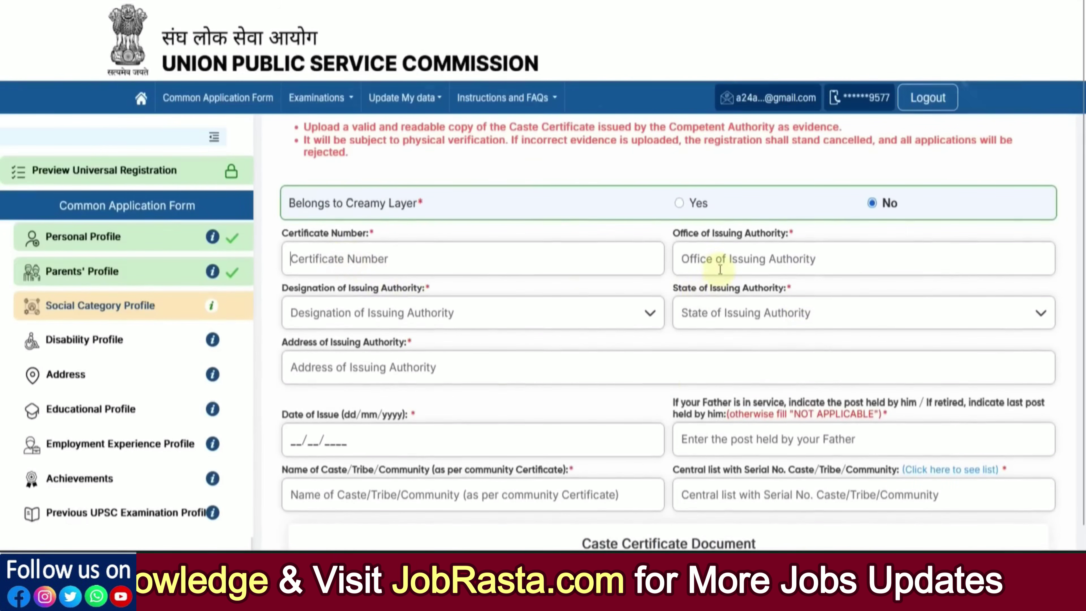
left_click(721, 263)
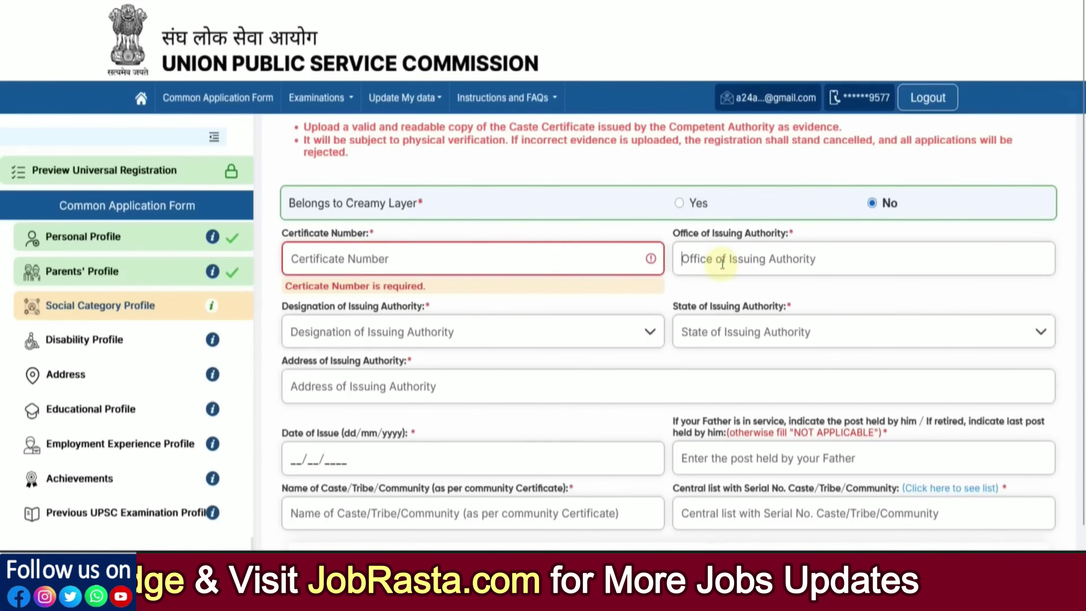
left_click(330, 260)
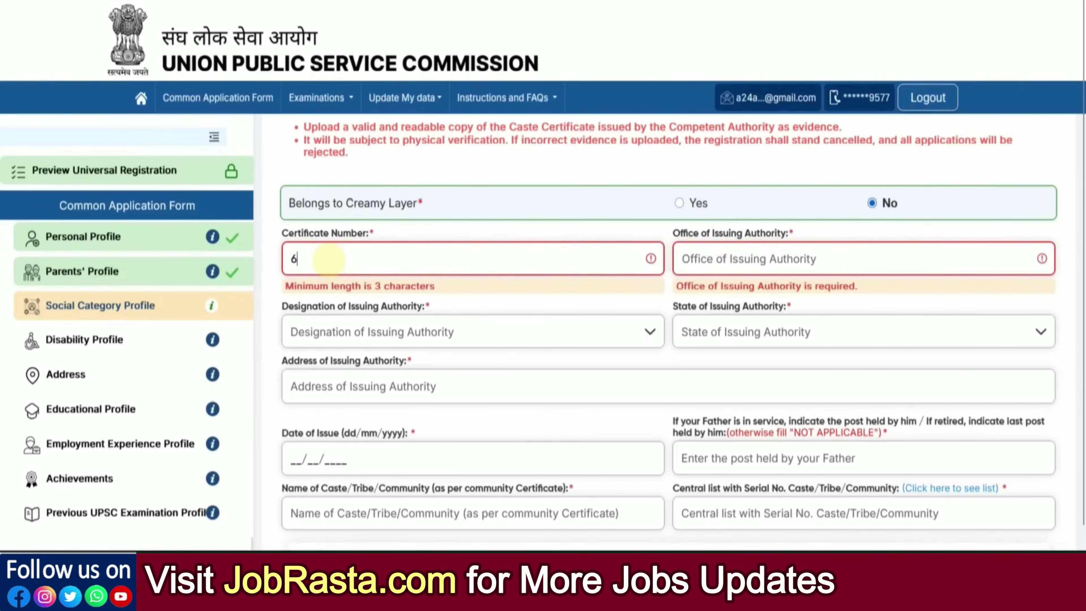
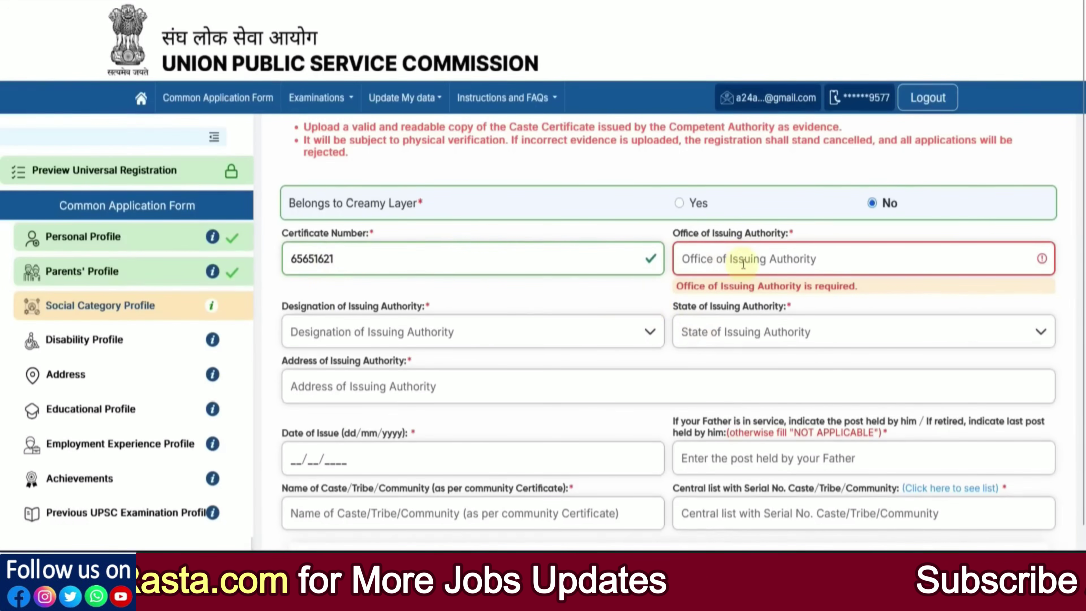
left_click(434, 332)
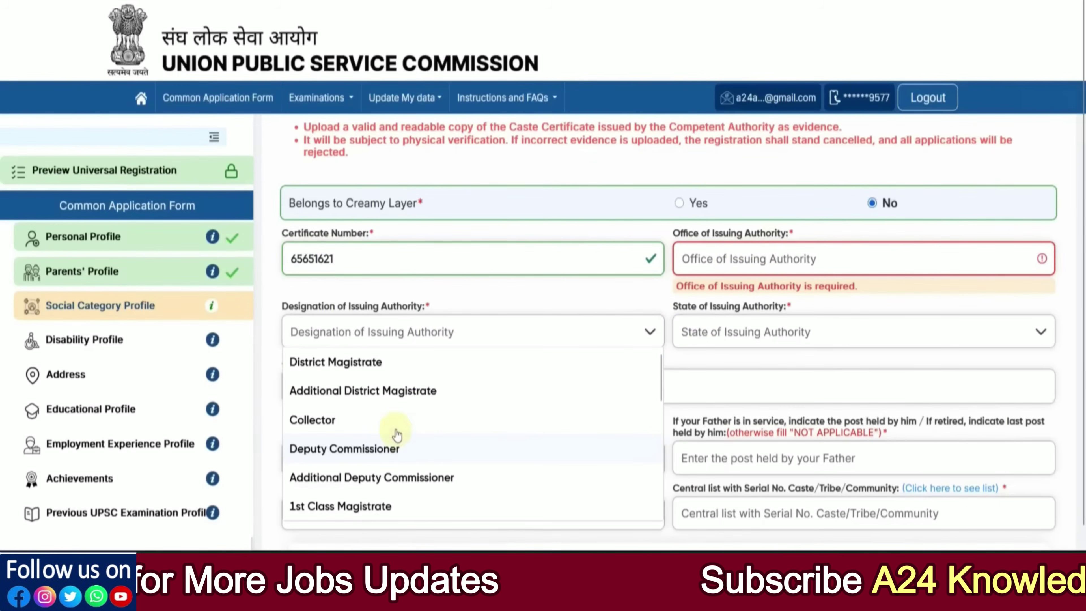
left_click(389, 421)
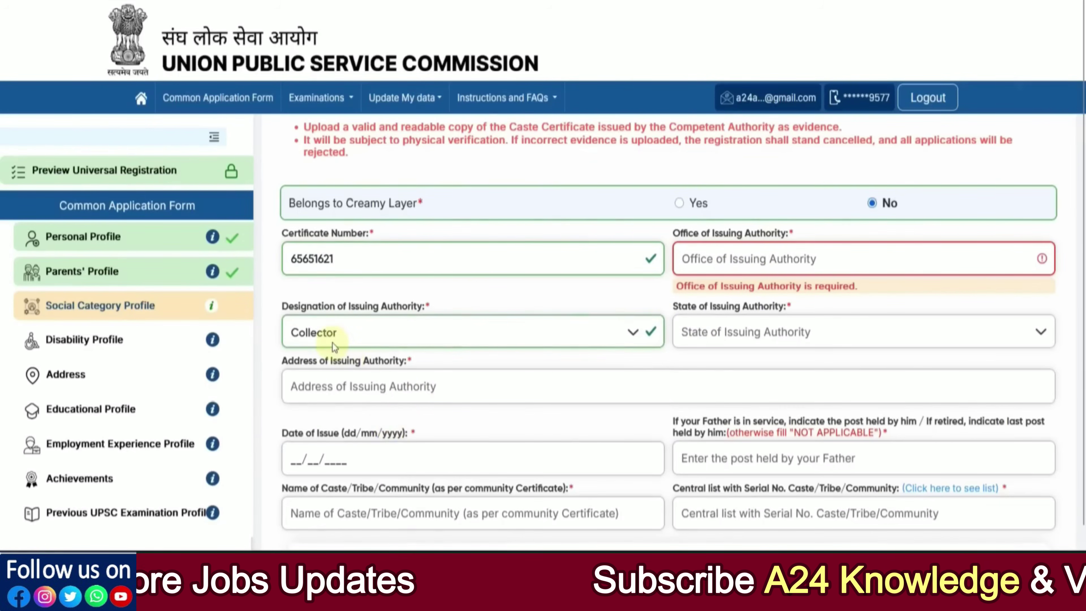
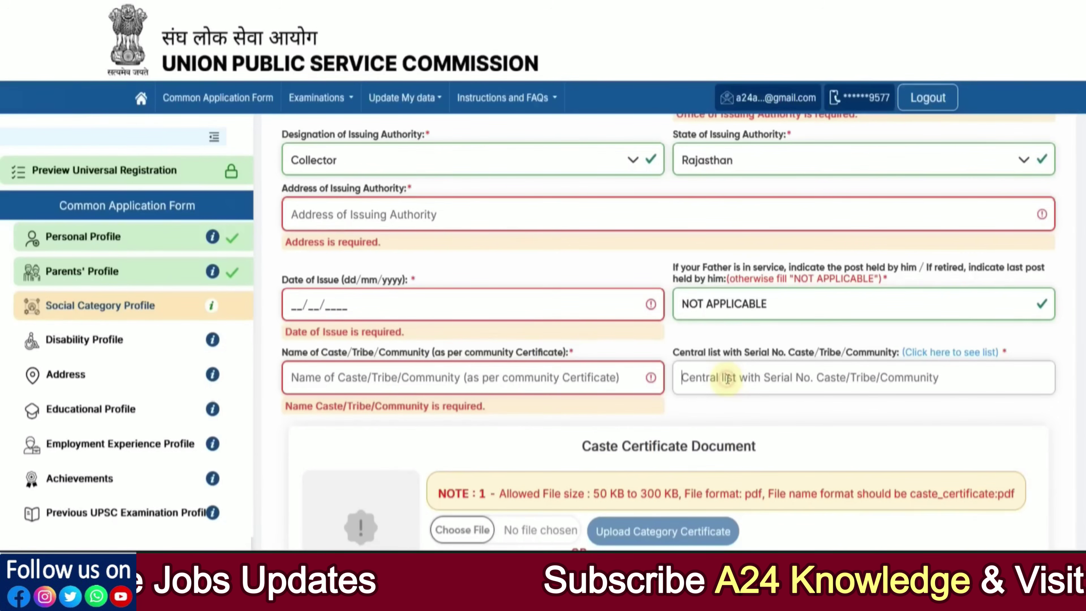
Open the central OBC list link beside the Central list serial number field
left_click(941, 360)
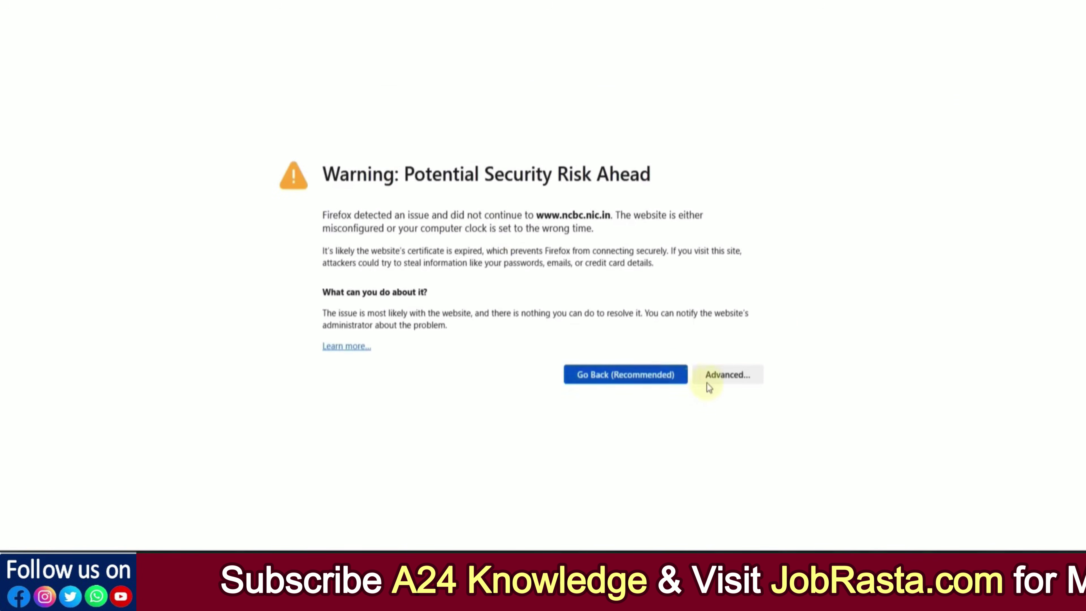
Bypass the certificate warning and browse the NCBC Central List of OBCs for Rajasthan
left_click(718, 384)
scroll(628, 415, "down", 2)
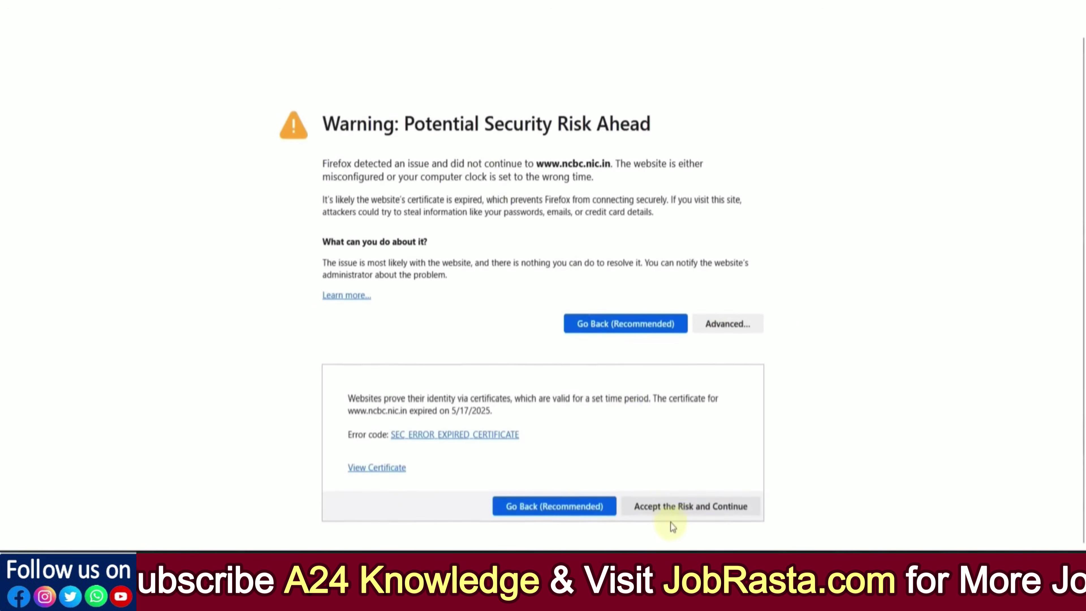
left_click(664, 506)
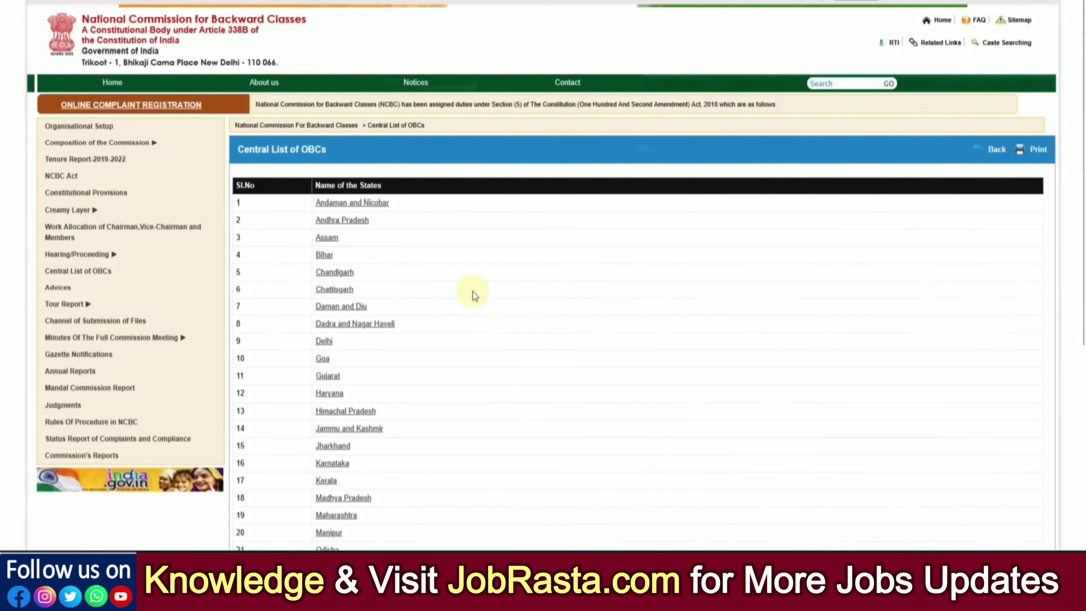
scroll(440, 276, "down", 5)
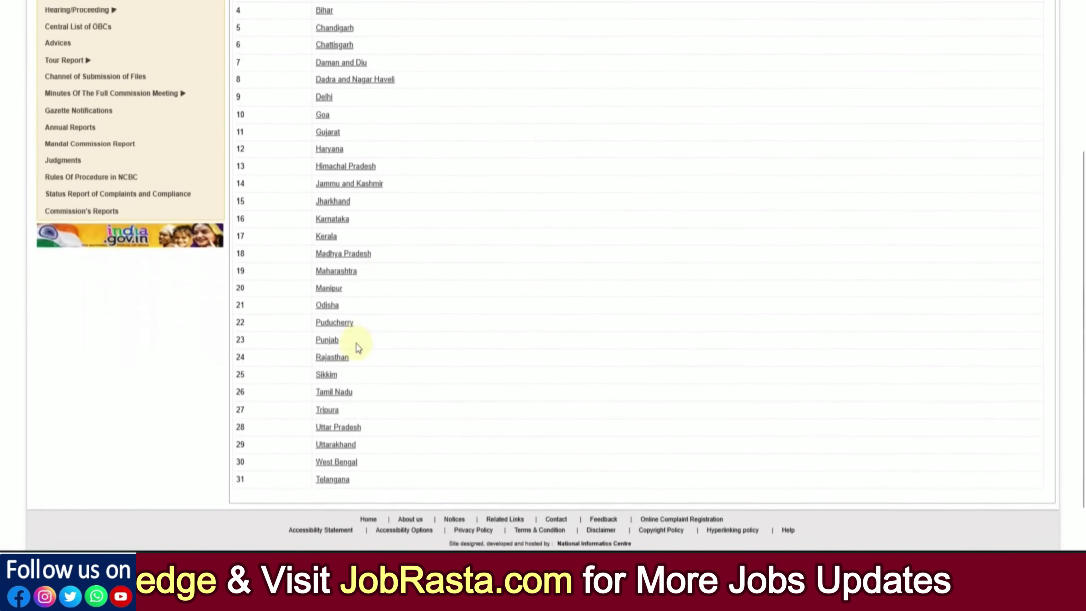
left_click(344, 359)
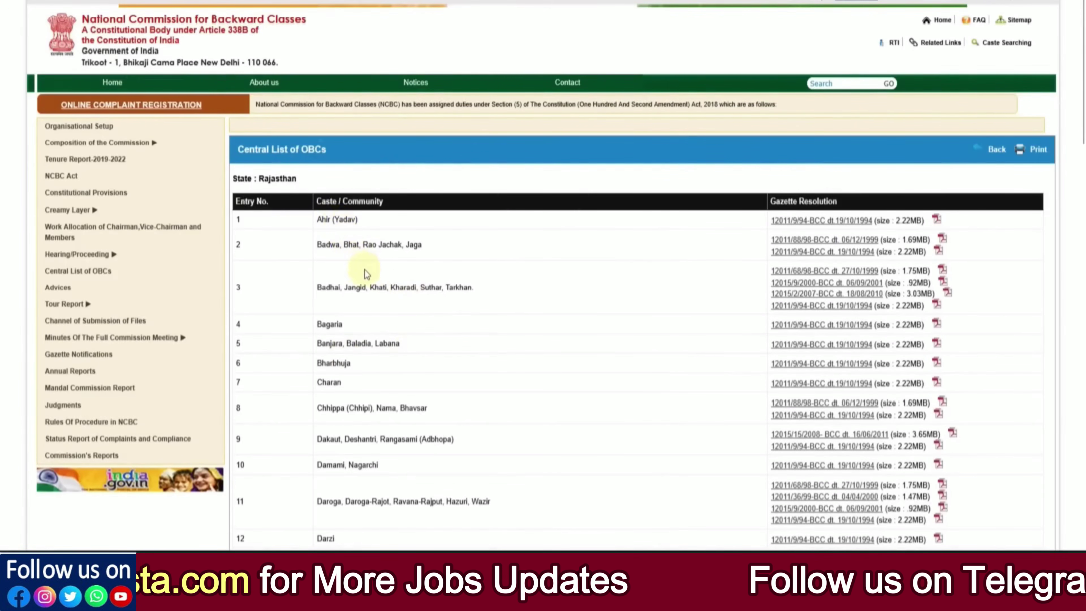
scroll(795, 285, "down", 8)
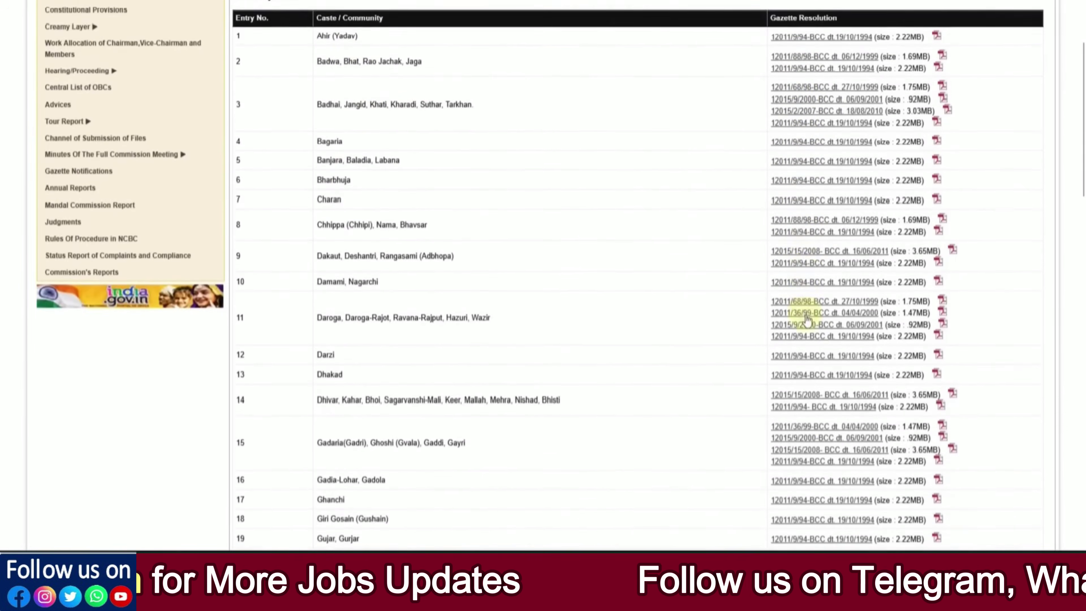
scroll(807, 319, "down", 12)
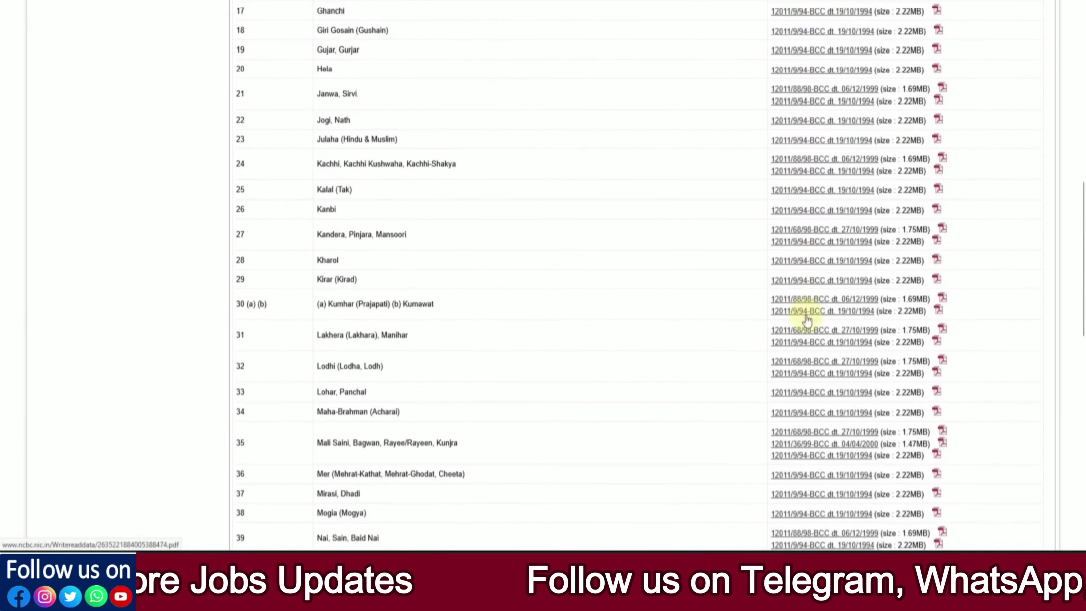
scroll(807, 319, "down", 4)
scroll(801, 315, "up", 20)
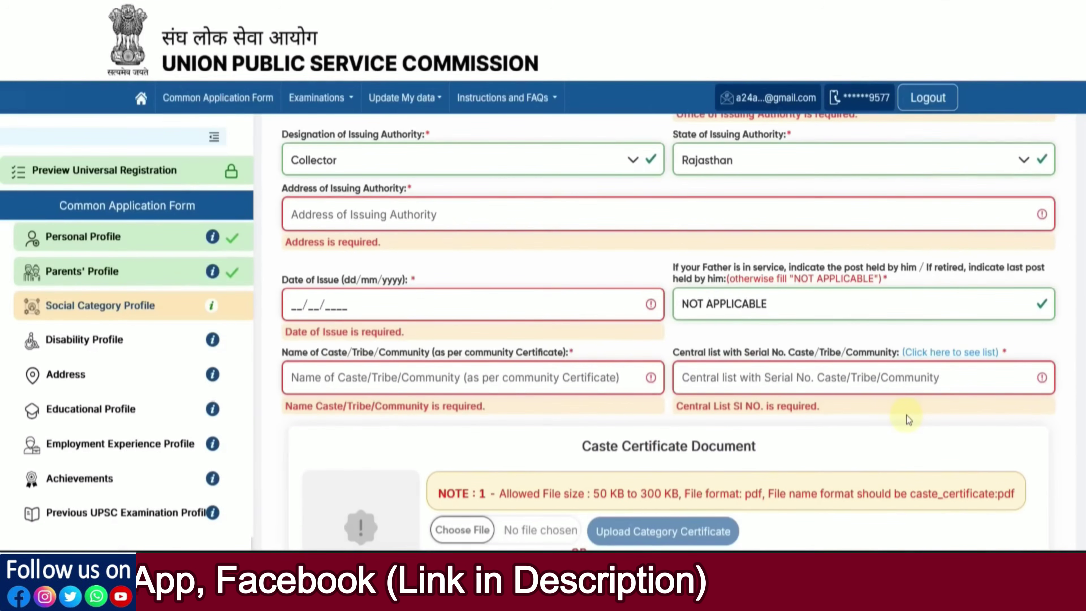
Rename the cast_certificate PDF to caste_certificate and choose it as the certificate file
scroll(831, 397, "down", 3)
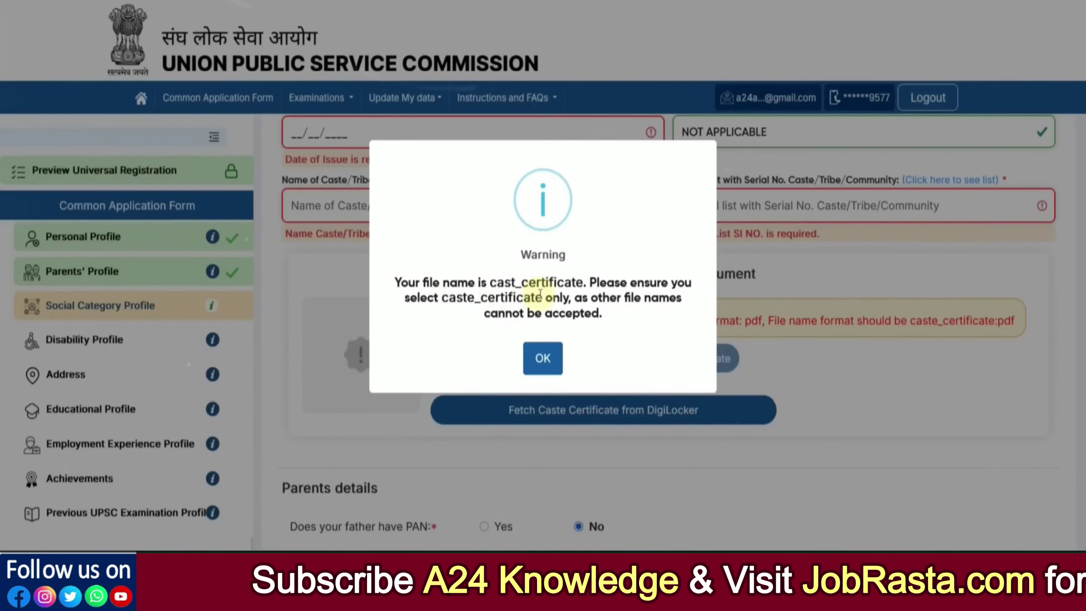
left_click(534, 359)
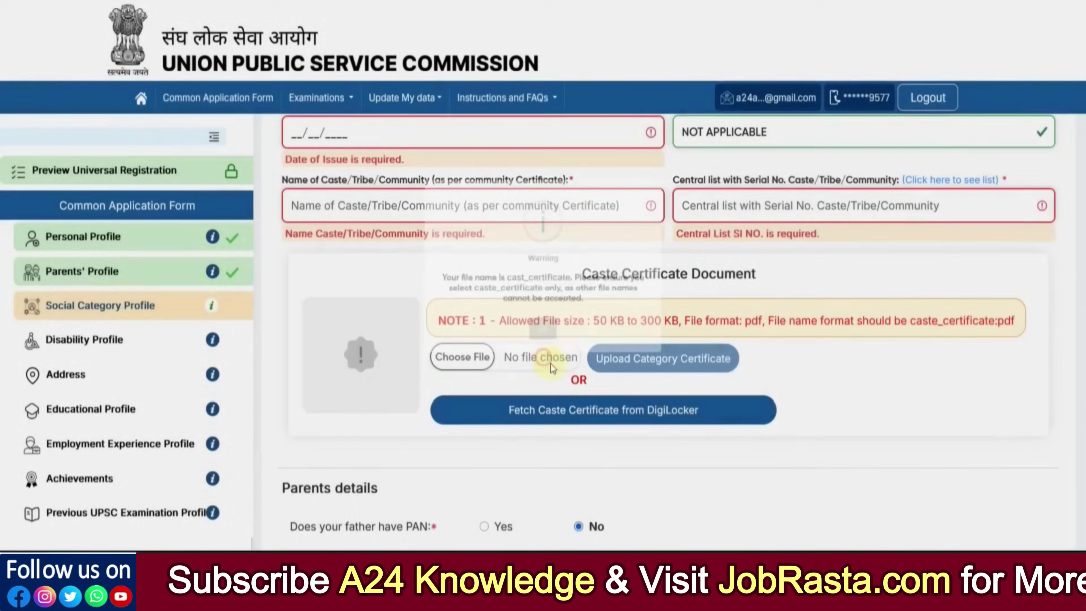
left_click(476, 363)
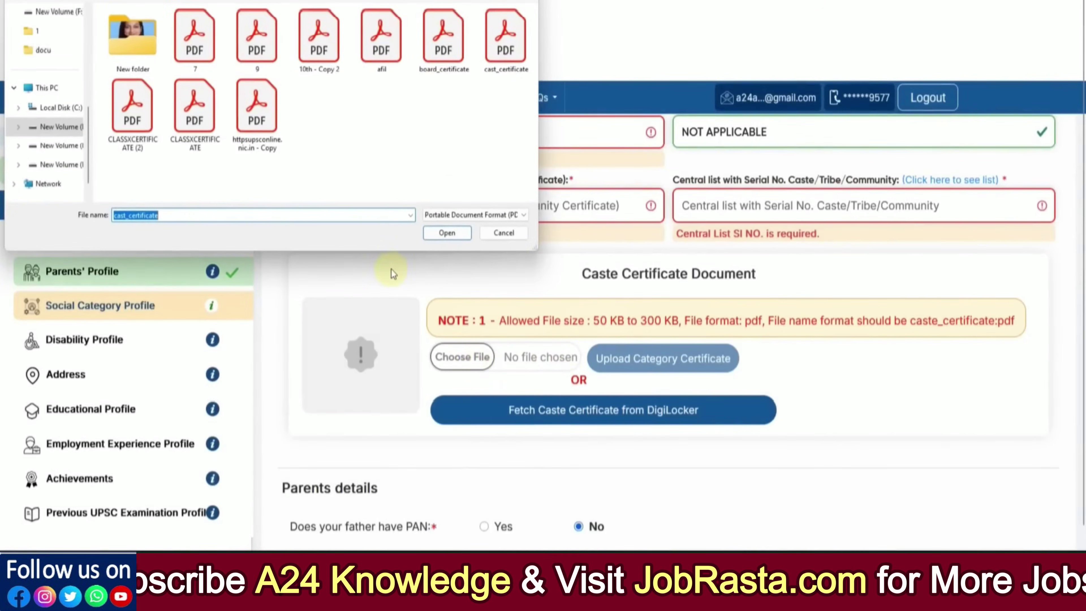
left_click(501, 60)
right_click(501, 60)
left_click(529, 399)
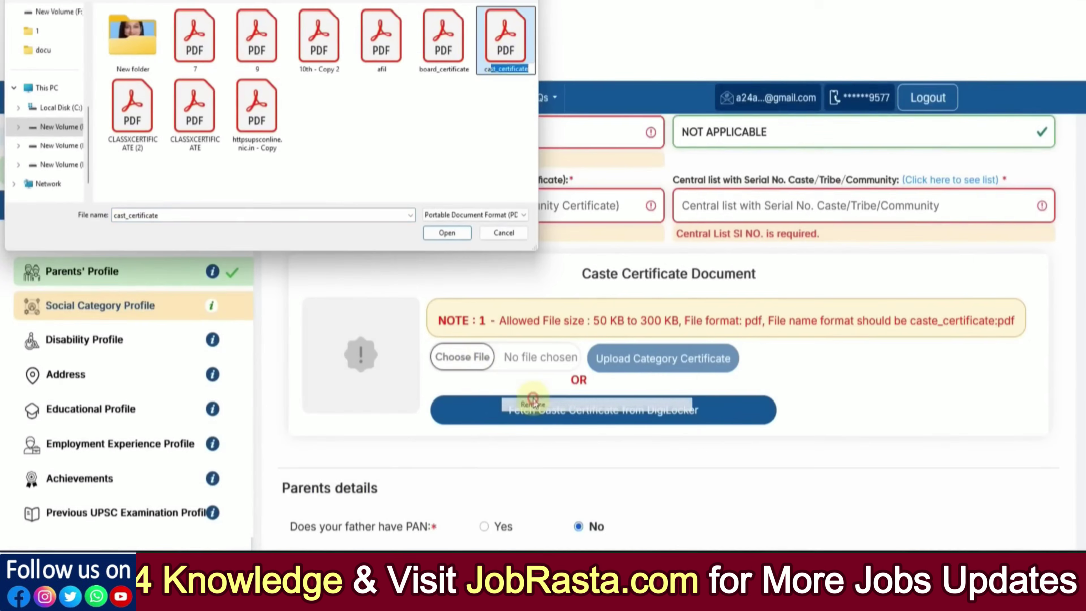
left_click(496, 69)
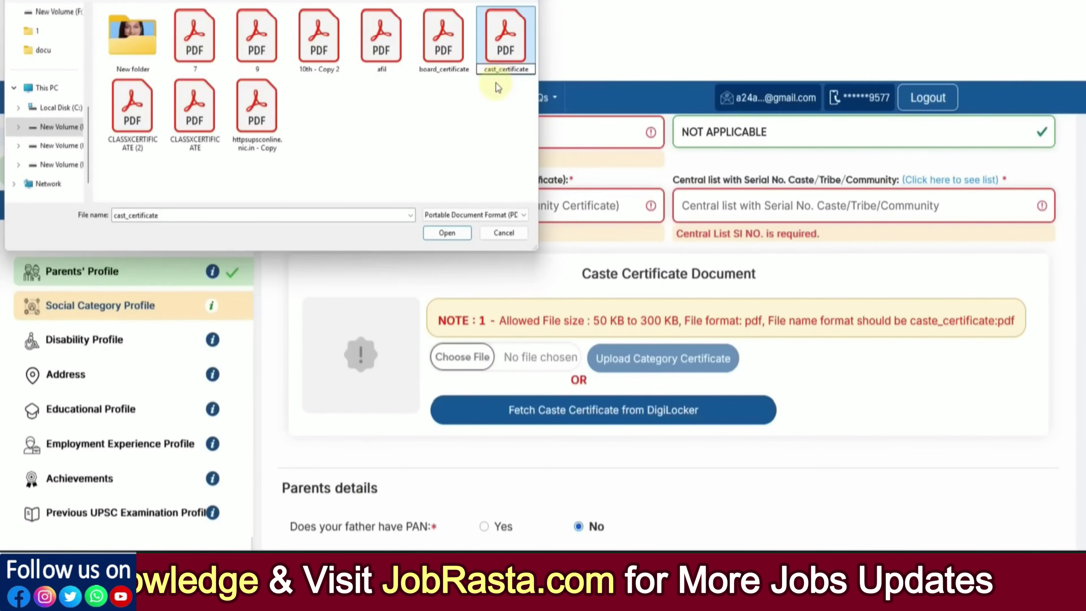
type("e")
left_click(478, 134)
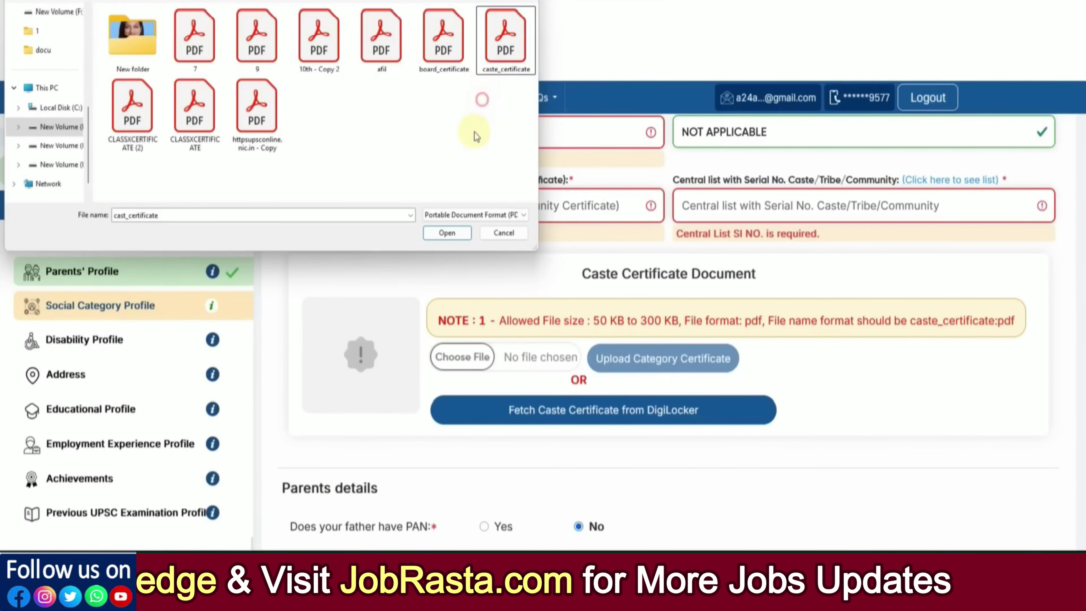
double_click(507, 62)
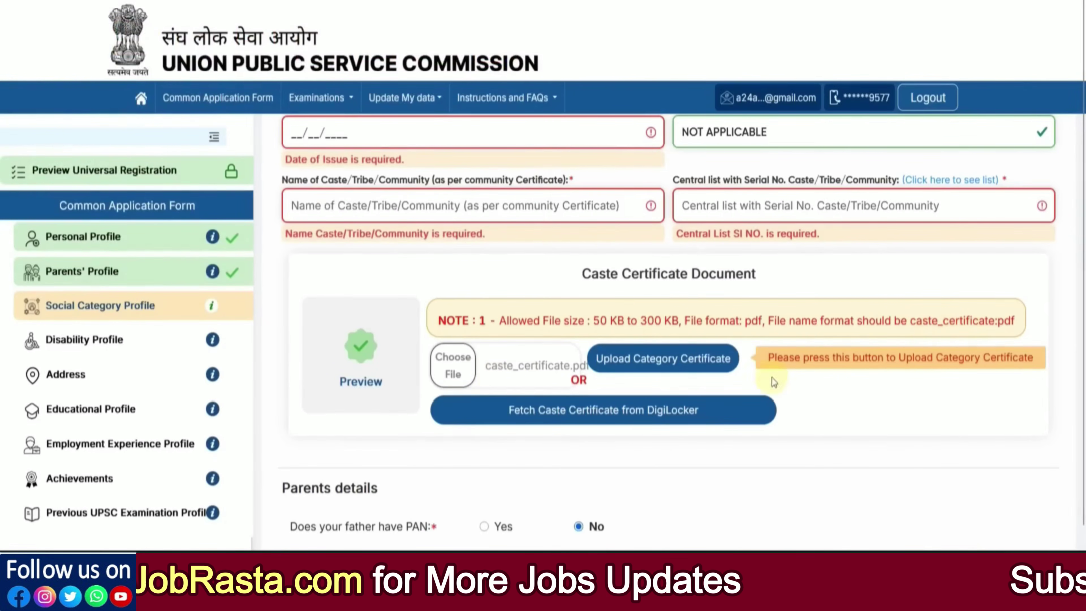
Upload caste_certificate.pdf and confirm the successful upload
left_click(661, 368)
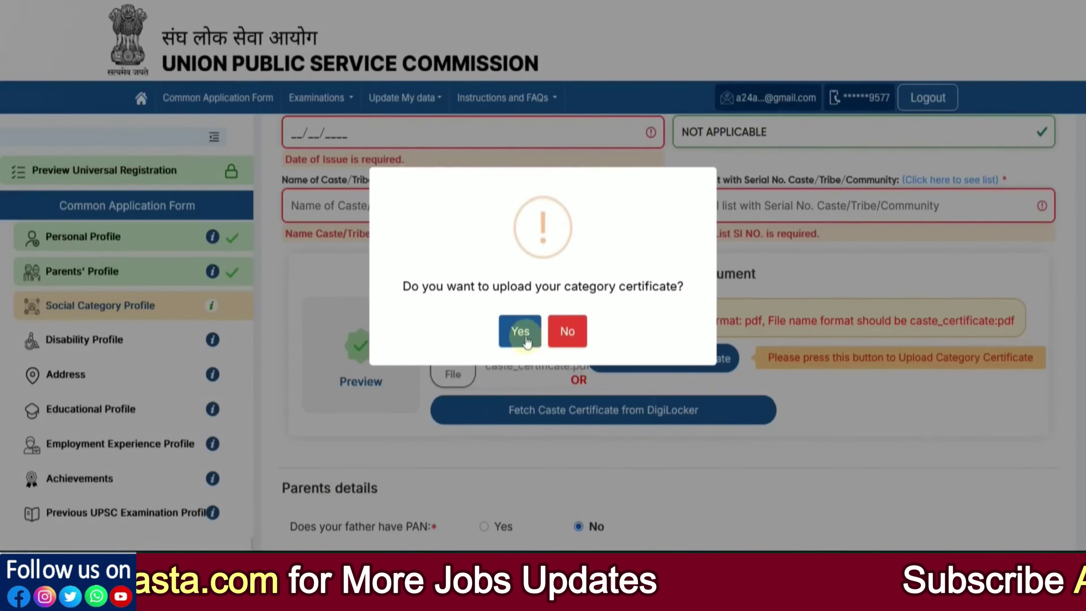
left_click(519, 330)
left_click(549, 339)
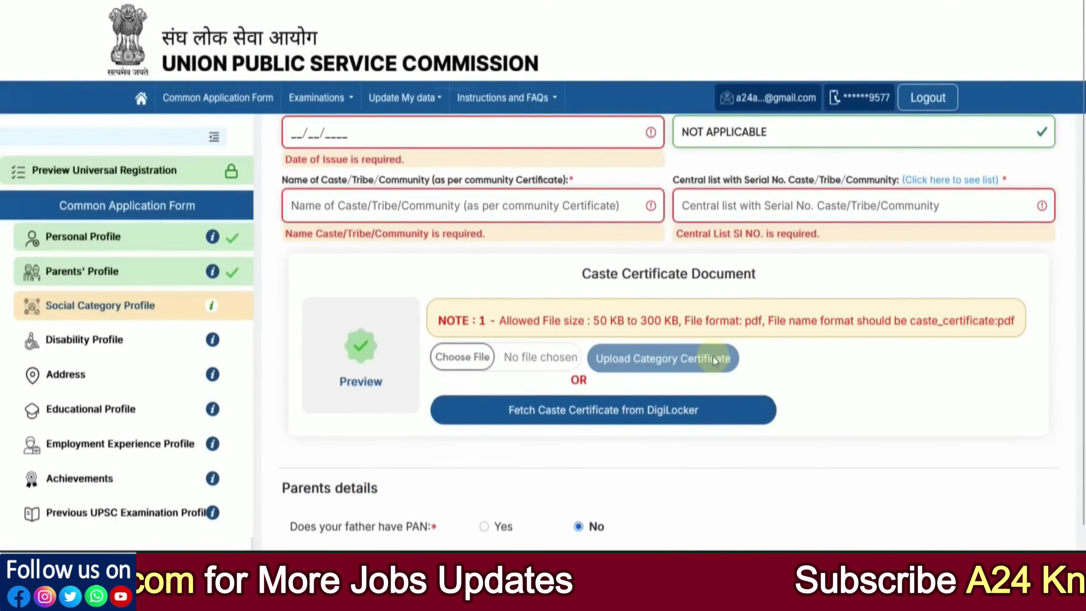
scroll(716, 356, "down", 2)
scroll(744, 381, "down", 3)
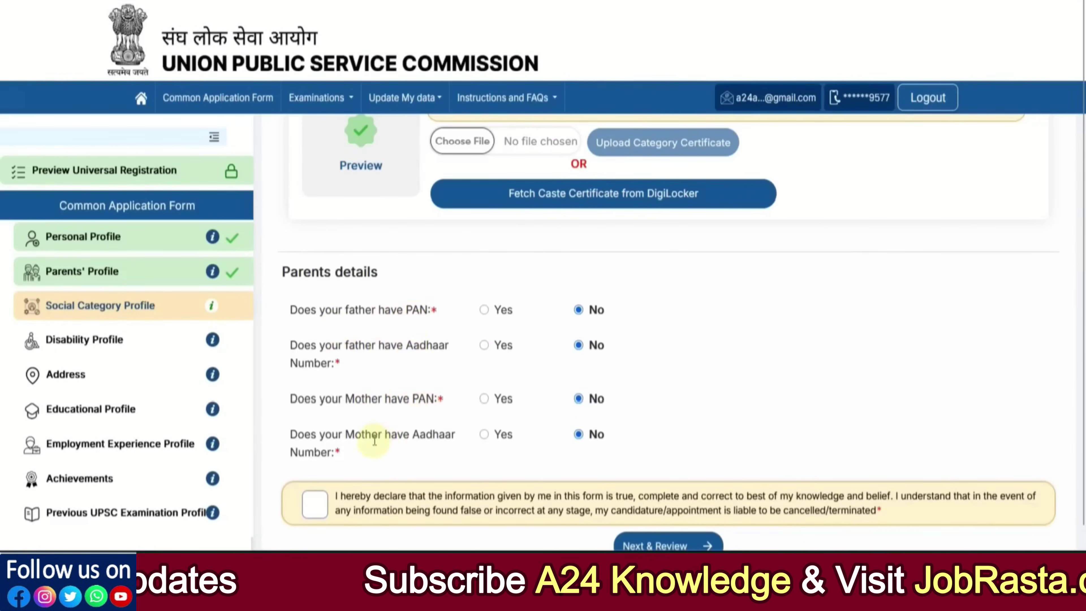
Answer Yes to all four parent PAN/Aadhaar questions, accept the declaration, and save
left_click(484, 310)
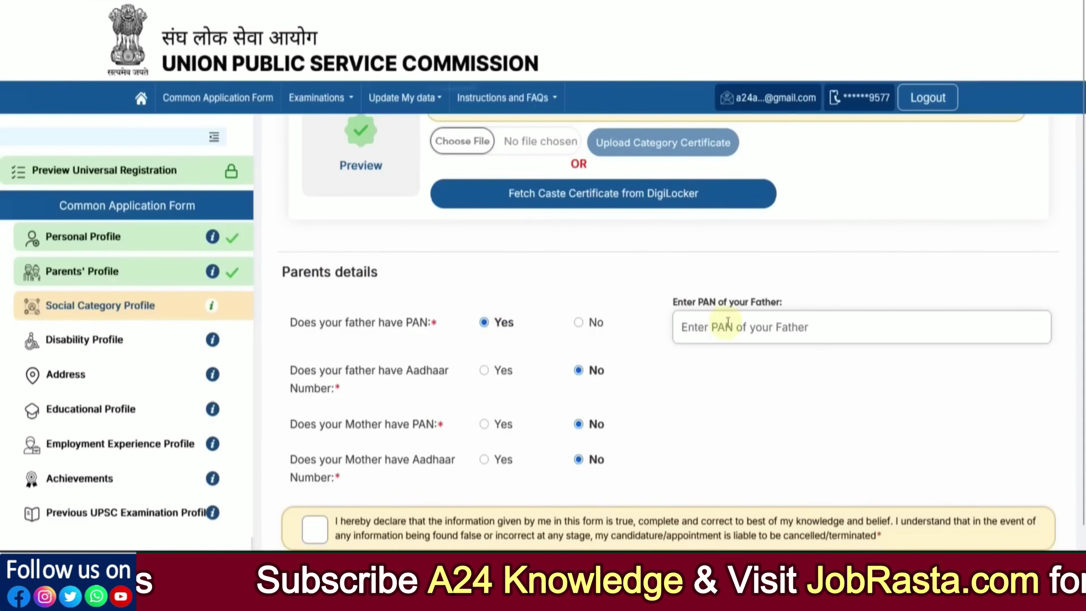
left_click(483, 370)
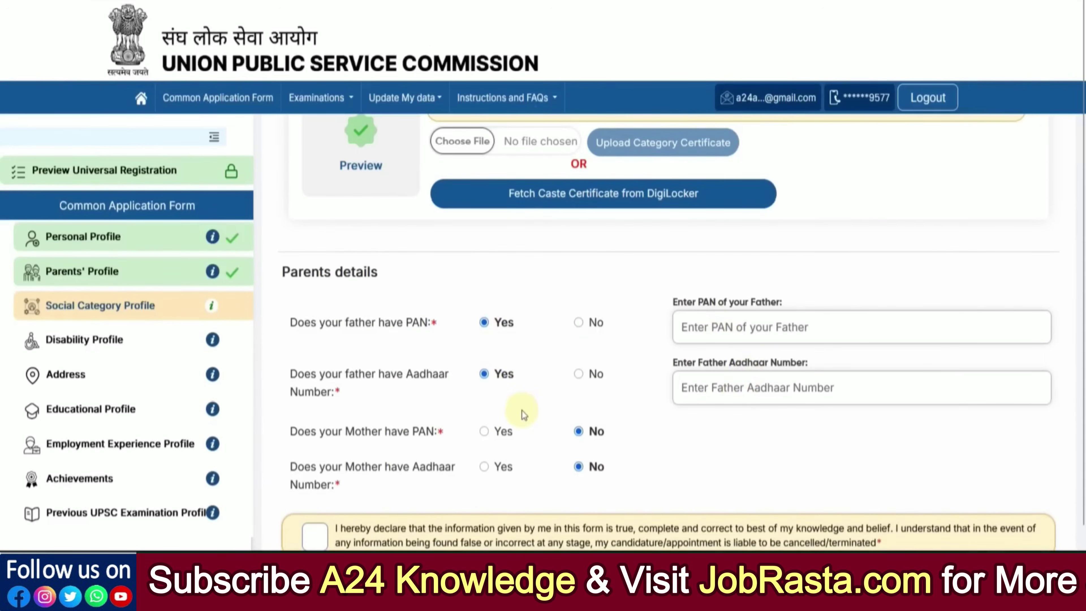
scroll(521, 409, "down", 1)
left_click(485, 400)
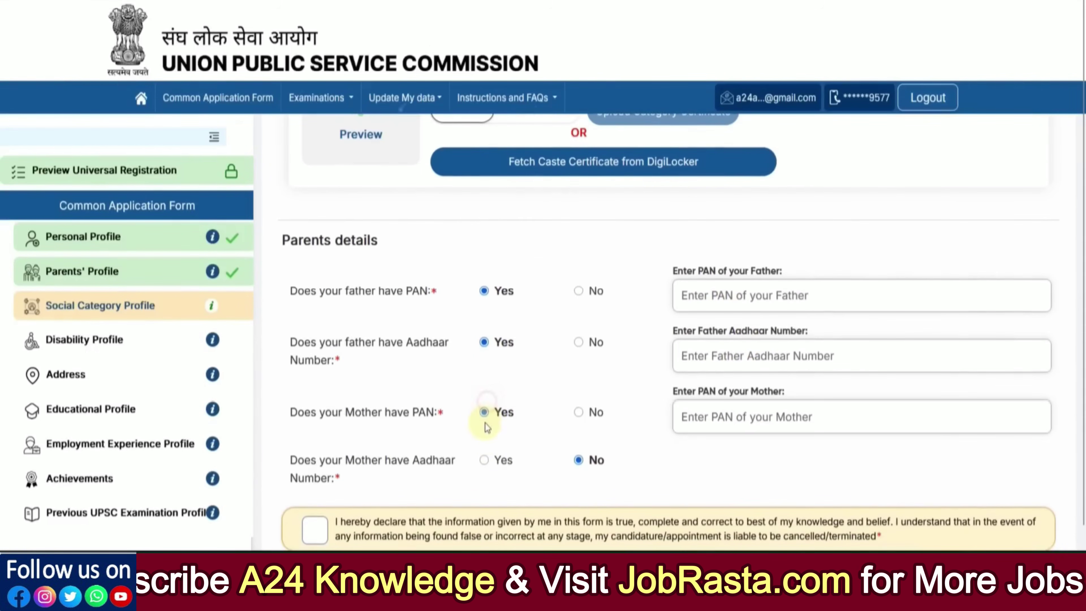
left_click(484, 462)
scroll(751, 453, "down", 1)
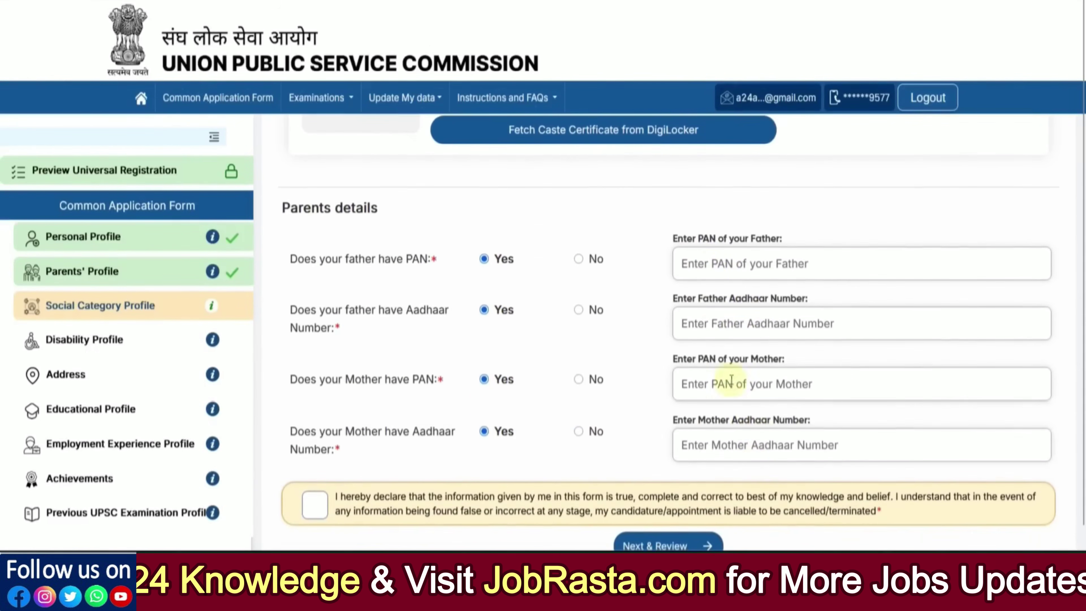
scroll(730, 409, "down", 1)
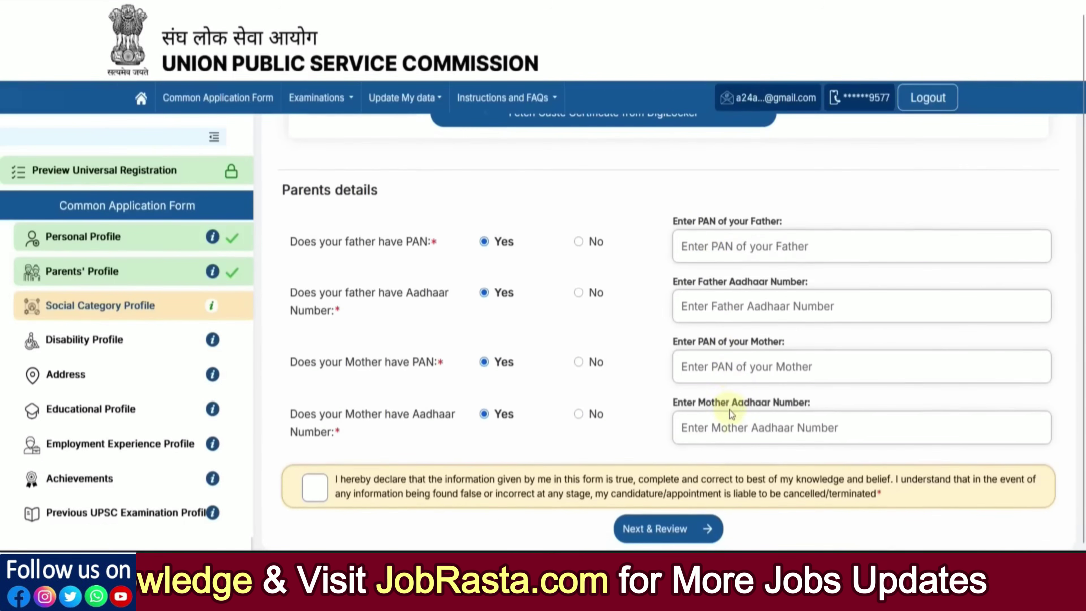
left_click(312, 494)
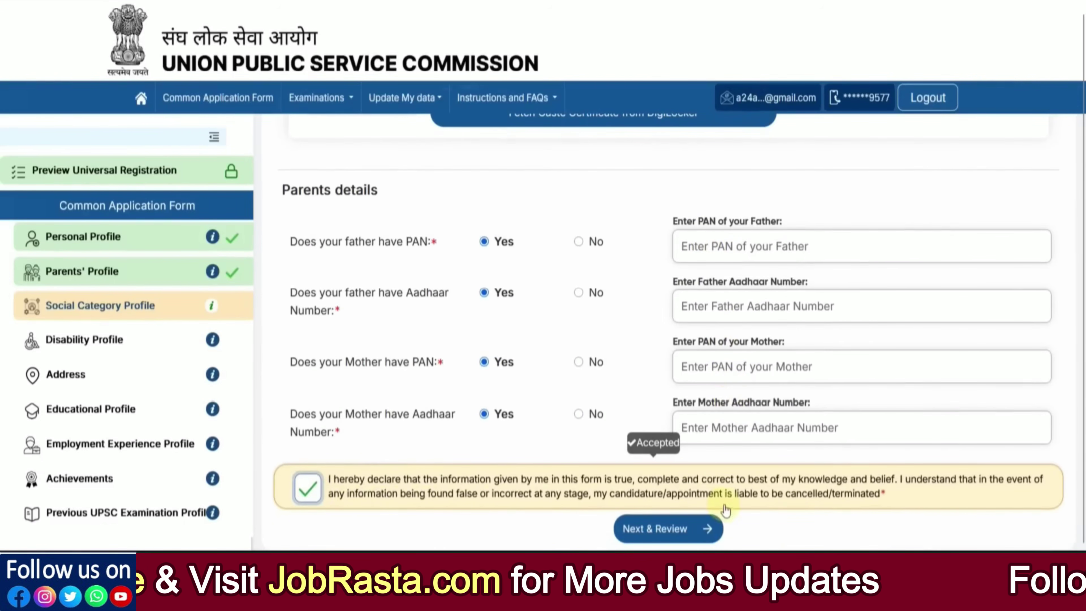
left_click(655, 538)
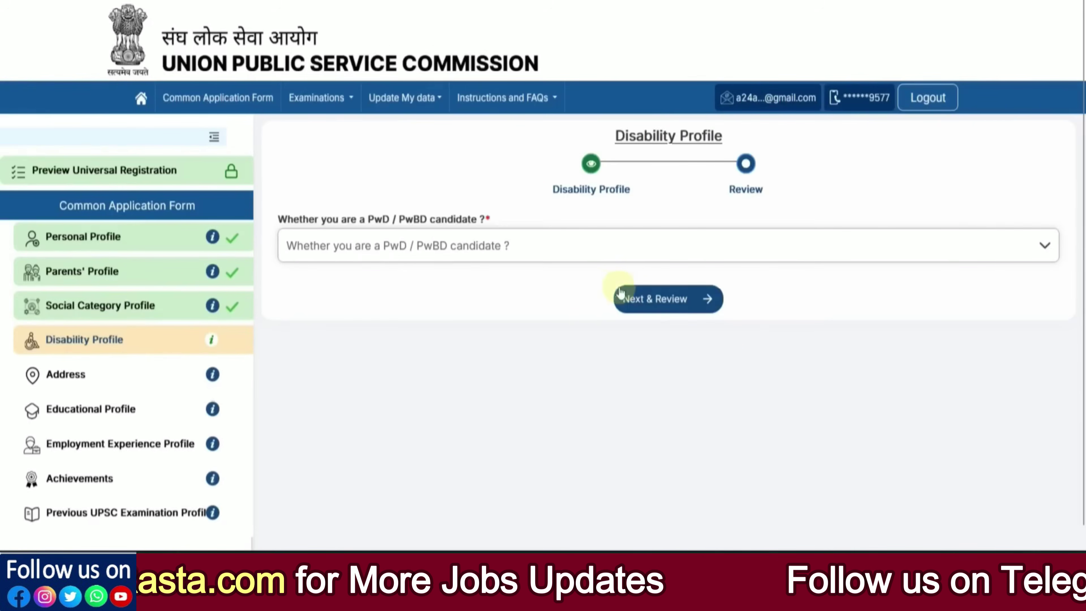
Select PwD candidate Yes with disability of 40% or above and try the authority designation field
left_click(431, 251)
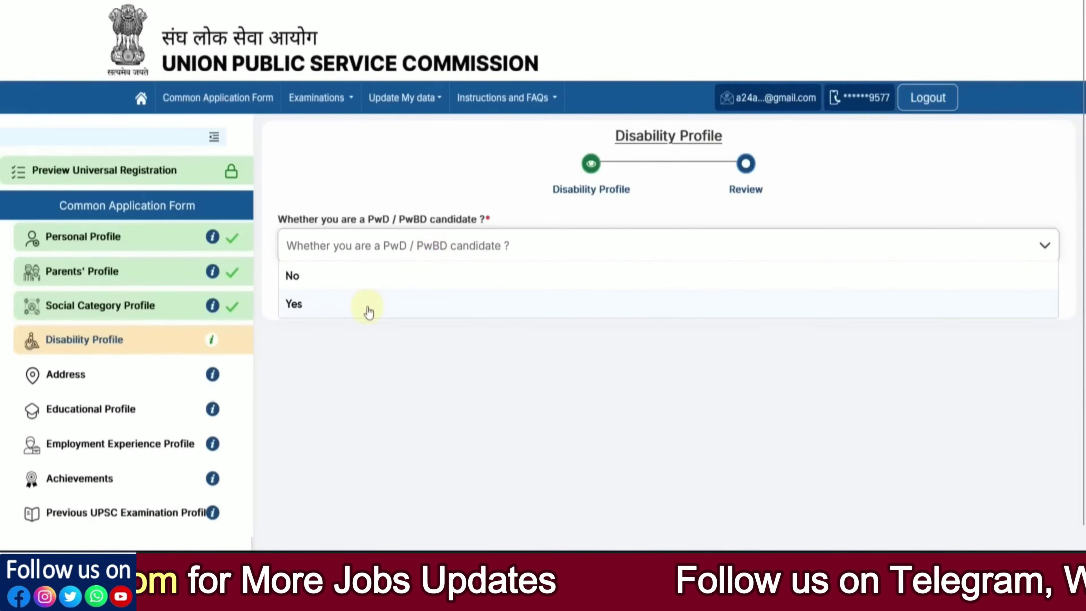
left_click(368, 310)
left_click(368, 311)
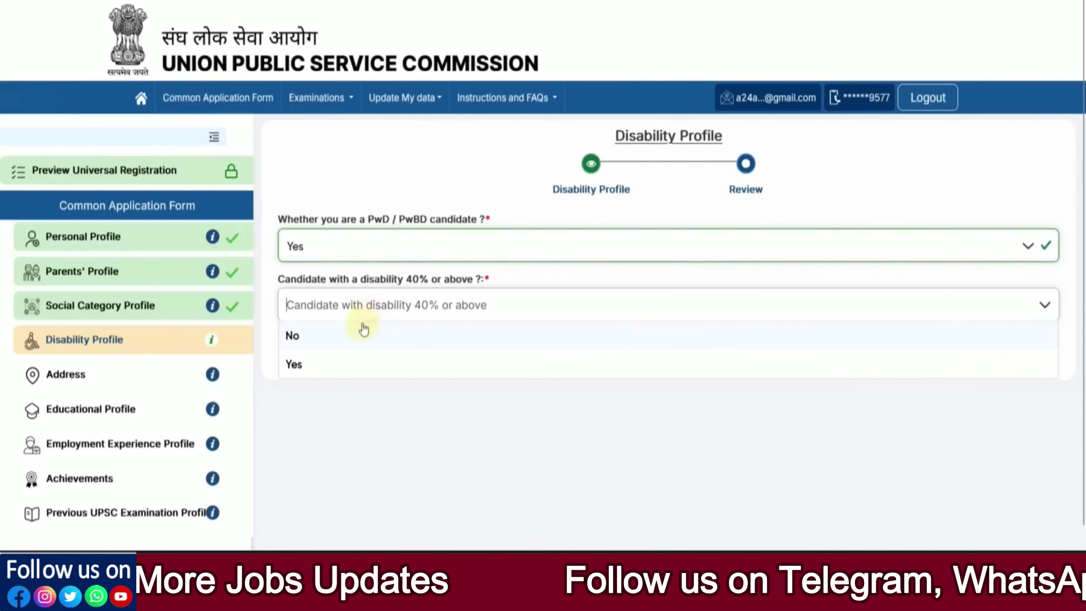
left_click(359, 372)
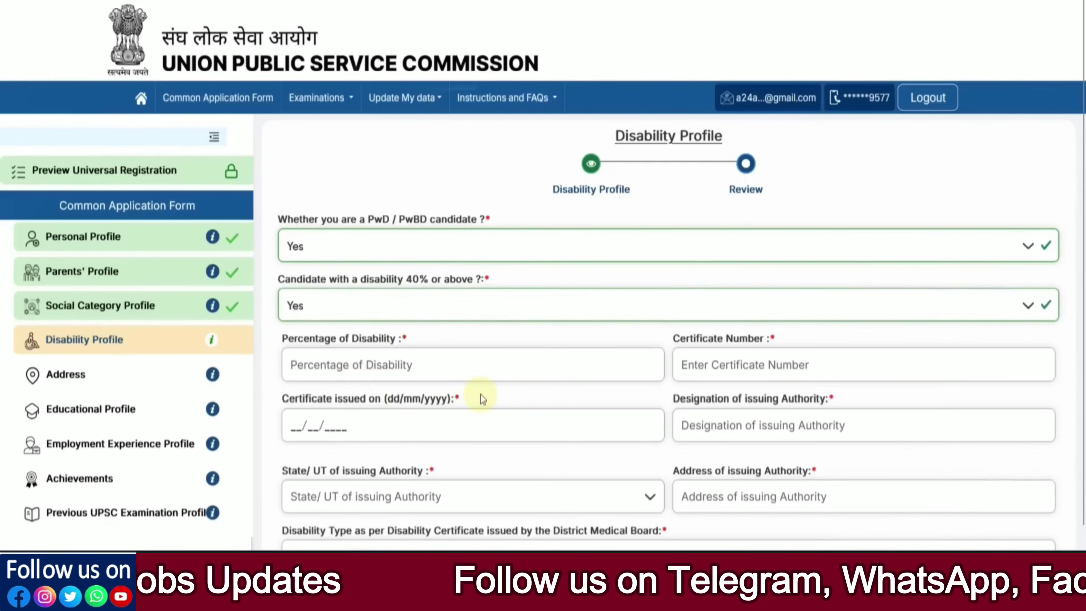
scroll(481, 395, "down", 2)
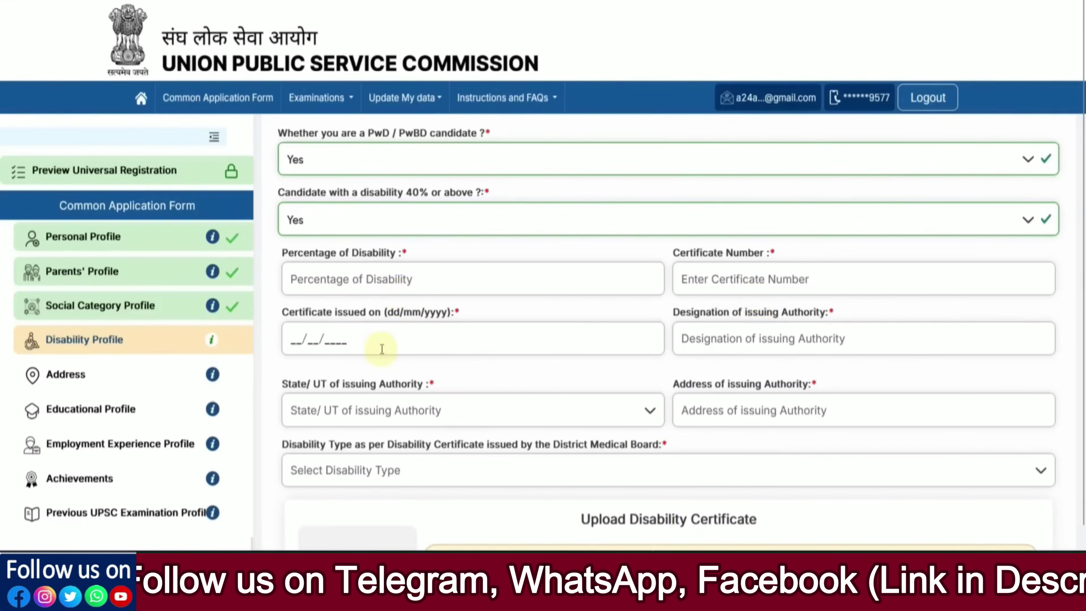
left_click(718, 342)
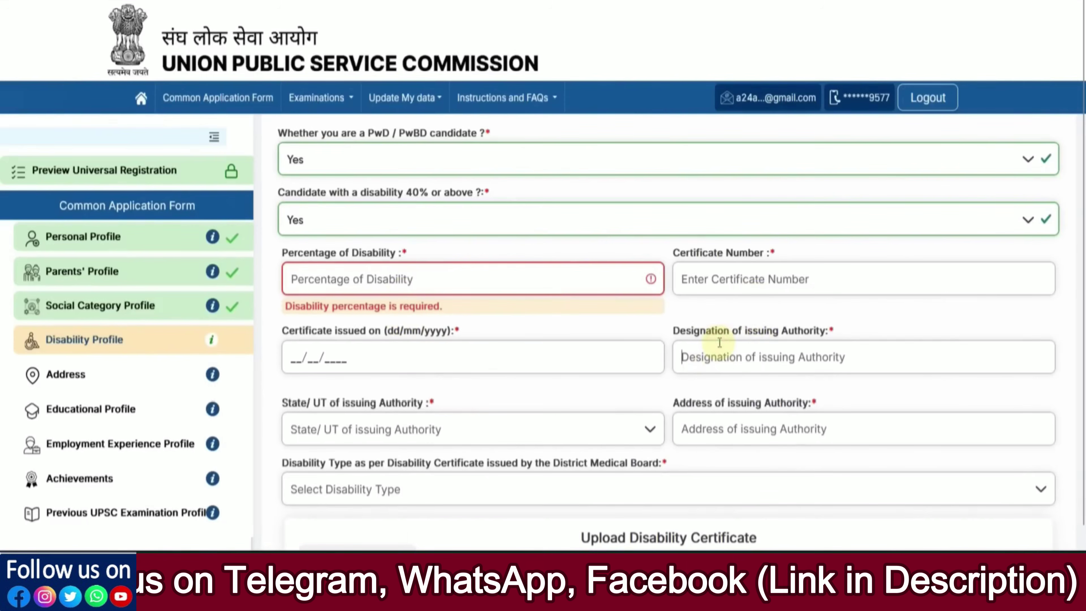
scroll(649, 346, "down", 2)
scroll(649, 346, "down", 2)
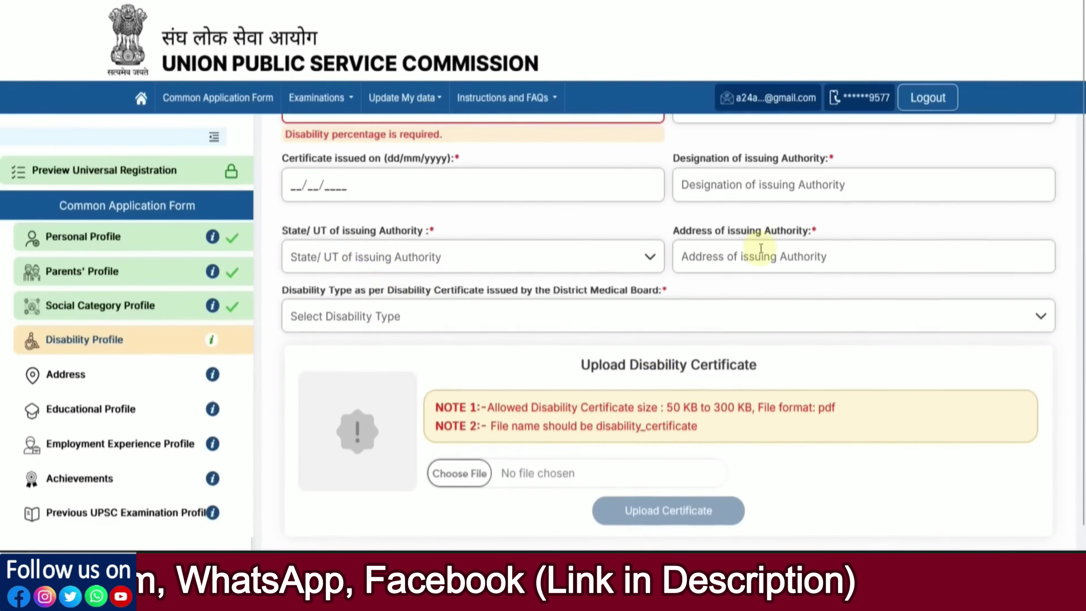
Look through the disability type list without choosing a type
left_click(530, 313)
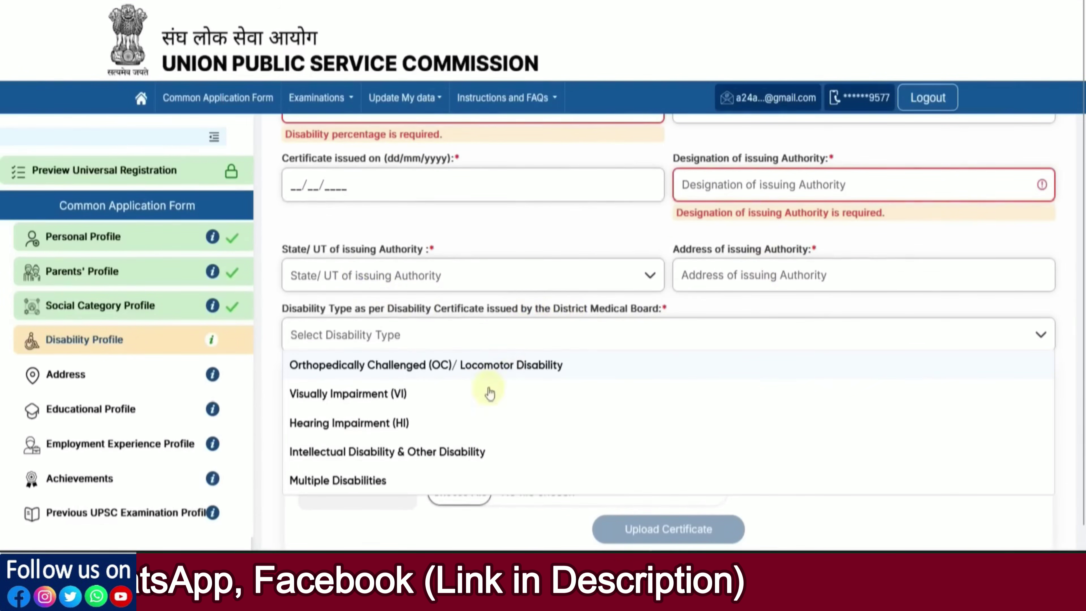
left_click(417, 523)
scroll(609, 412, "down", 4)
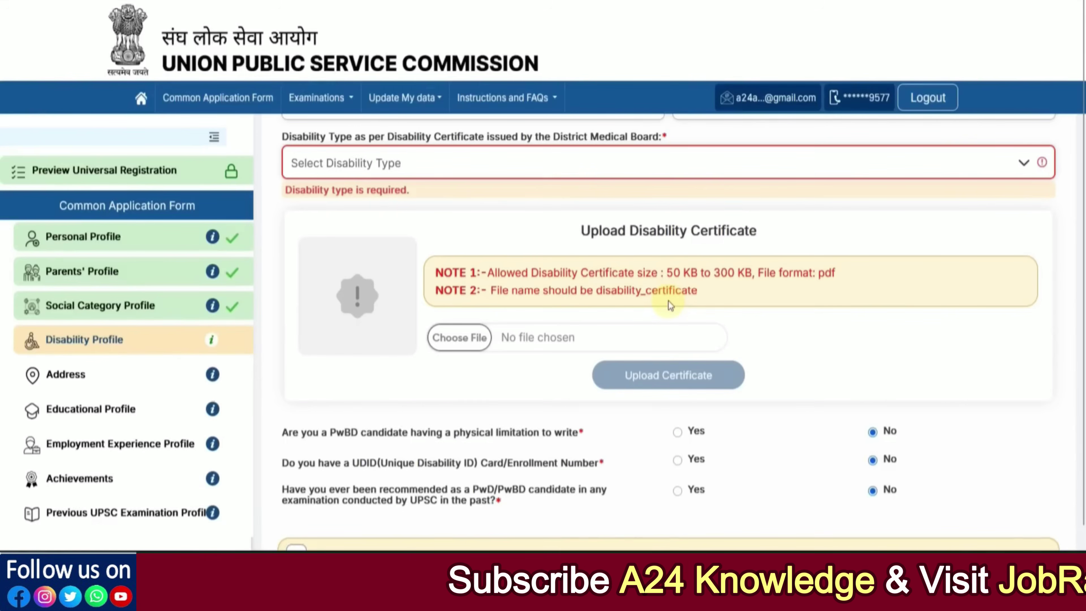
scroll(668, 300, "down", 2)
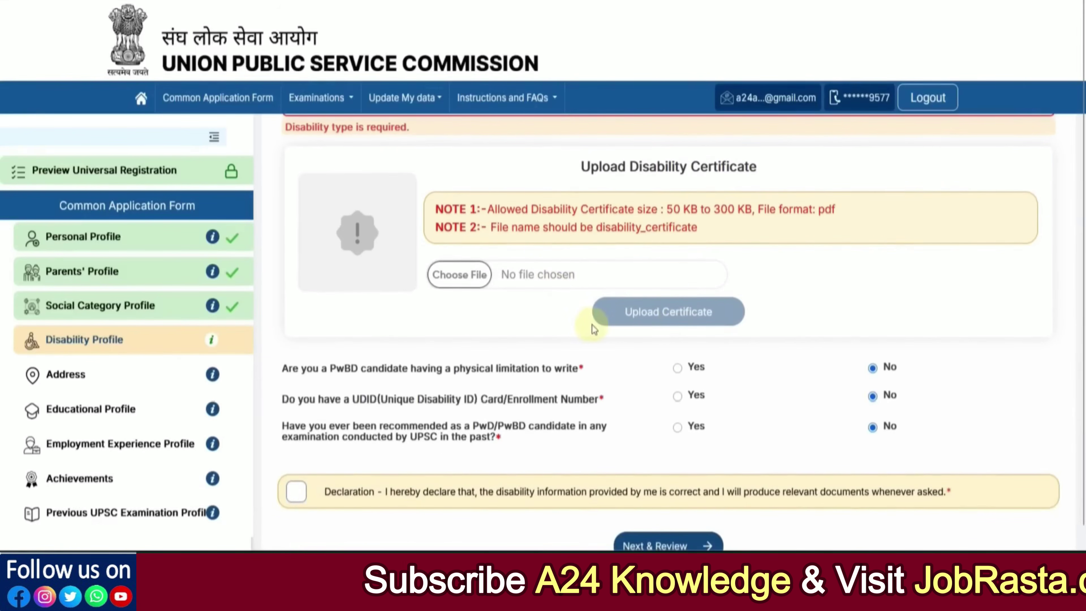
scroll(598, 330, "down", 1)
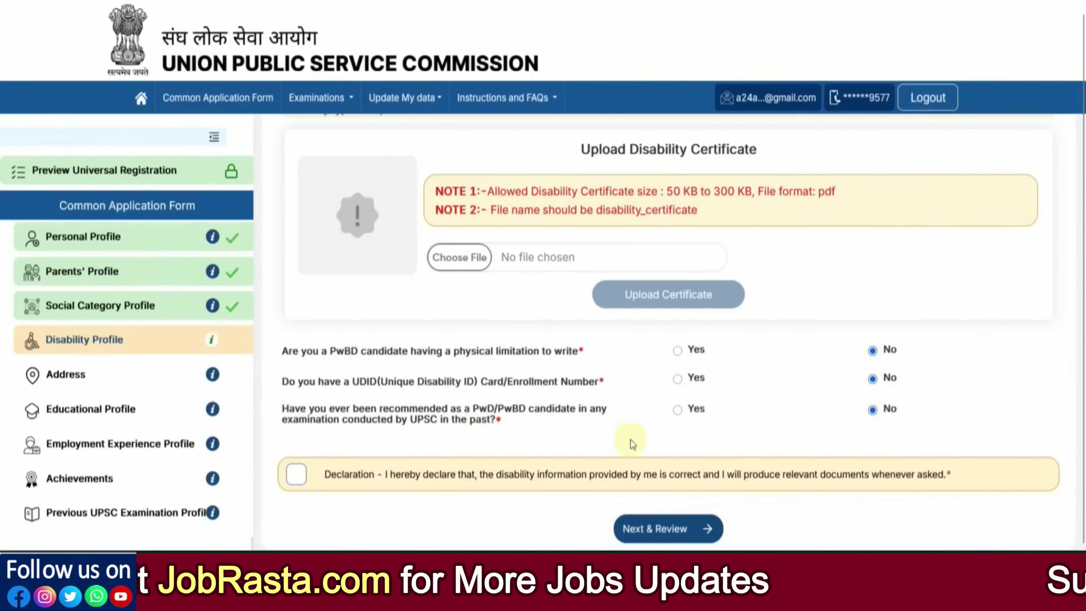
scroll(643, 434, "up", 10)
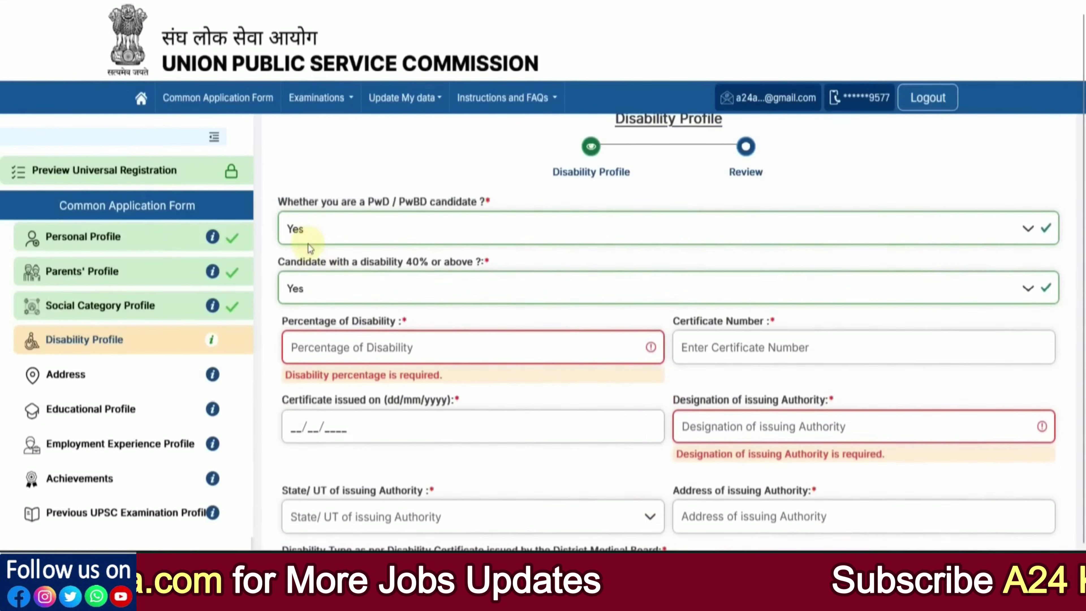
Change PwD candidate to No, accept the declaration, and save the Disability Profile
left_click(306, 239)
left_click(302, 256)
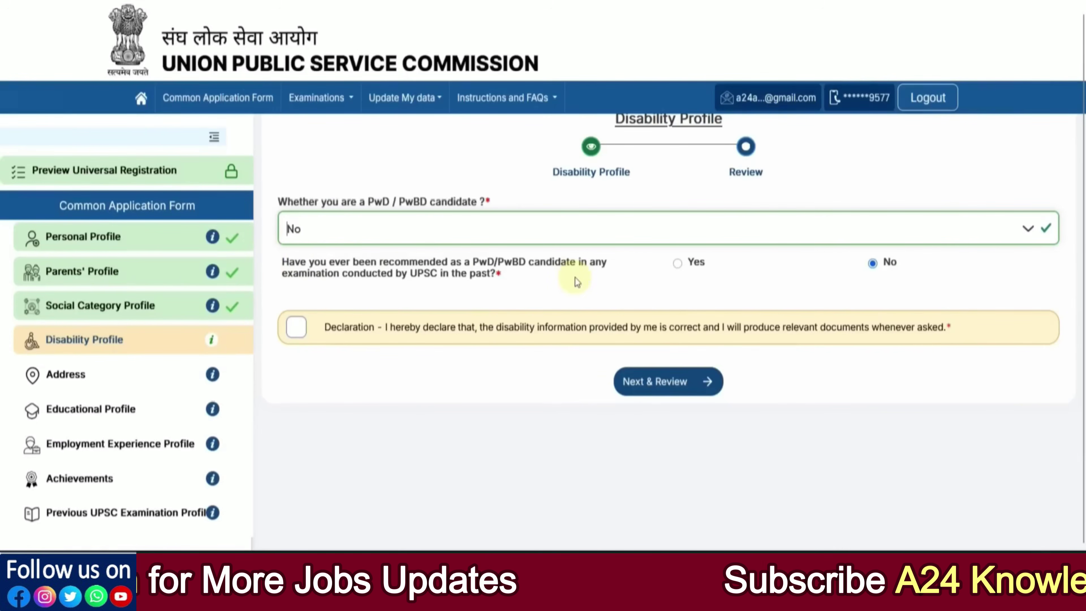
left_click(295, 329)
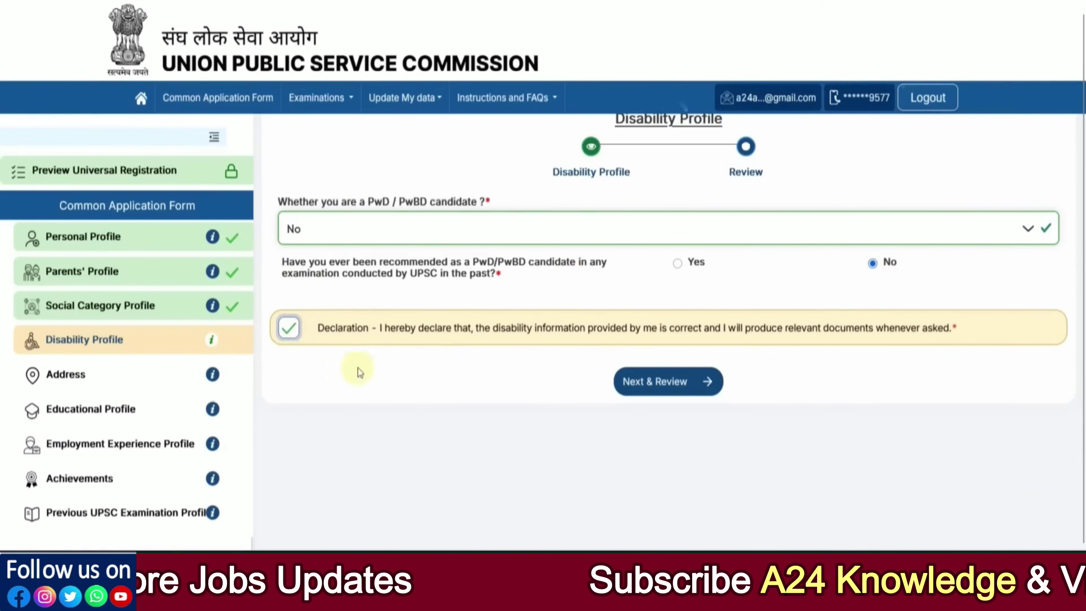
left_click(660, 392)
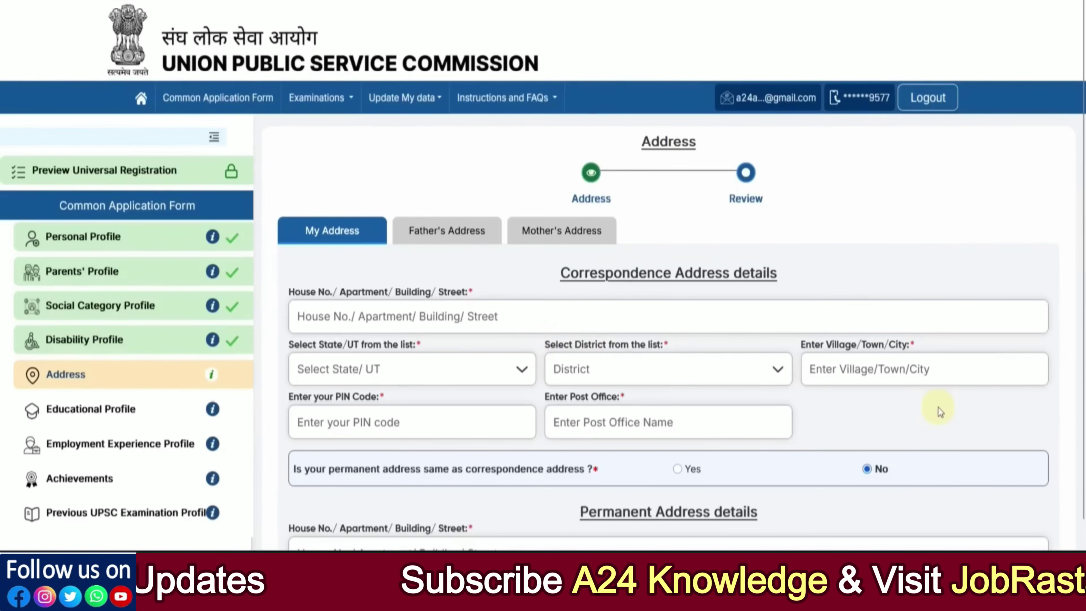
Choose Rajasthan as the correspondence state and Alwar as the district
scroll(938, 408, "down", 2)
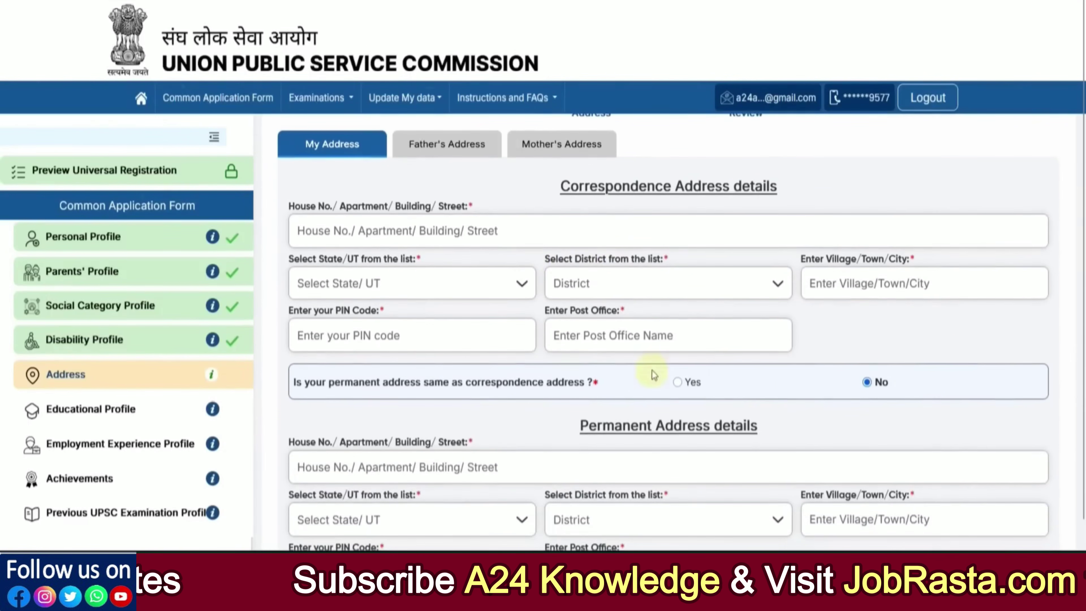
left_click(442, 285)
scroll(422, 343, "down", 8)
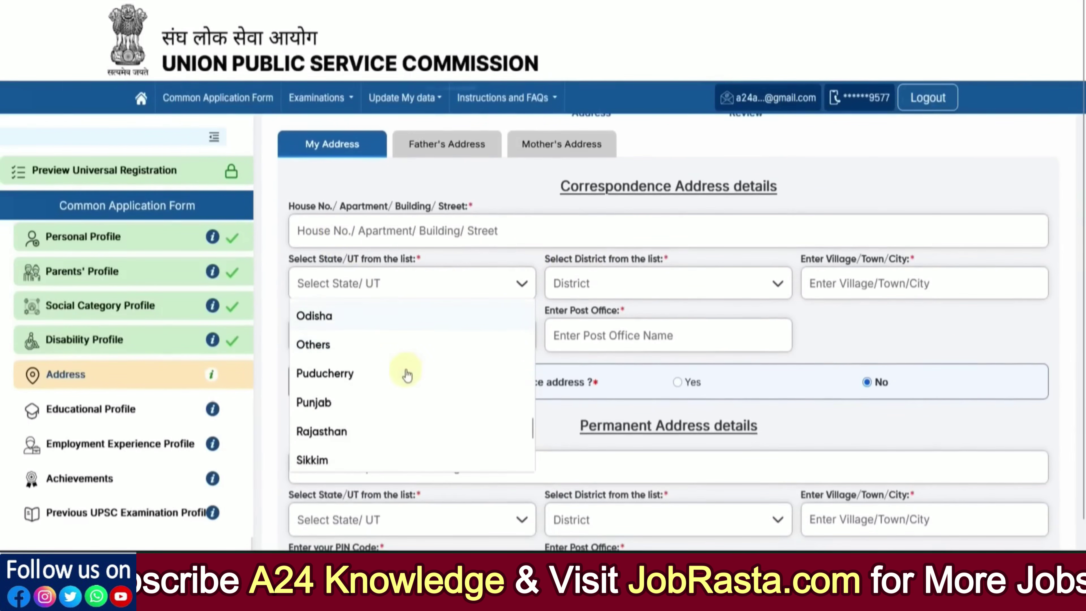
scroll(406, 375, "down", 1)
left_click(360, 403)
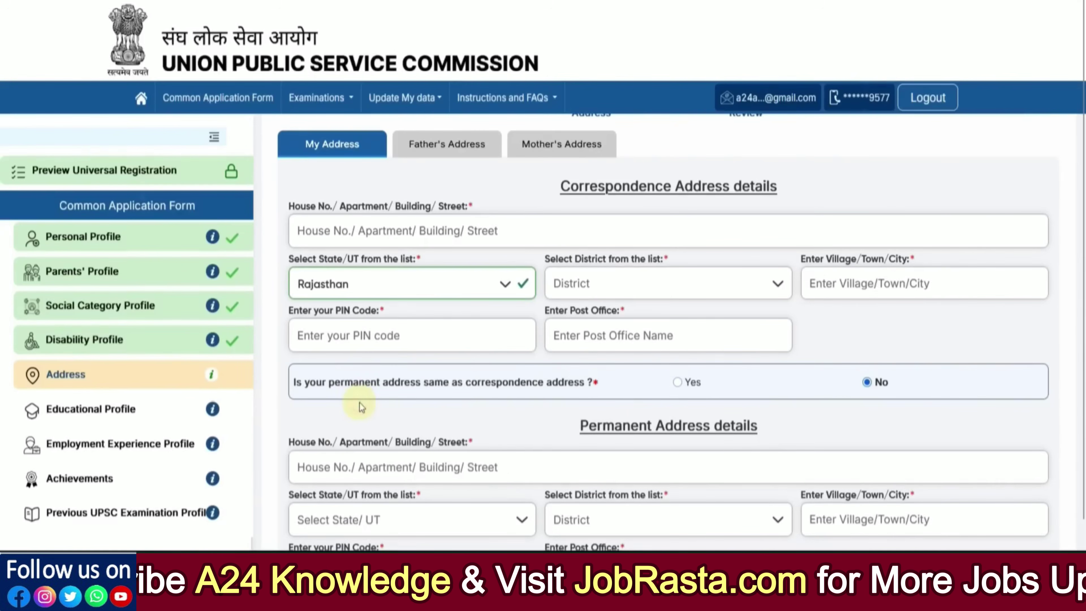
left_click(616, 280)
left_click(594, 342)
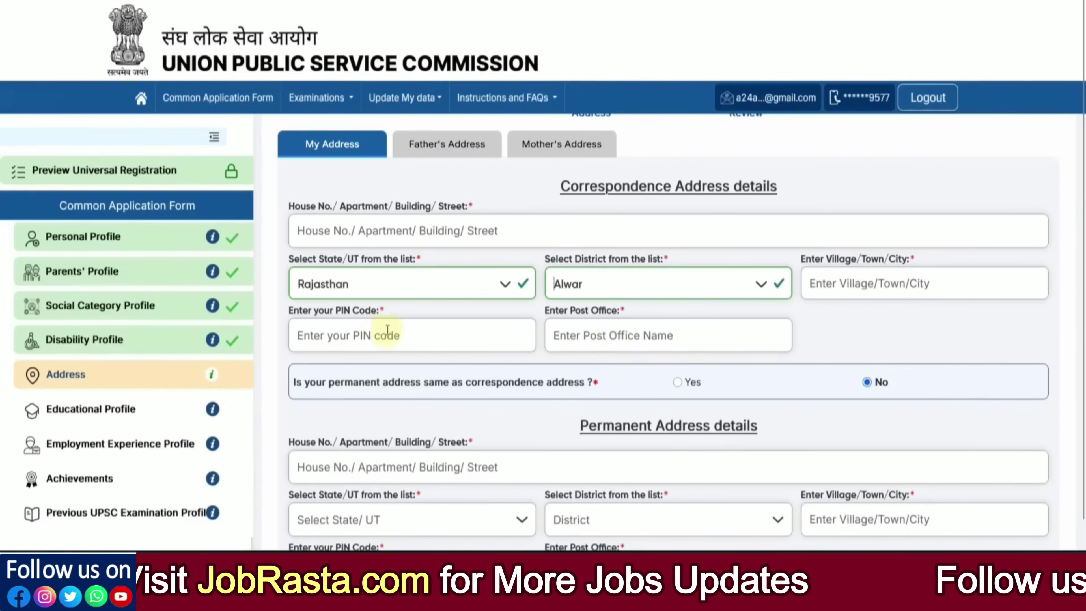
scroll(868, 332, "down", 2)
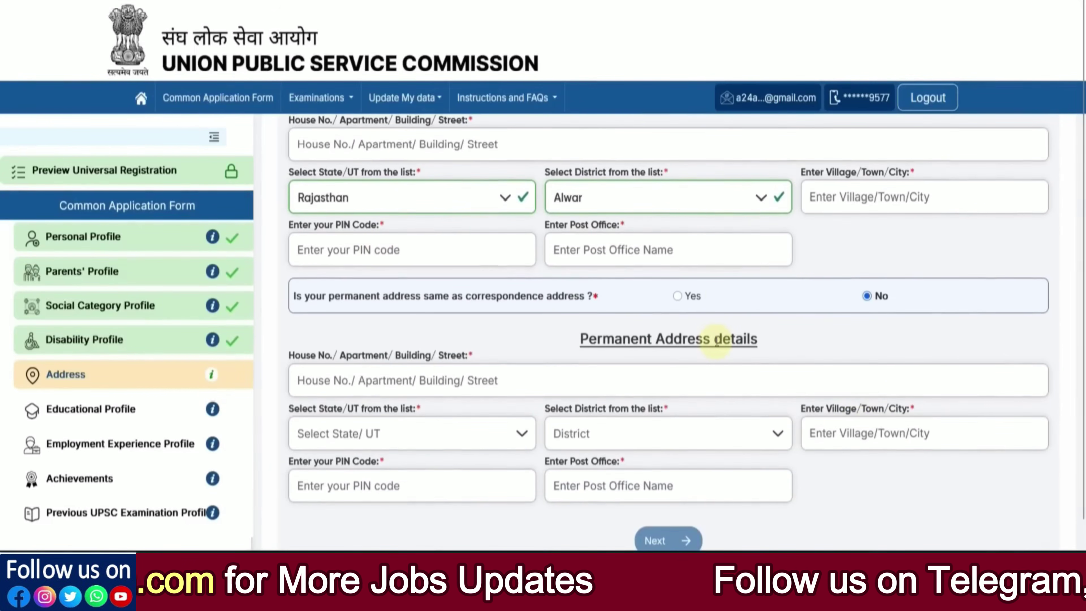
scroll(716, 342, "down", 1)
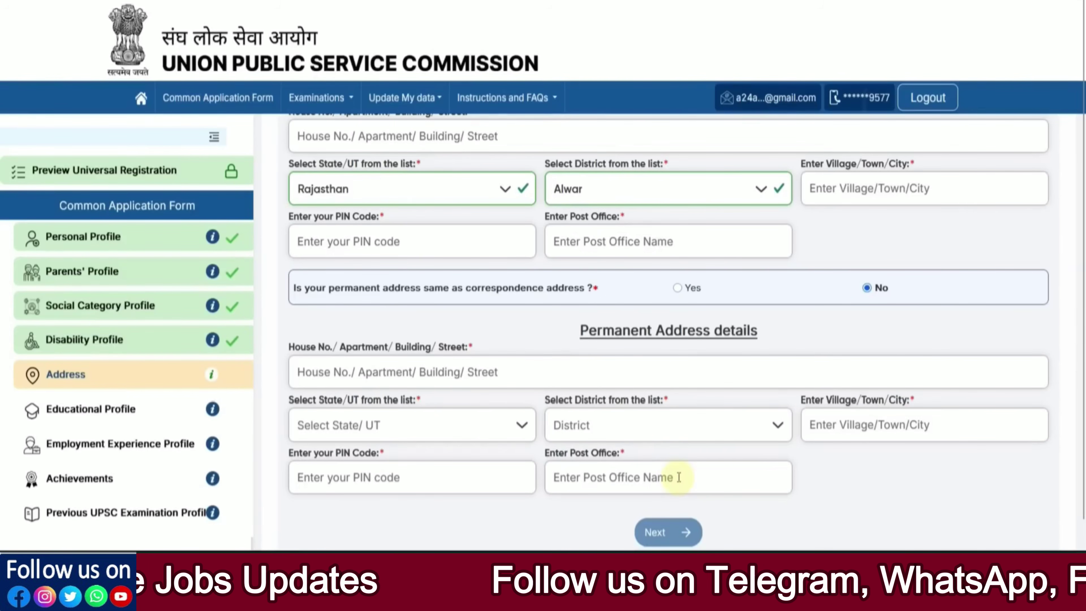
scroll(677, 475, "up", 2)
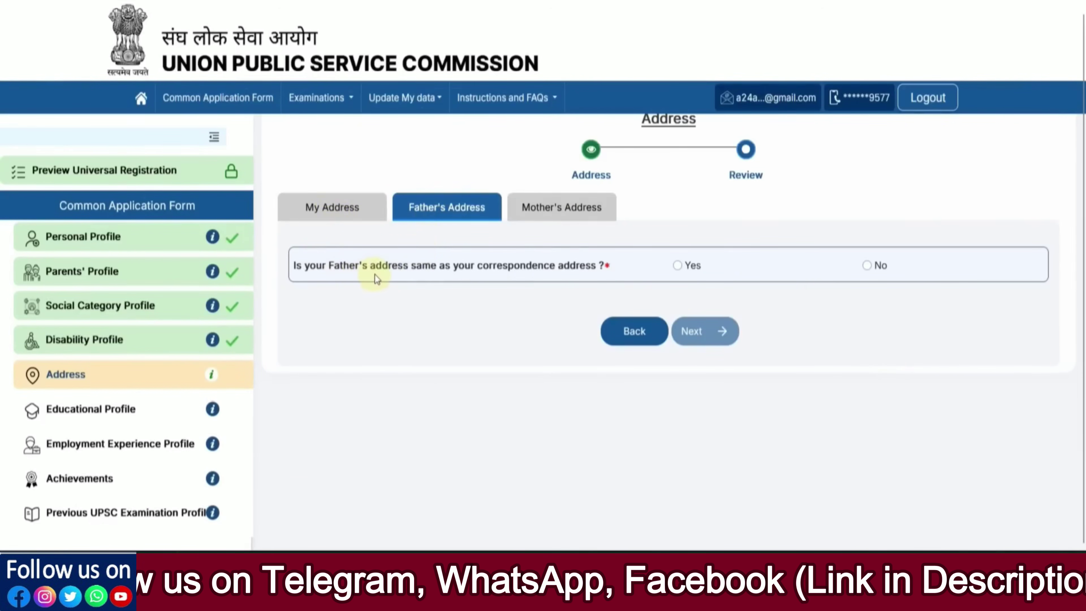
Answer Yes that the father's address matches the correspondence address
left_click(678, 266)
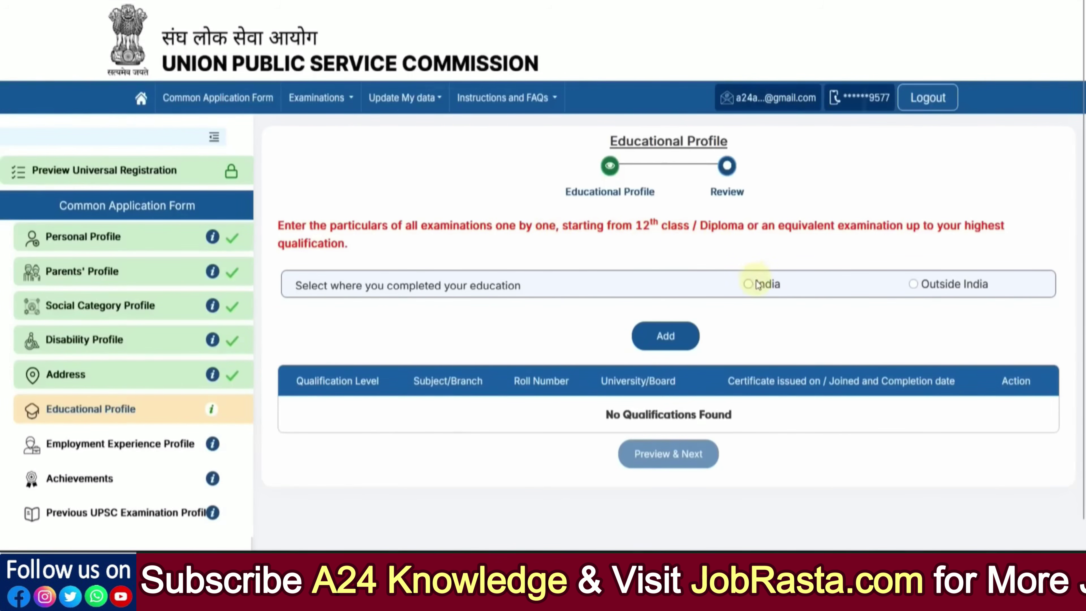
Start a qualification completed in India at Higher Secondary (10+2) level
left_click(747, 285)
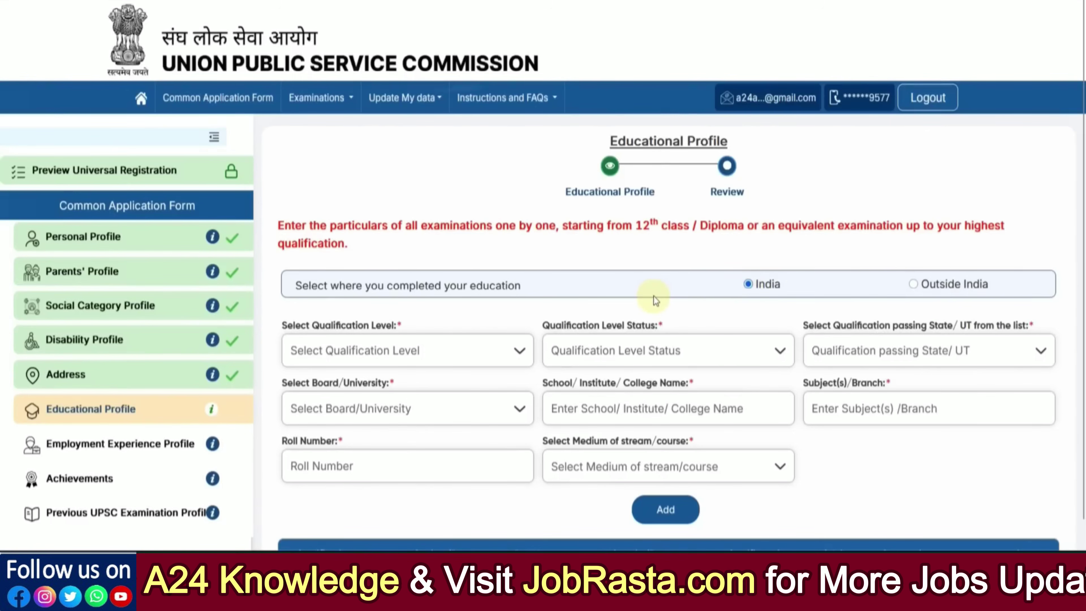
scroll(750, 316, "down", 2)
left_click(428, 265)
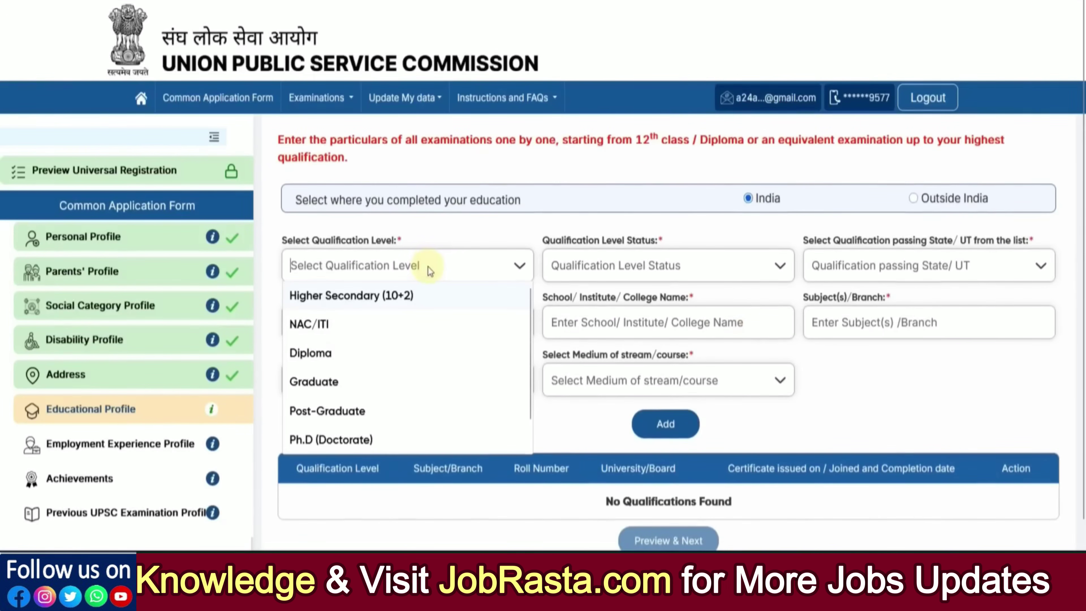
scroll(410, 309, "down", 1)
scroll(407, 311, "up", 1)
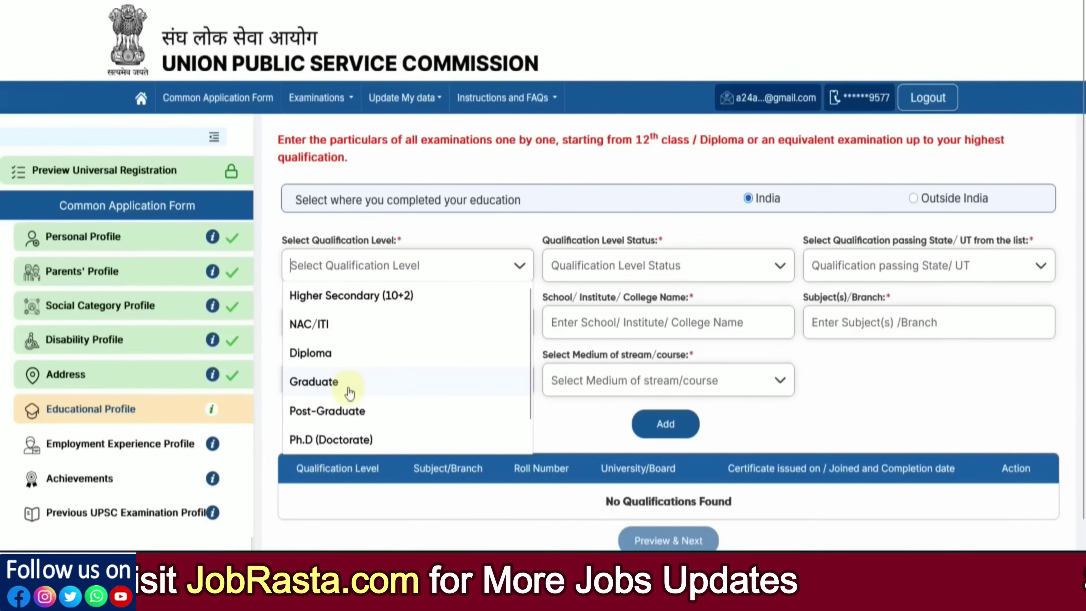
left_click(361, 300)
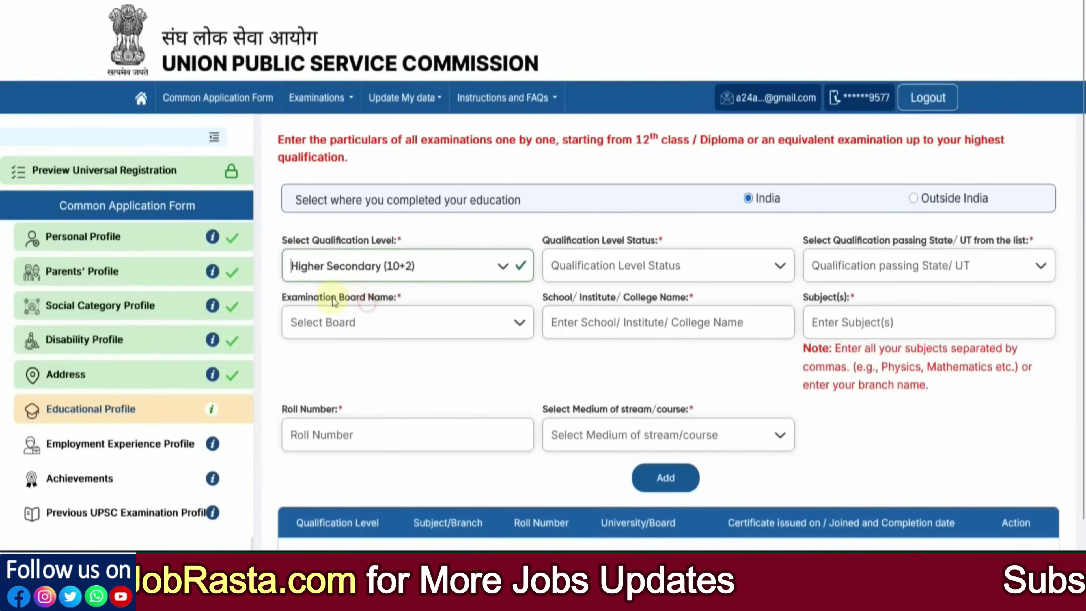
left_click(601, 275)
left_click(597, 320)
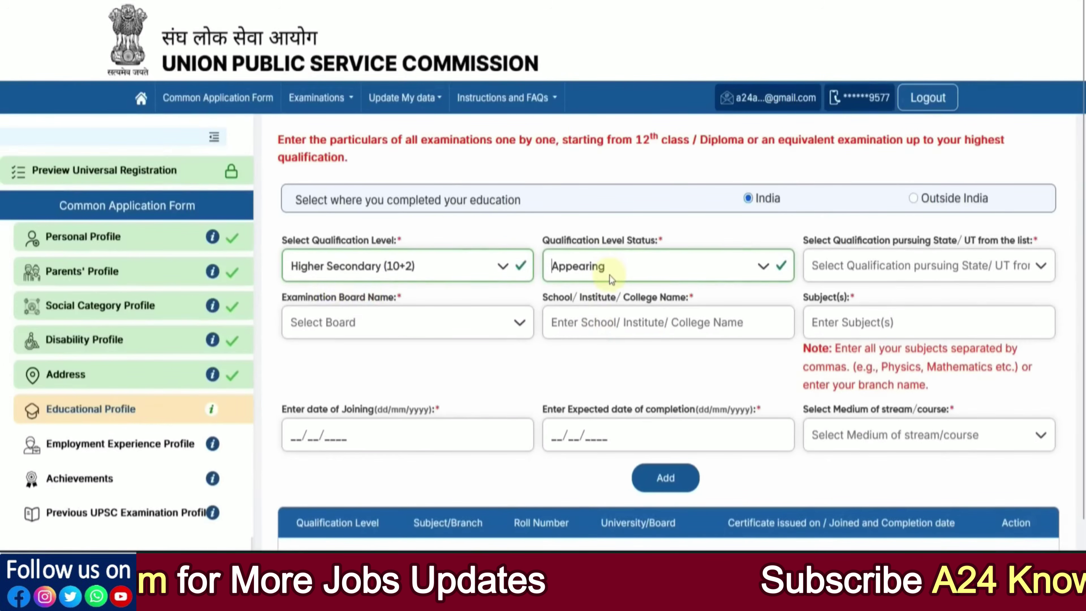
scroll(533, 304, "down", 1)
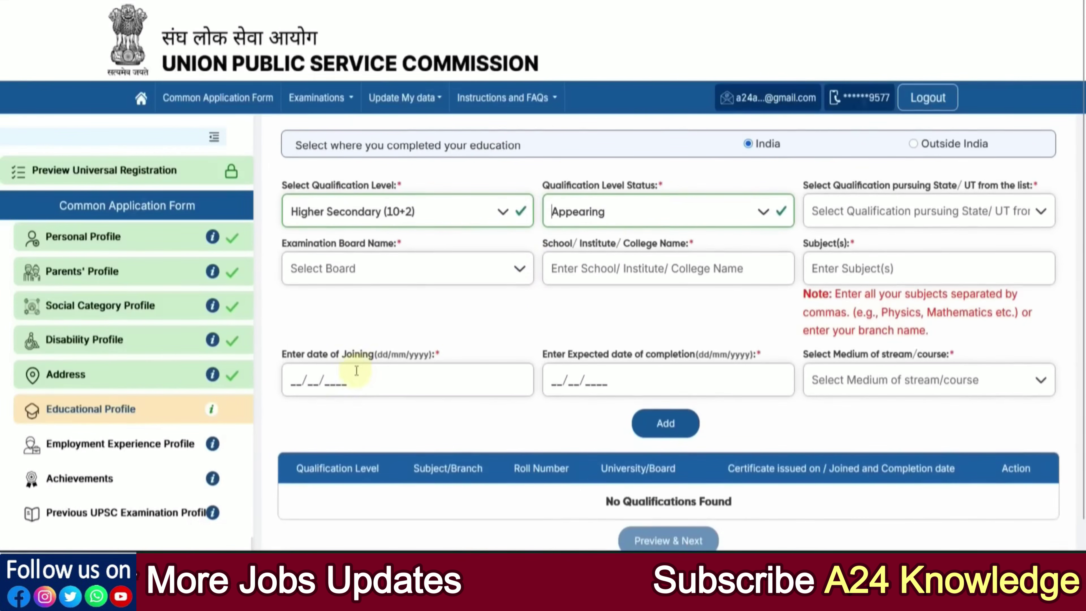
Switch the 10+2 qualification status from Appearing to Completed
left_click(317, 379)
left_click(552, 382)
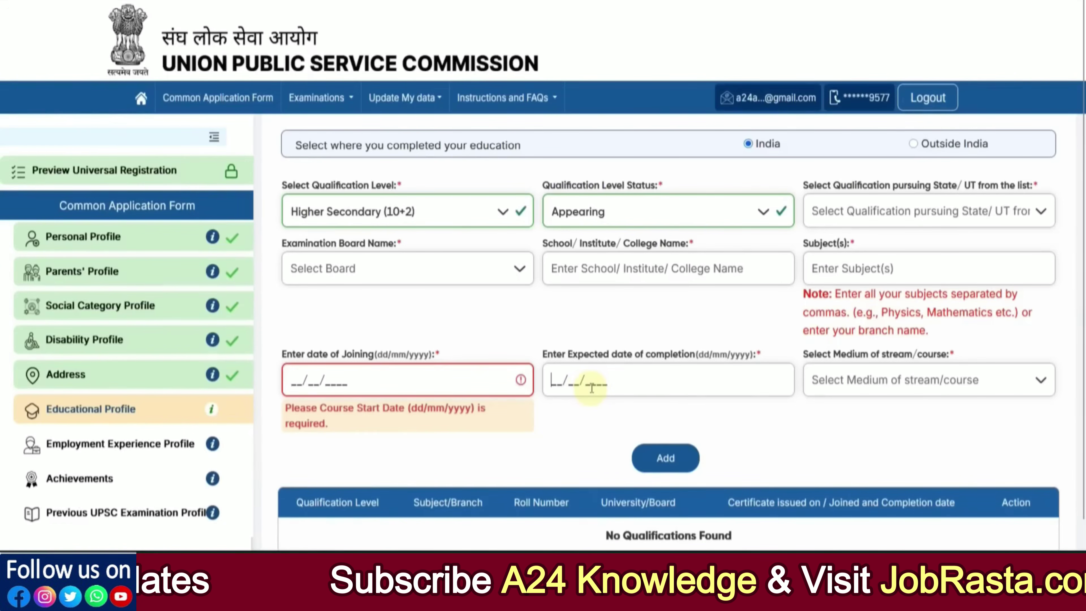
scroll(684, 389, "down", 1)
left_click(851, 352)
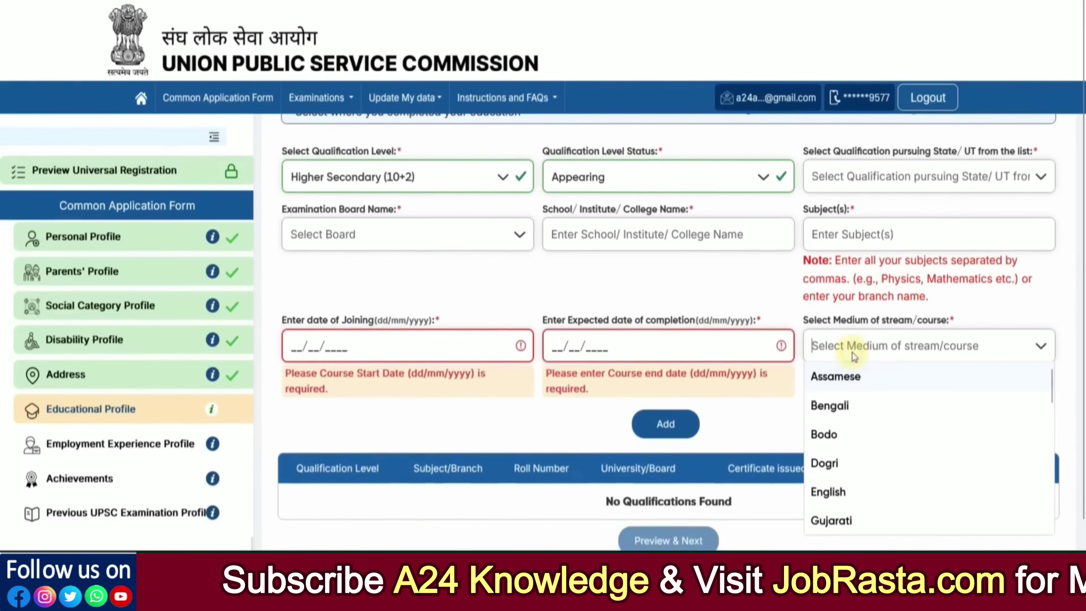
left_click(638, 279)
left_click(586, 179)
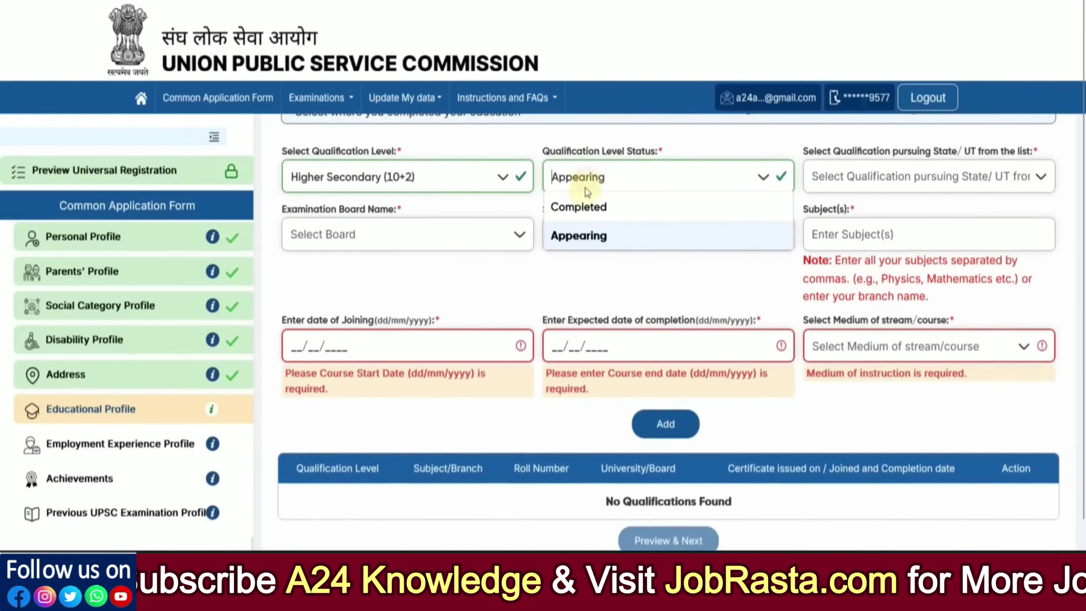
left_click(585, 208)
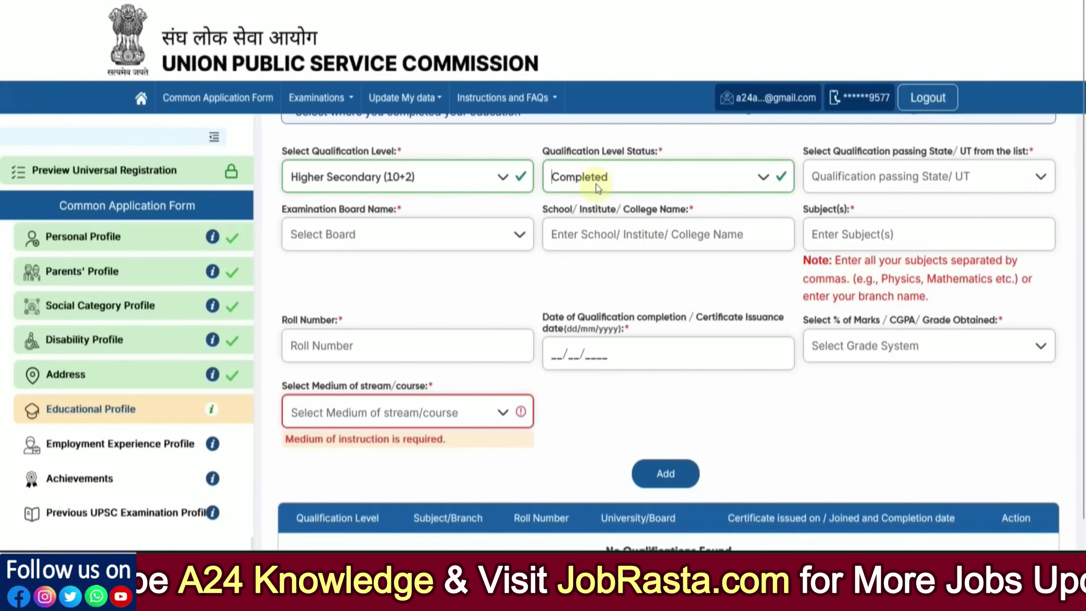
Set passing state Rajasthan and board Board of Secondary Education Rajasthan
left_click(907, 182)
scroll(897, 274, "down", 5)
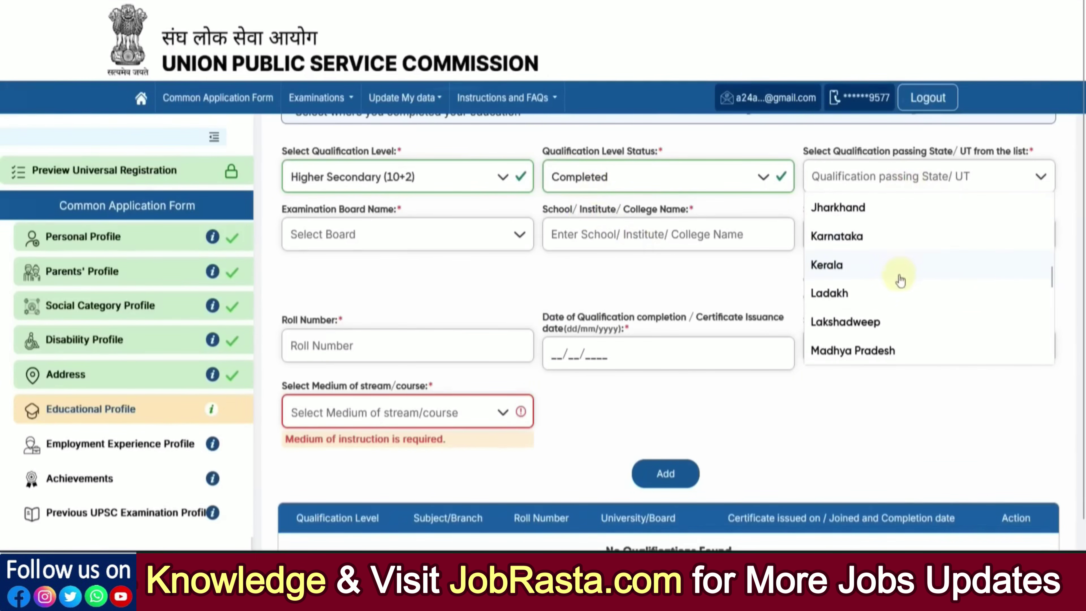
scroll(855, 302, "down", 3)
left_click(842, 345)
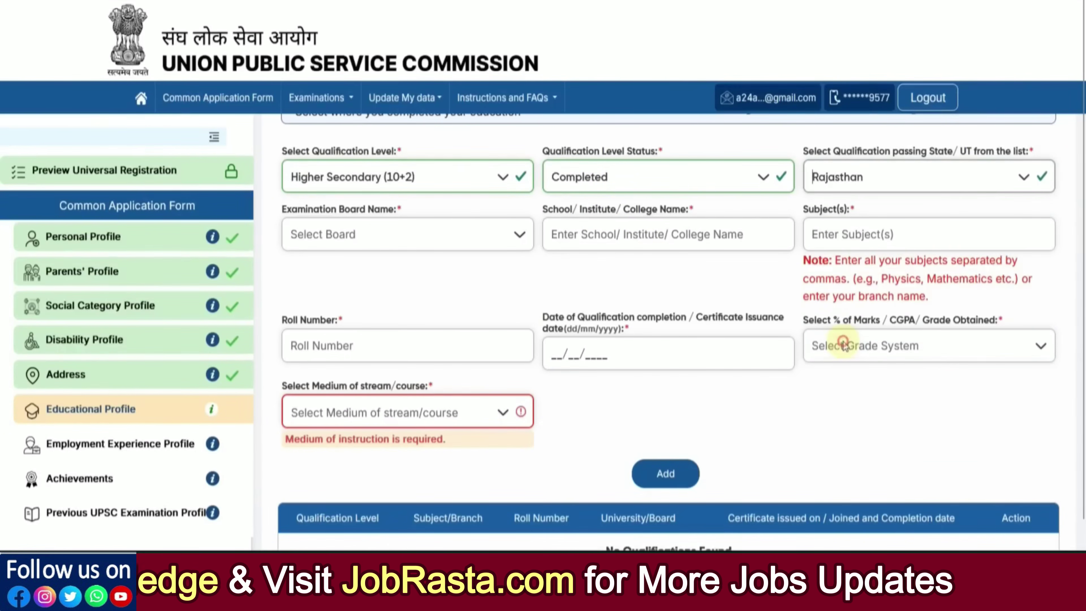
left_click(392, 238)
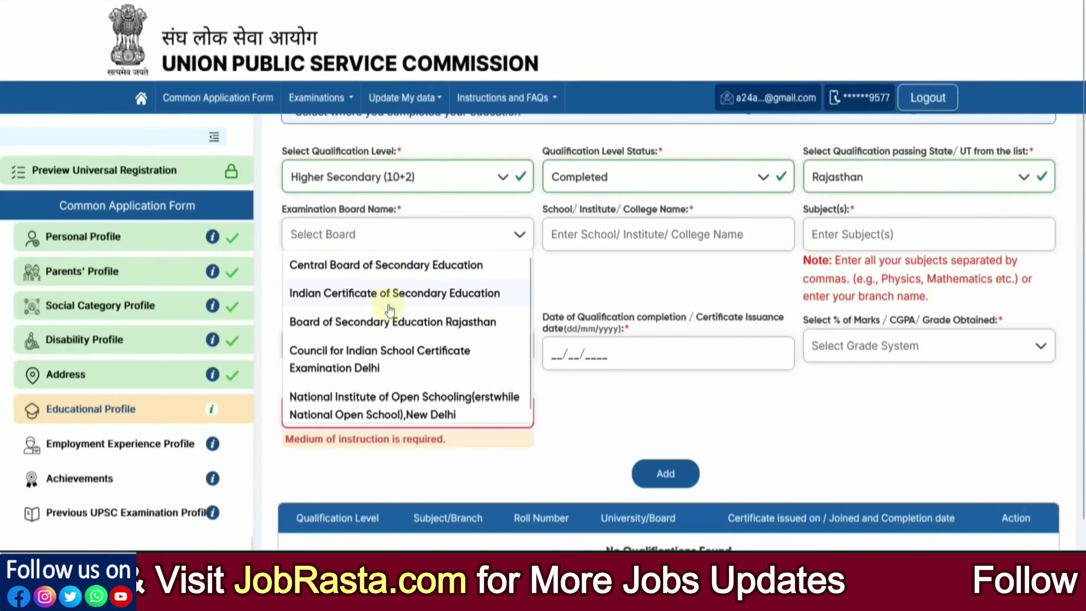
left_click(389, 322)
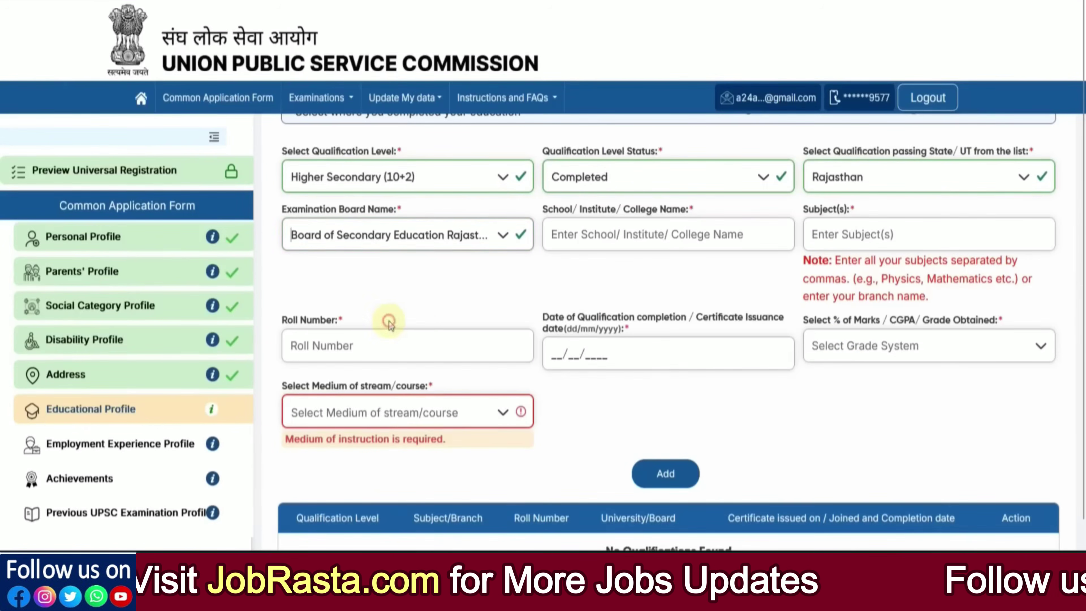
Enter school name 'Rks School' and subjects Math, Physics, Hindi, Chemistry
left_click(572, 247)
type("Rks Scho")
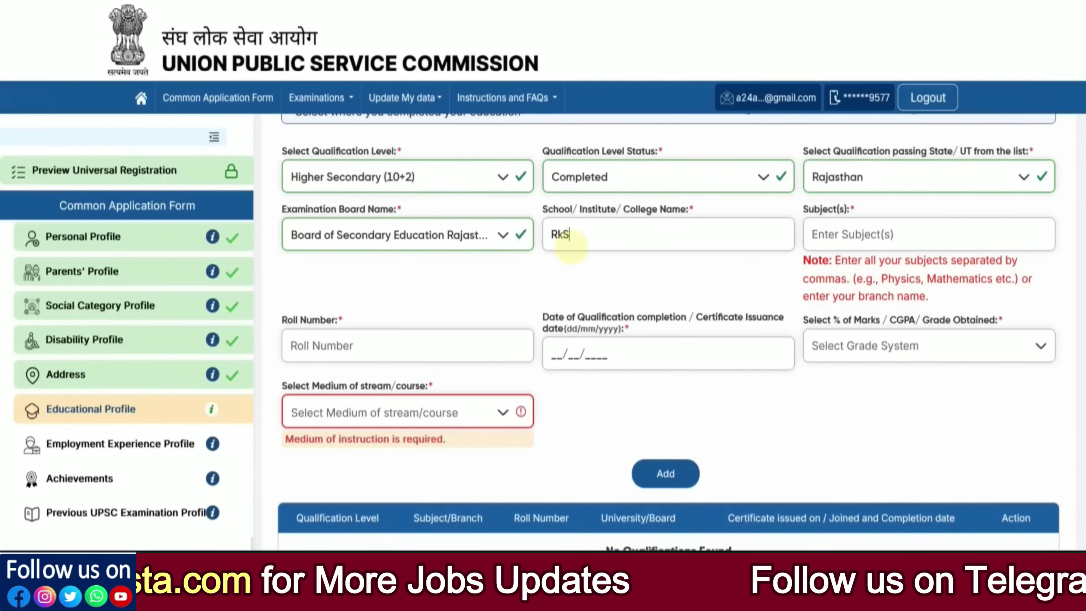
type("ol")
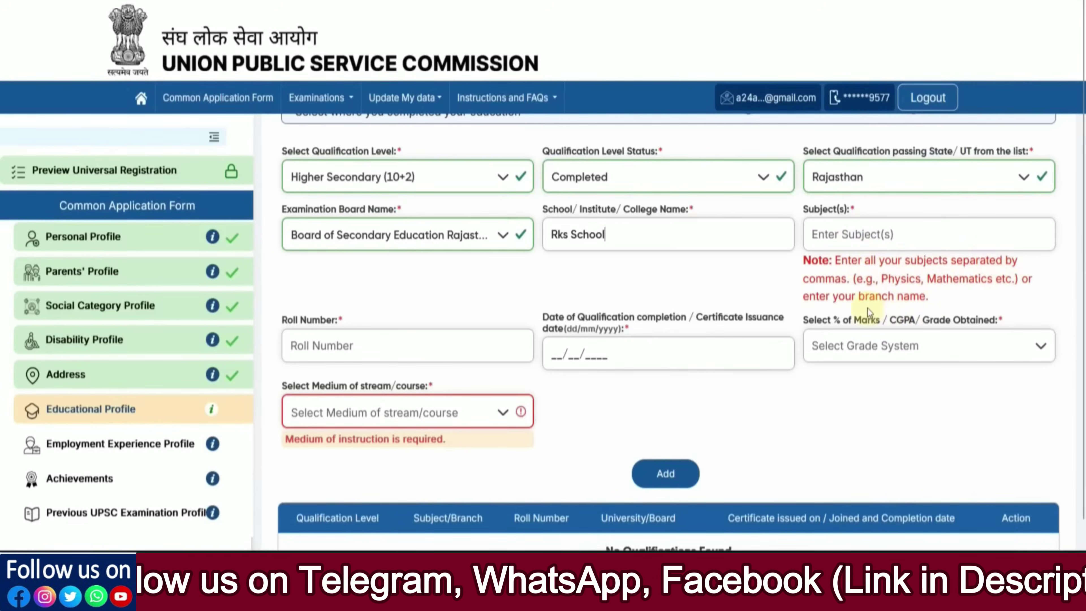
left_click(847, 244)
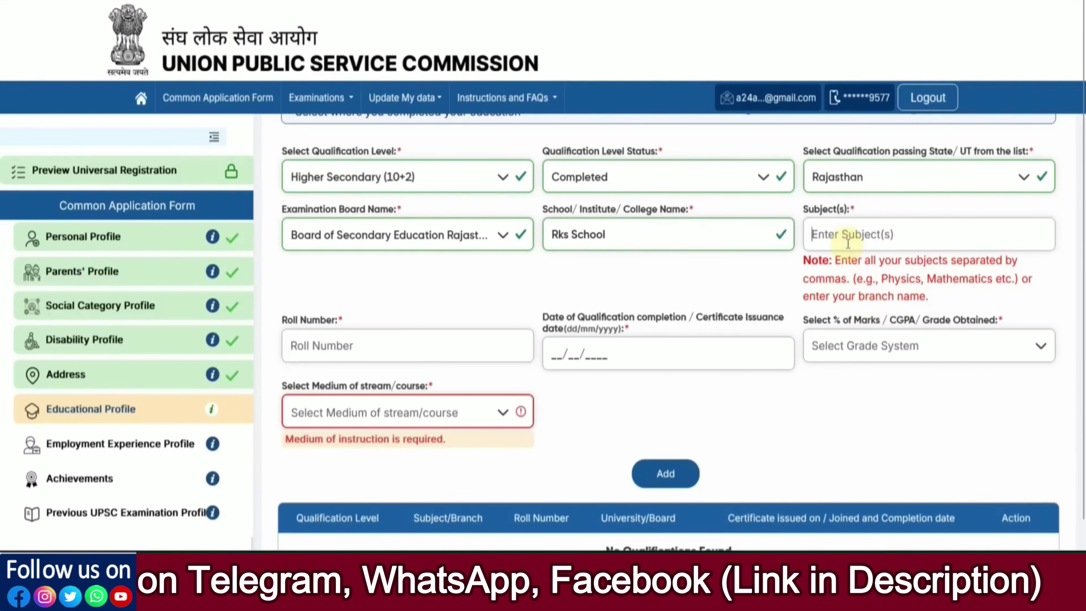
type("ScienC")
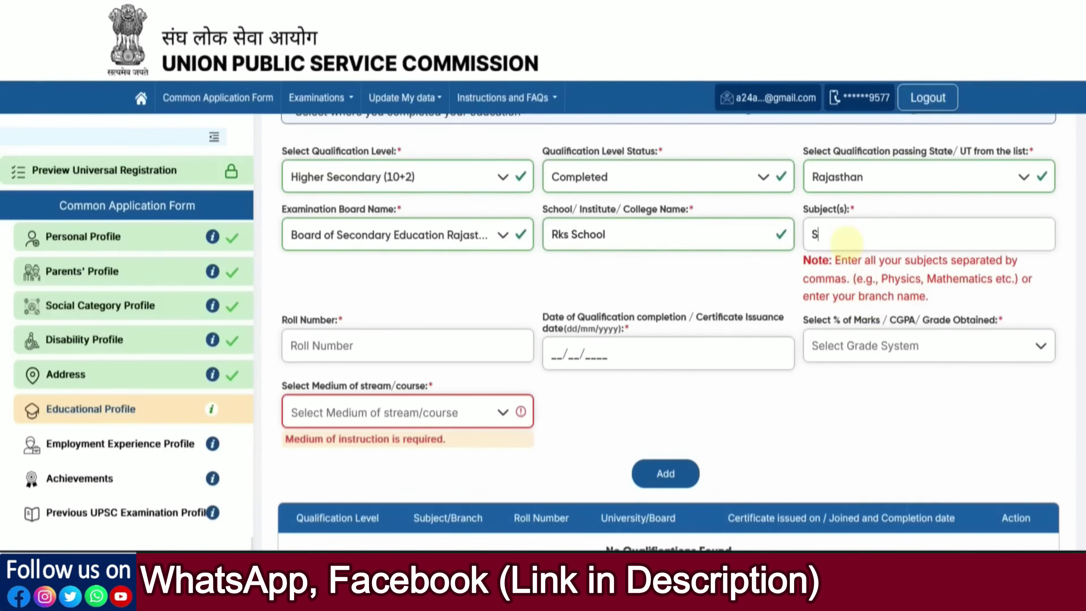
key("BackSpace")
type("Math")
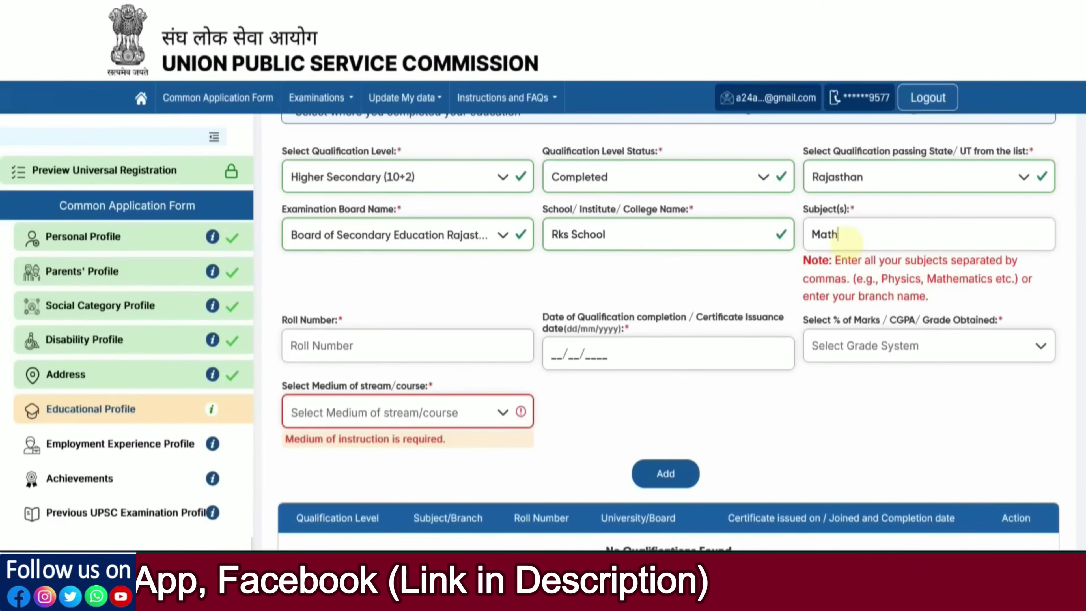
type(", PhyS")
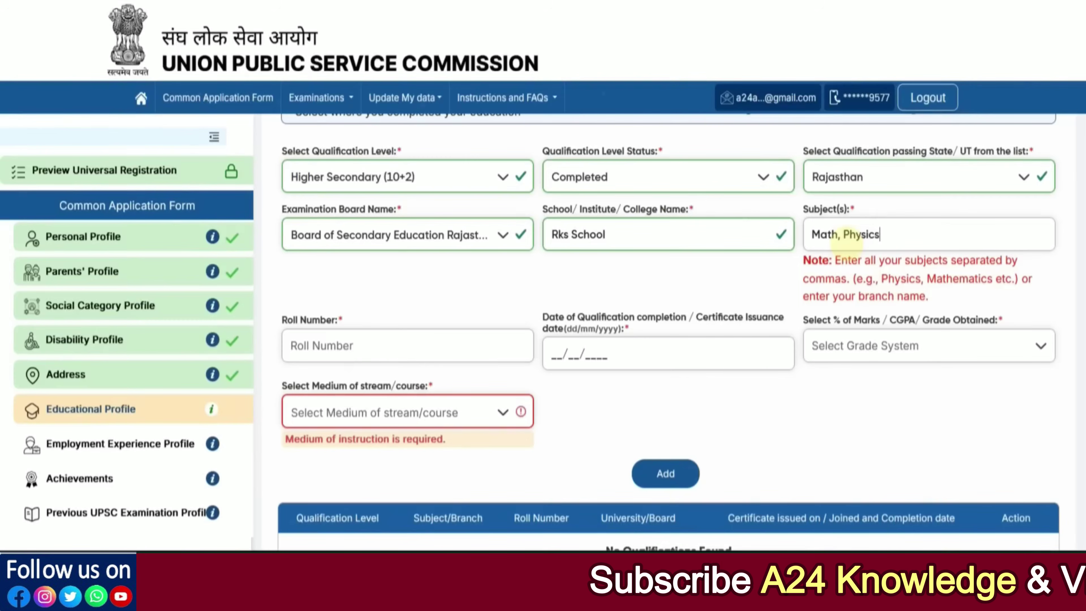
type("ics, Hindi,")
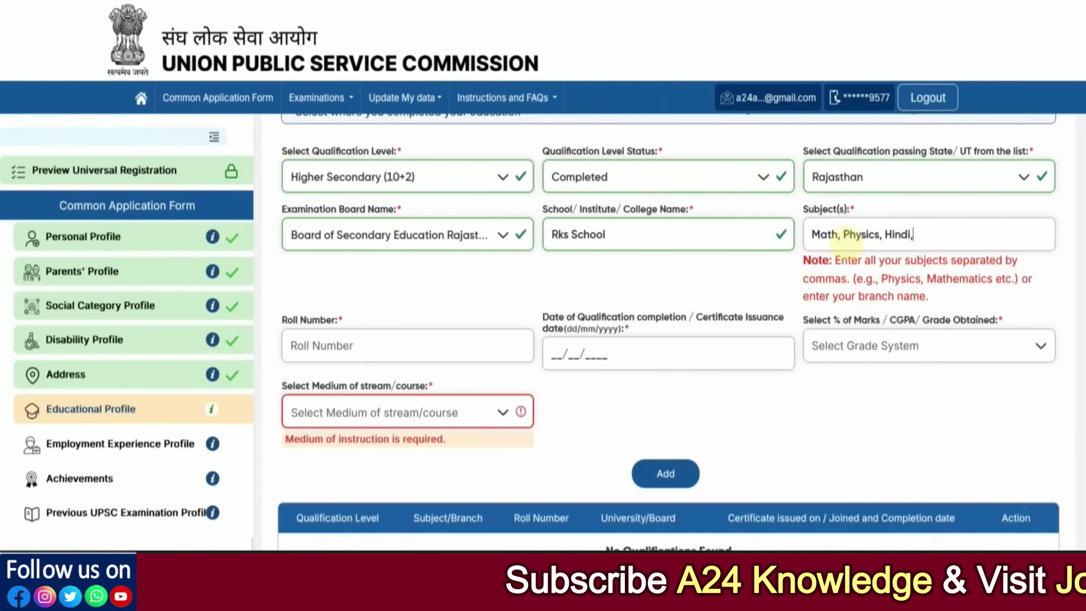
type(" CH")
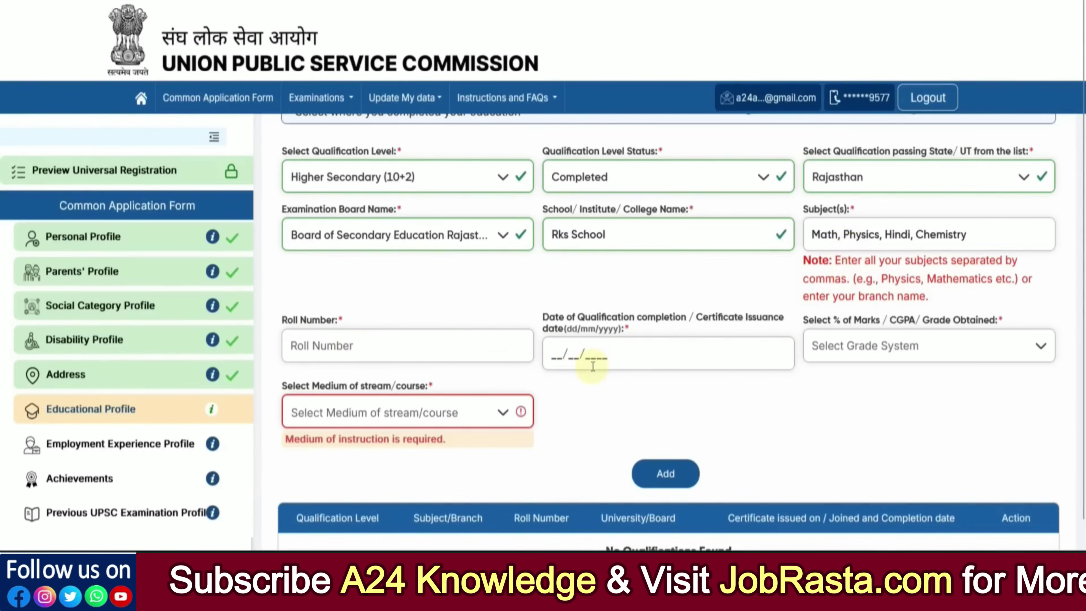
Record 76 percentage marks and Hindi as the medium of instruction
left_click(881, 356)
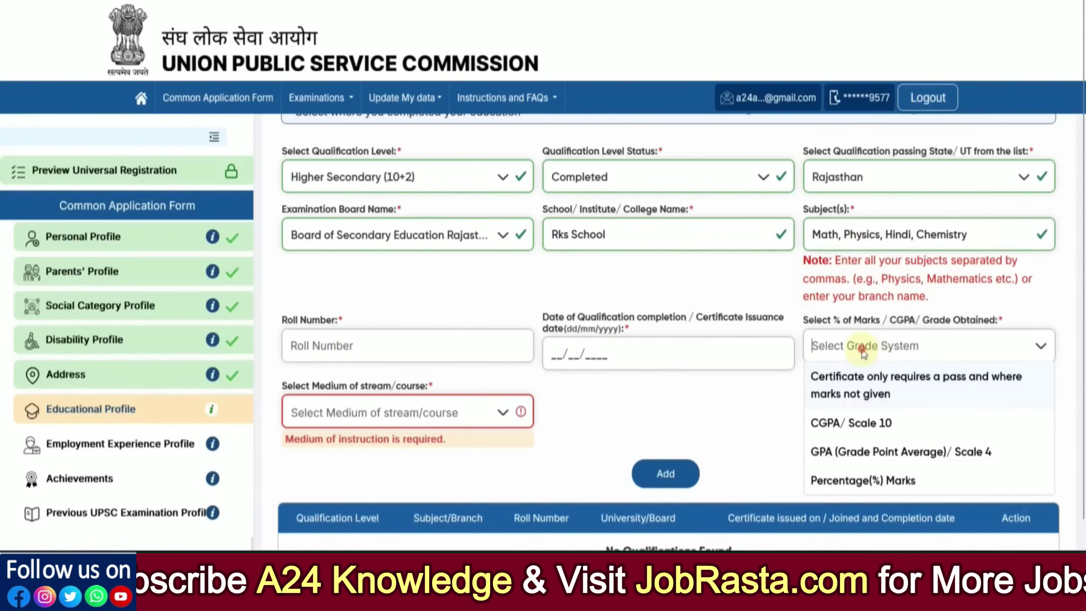
left_click(863, 480)
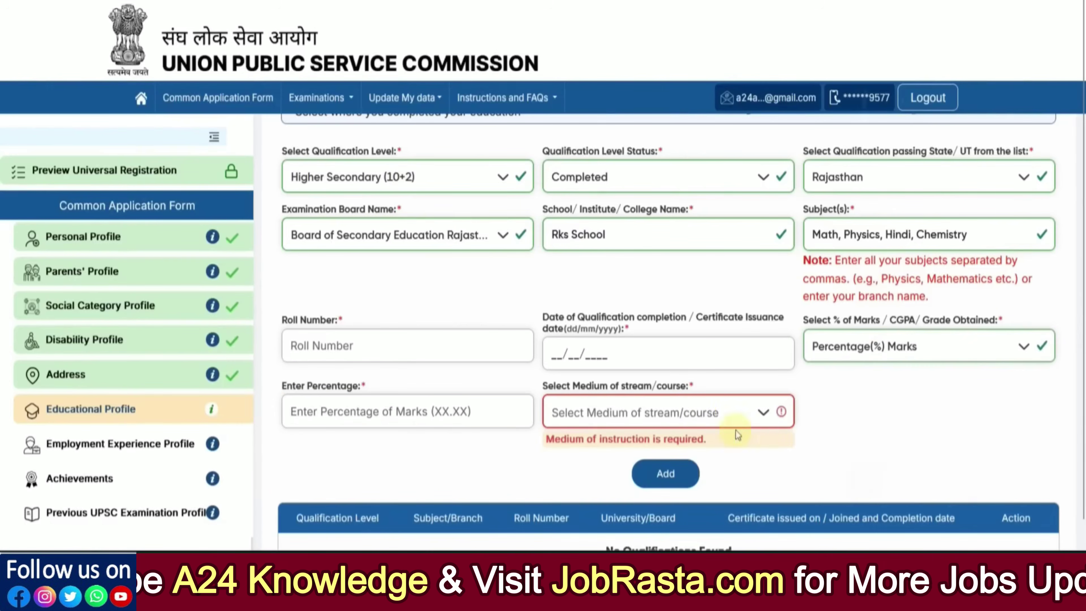
left_click(387, 405)
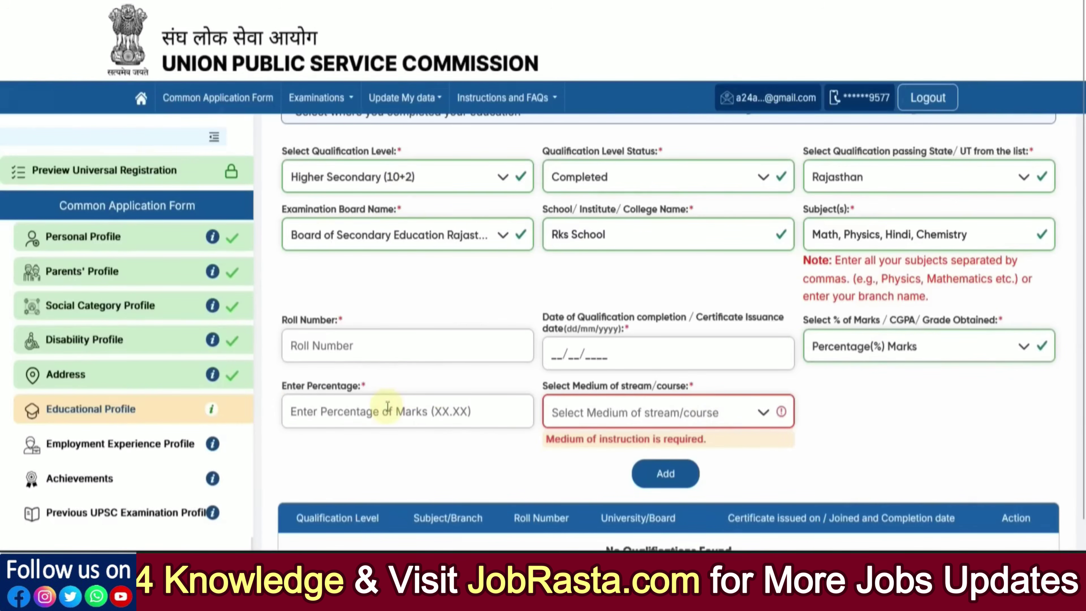
type("76")
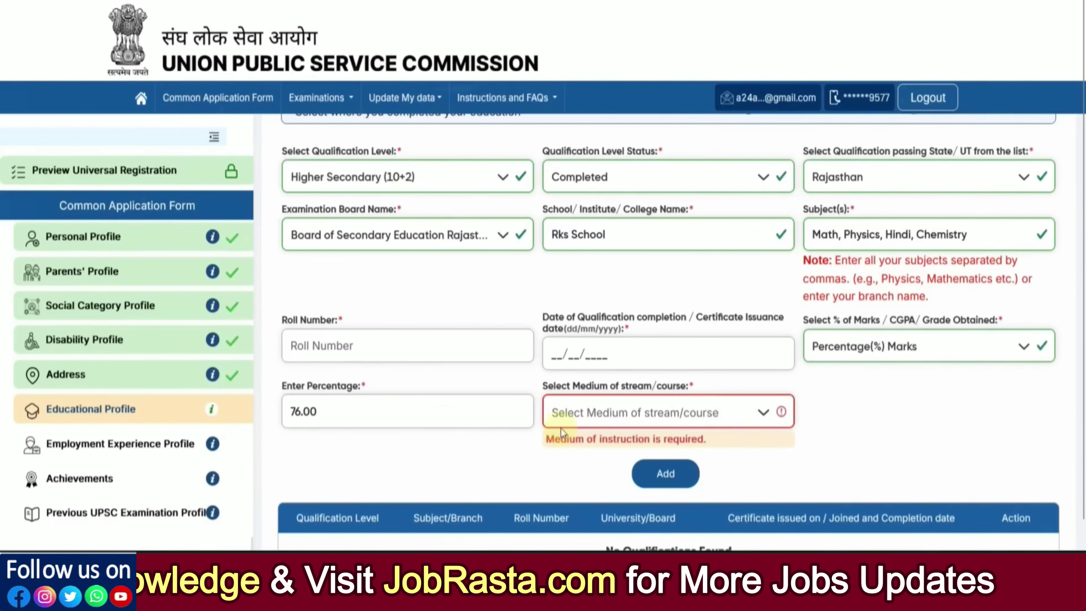
left_click(570, 418)
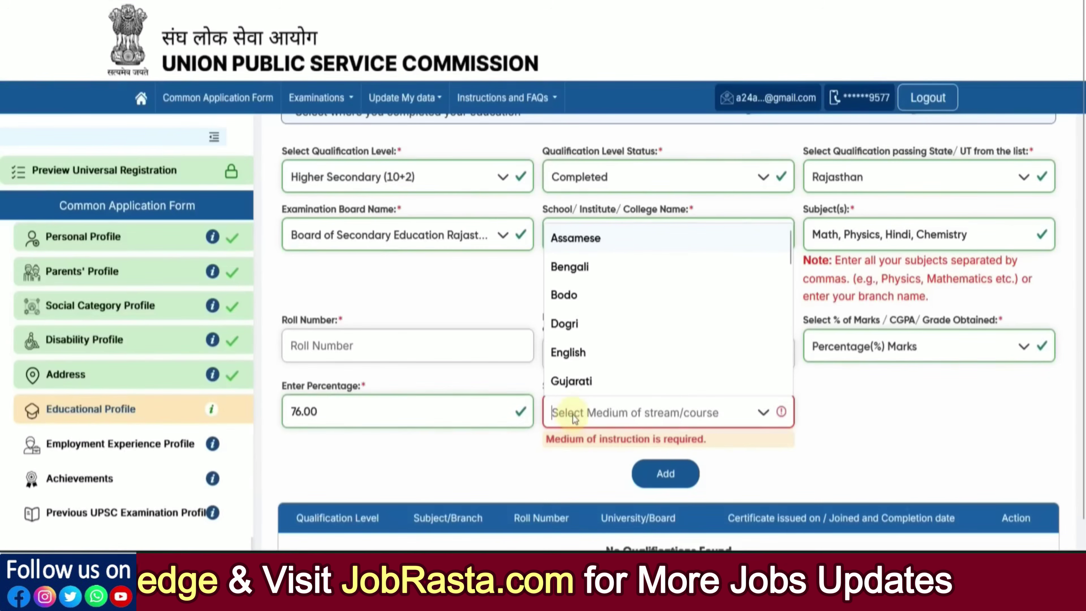
scroll(592, 326, "down", 2)
left_click(589, 323)
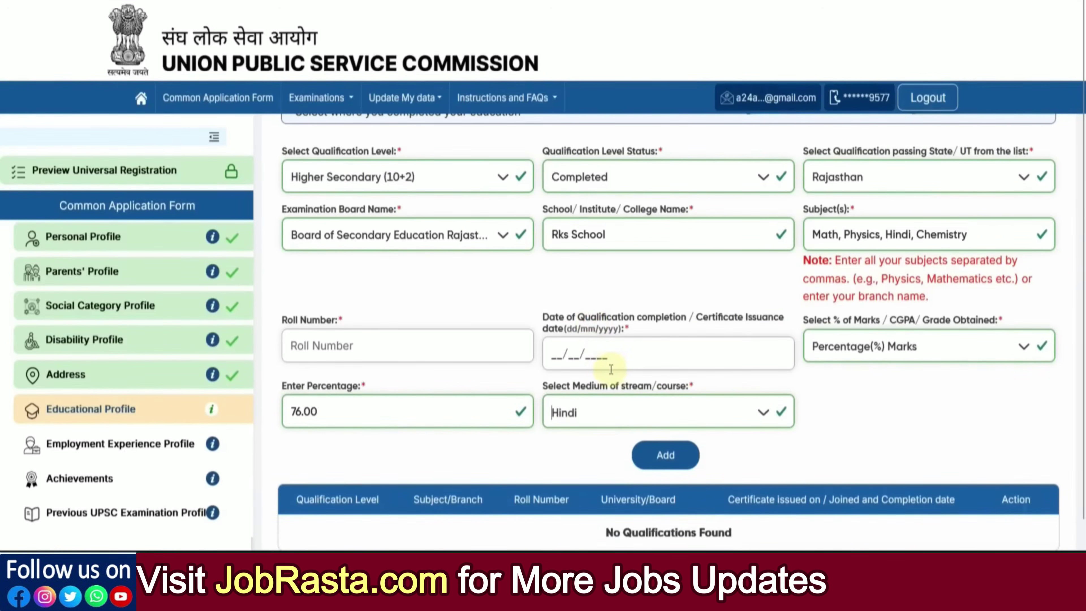
scroll(513, 359, "down", 1)
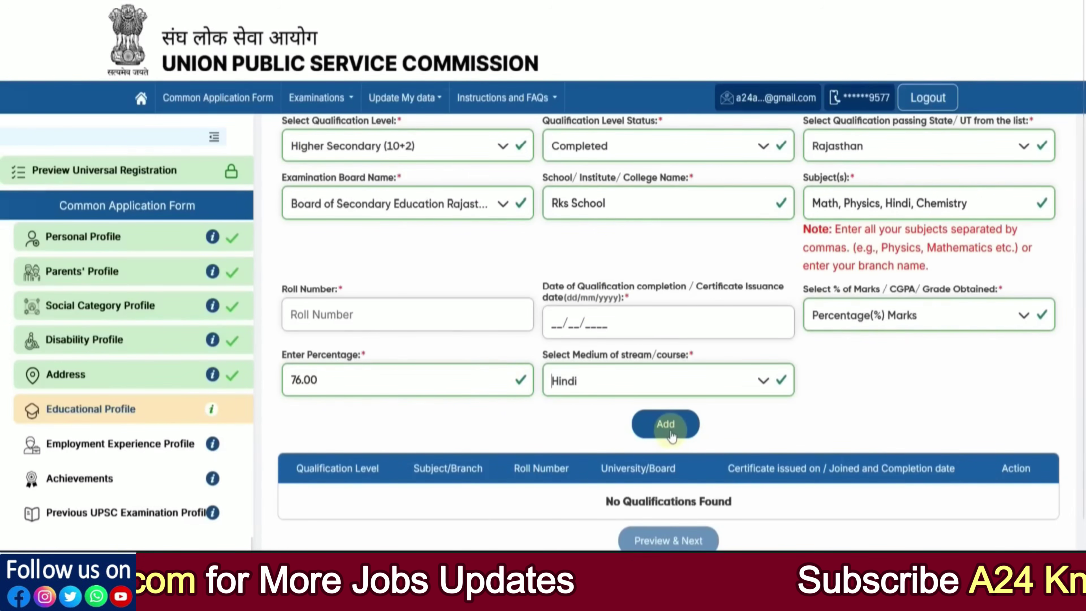
Add the Higher Secondary entry to the qualifications table
left_click(665, 423)
scroll(750, 381, "down", 1)
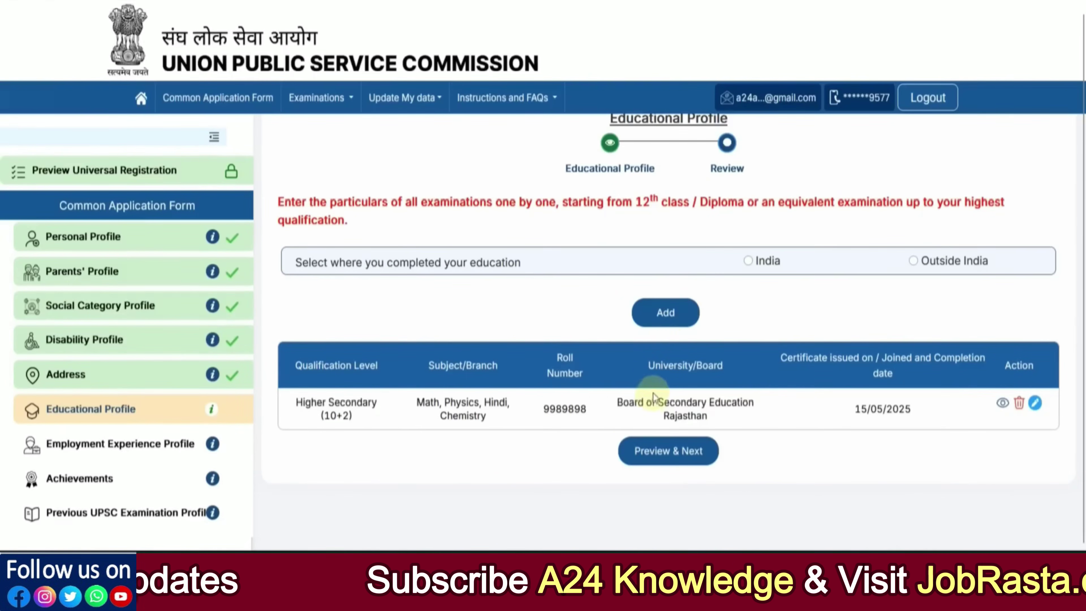
left_click(669, 320)
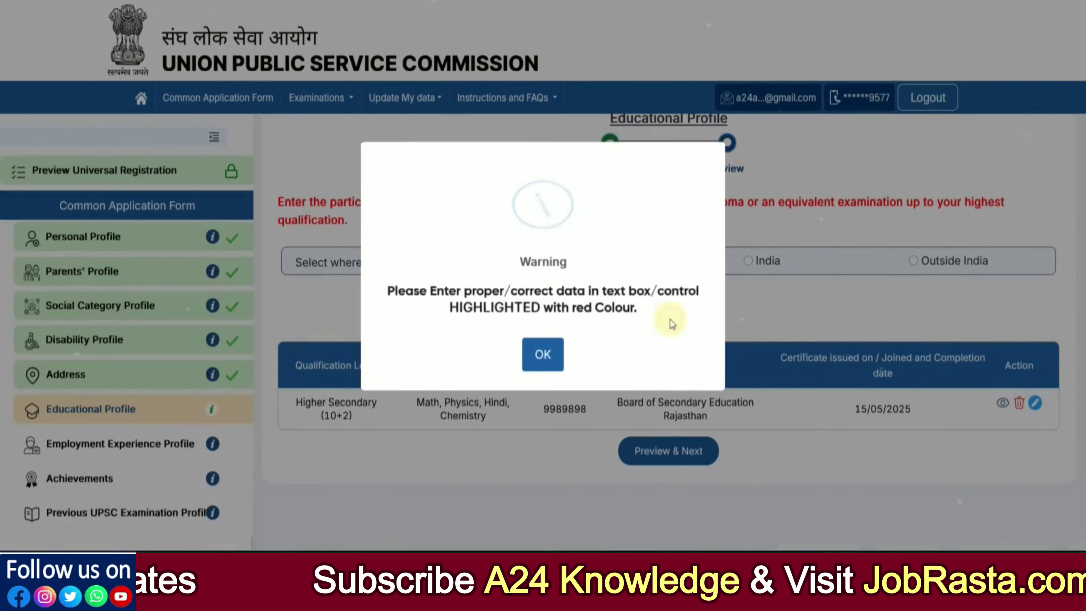
left_click(536, 363)
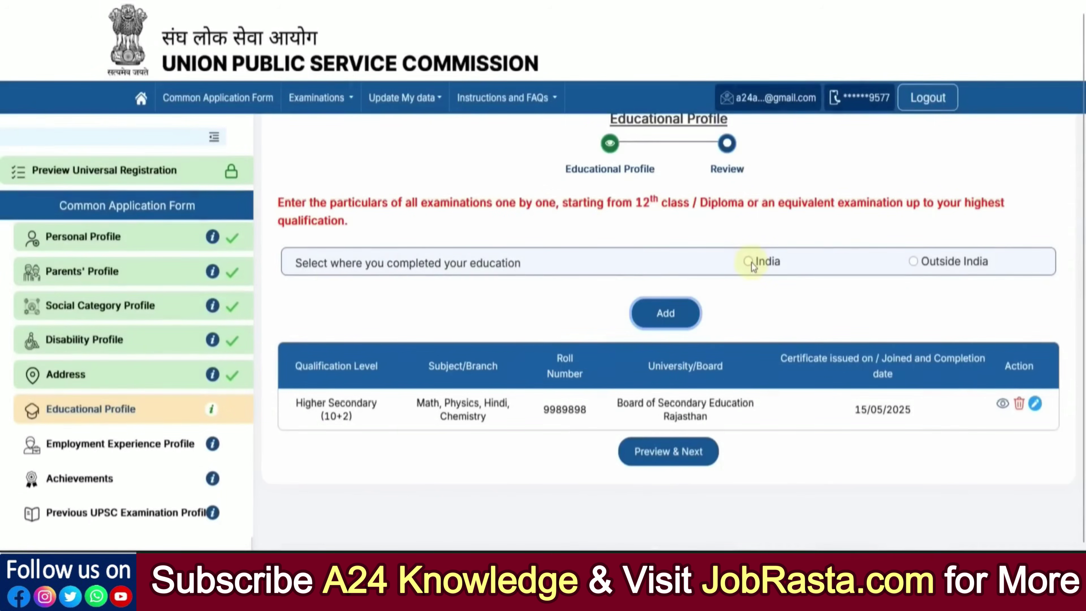
Begin a new qualification completed in India at Graduate level, status Completed
left_click(749, 262)
scroll(759, 269, "down", 3)
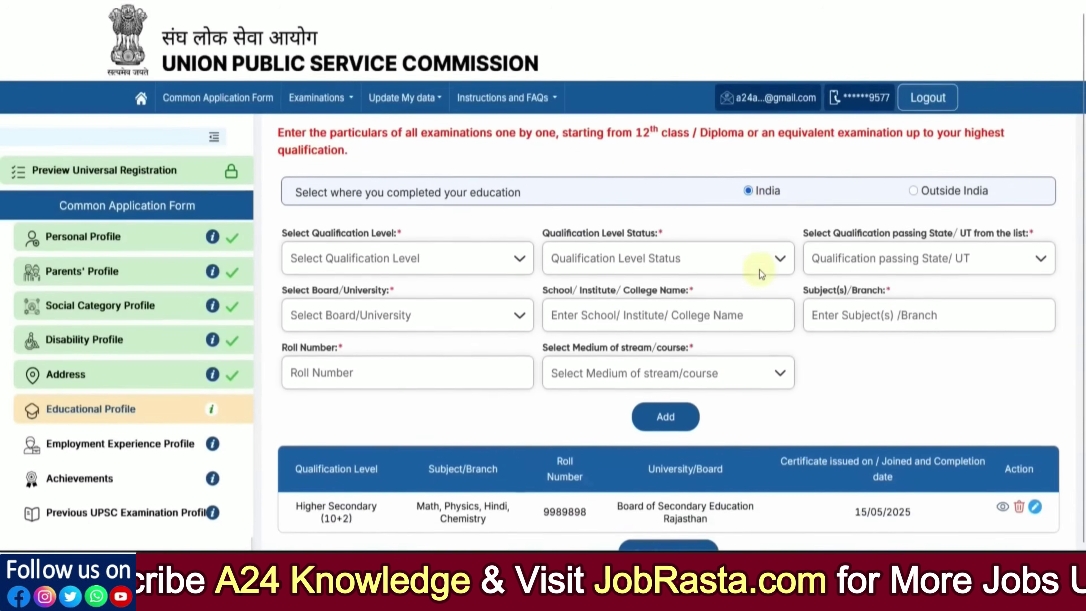
left_click(401, 224)
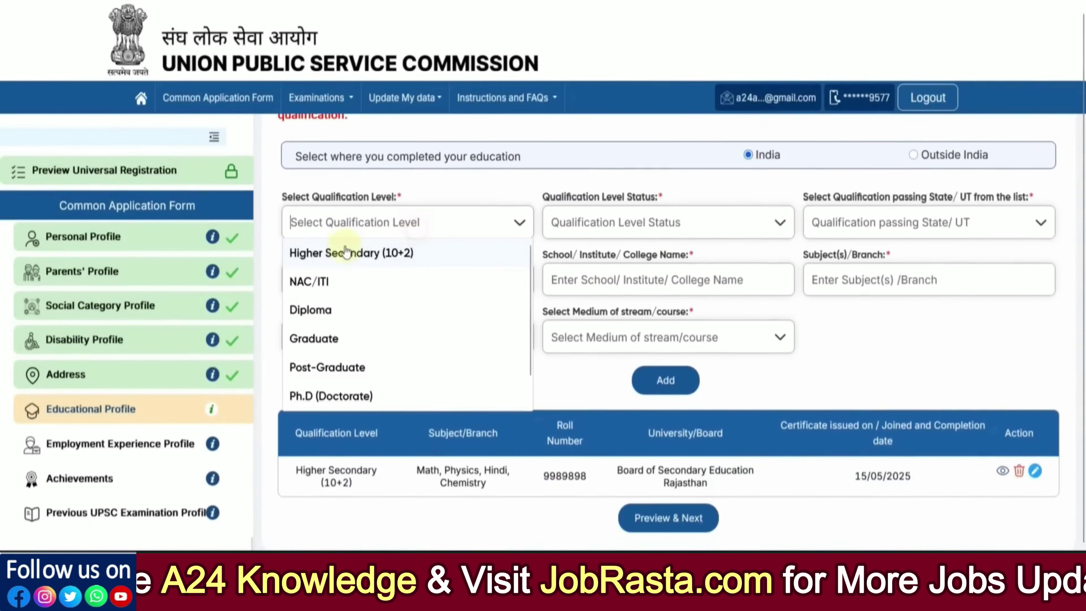
left_click(312, 310)
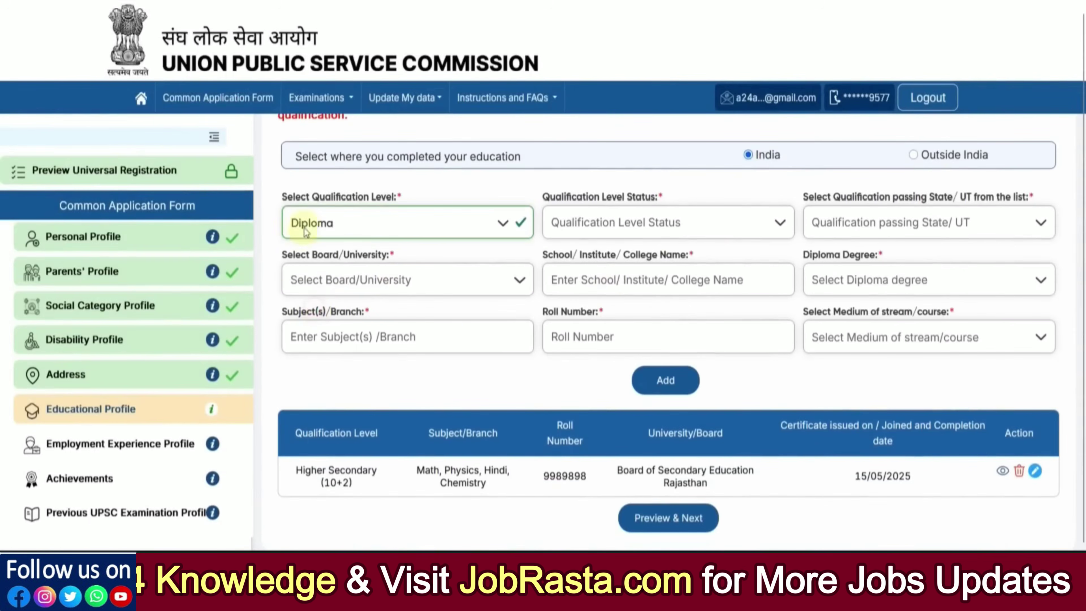
left_click(344, 221)
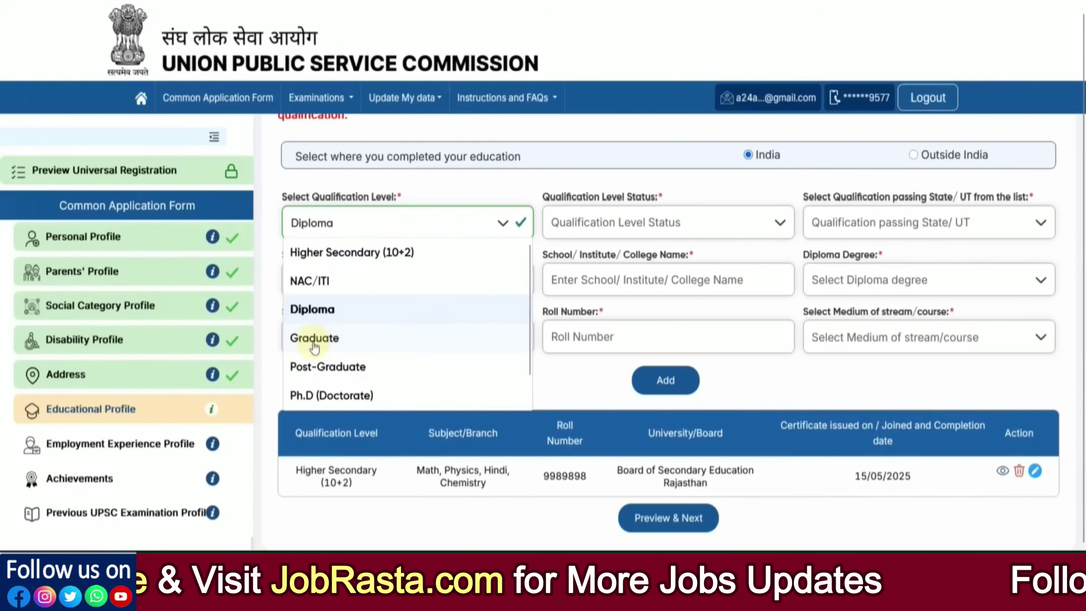
left_click(325, 340)
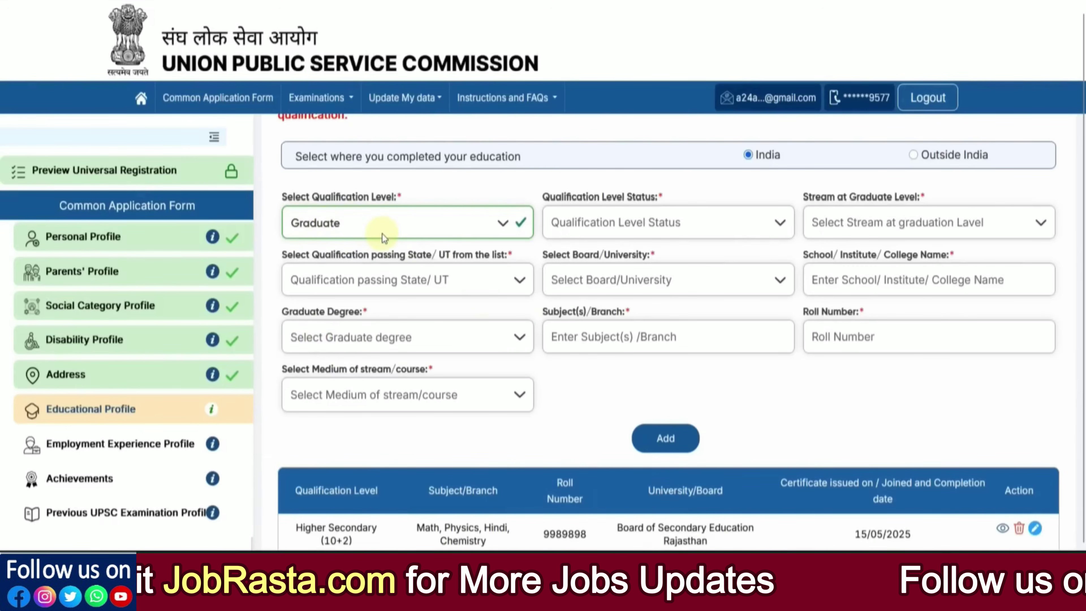
left_click(597, 234)
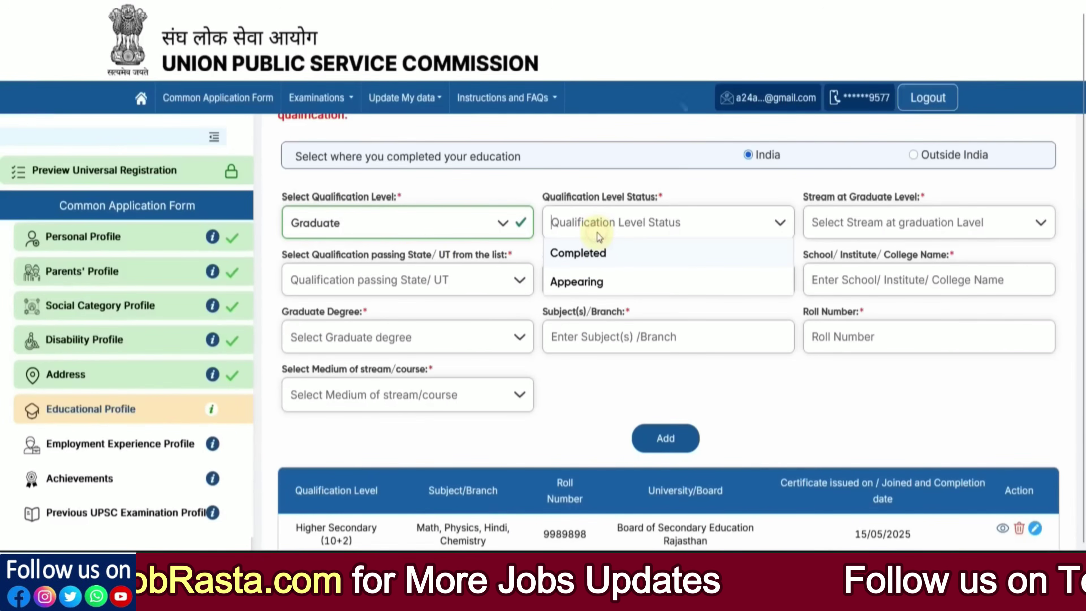
left_click(590, 259)
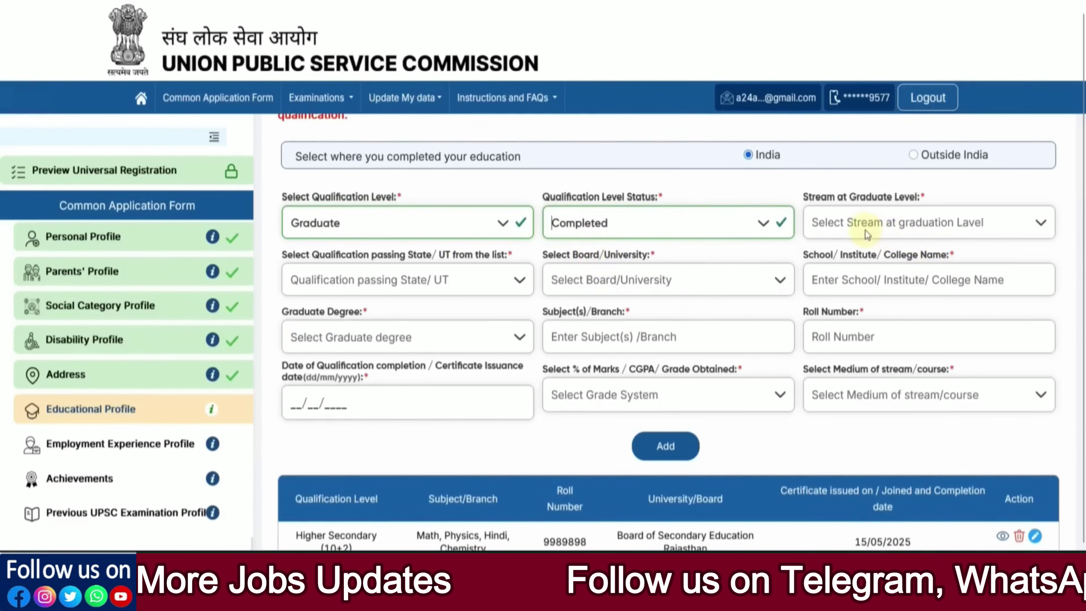
Keep the status Completed and choose Engineering as the graduate stream
left_click(721, 226)
left_click(625, 279)
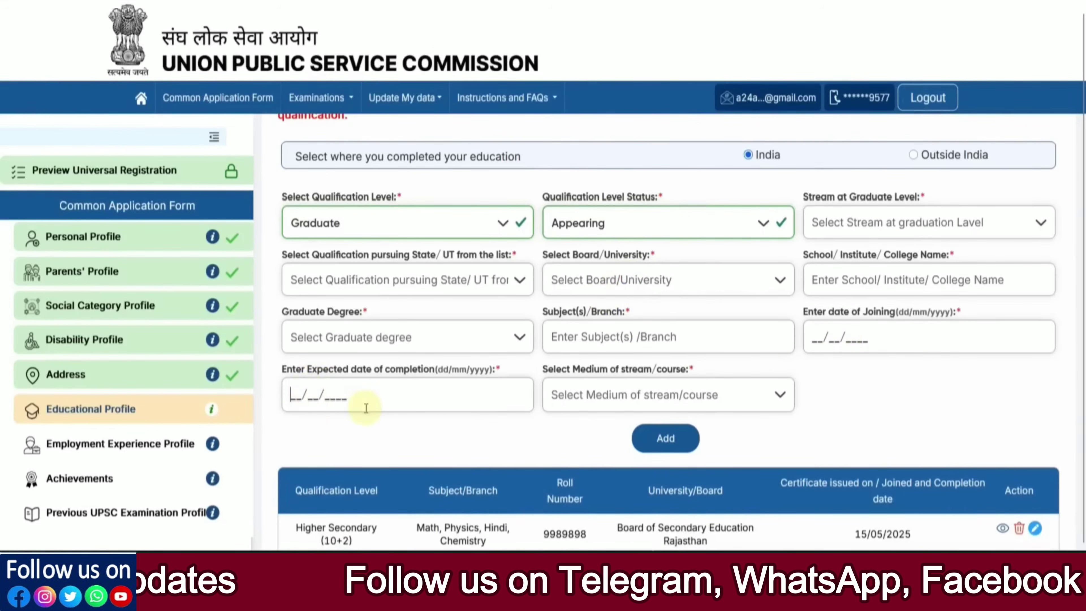
left_click(604, 226)
left_click(582, 251)
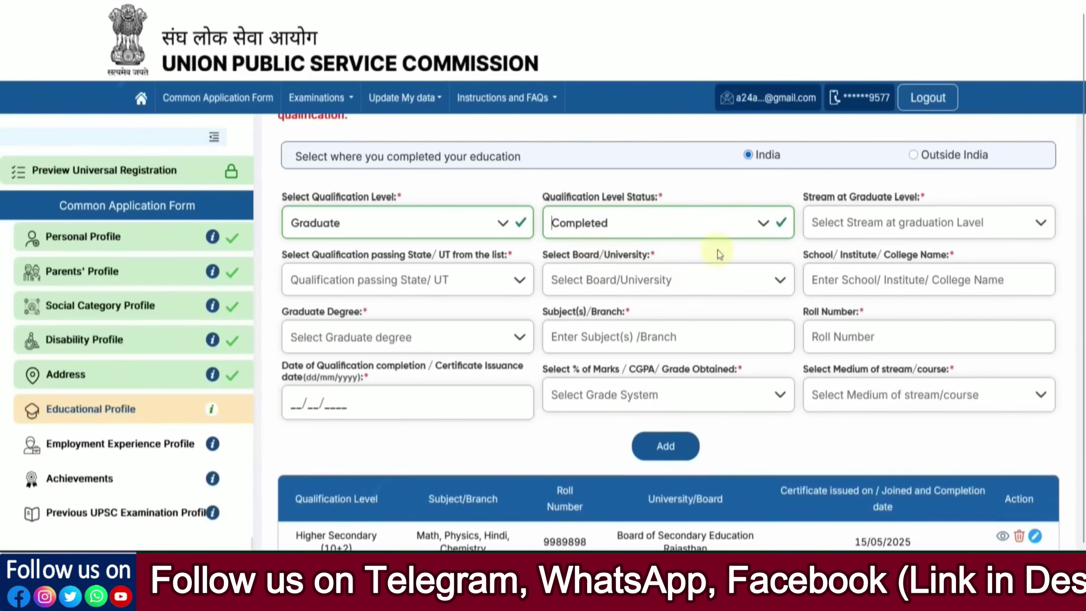
left_click(863, 230)
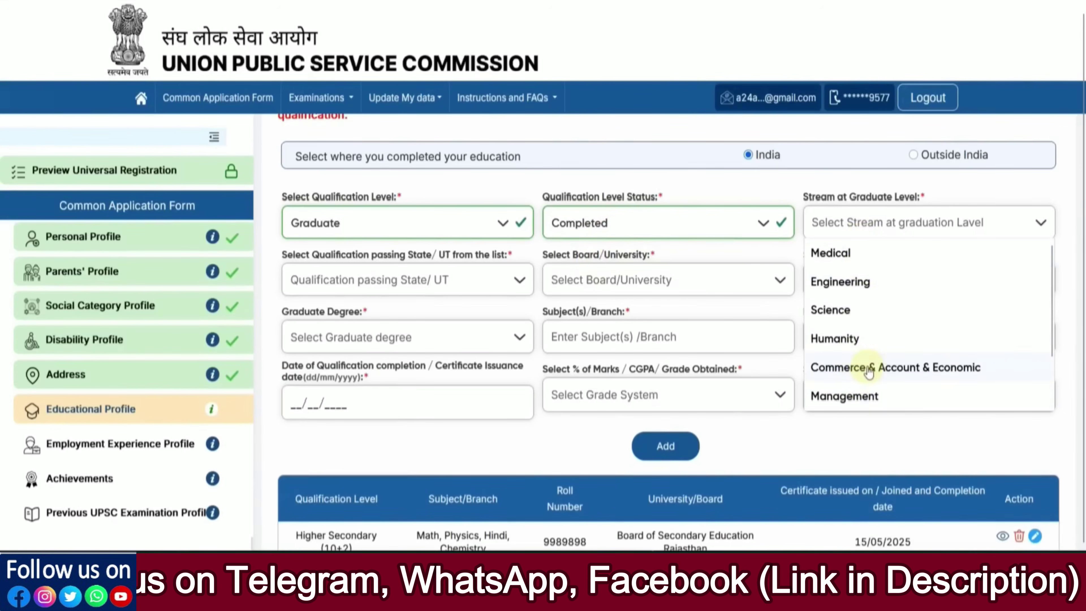
scroll(868, 371, "down", 1)
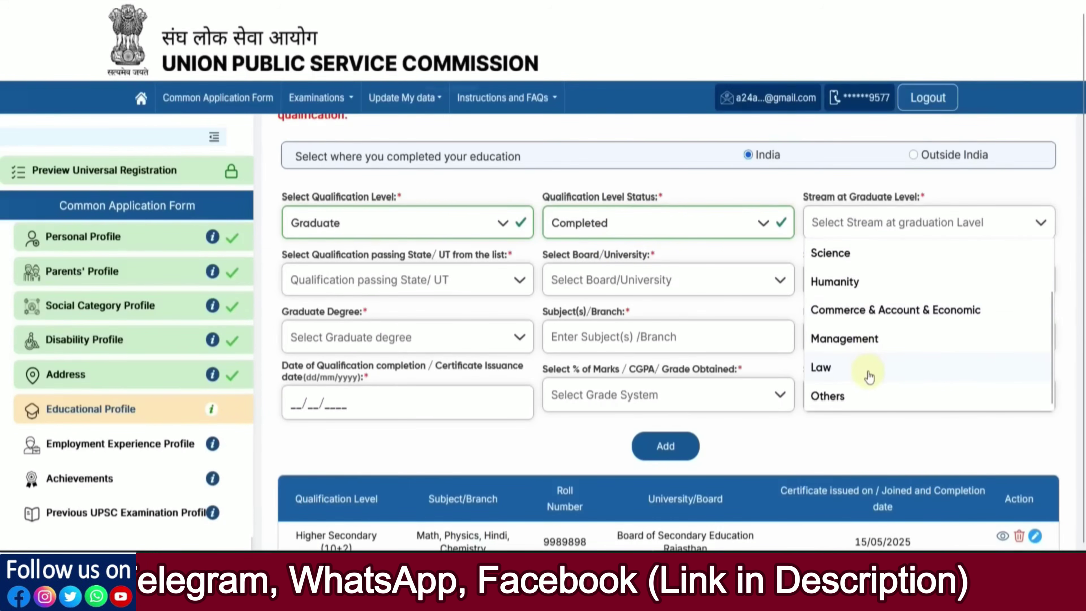
scroll(867, 370, "up", 1)
scroll(876, 359, "down", 1)
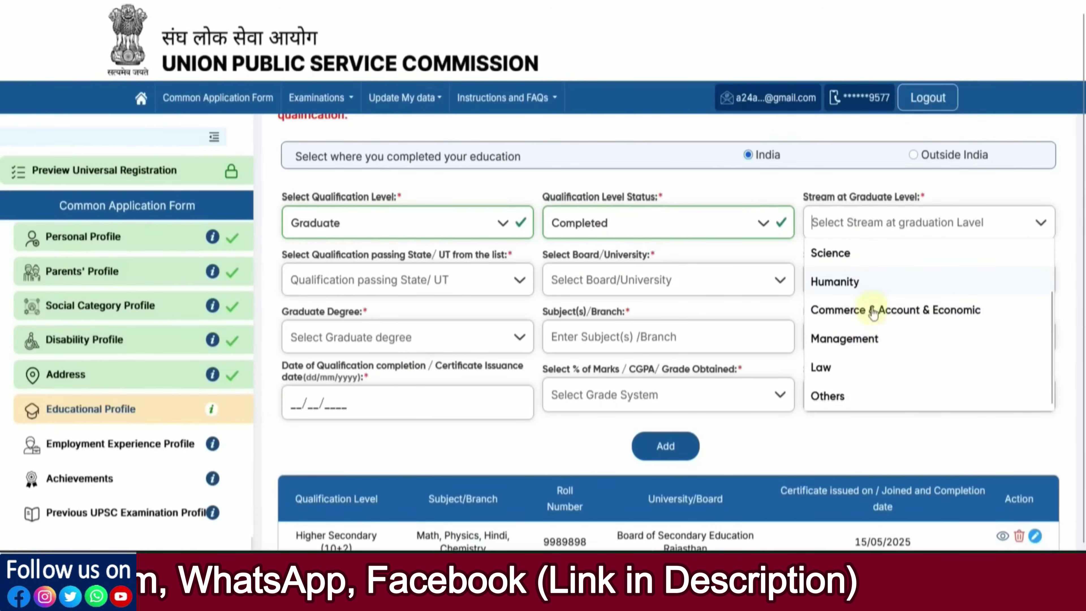
scroll(855, 402, "up", 2)
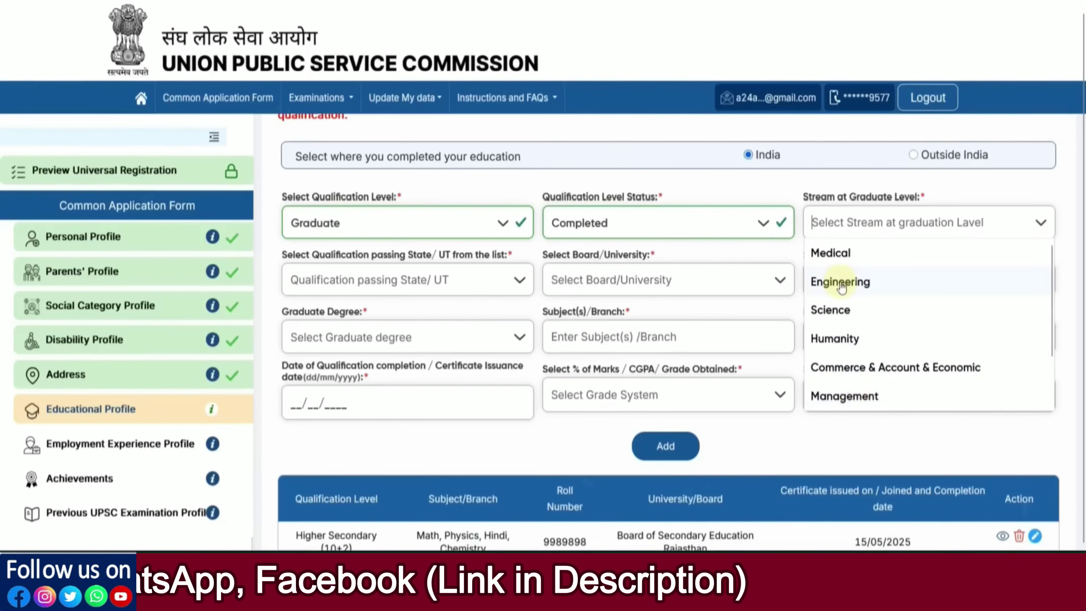
left_click(837, 279)
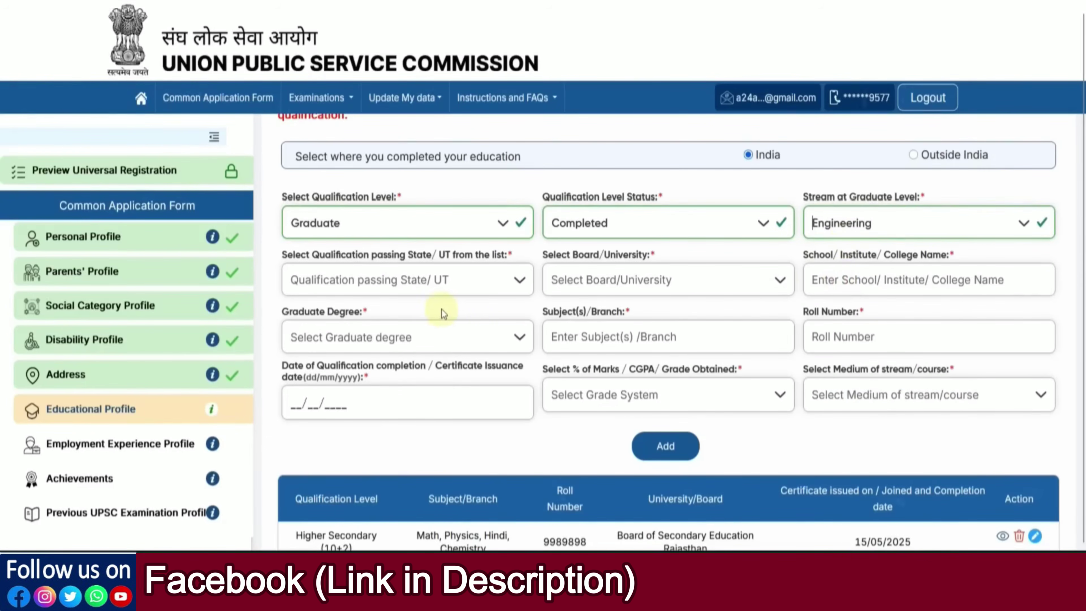
left_click(412, 282)
scroll(393, 374, "down", 5)
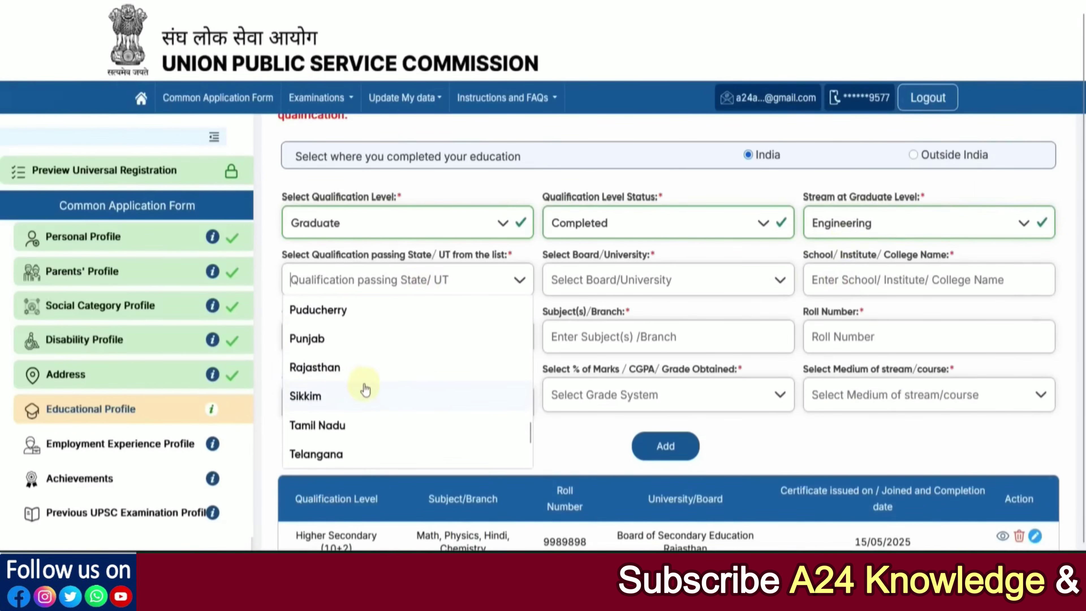
Set passing state Rajasthan, university Rajasthan Technical University, and college name Mnit
left_click(352, 369)
left_click(614, 282)
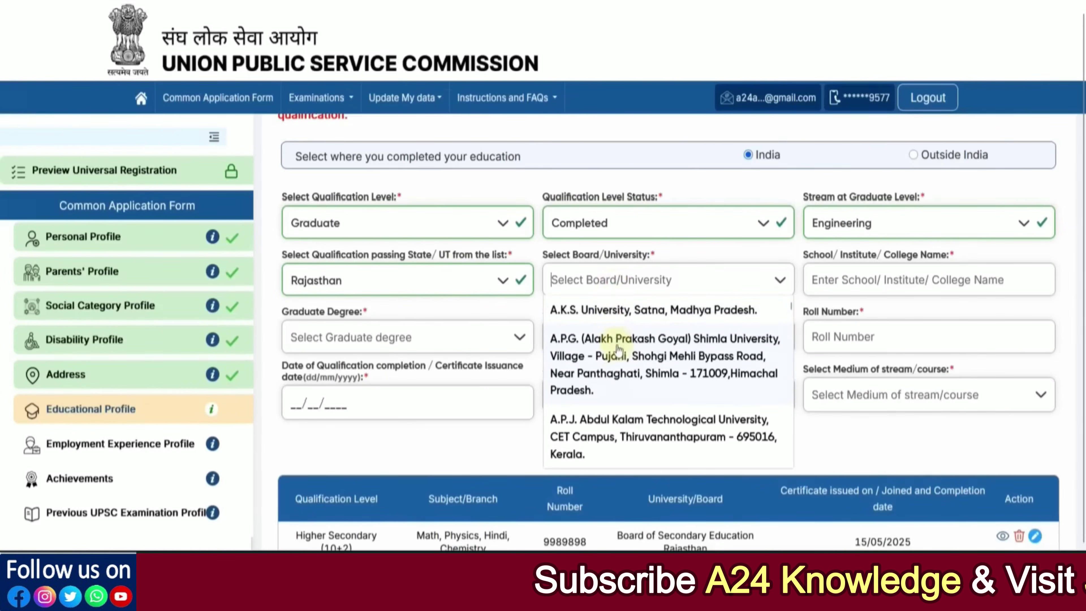
scroll(624, 363, "down", 2)
scroll(626, 364, "down", 4)
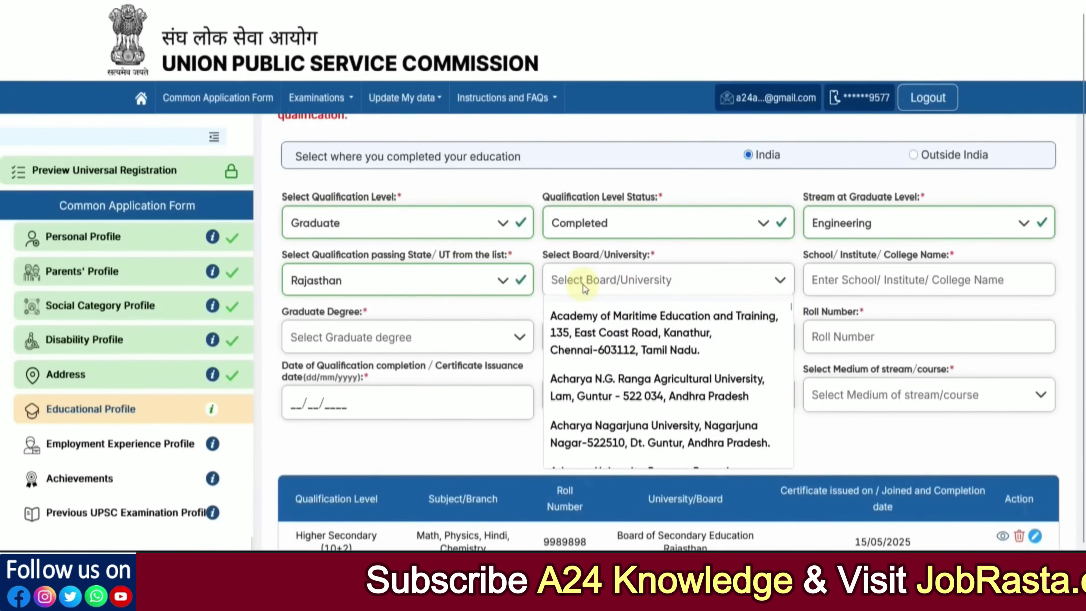
type("RAJASTHAN")
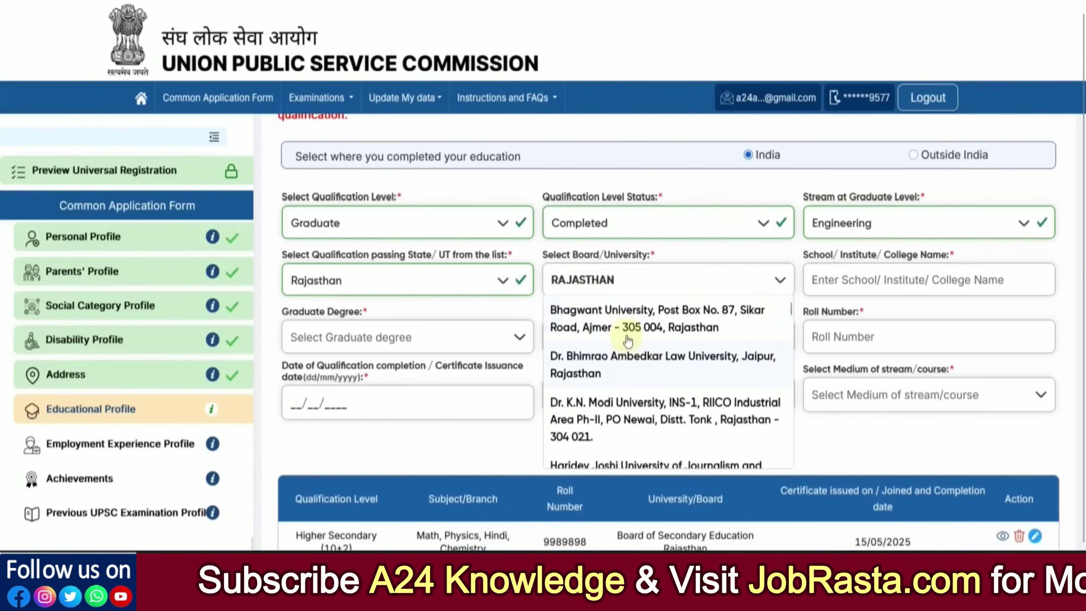
scroll(628, 344, "down", 4)
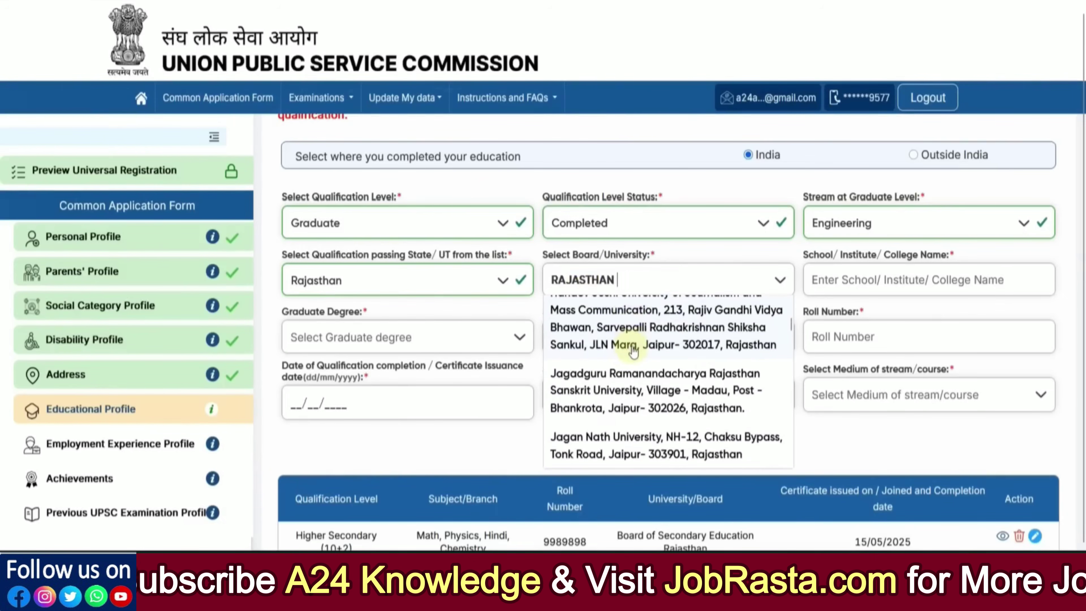
type("TECH")
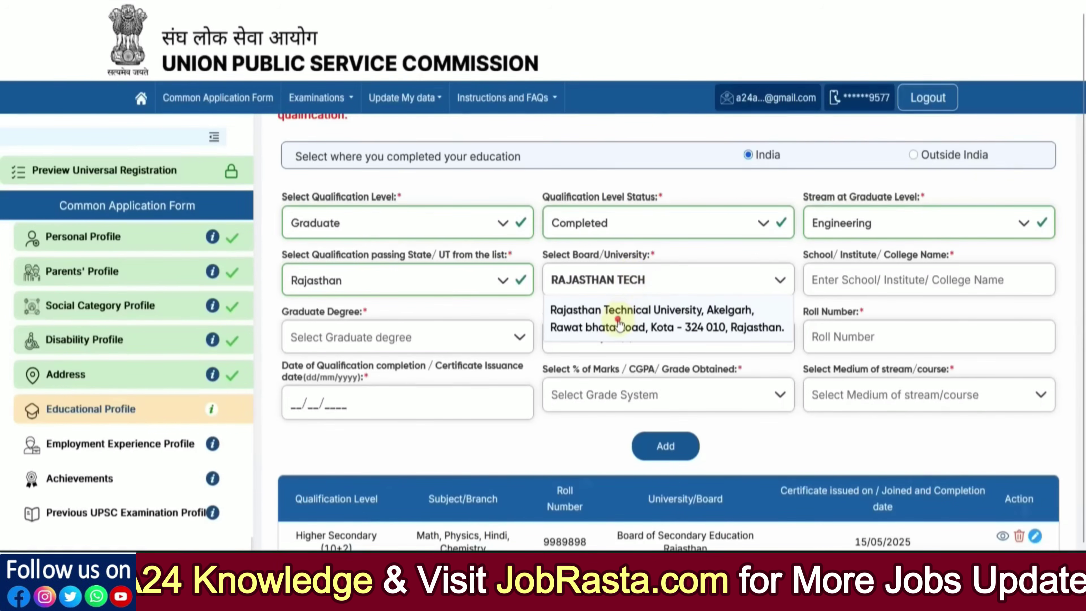
left_click(645, 310)
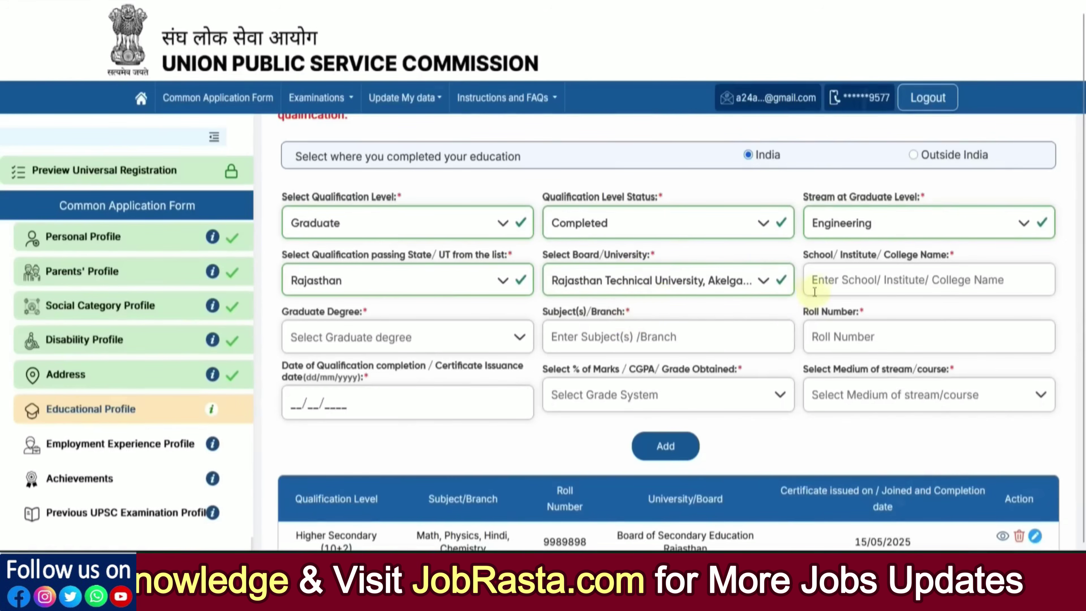
left_click(840, 282)
type("Mnit")
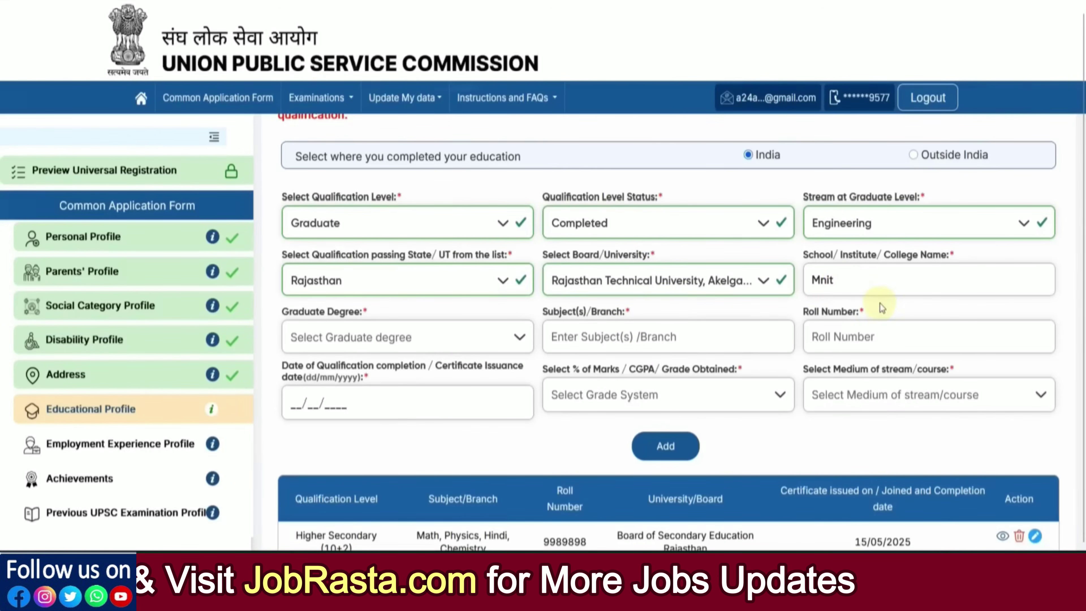
Choose B.TECH. as the graduate degree
left_click(339, 346)
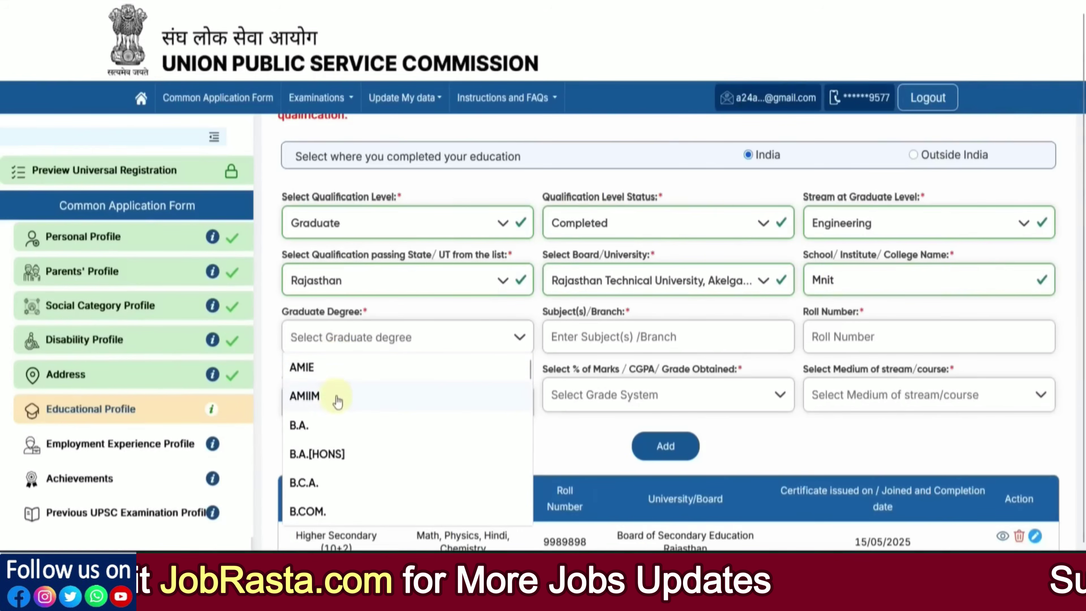
scroll(338, 419, "down", 6)
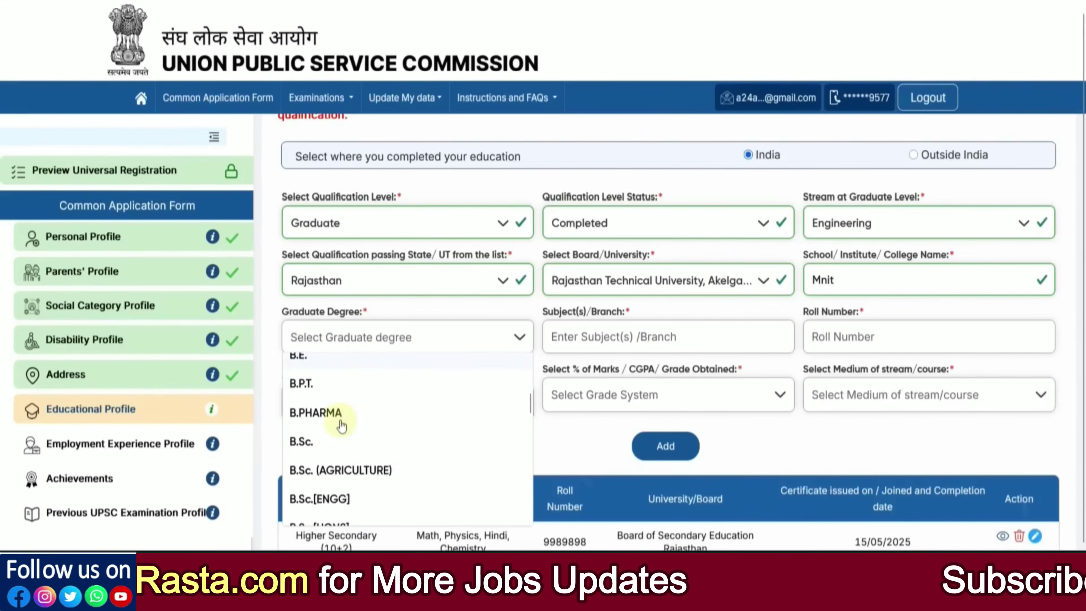
scroll(341, 425, "down", 15)
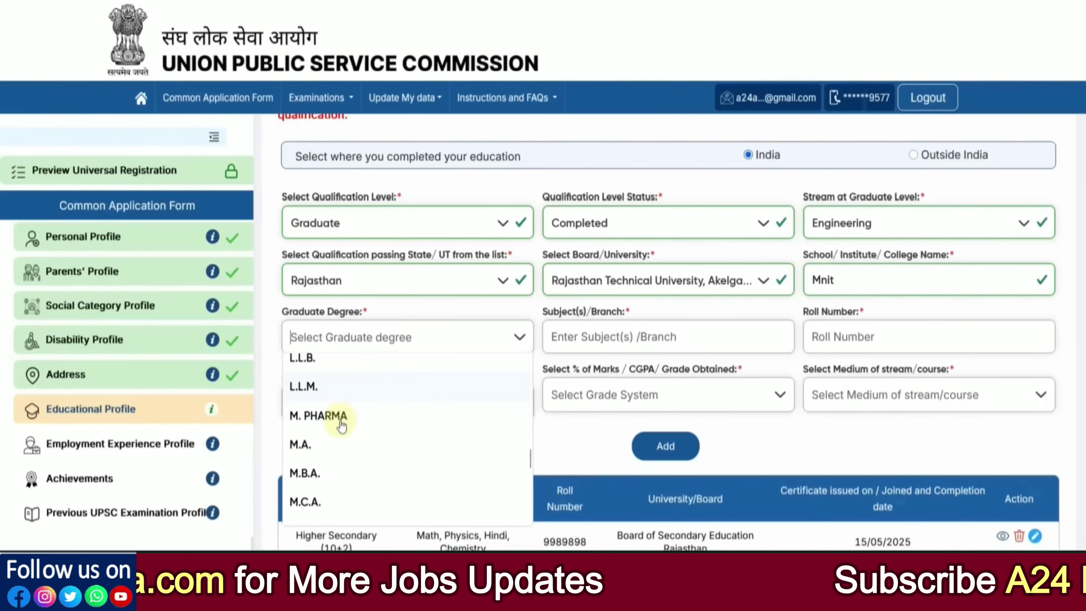
scroll(341, 426, "down", 6)
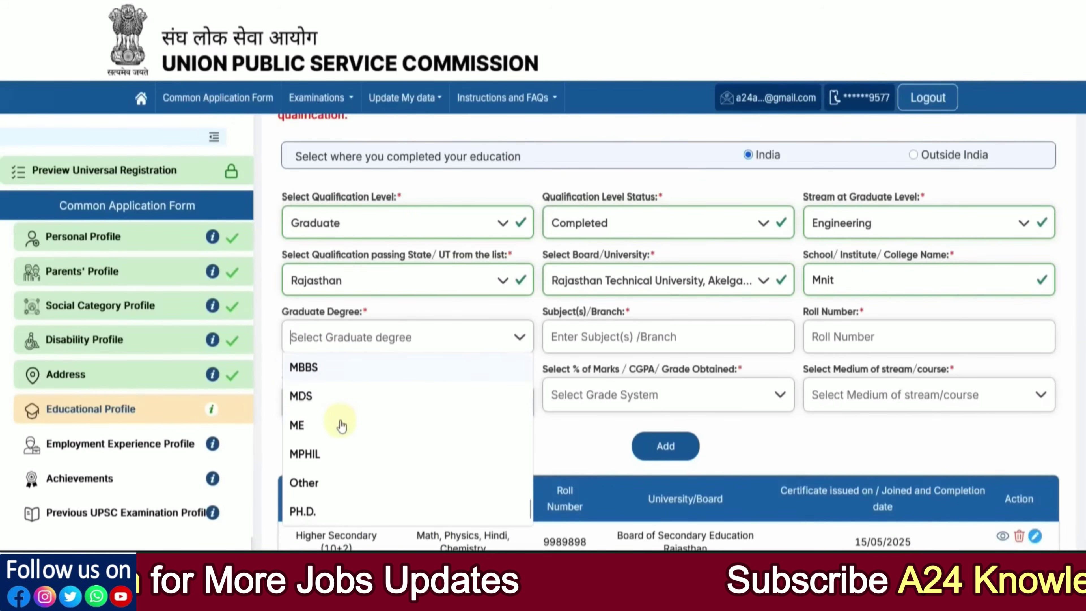
scroll(344, 428, "up", 8)
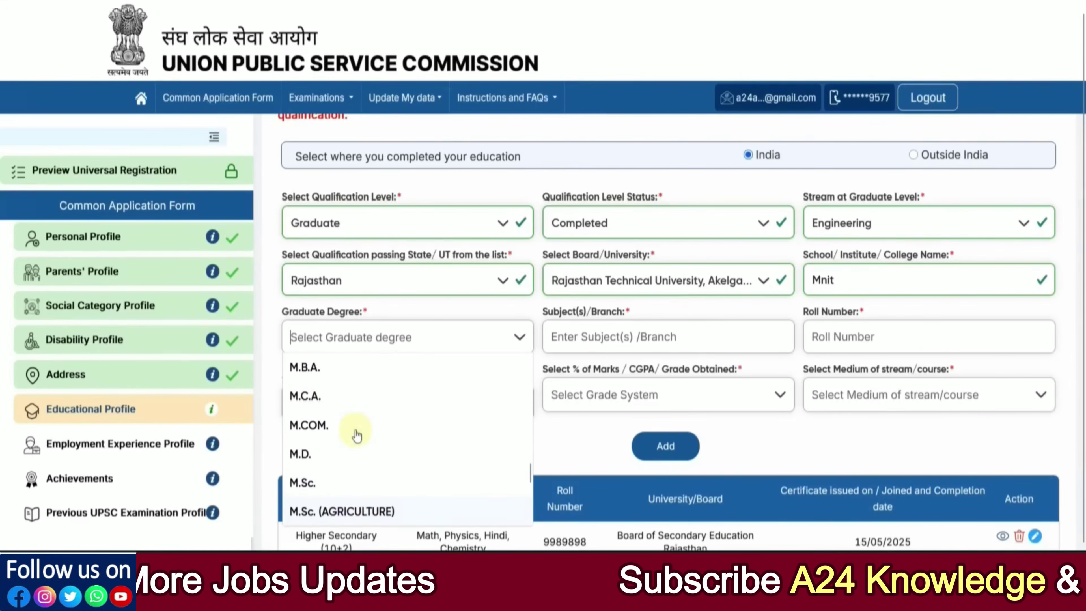
scroll(356, 435, "up", 7)
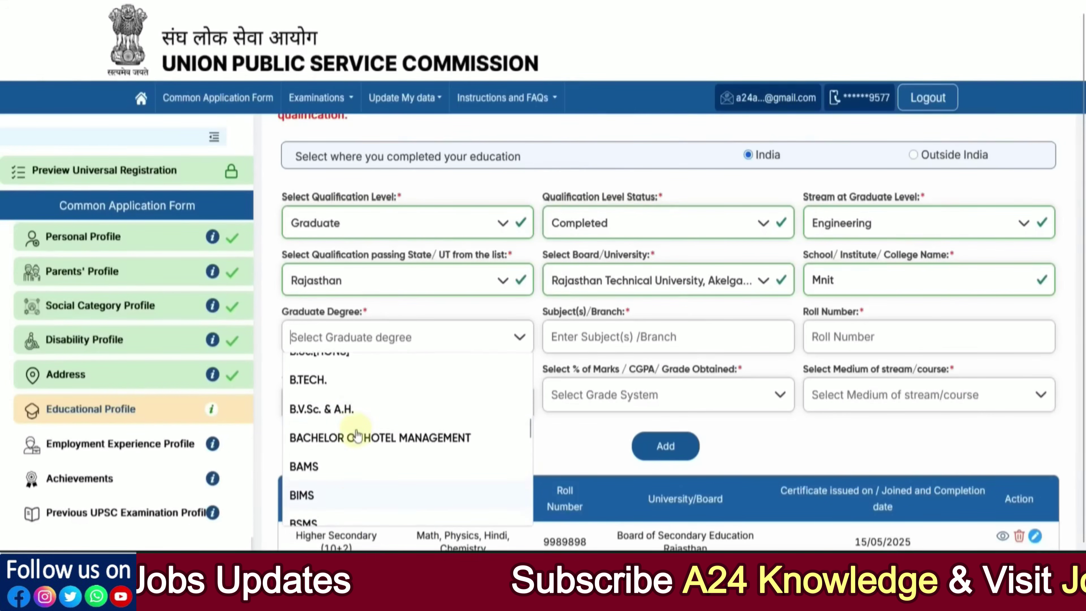
scroll(357, 435, "up", 2)
left_click(354, 475)
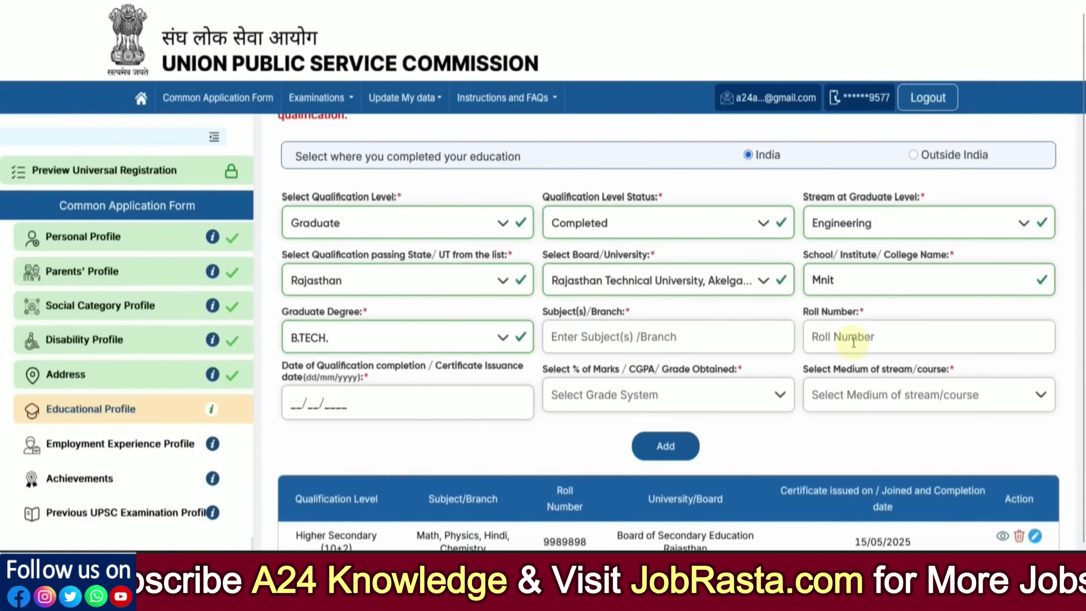
Set the medium of stream/course to English, leaving the grade system unselected
left_click(616, 404)
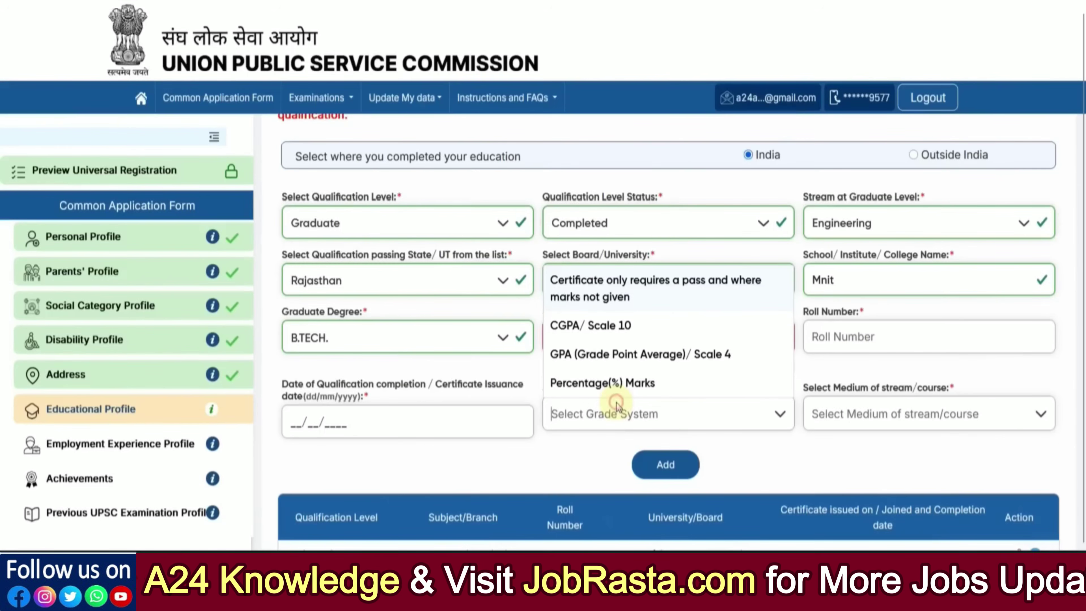
left_click(829, 417)
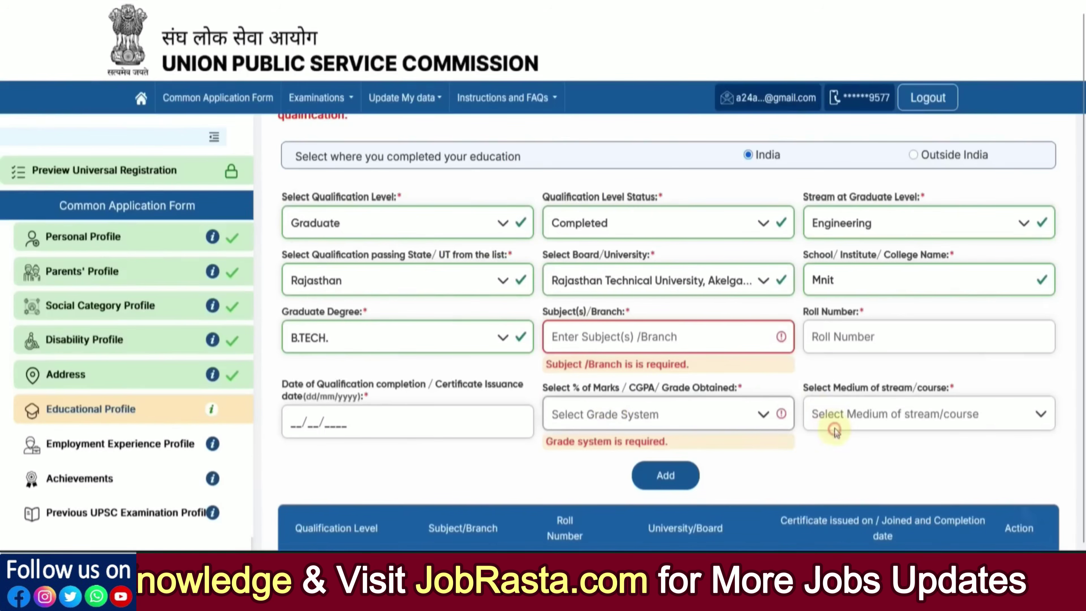
left_click(846, 357)
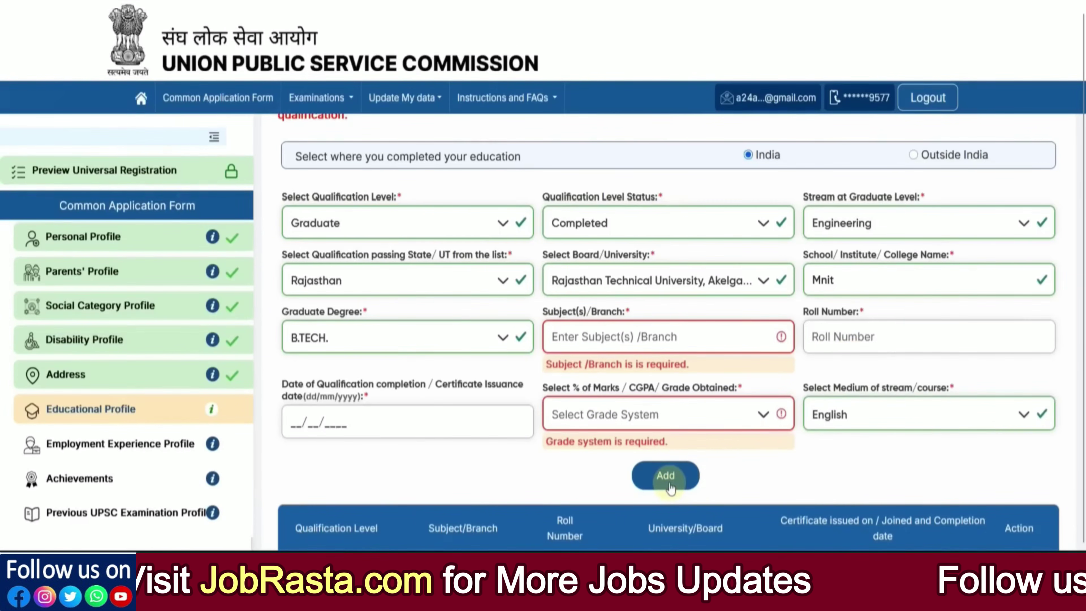
left_click(766, 475)
scroll(762, 454, "down", 2)
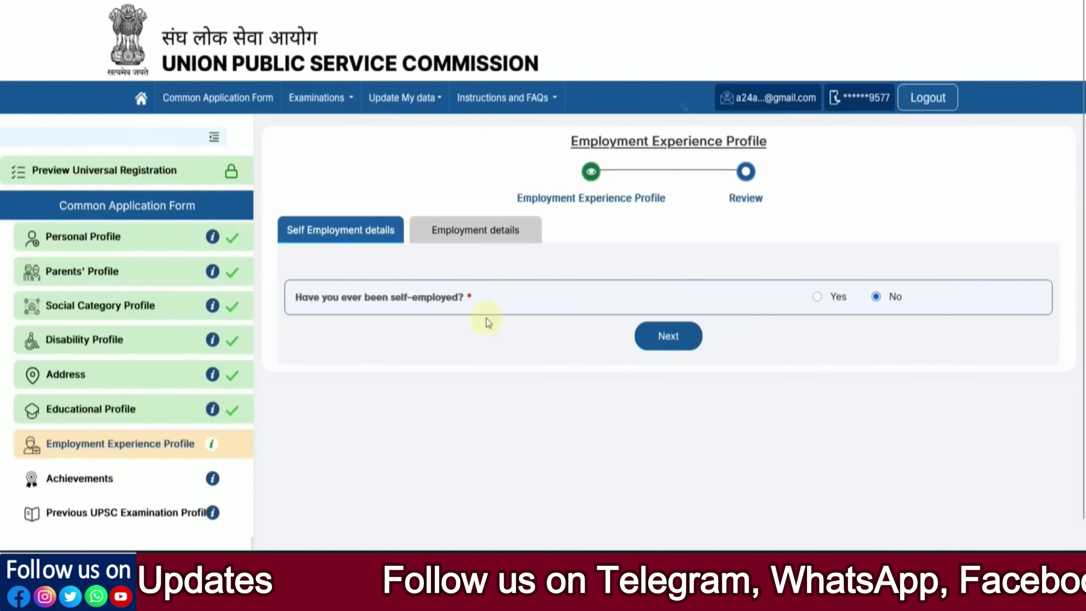
Answer No to self-employment and employment, then preview, submit and confirm the Employment Experience Profile
left_click(817, 297)
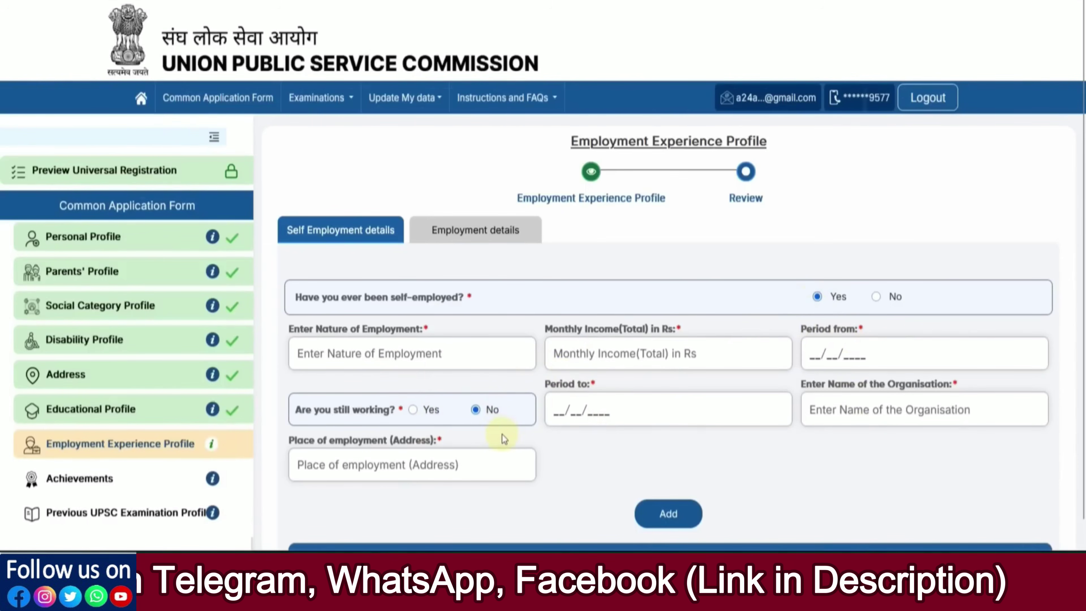
left_click(876, 297)
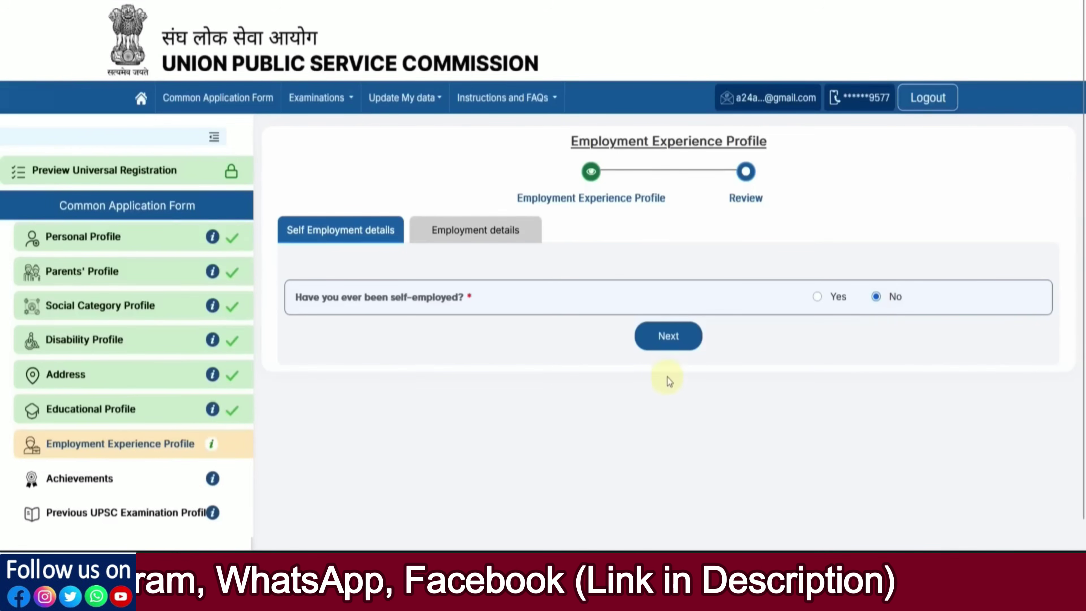
left_click(669, 337)
left_click(669, 342)
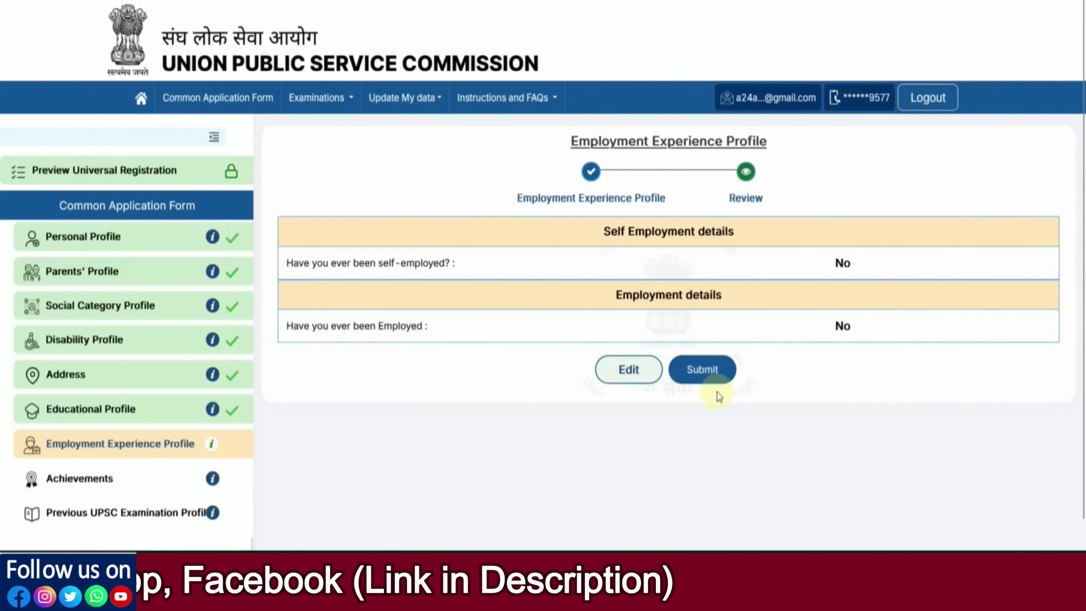
left_click(705, 371)
left_click(530, 345)
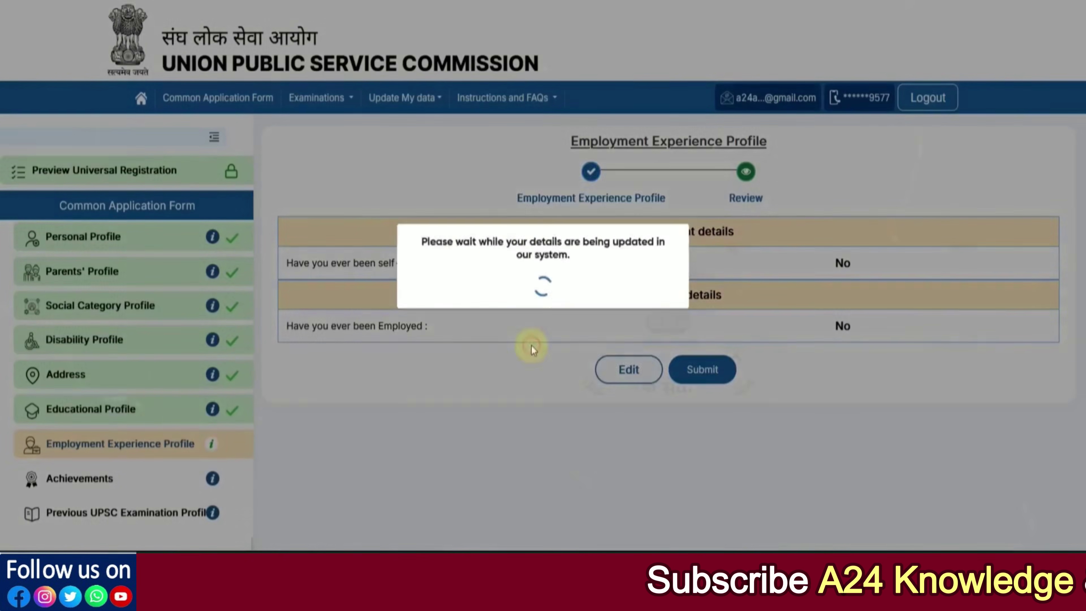
left_click(534, 345)
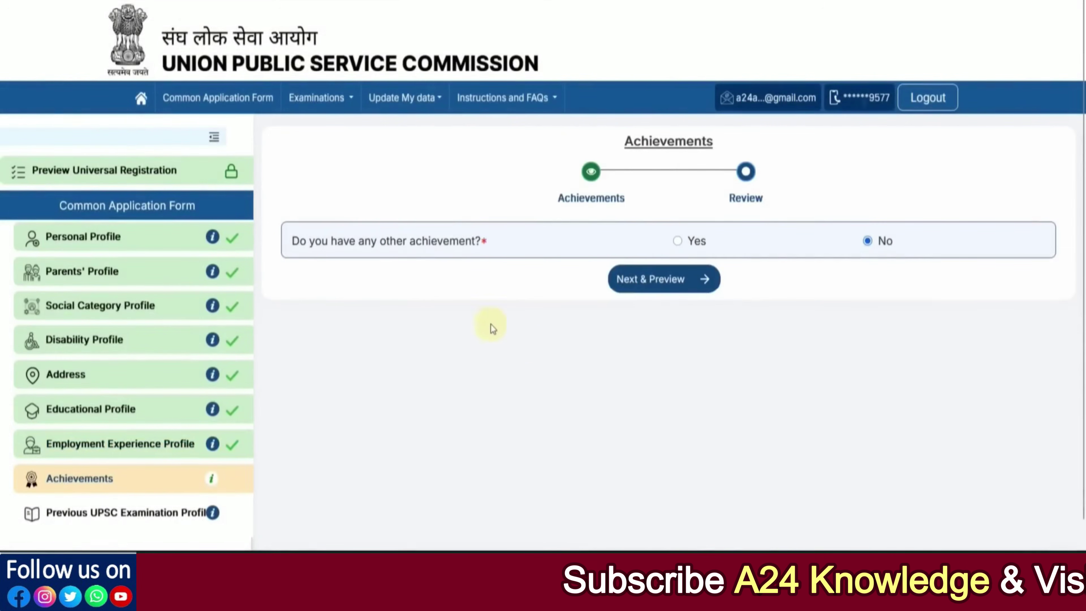
Answer No to other achievements, then preview, submit and confirm the Achievement Profile
left_click(677, 241)
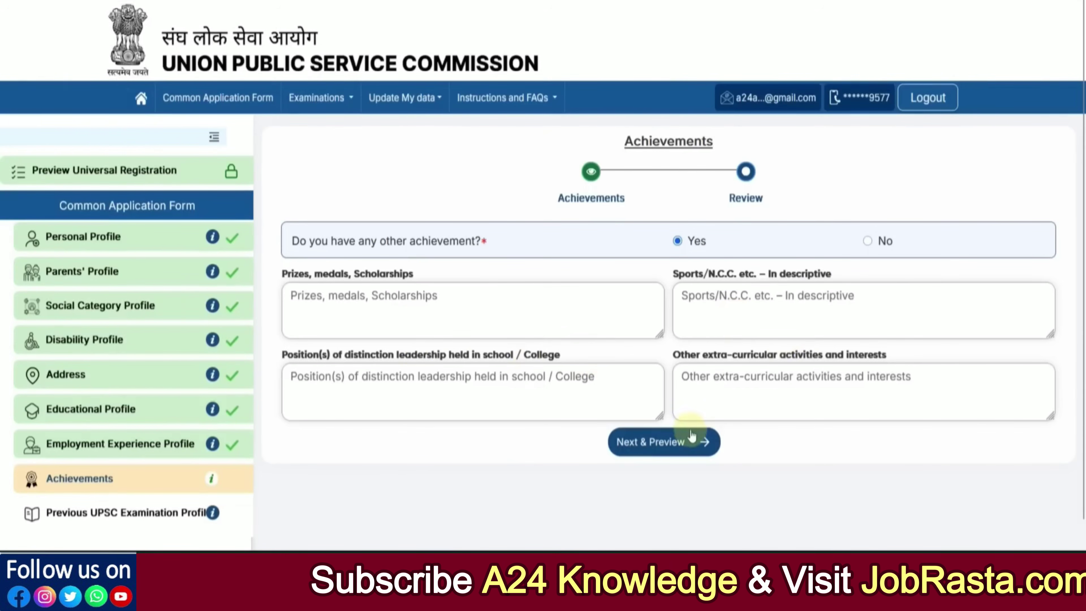
left_click(867, 241)
left_click(674, 285)
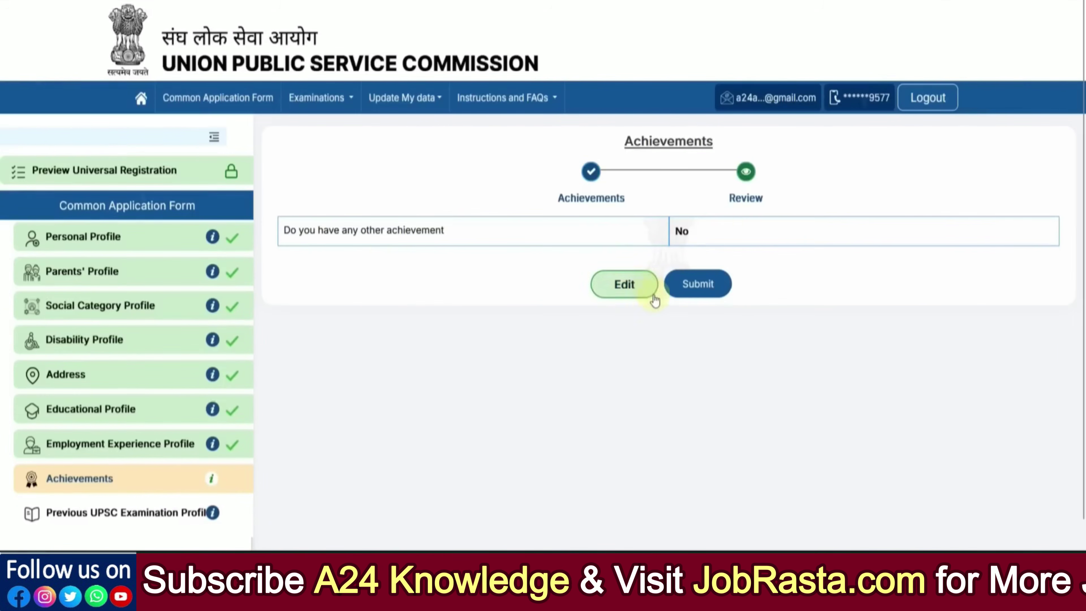
left_click(695, 296)
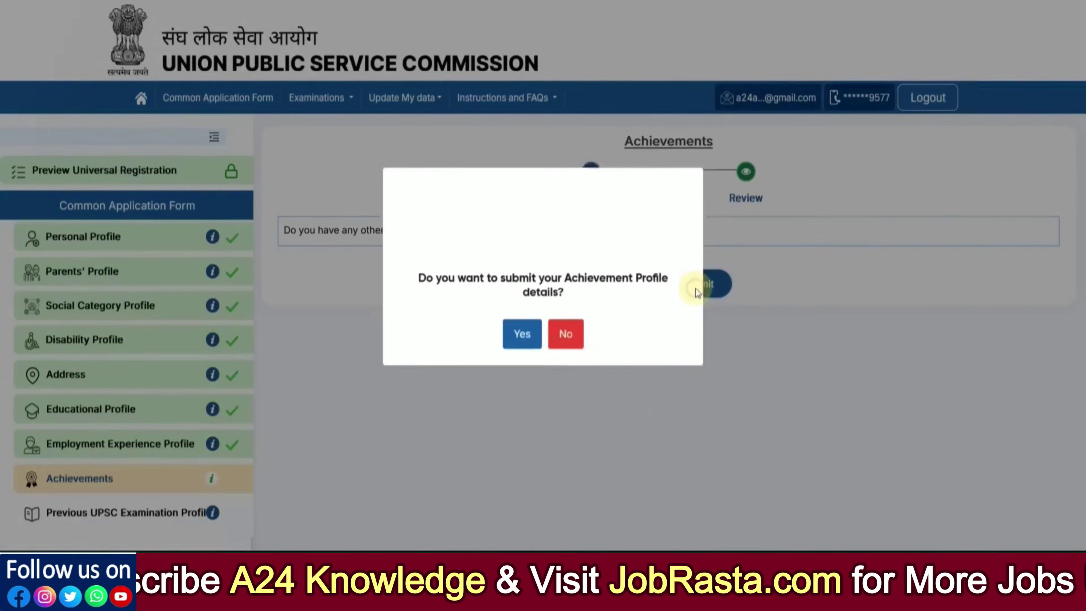
left_click(526, 338)
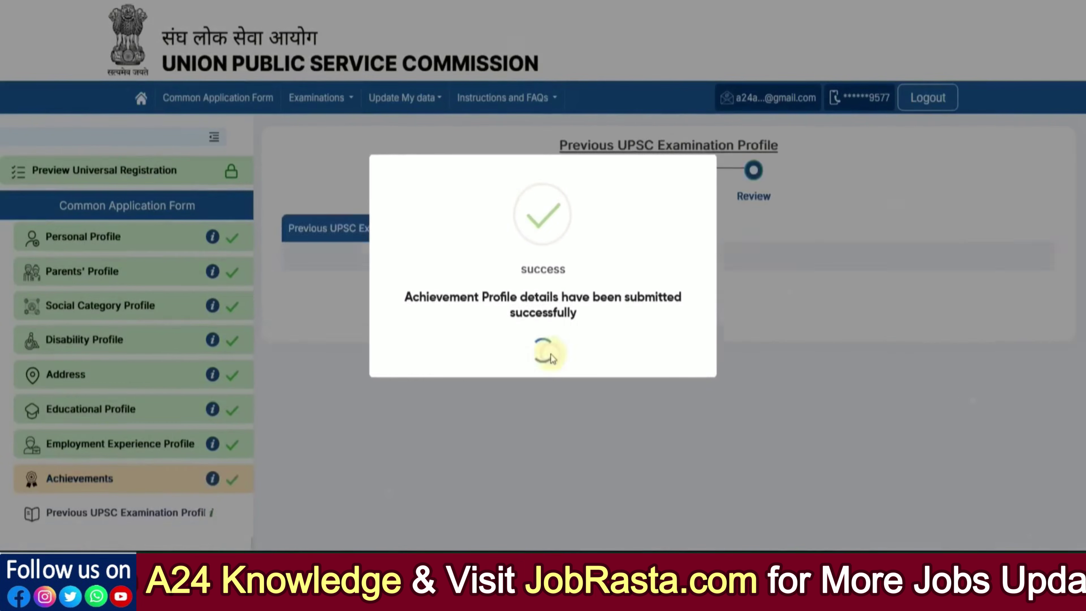
Start recording a previous attempt at National Defence Academy & Naval Academy Examination (I)
left_click(544, 352)
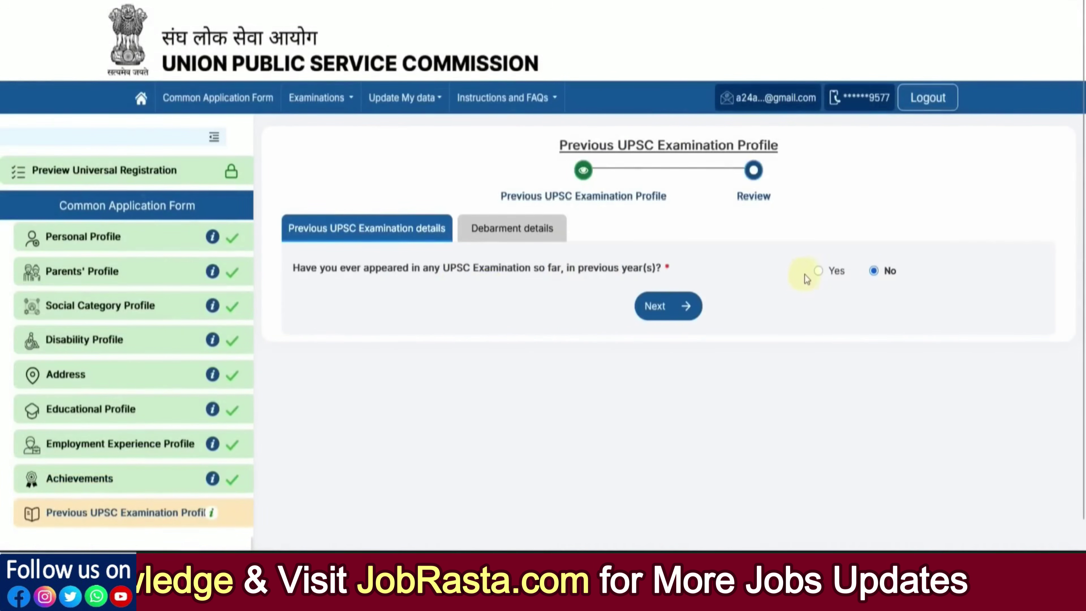
left_click(816, 272)
scroll(539, 370, "down", 1)
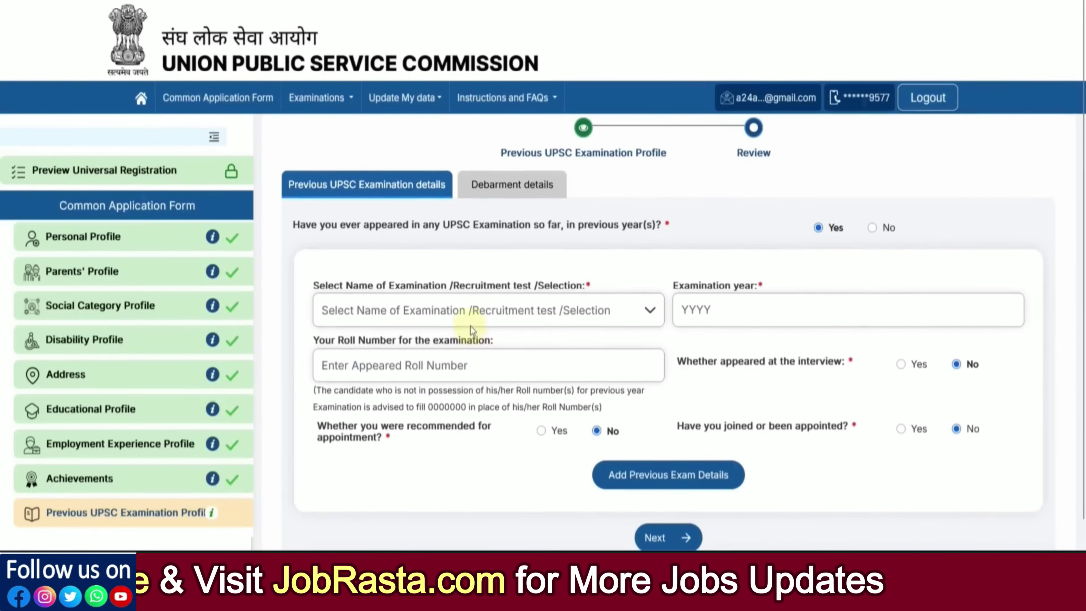
left_click(472, 311)
scroll(465, 372, "down", 1)
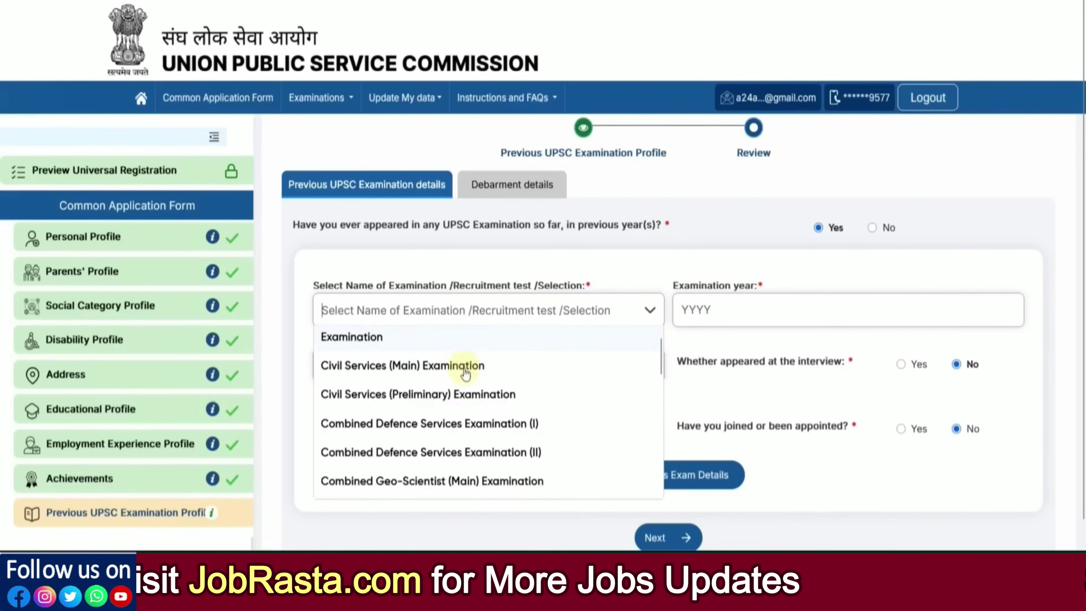
scroll(465, 373, "down", 5)
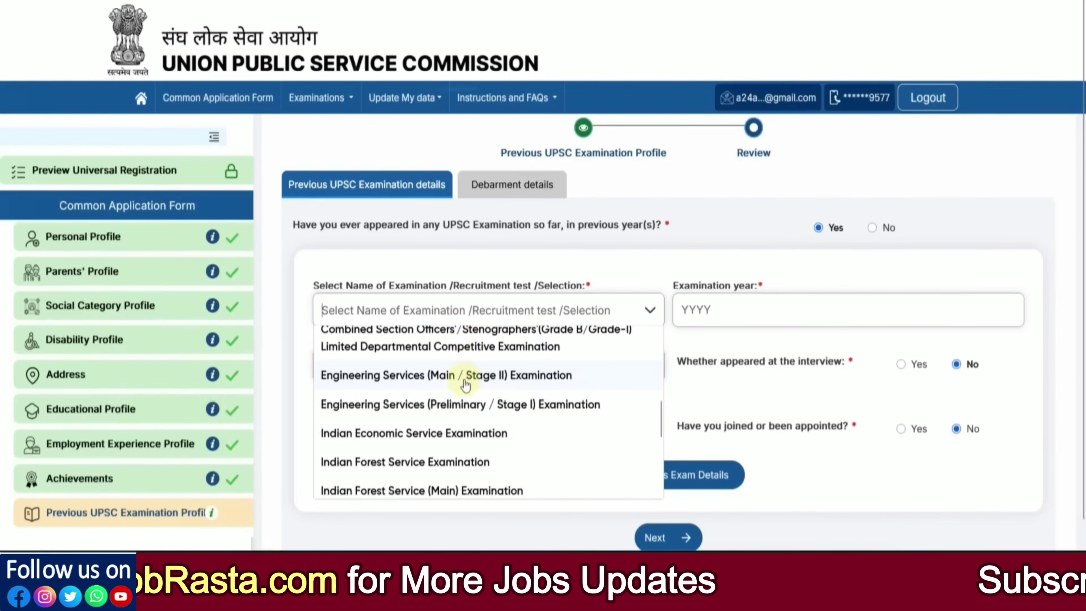
scroll(463, 380, "down", 4)
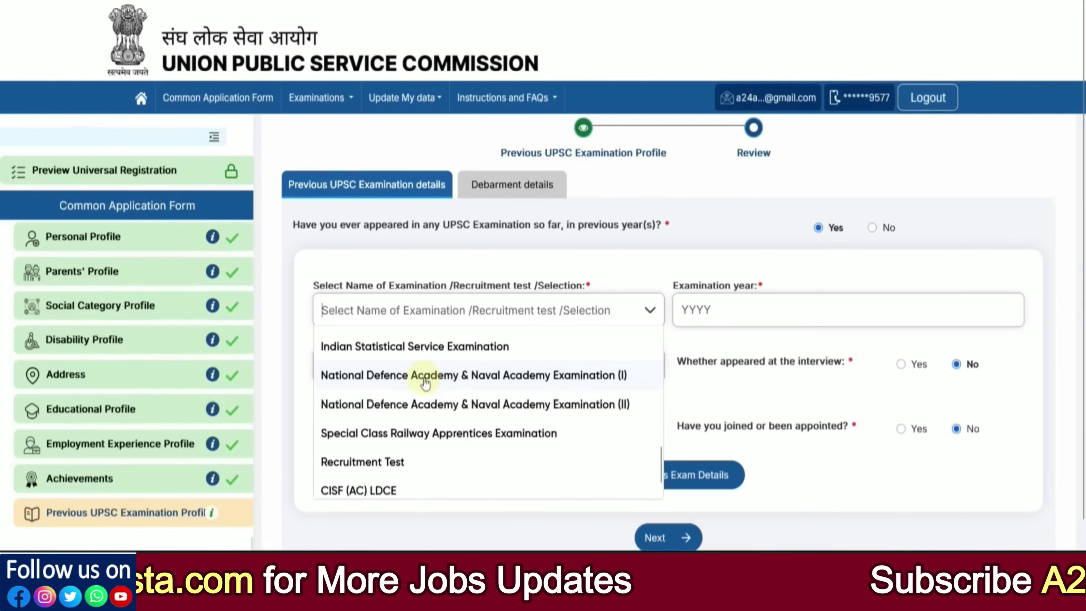
left_click(442, 381)
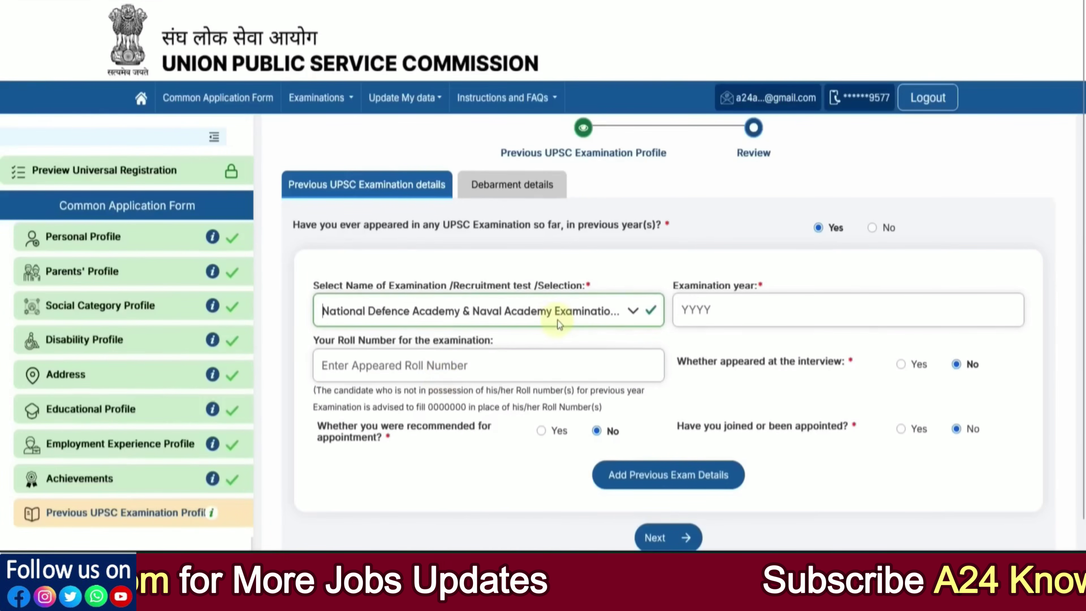
left_click(711, 316)
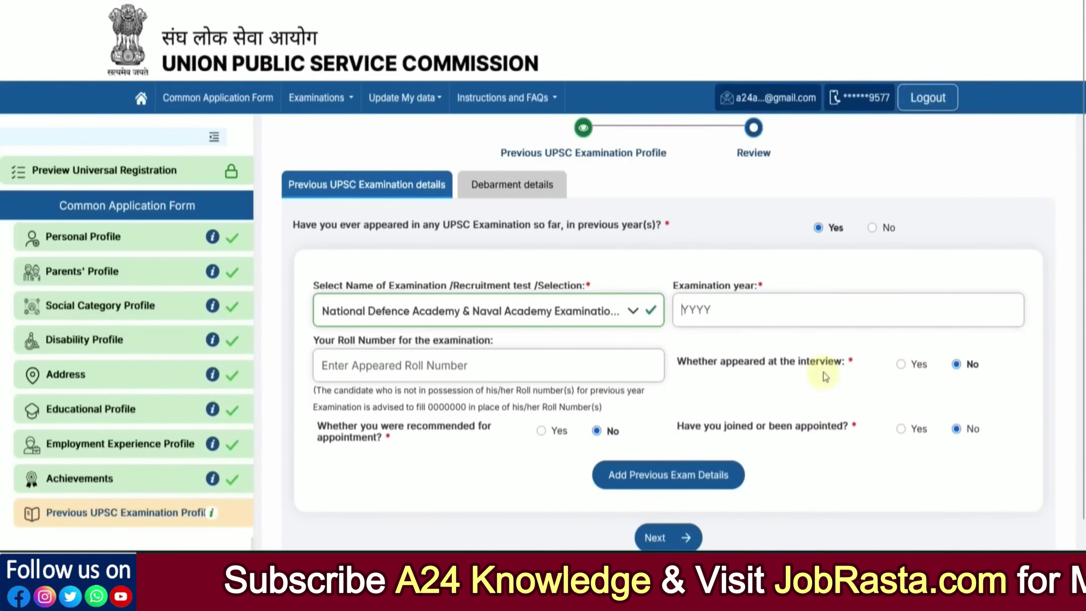
Change the previous-exam answer to No, keep debarment as No, and save the profile
left_click(872, 228)
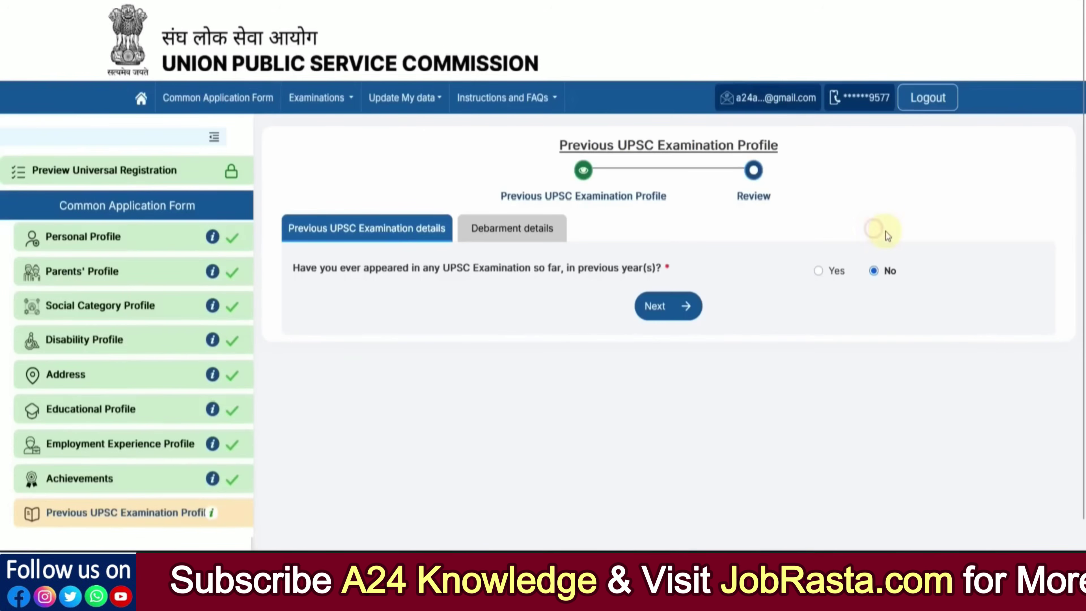
left_click(653, 307)
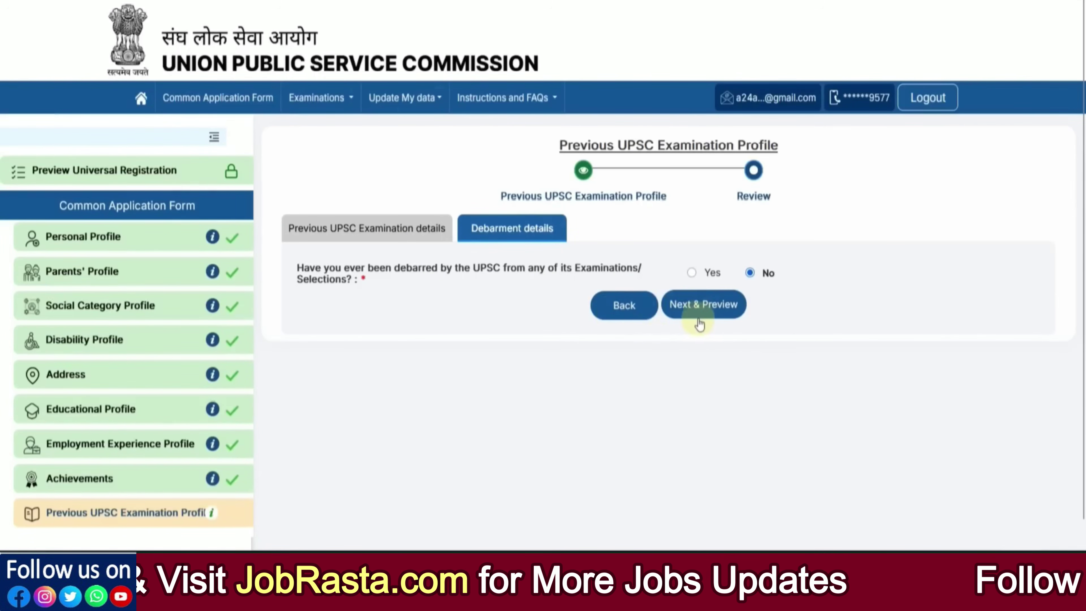
left_click(701, 306)
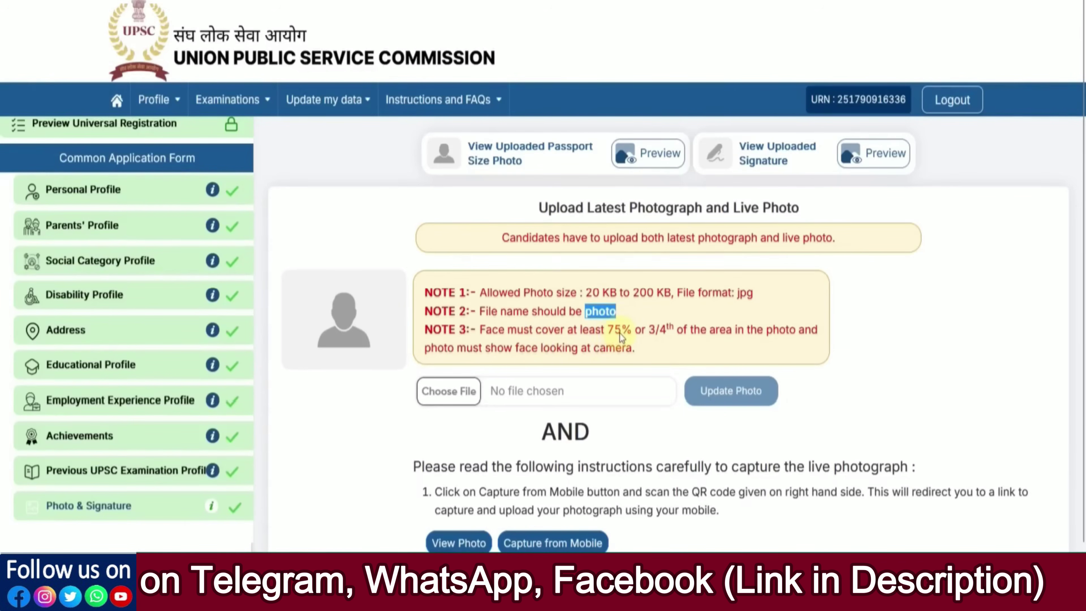
Scroll through the photo upload section and view the Specimen of Photographs guidelines
scroll(643, 426, "down", 4)
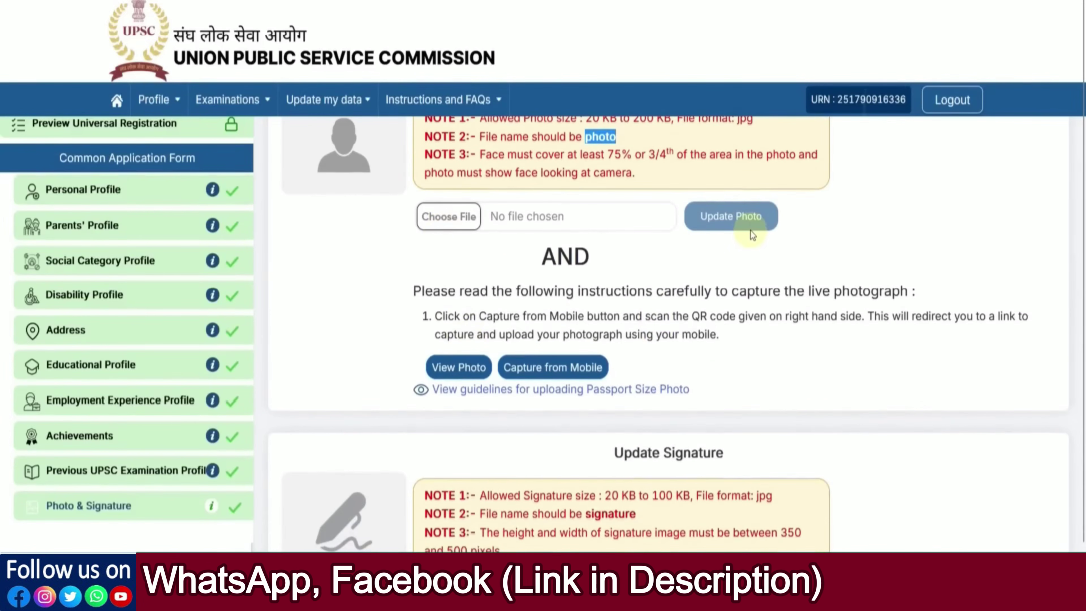
left_click(549, 390)
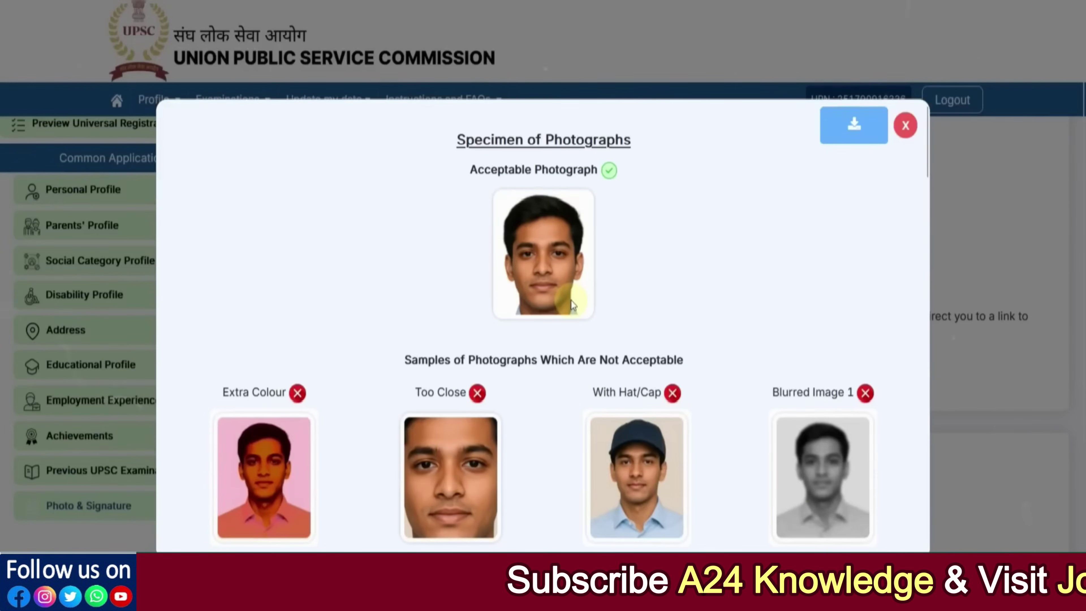
scroll(569, 302, "down", 5)
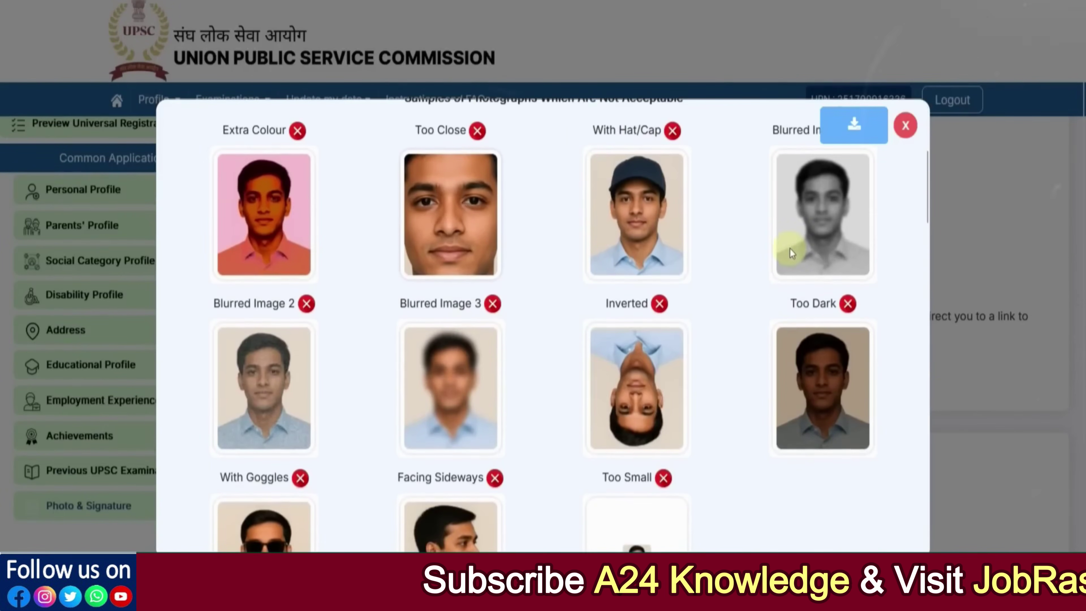
scroll(799, 318, "down", 2)
scroll(800, 322, "down", 4)
scroll(801, 358, "down", 5)
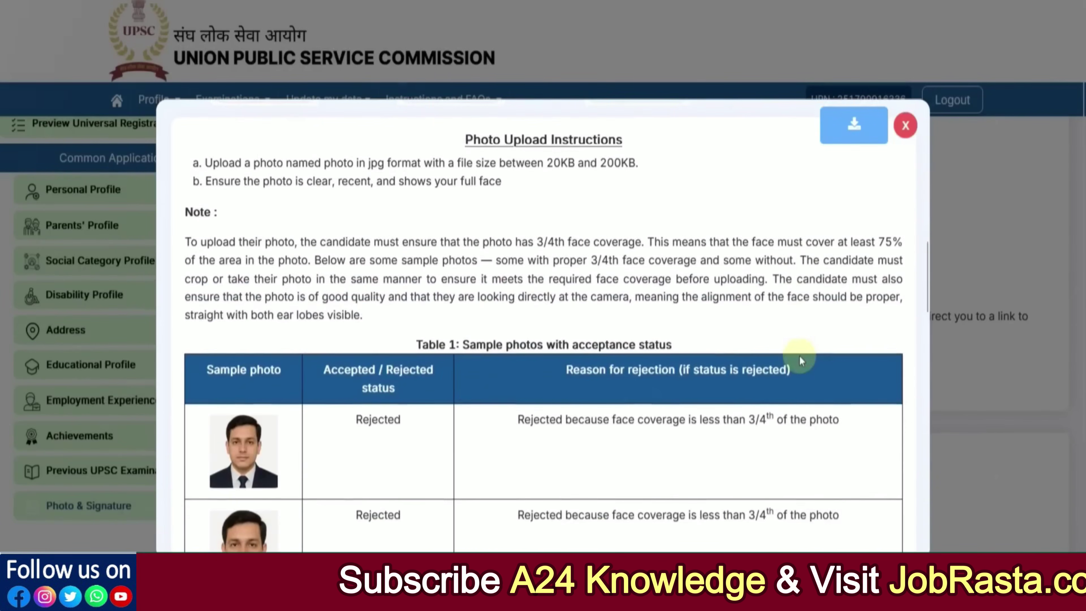
scroll(799, 356, "down", 5)
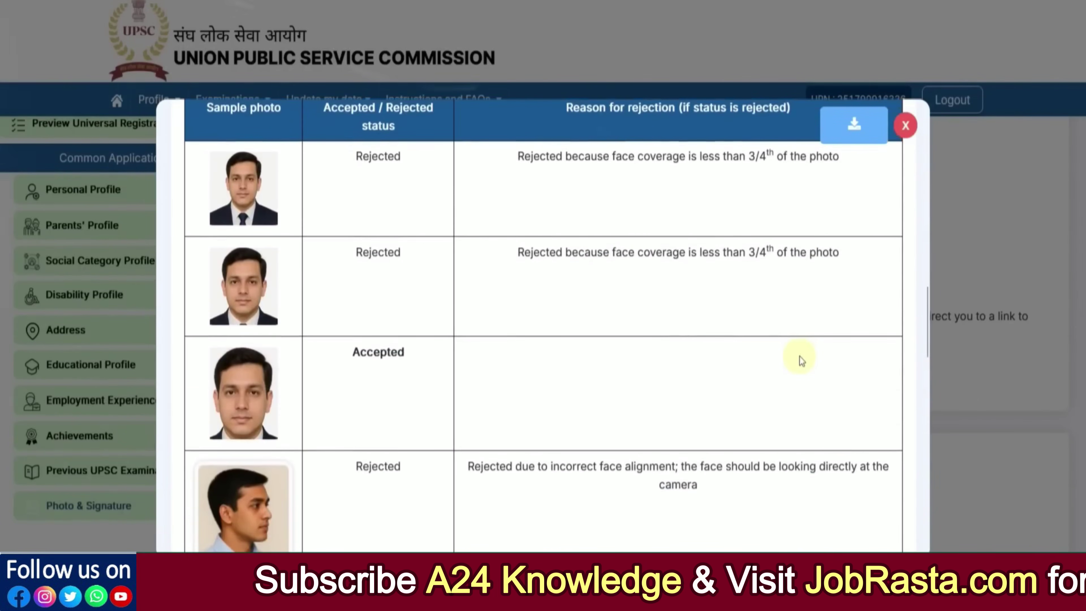
scroll(799, 357, "up", 2)
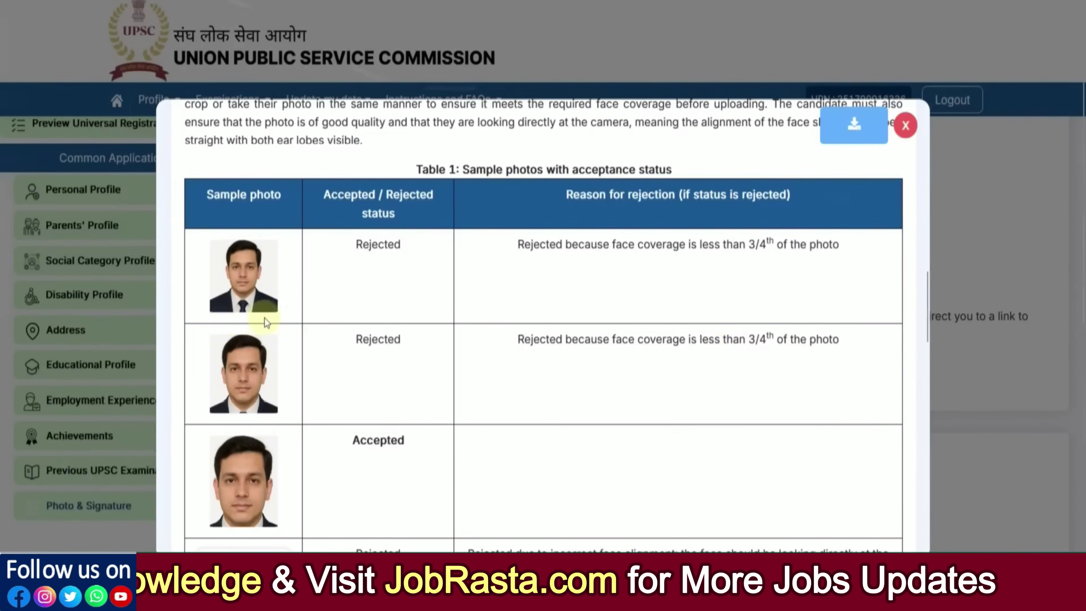
scroll(702, 361, "up", 15)
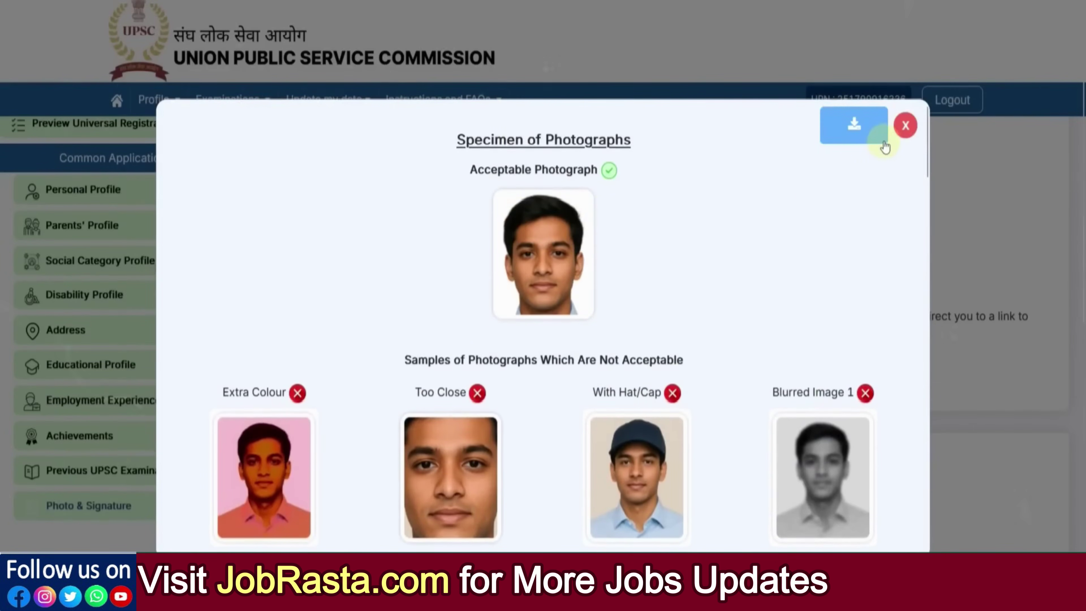
left_click(906, 126)
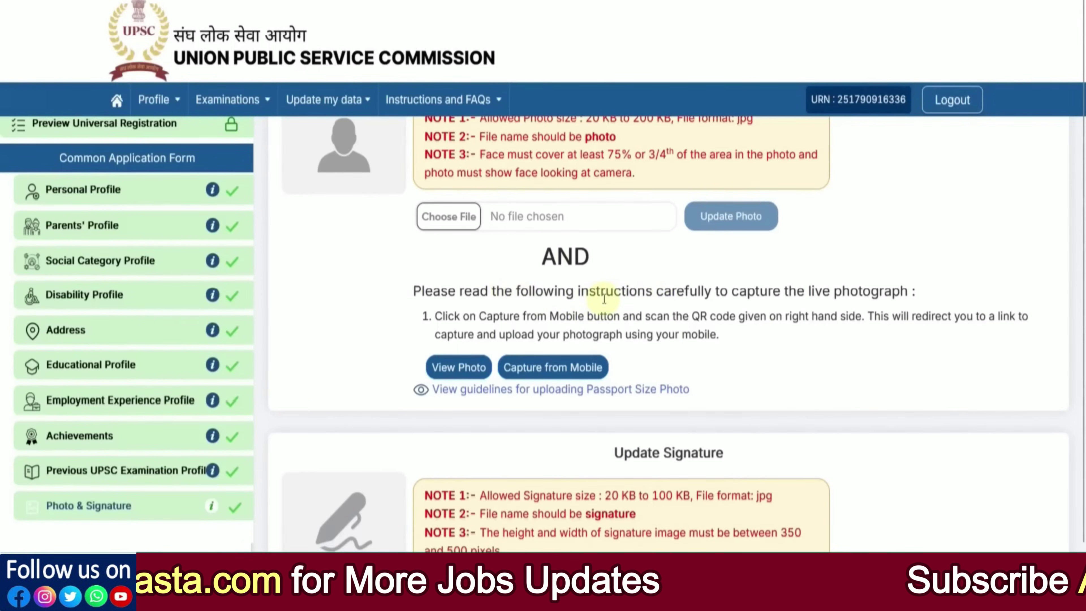
Generate the QR code for capturing the live photo with 'Capture from Mobile'
scroll(803, 330, "down", 3)
scroll(806, 334, "up", 6)
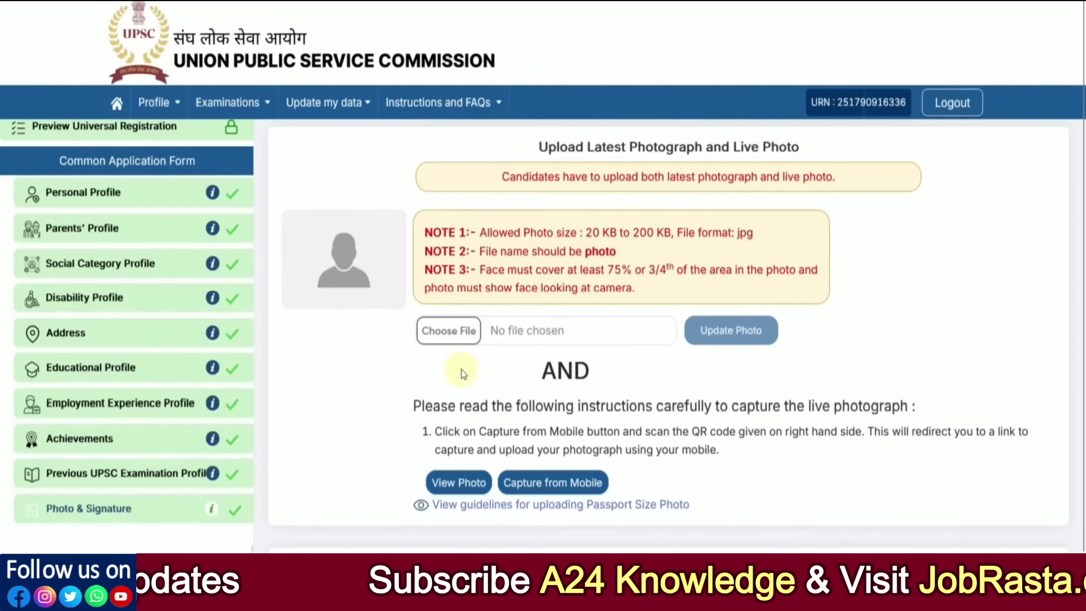
scroll(462, 369, "down", 3)
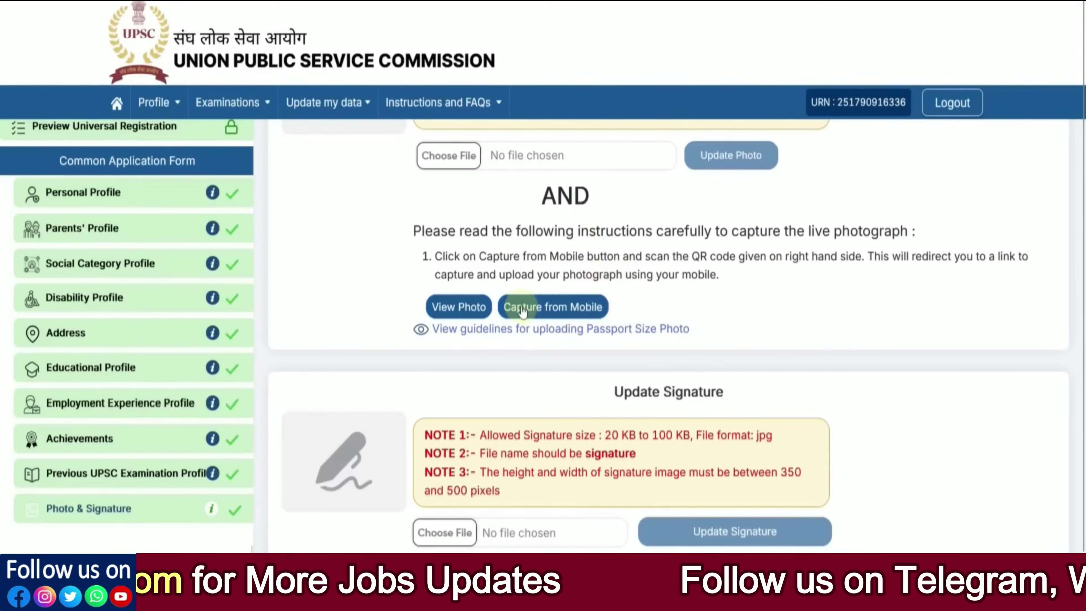
left_click(564, 314)
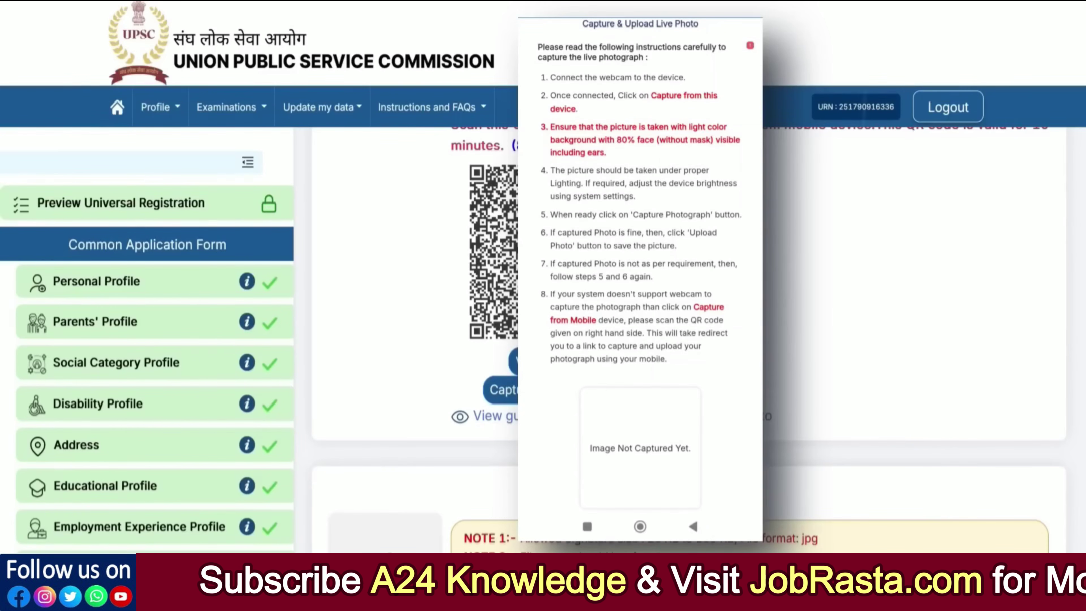
Open the phone camera via 'Capture Photo' to take the live photo
scroll(639, 263, "down", 2)
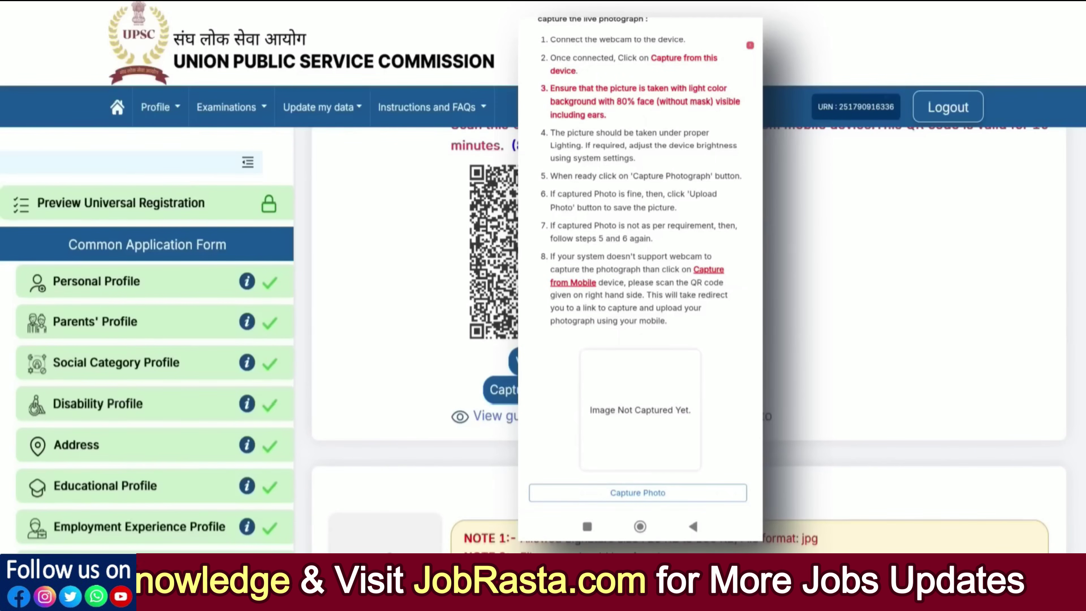
left_click(637, 493)
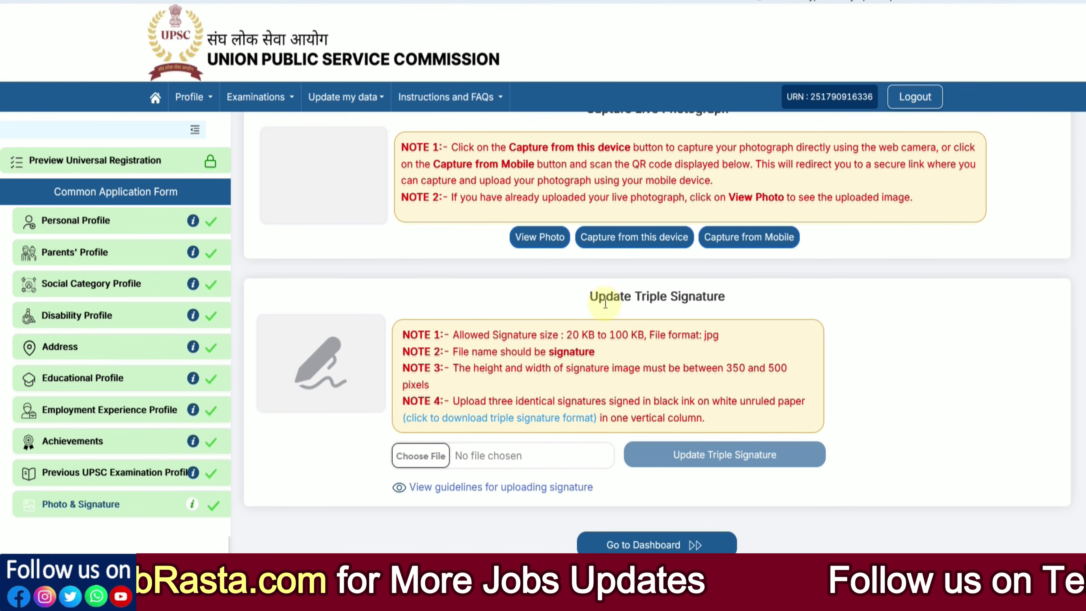
Download the triple signature sample signature.jpg, open it, and view the Specimen of Signature guidelines
left_click_drag(590, 296, 675, 298)
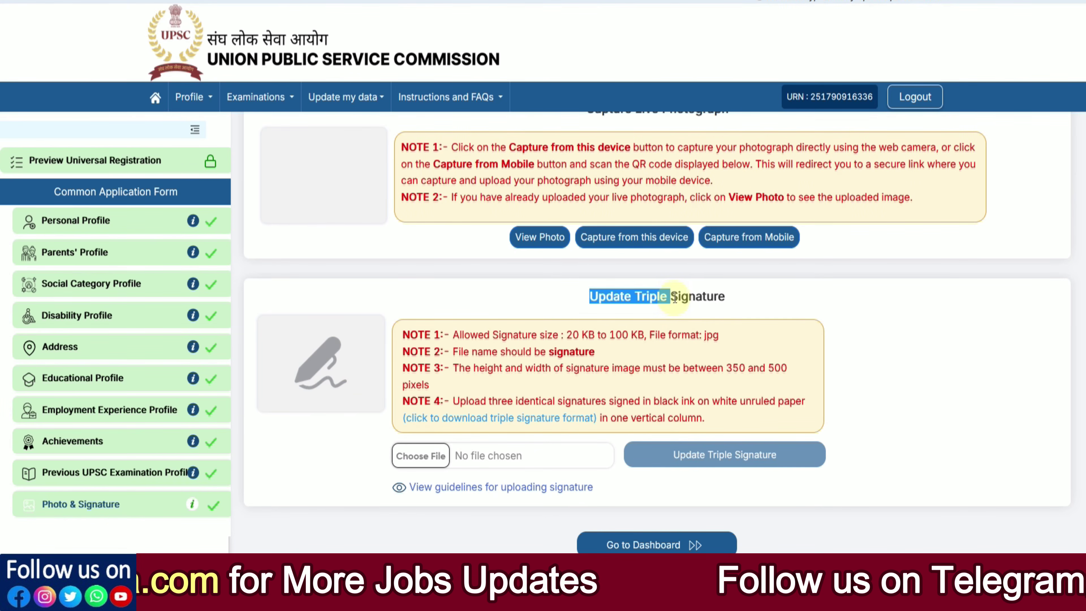
left_click(567, 307)
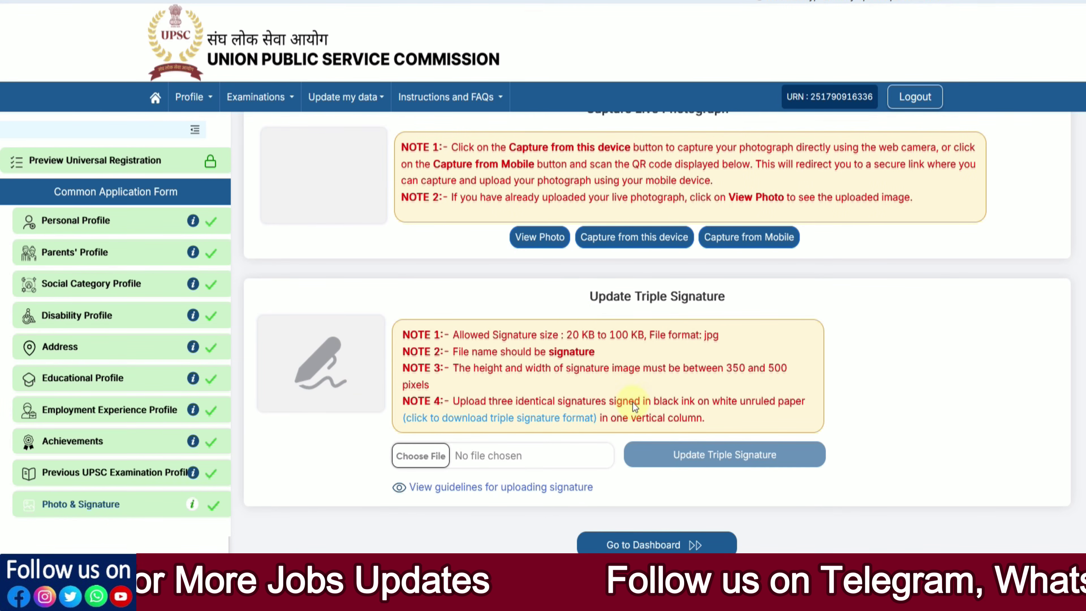
left_click(488, 420)
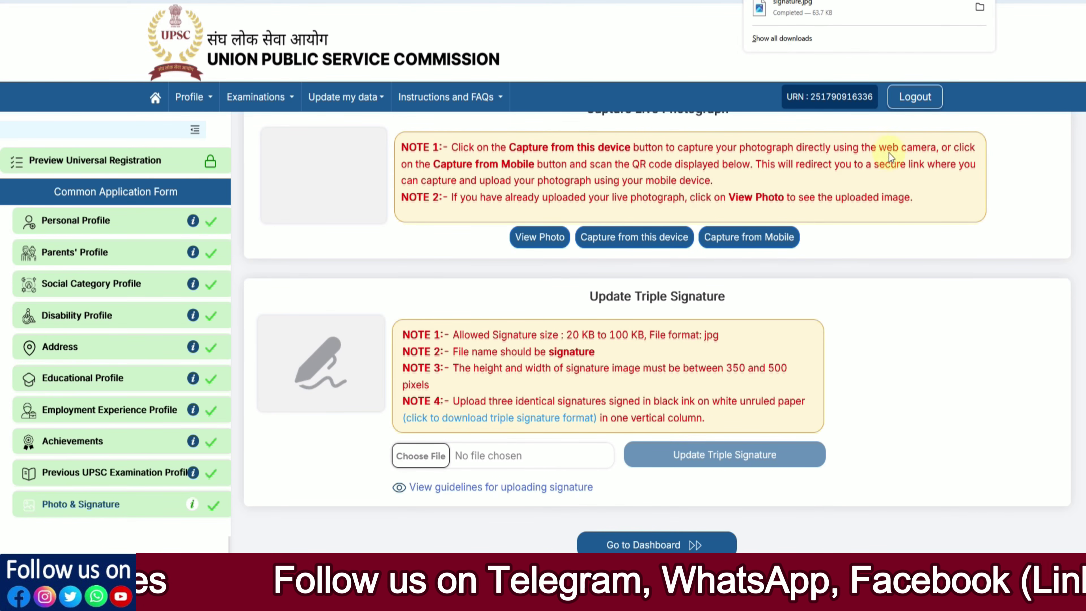
left_click(826, 17)
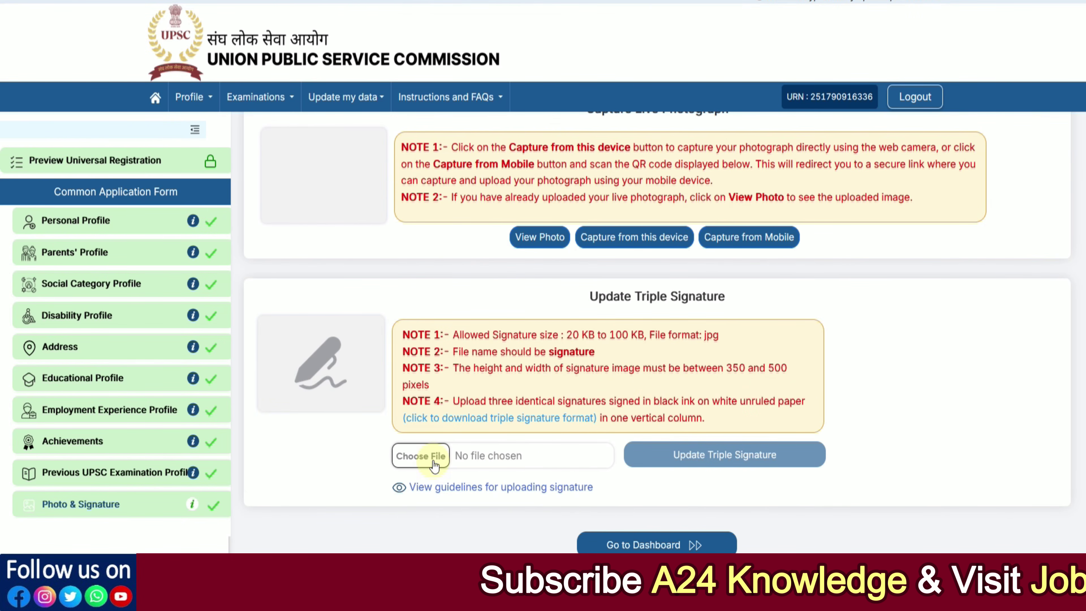
left_click(486, 488)
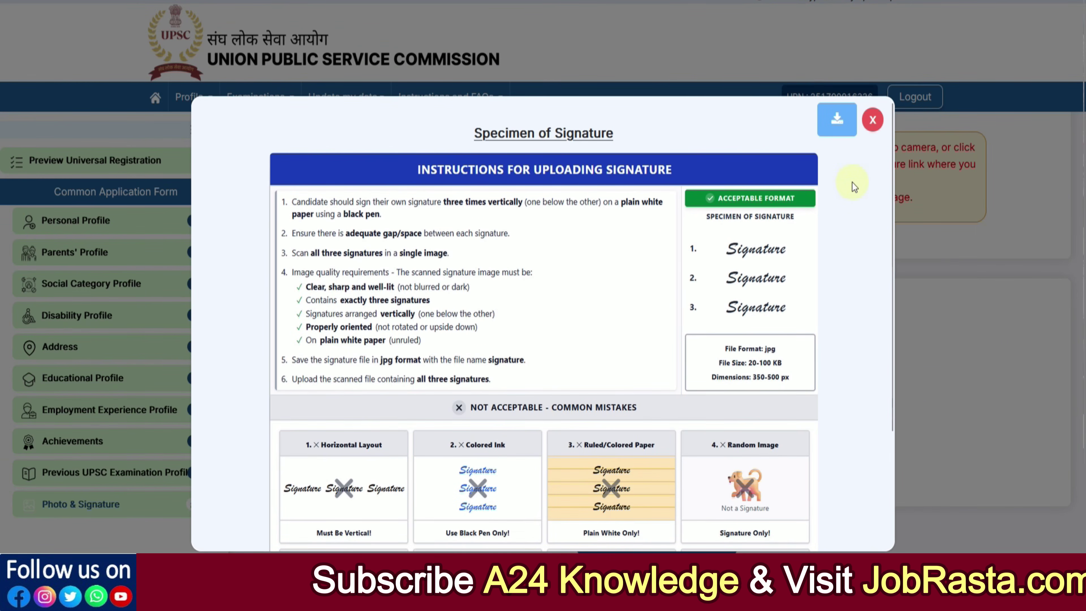
scroll(778, 253, "down", 2)
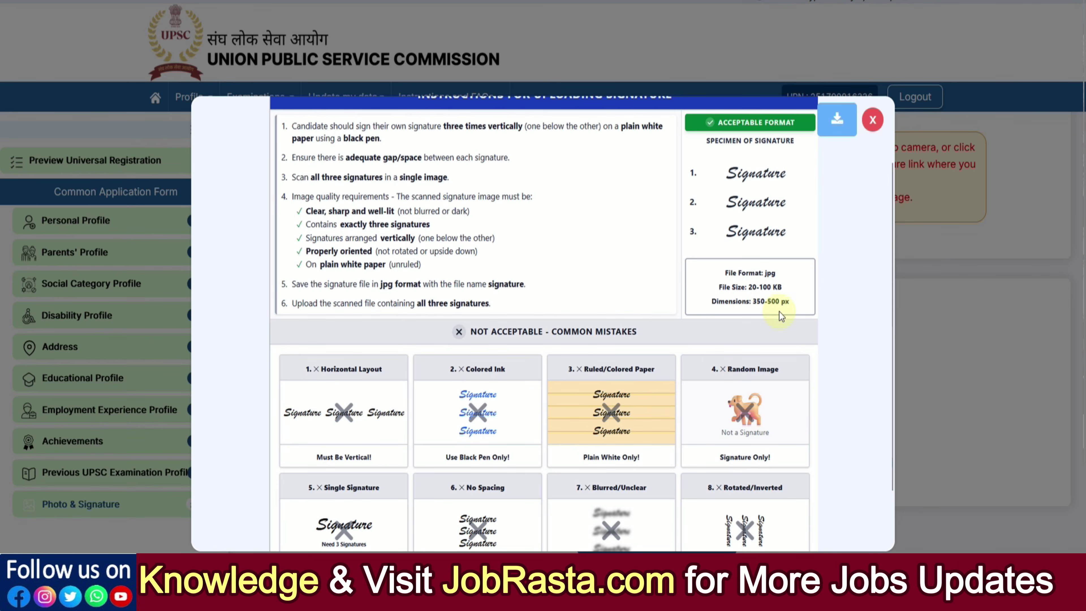
scroll(684, 295, "up", 2)
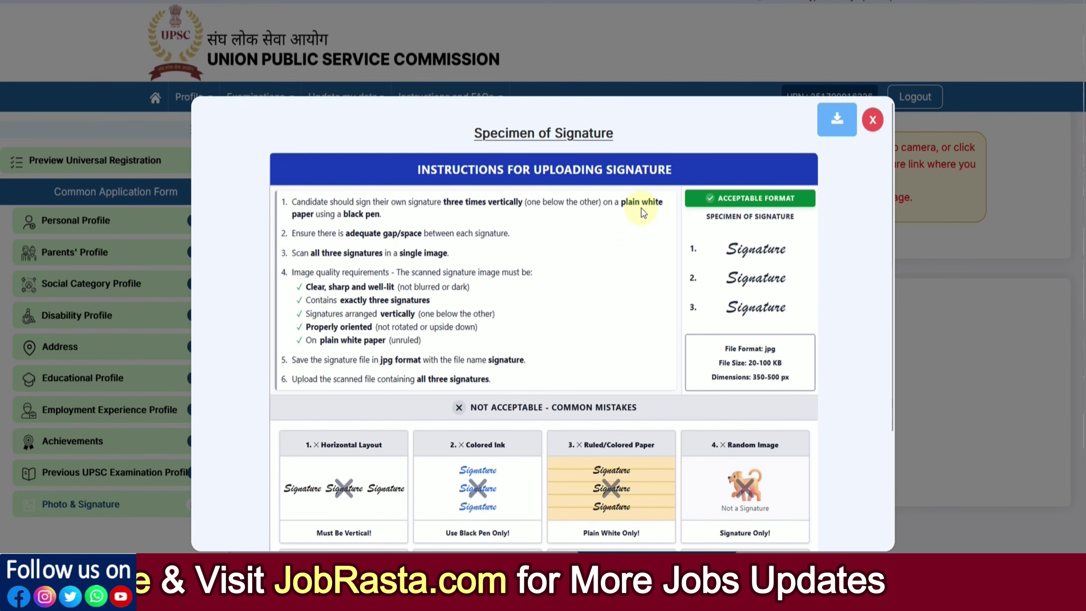
scroll(585, 318, "down", 5)
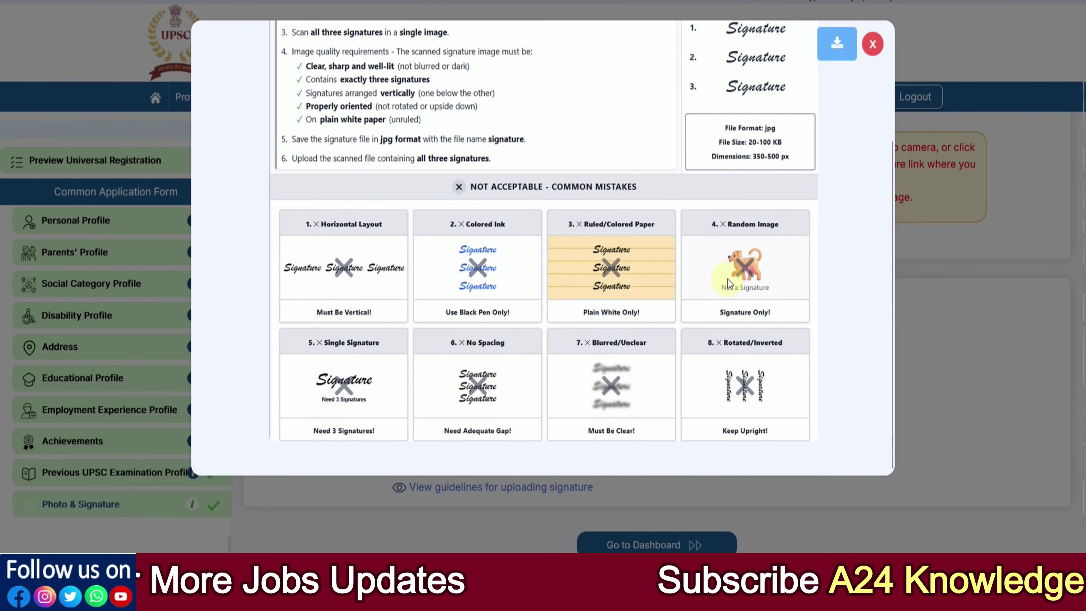
scroll(703, 316, "down", 1)
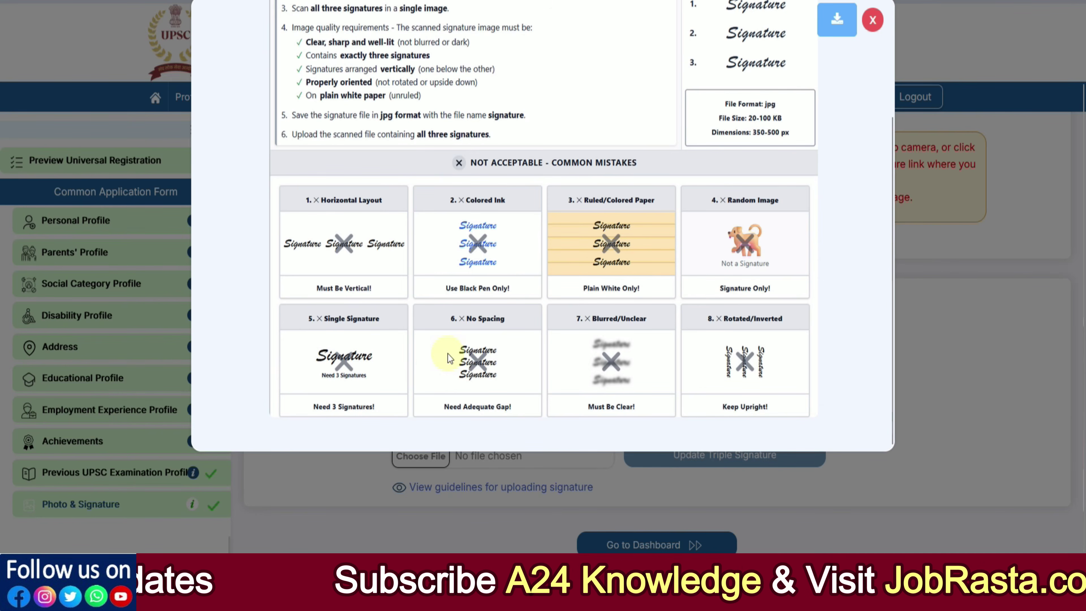
scroll(499, 353, "up", 6)
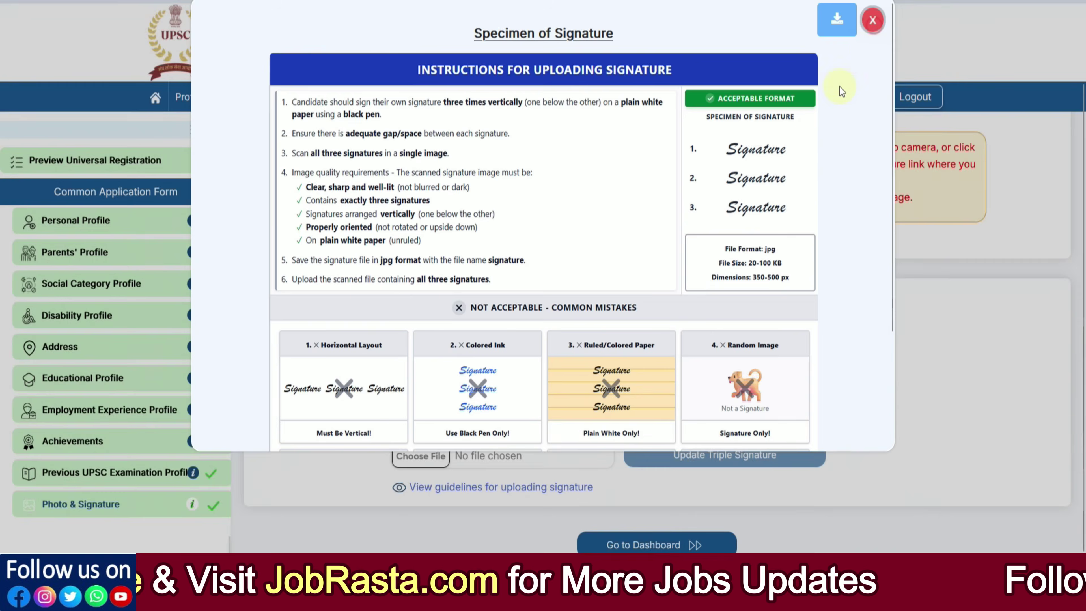
left_click(873, 20)
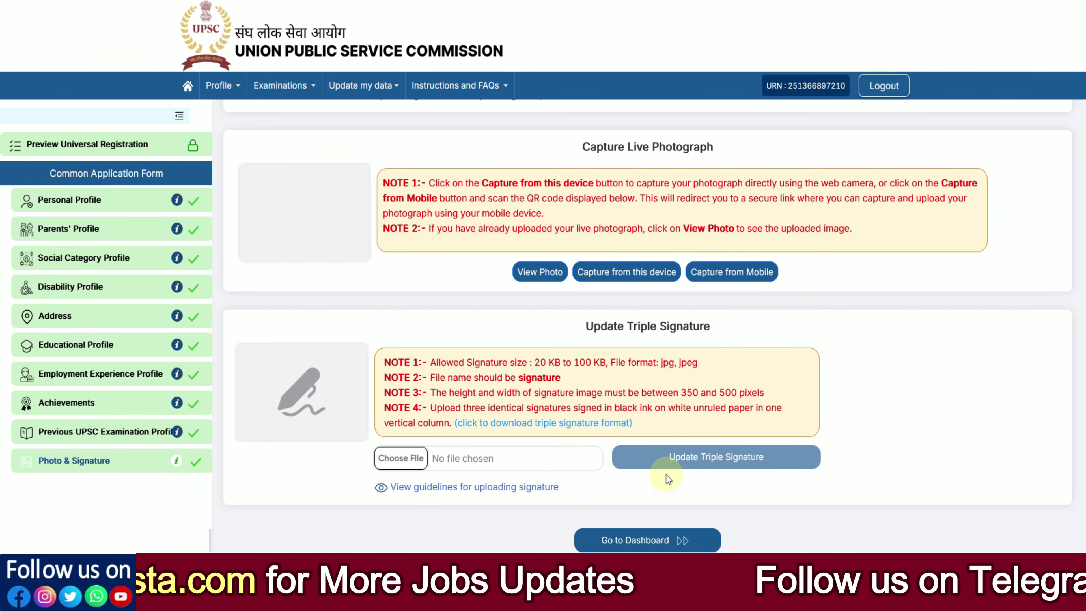
Apply for Combined Defence Services Examination (II), 2026 from Examinations > Apply for Examination
scroll(666, 474, "up", 6)
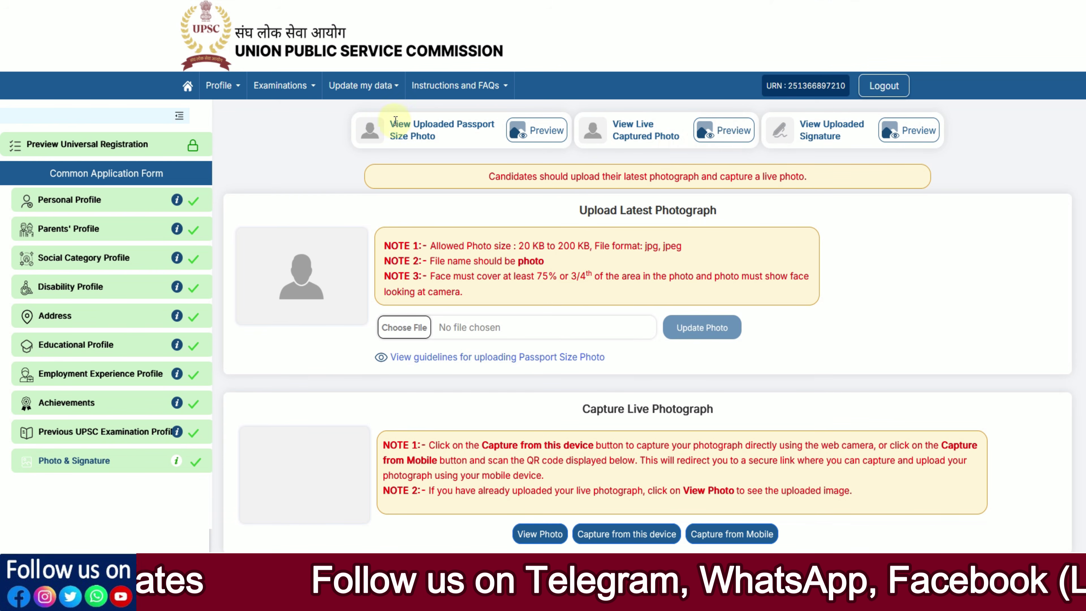
left_click(297, 95)
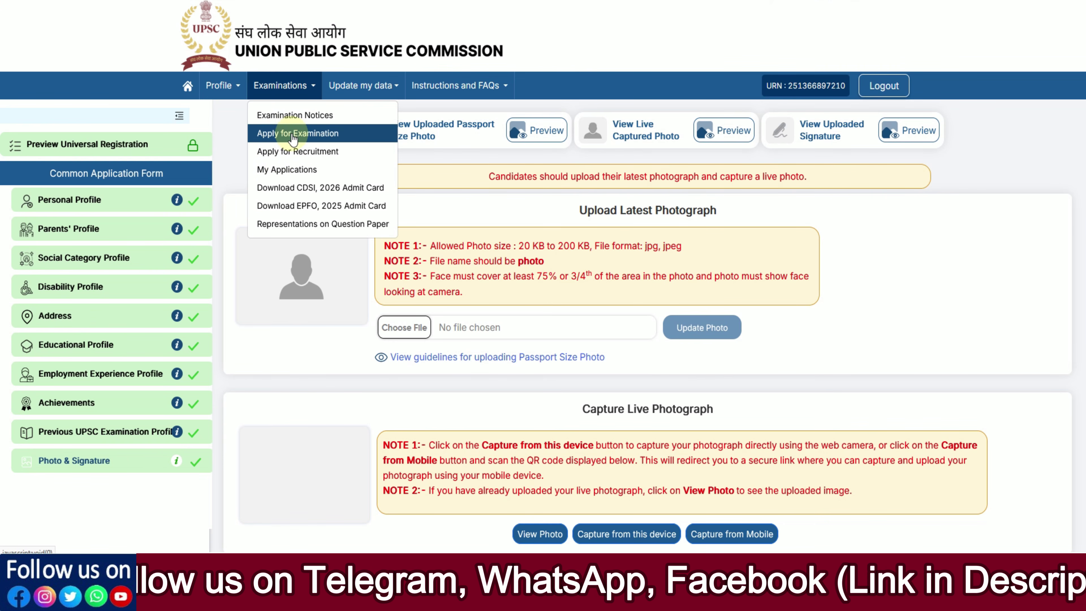
left_click(317, 136)
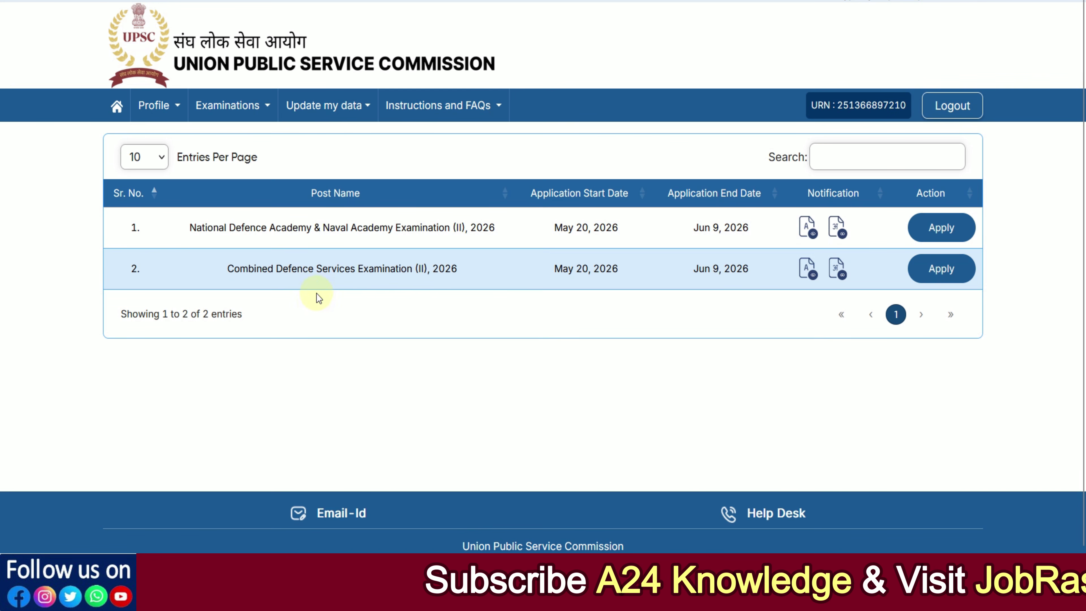
left_click(937, 278)
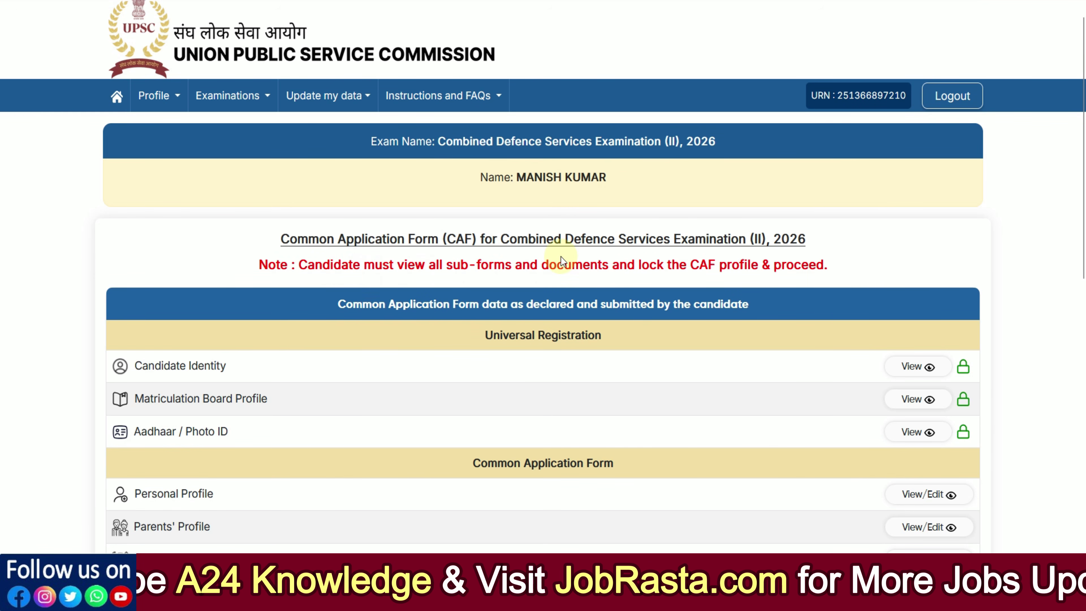
View and close the Previous UPSC Examination Profile and Achievements sub-form details
scroll(732, 340, "down", 2)
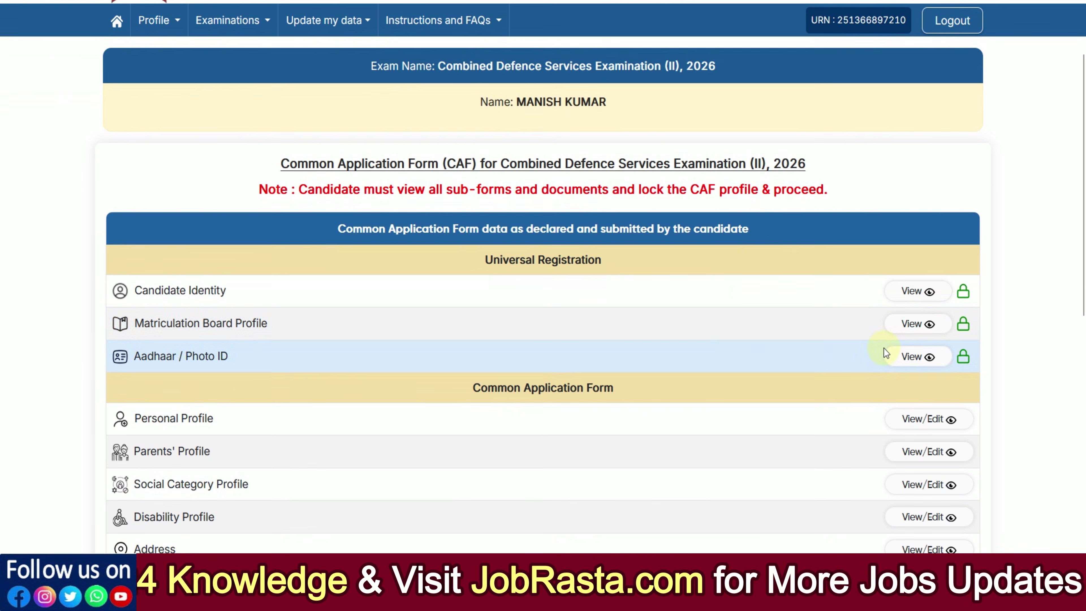
scroll(902, 320, "down", 8)
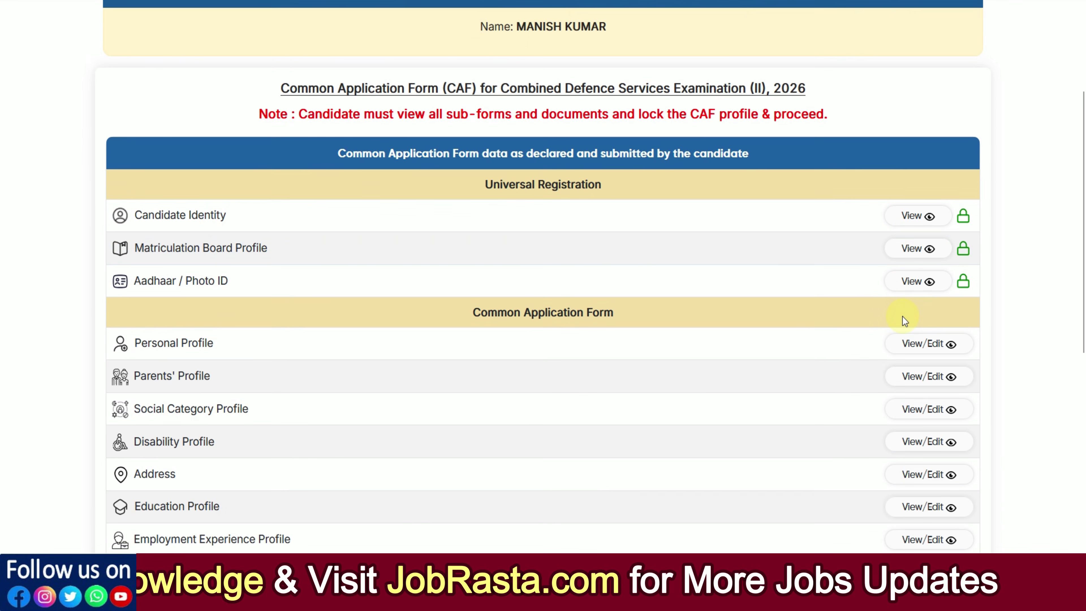
scroll(895, 362, "down", 2)
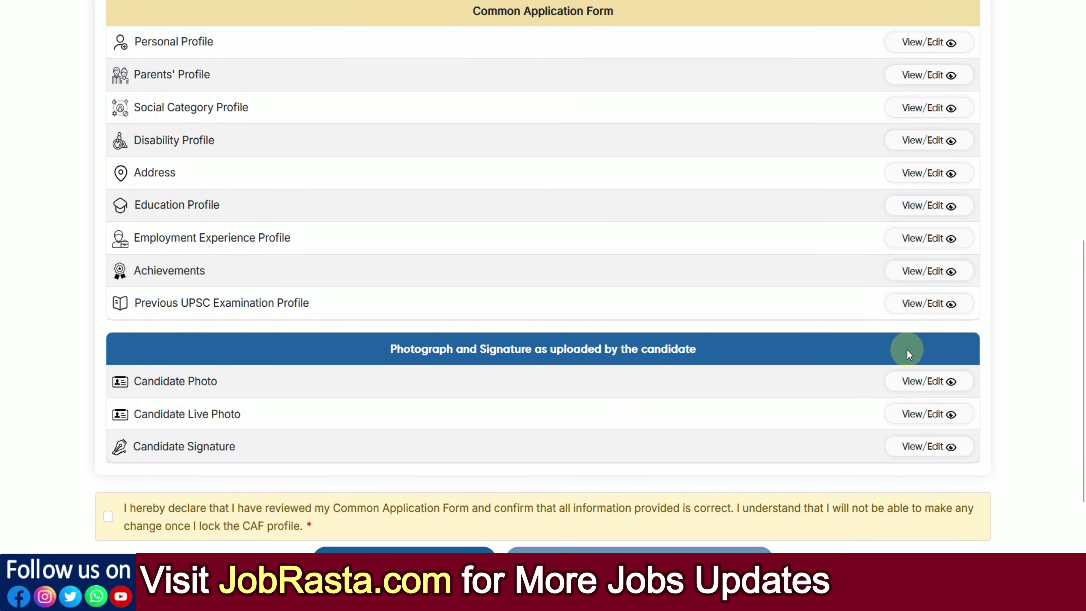
left_click(924, 308)
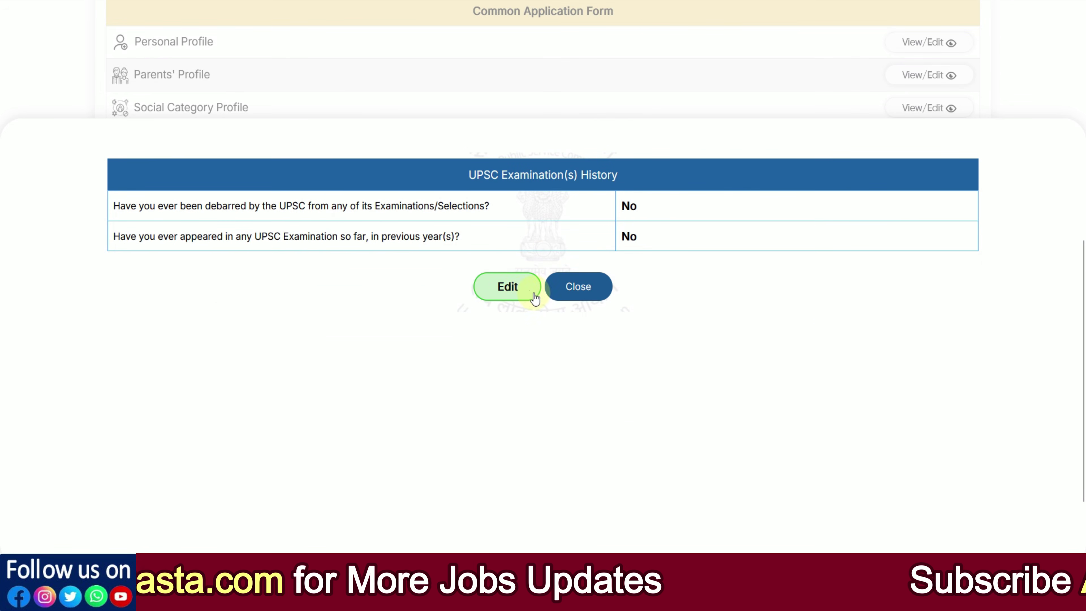
left_click(578, 286)
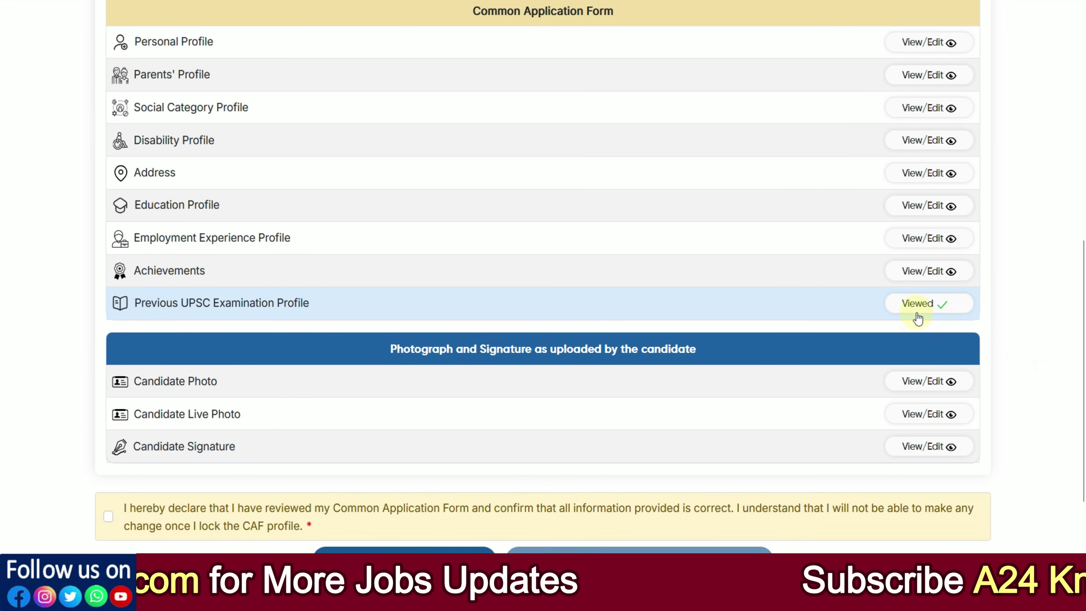
left_click(921, 277)
left_click(578, 251)
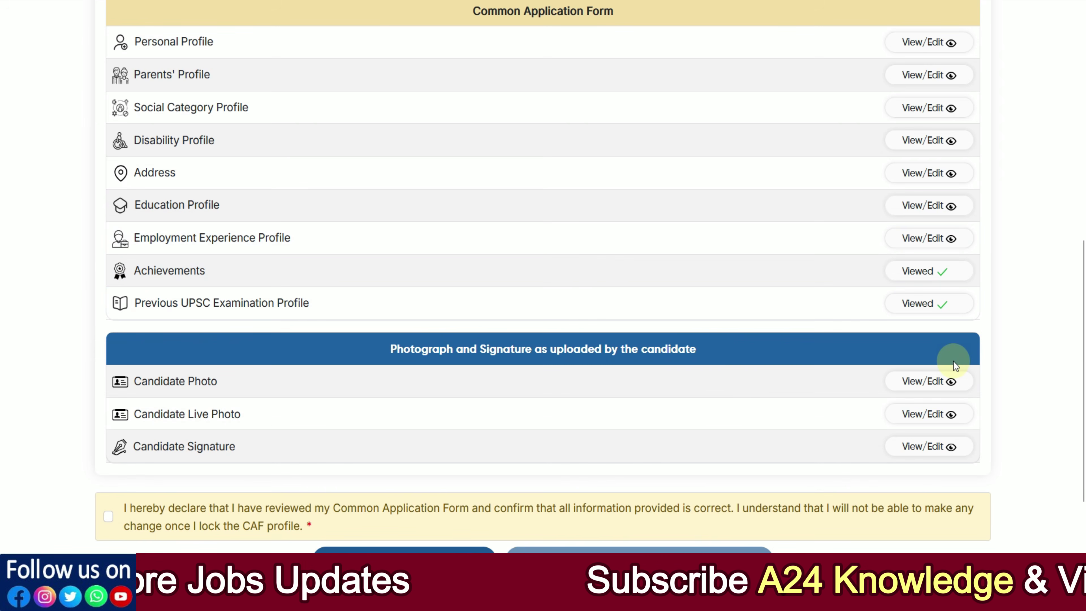
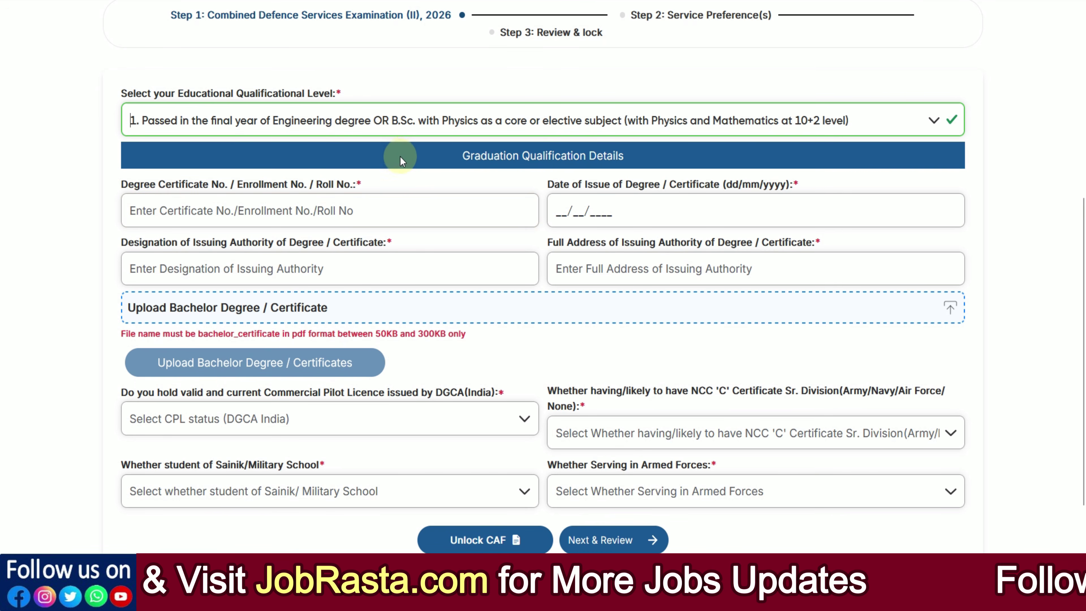
Step through the degree Certificate No., Date of Issue and issuing authority Designation fields
left_click(237, 213)
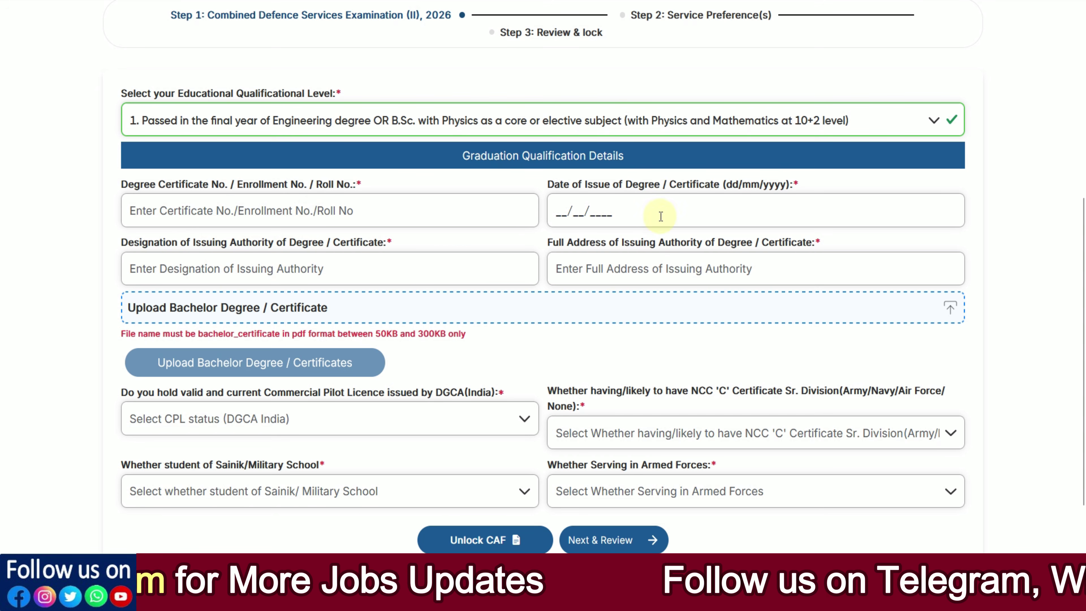
left_click(567, 210)
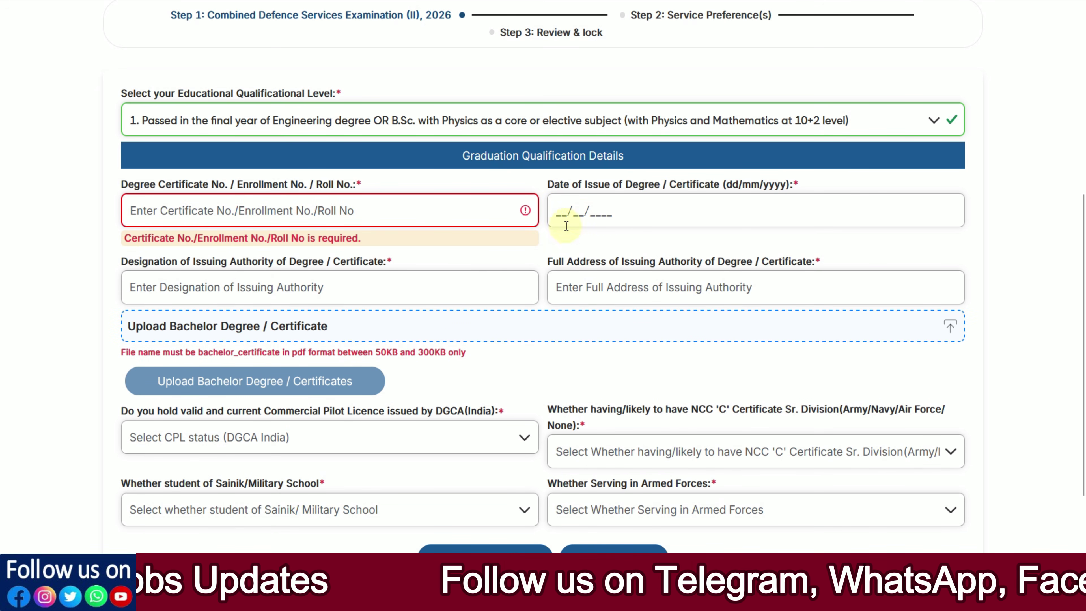
left_click(222, 286)
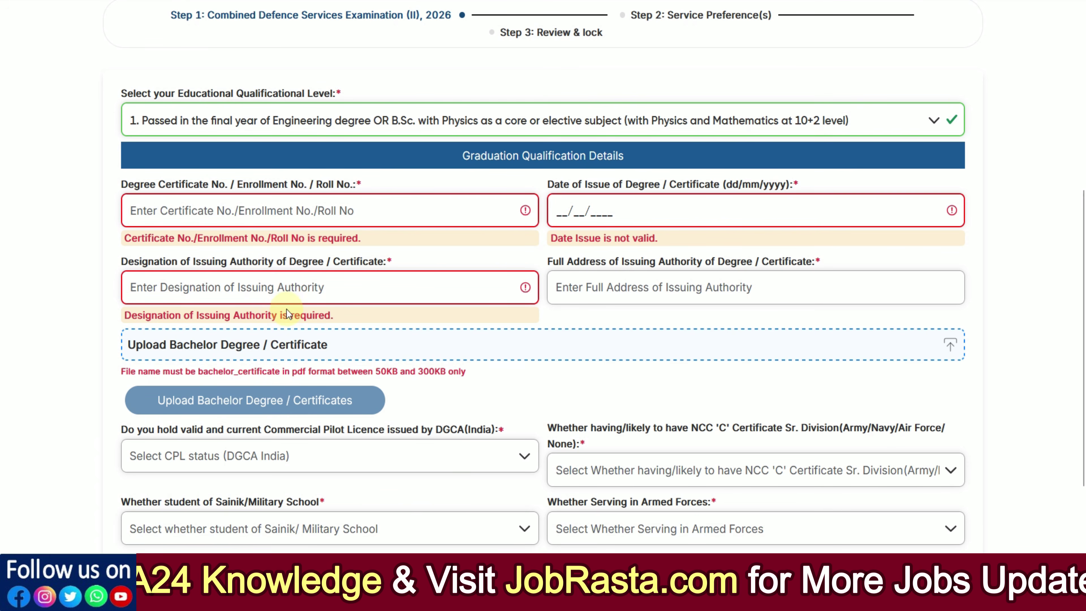
Go back to the UPSC form's issuing authority designation field
left_click(267, 295)
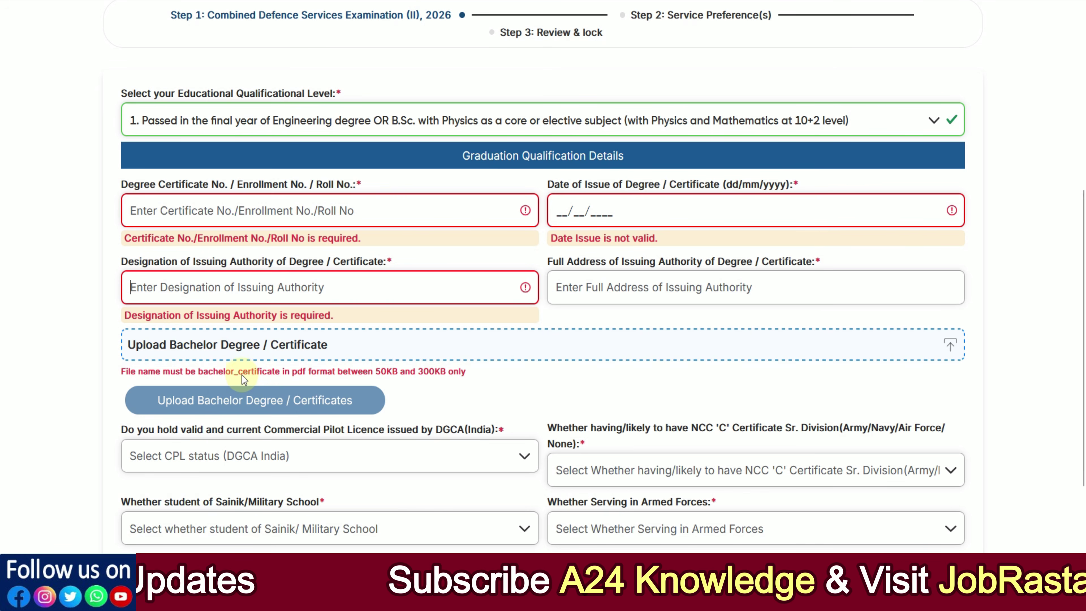
Upload the bachelor_certificate PDF as the Bachelor Degree certificate
left_click(198, 372)
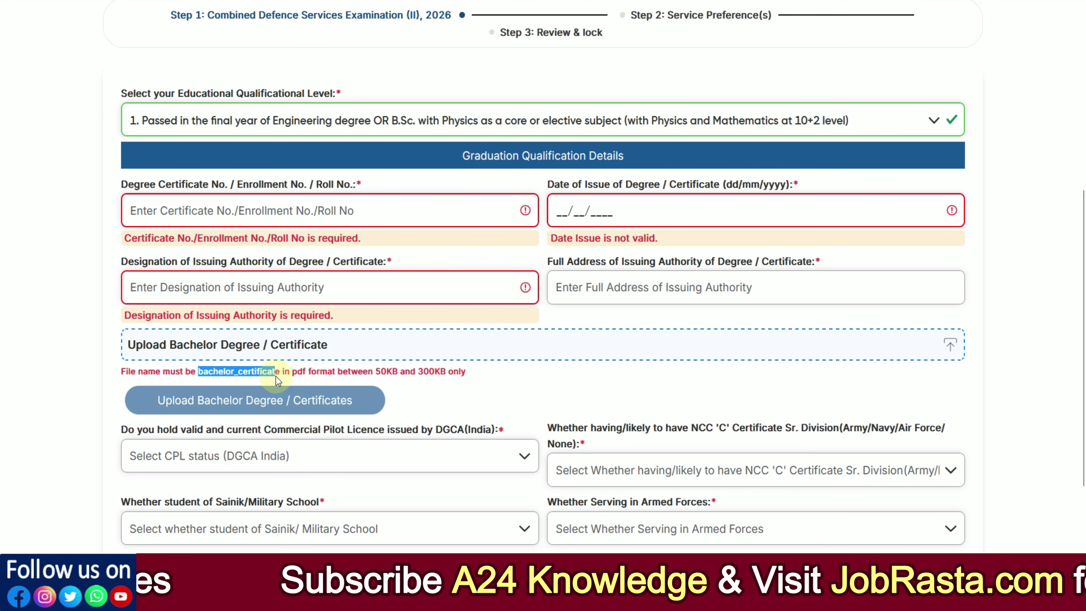
left_click(183, 384)
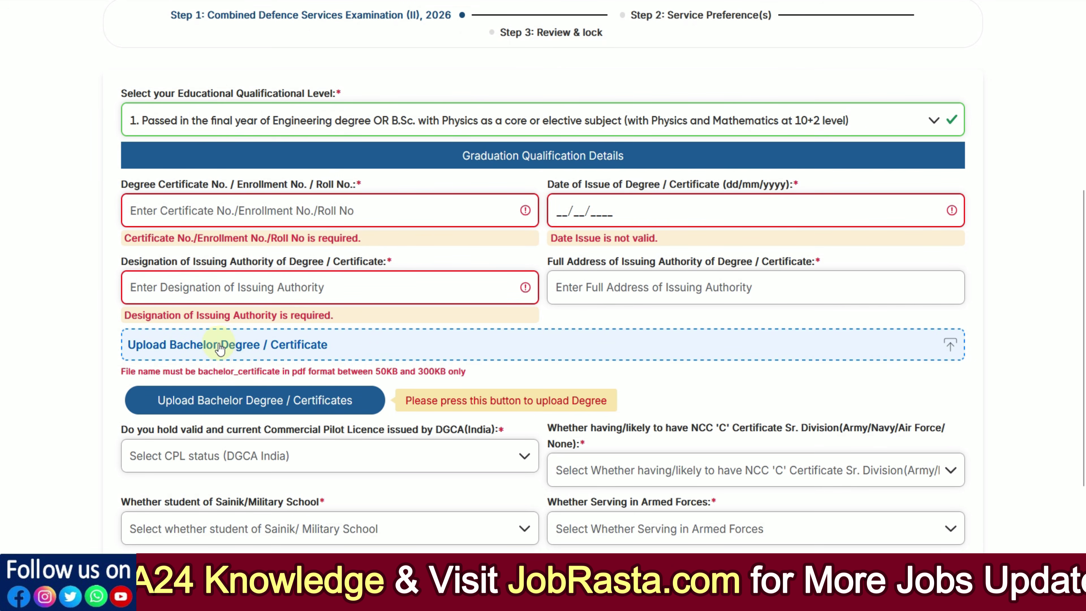
left_click(264, 406)
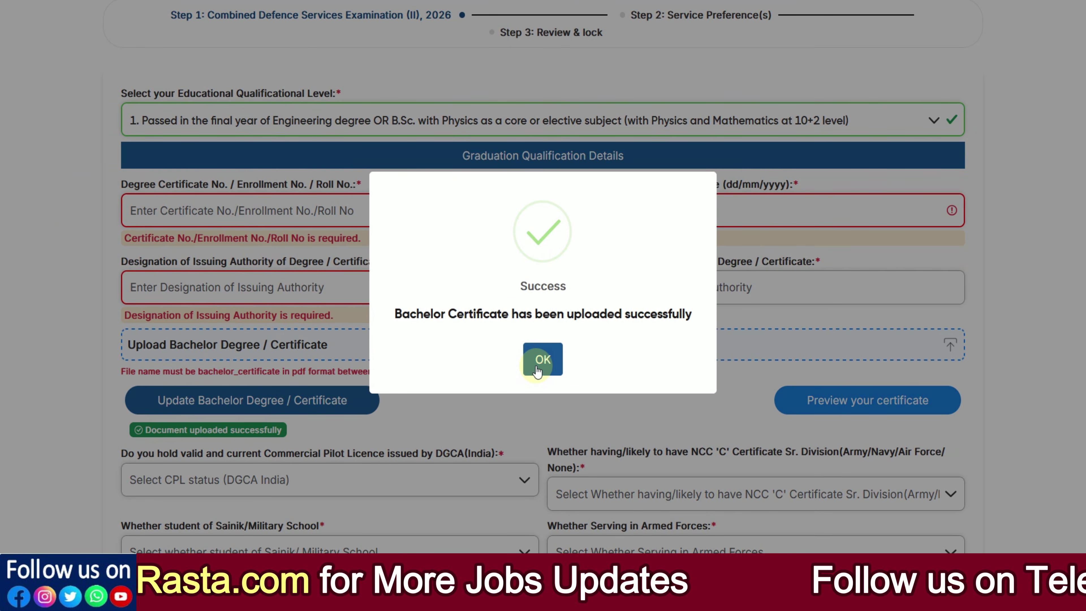
left_click(541, 359)
Answer No for commercial pilot licence, Sainik School and armed forces, None for NCC, and continue
scroll(397, 371, "down", 4)
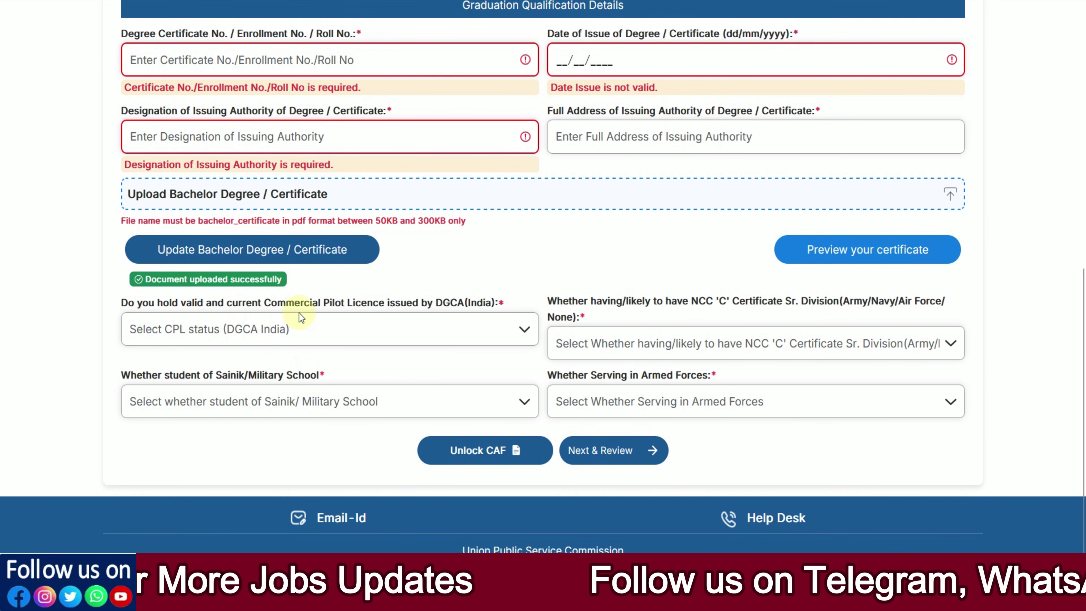
left_click(360, 330)
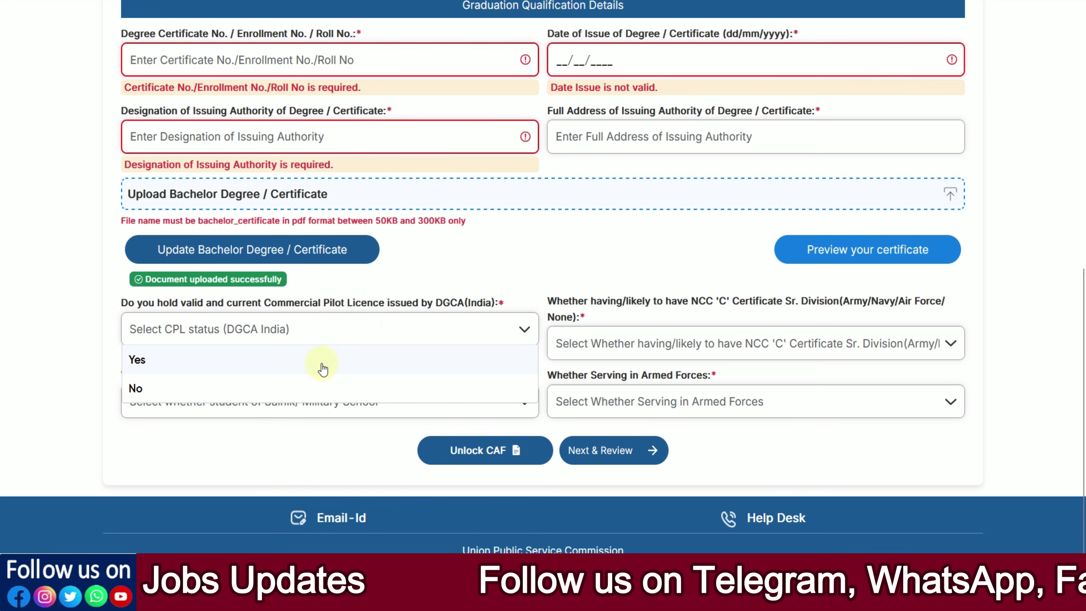
left_click(307, 389)
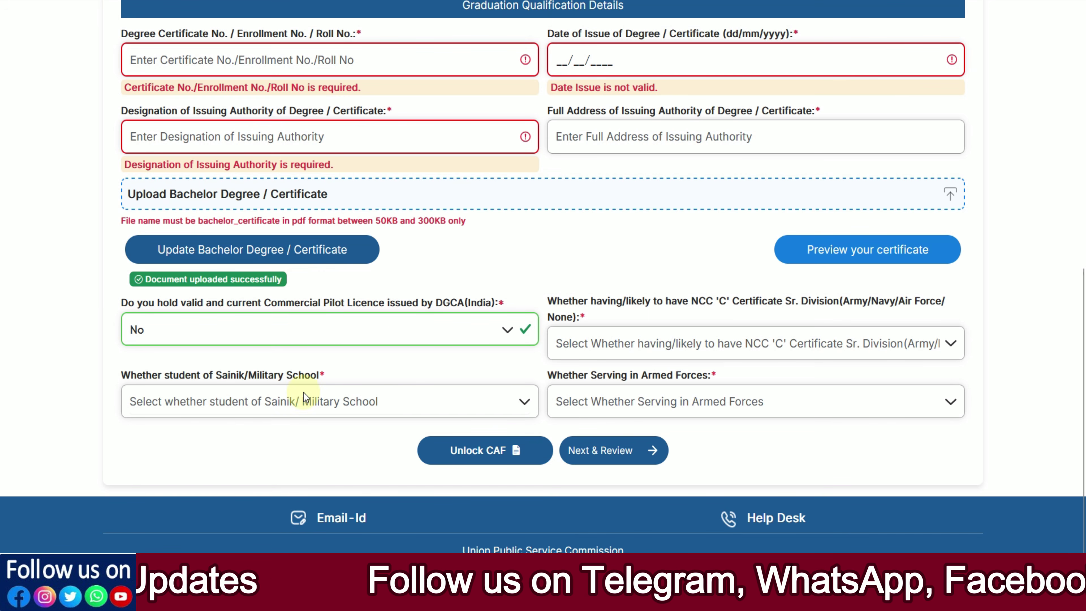
left_click(289, 400)
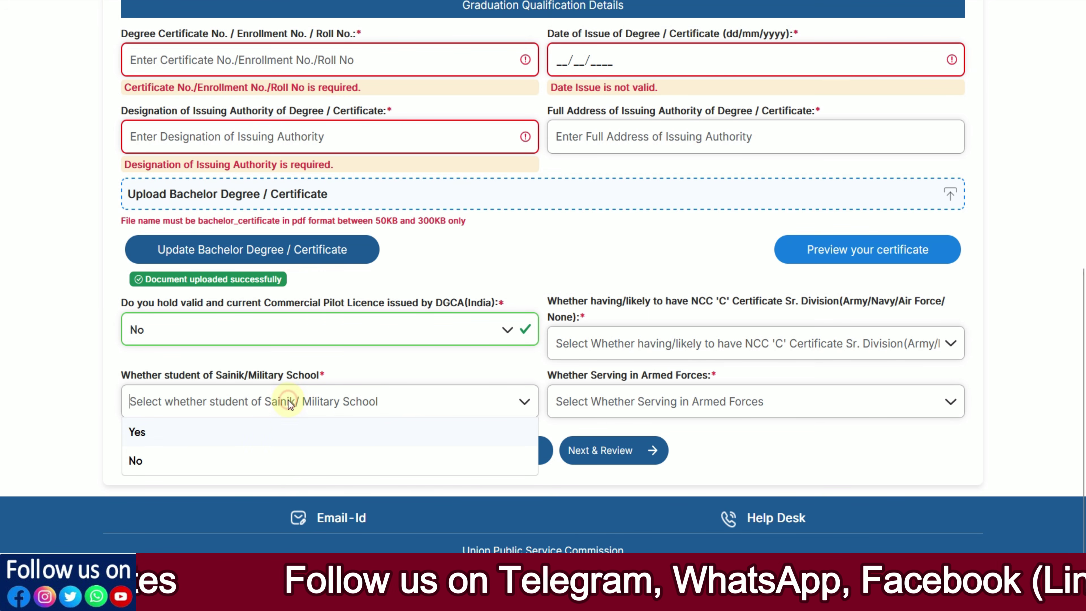
left_click(261, 458)
left_click(646, 403)
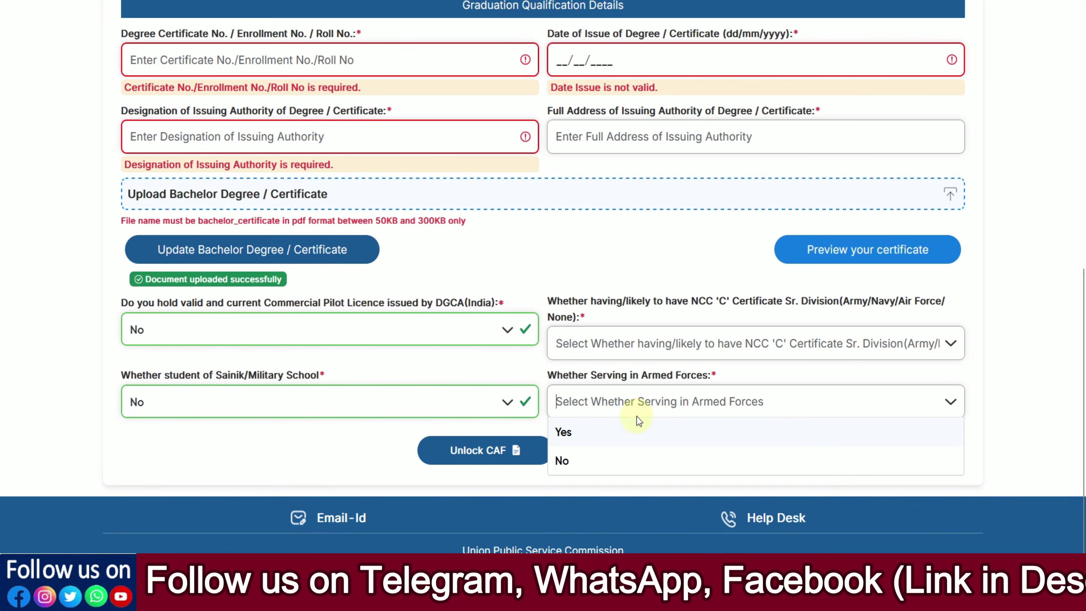
left_click(617, 460)
left_click(692, 342)
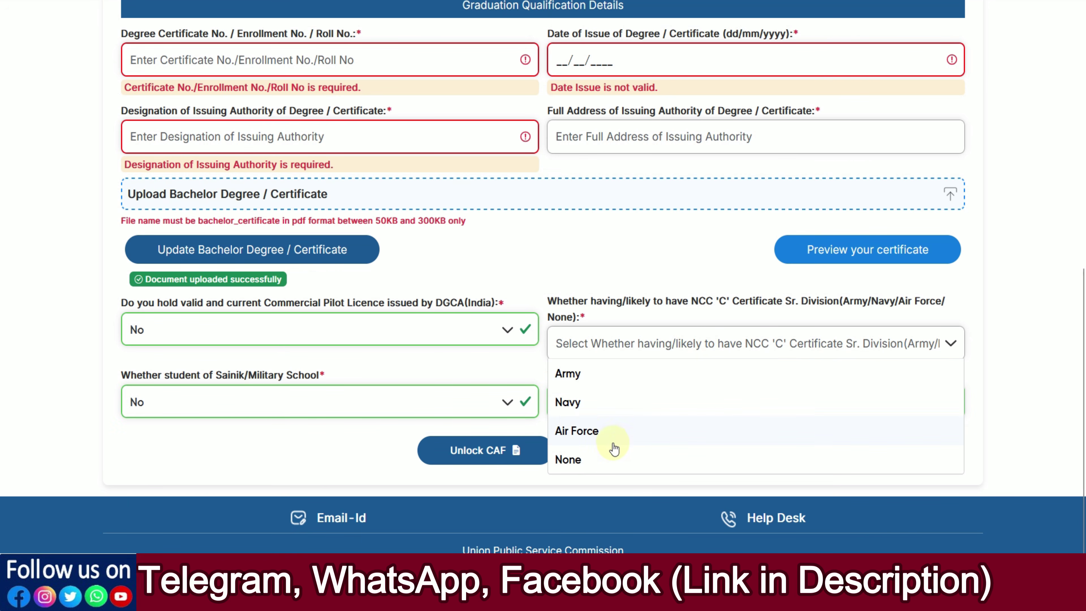
left_click(607, 457)
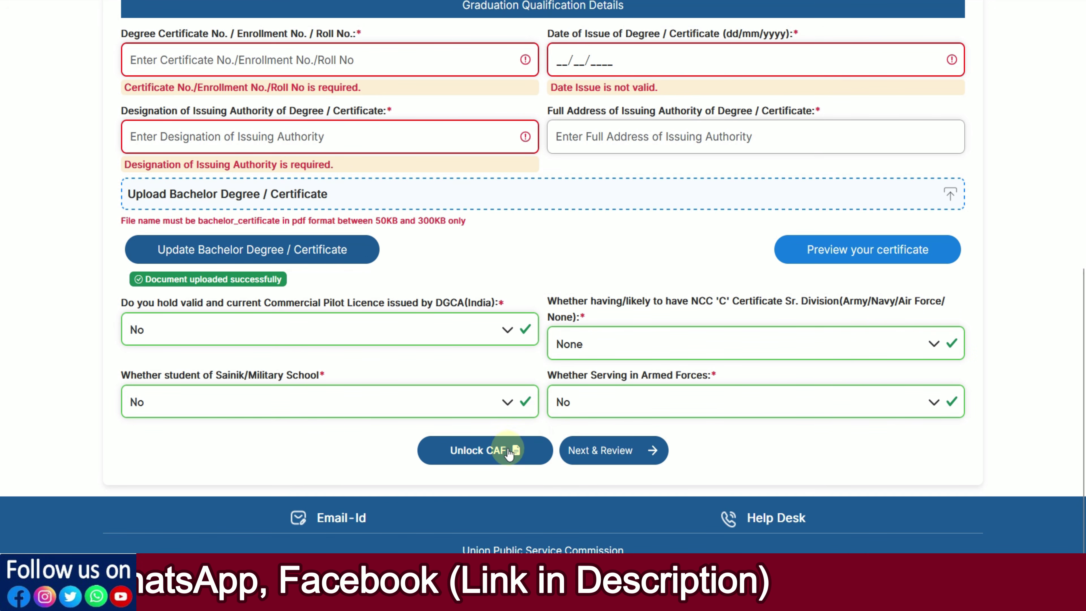
left_click(609, 462)
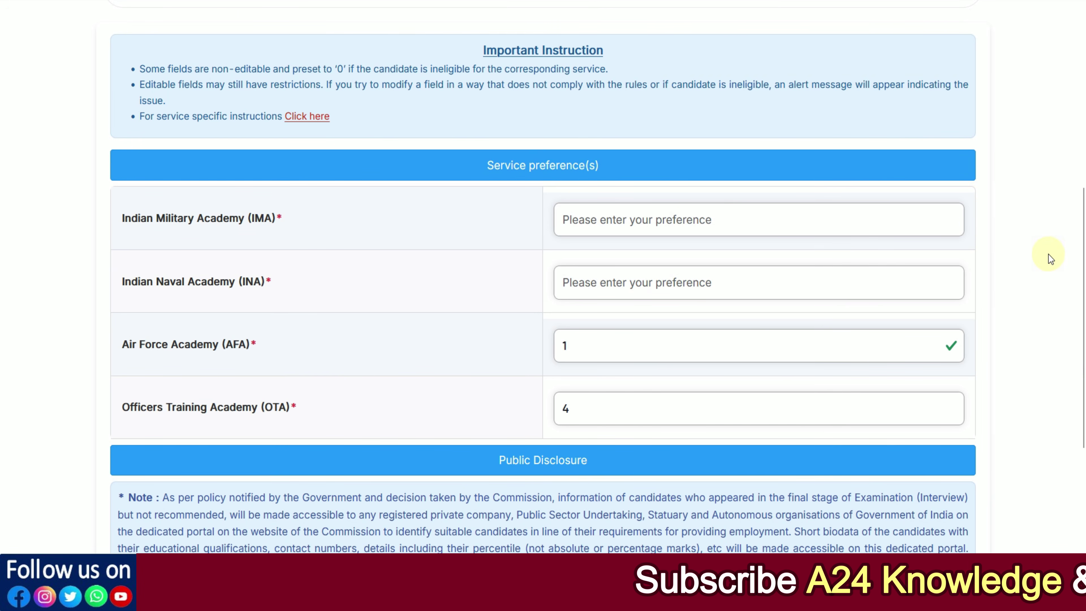
Set service preferences to IMA 2, INA 3 and OTA 4
scroll(1082, 252, "up", 1)
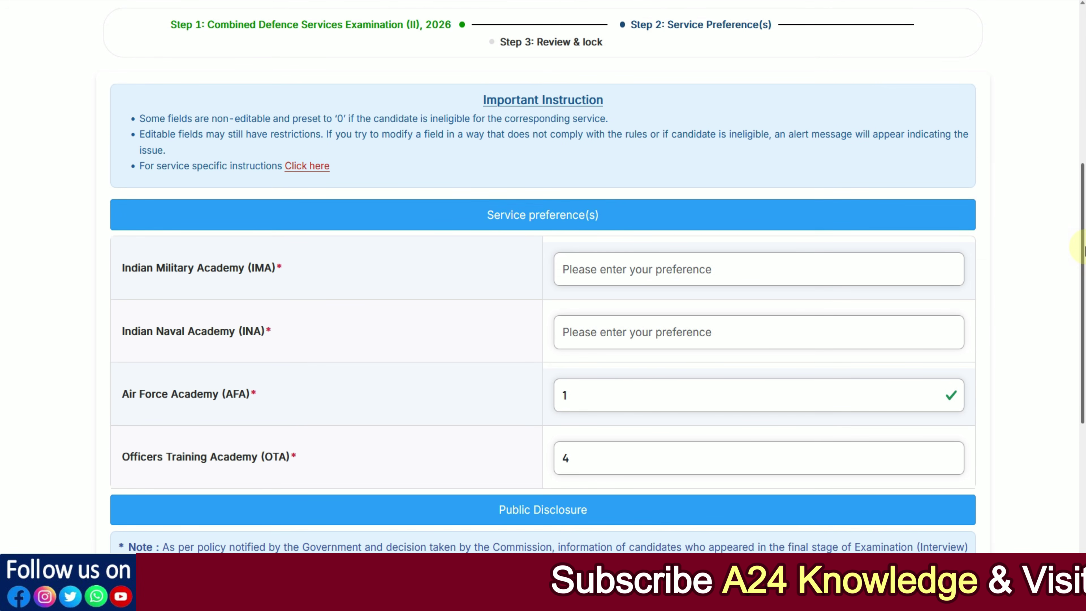
left_click_drag(1083, 250, 1084, 295)
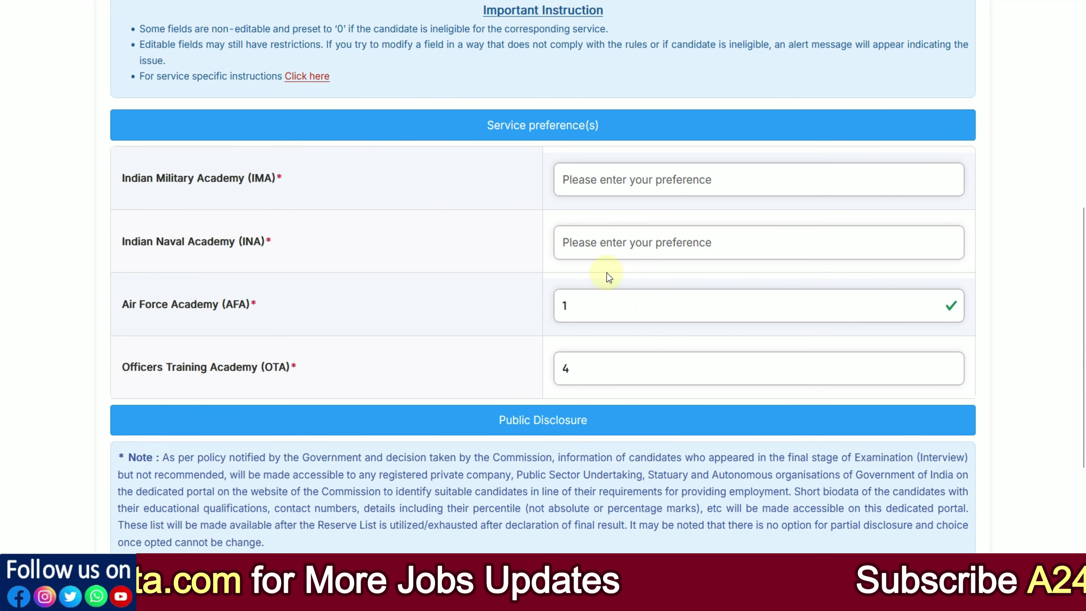
left_click(608, 190)
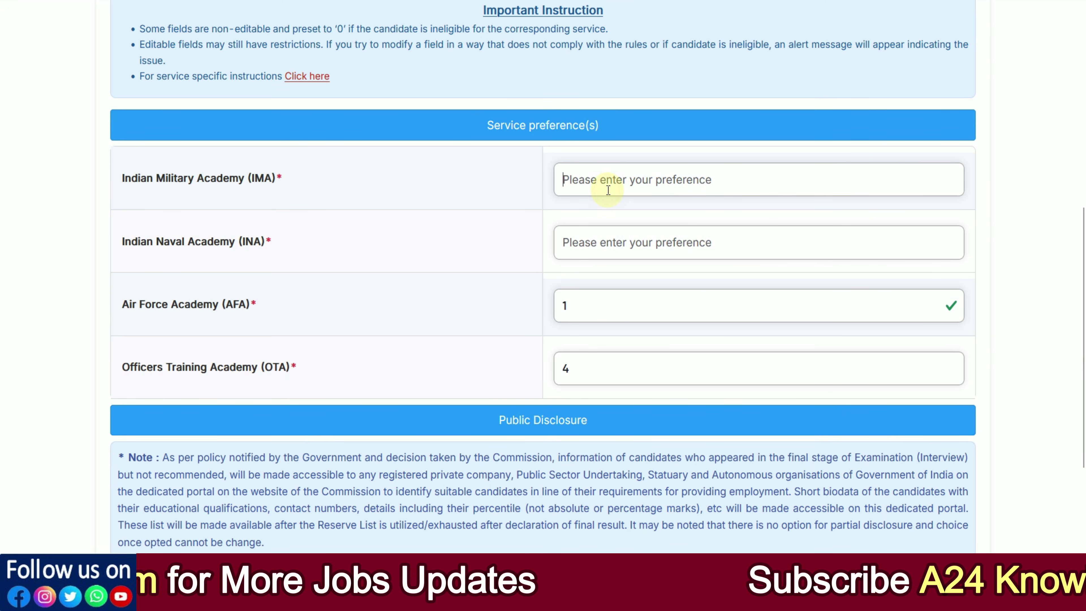
type("2")
left_click(601, 243)
type("3")
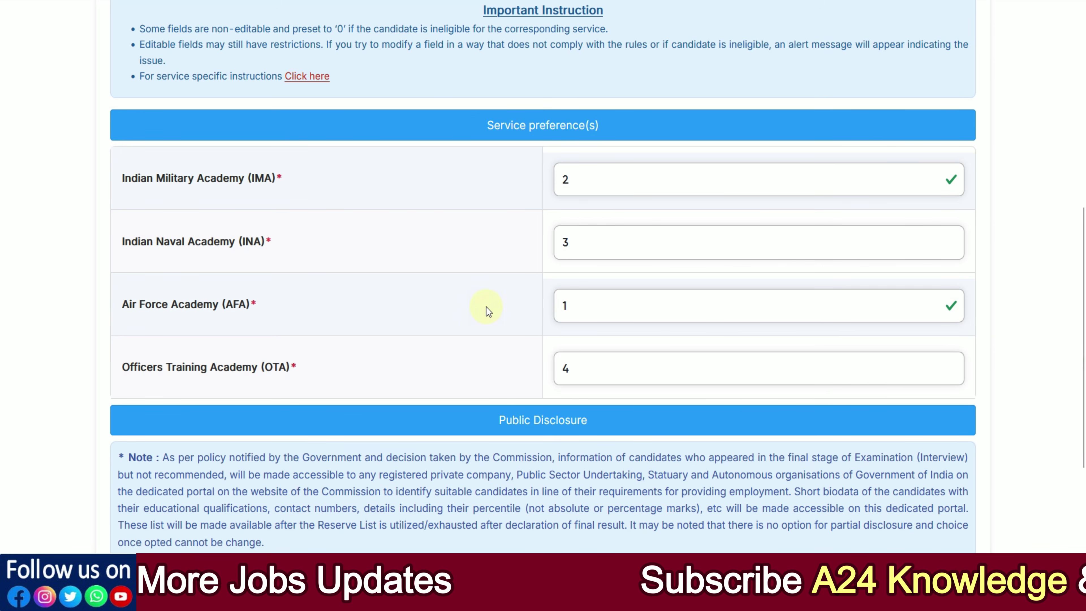
left_click(486, 307)
left_click(570, 367)
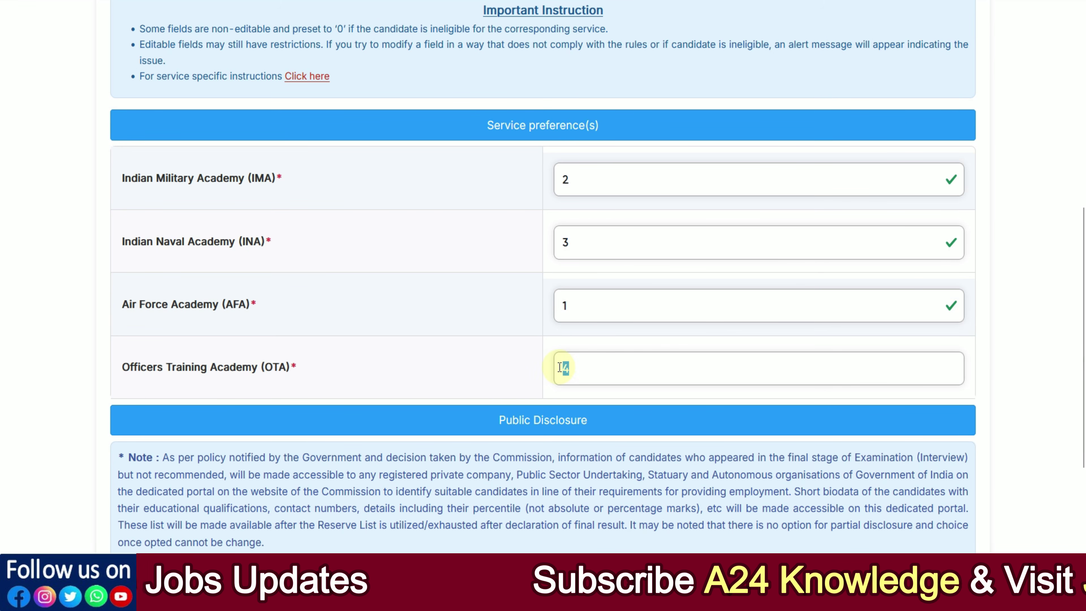
left_click(492, 352)
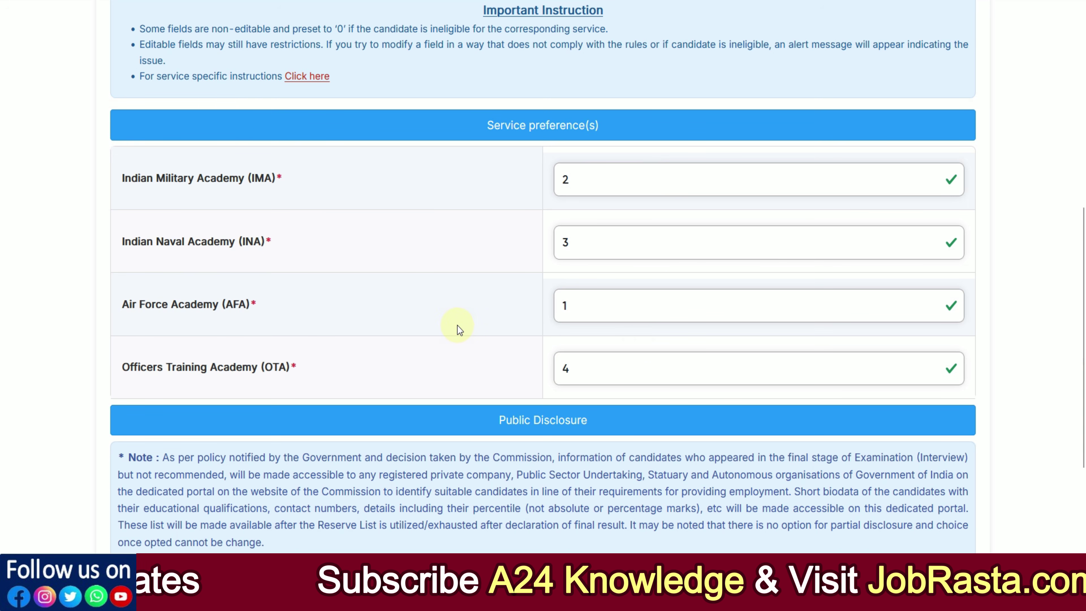
Answer Yes to sharing personal information for job opportunities
scroll(457, 325, "down", 1)
scroll(457, 325, "down", 1)
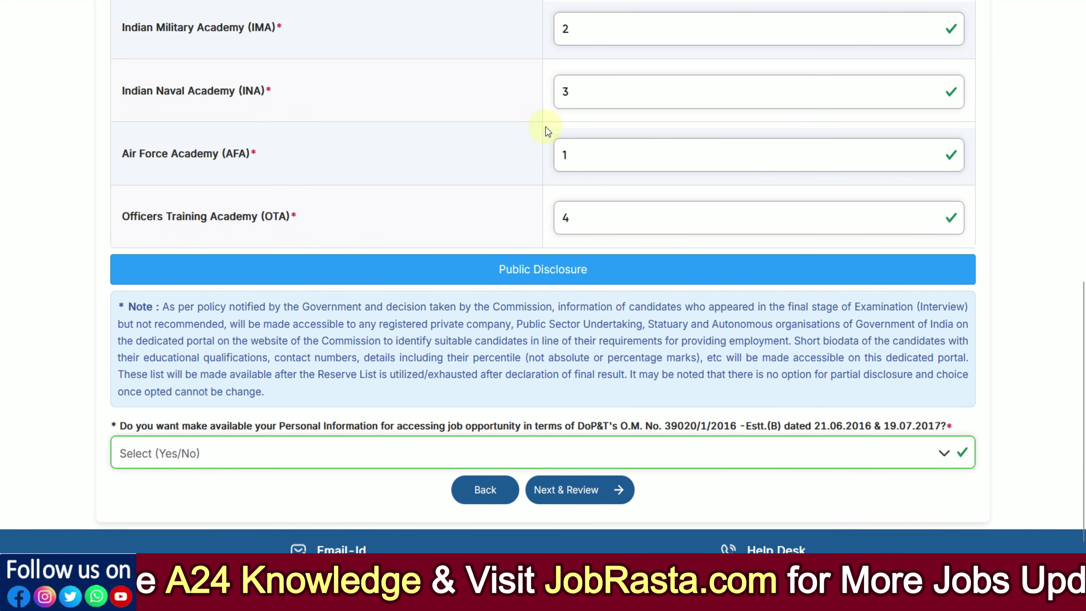
left_click(267, 453)
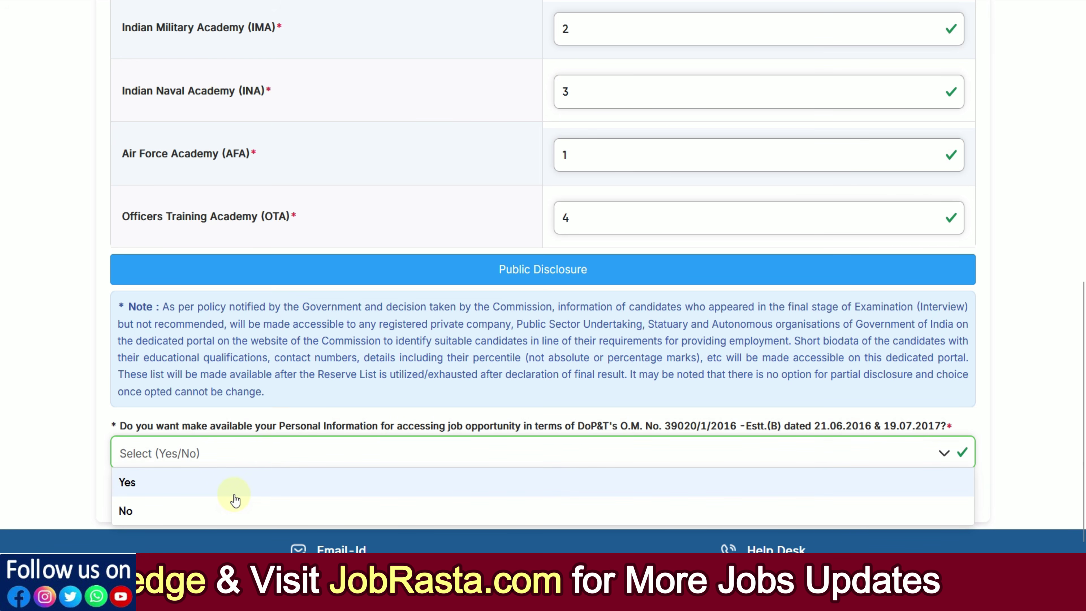
left_click(219, 494)
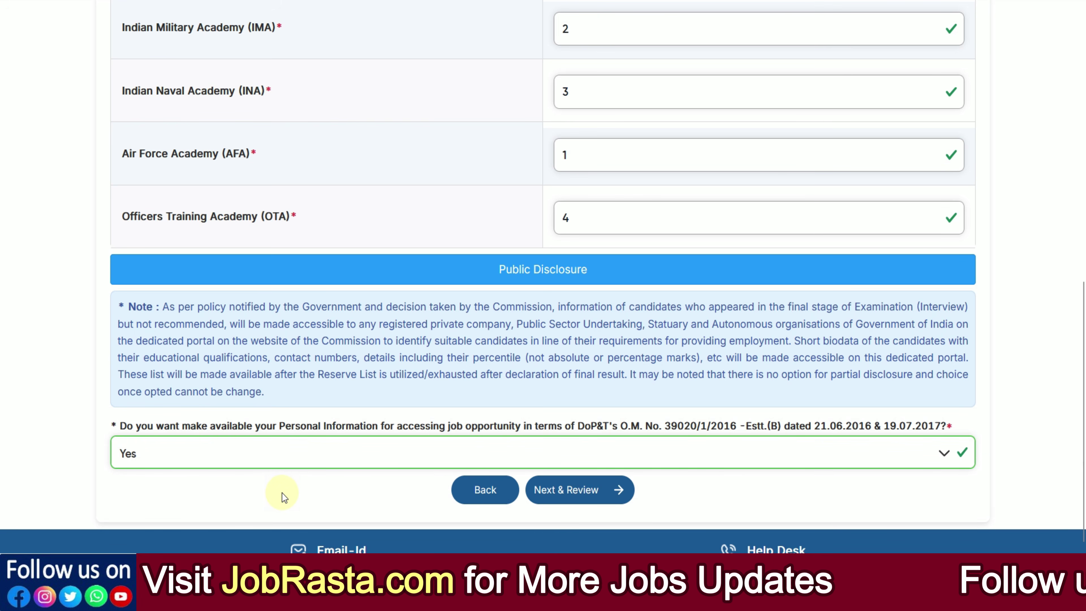
Select Delhi as the examination centre
left_click(566, 496)
scroll(534, 377, "up", 2)
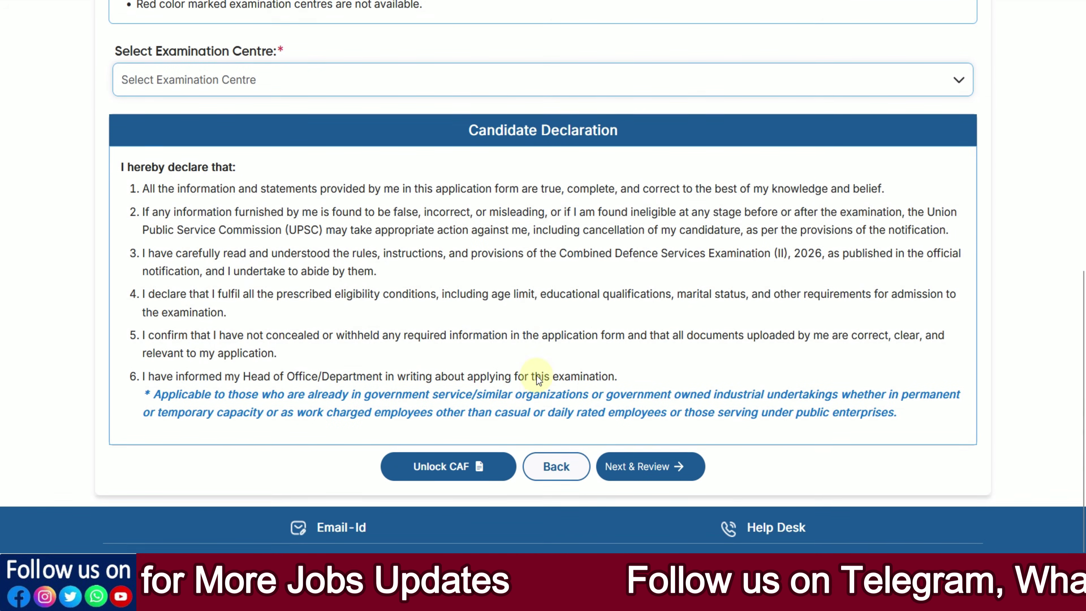
left_click(228, 156)
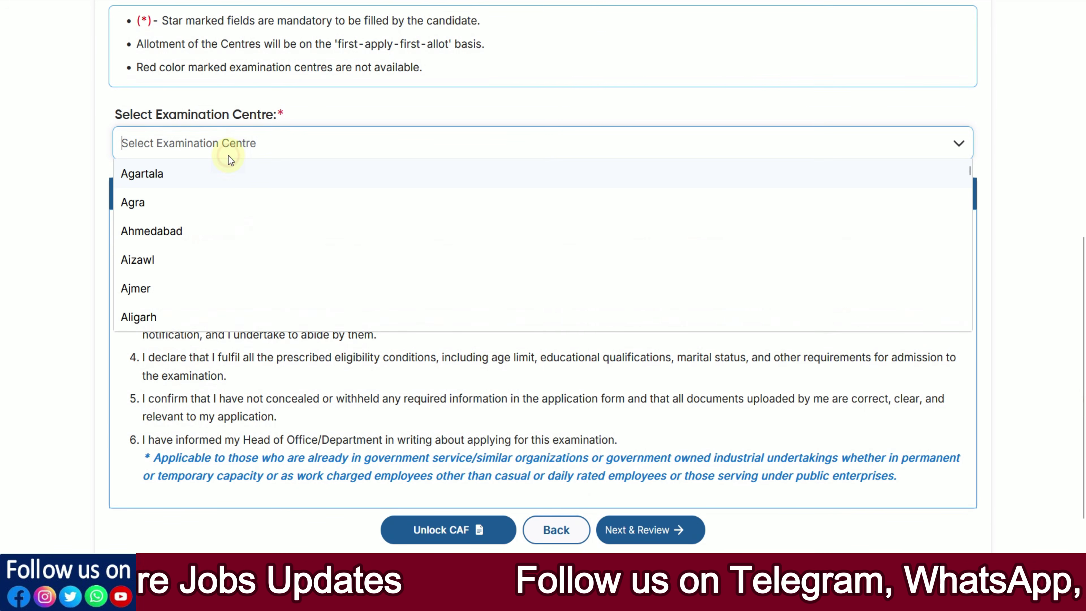
scroll(215, 229, "down", 6)
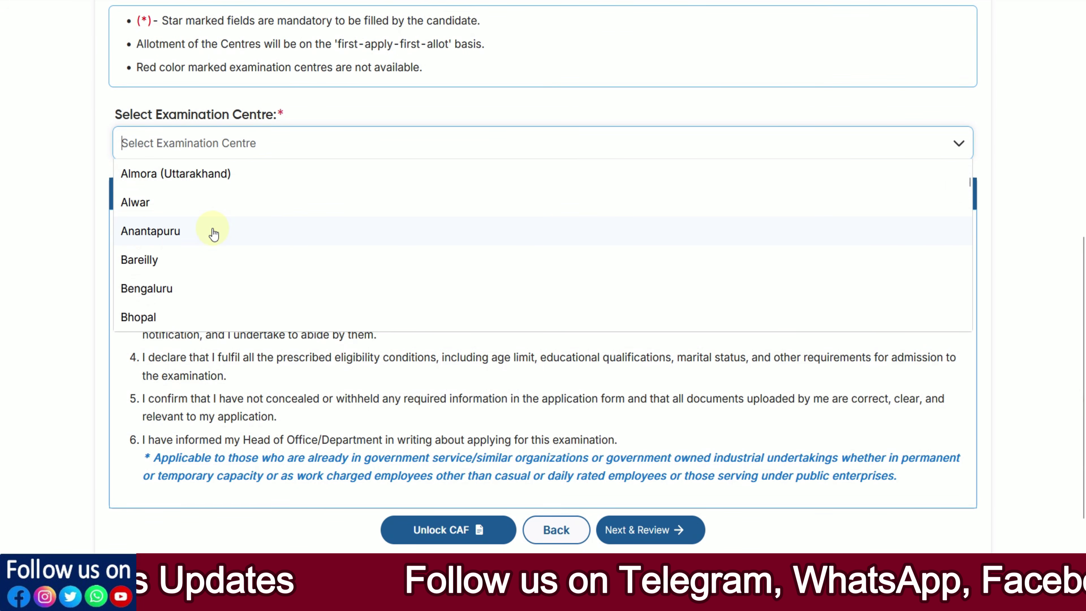
scroll(213, 231, "down", 4)
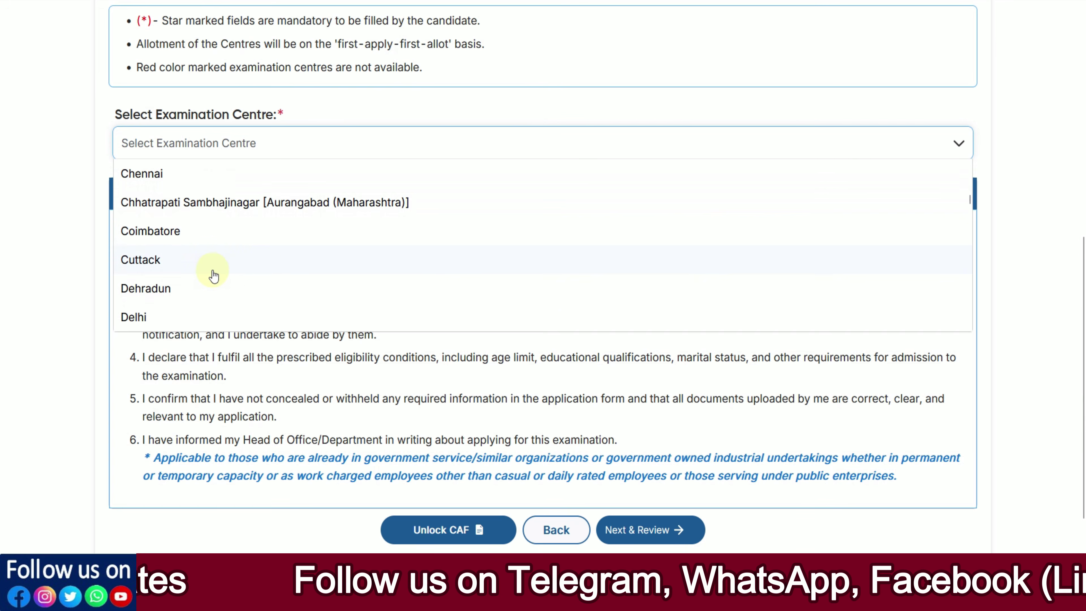
left_click(214, 320)
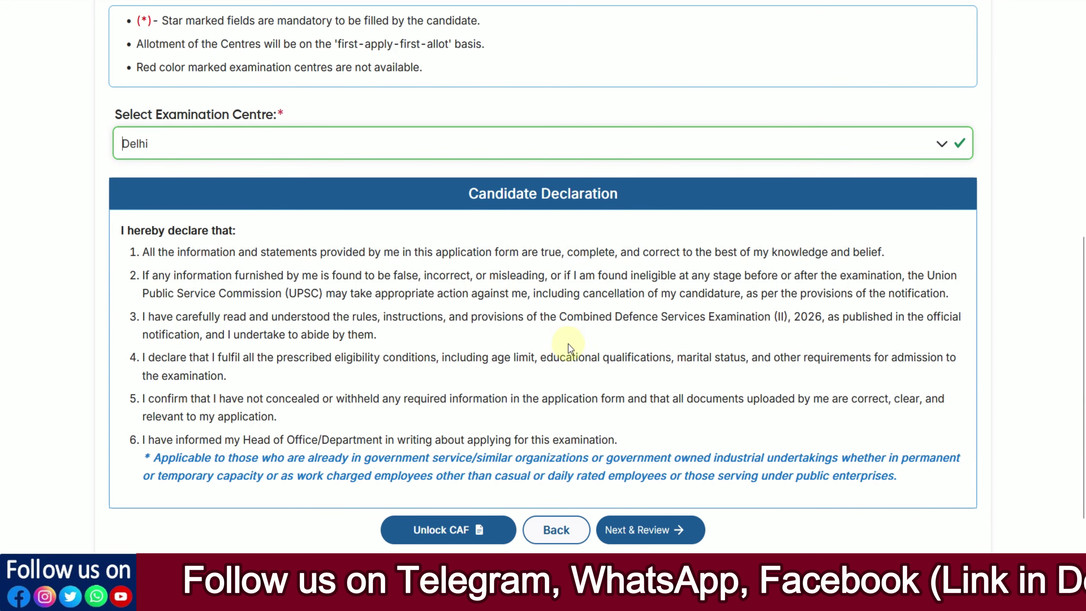
scroll(593, 357, "down", 2)
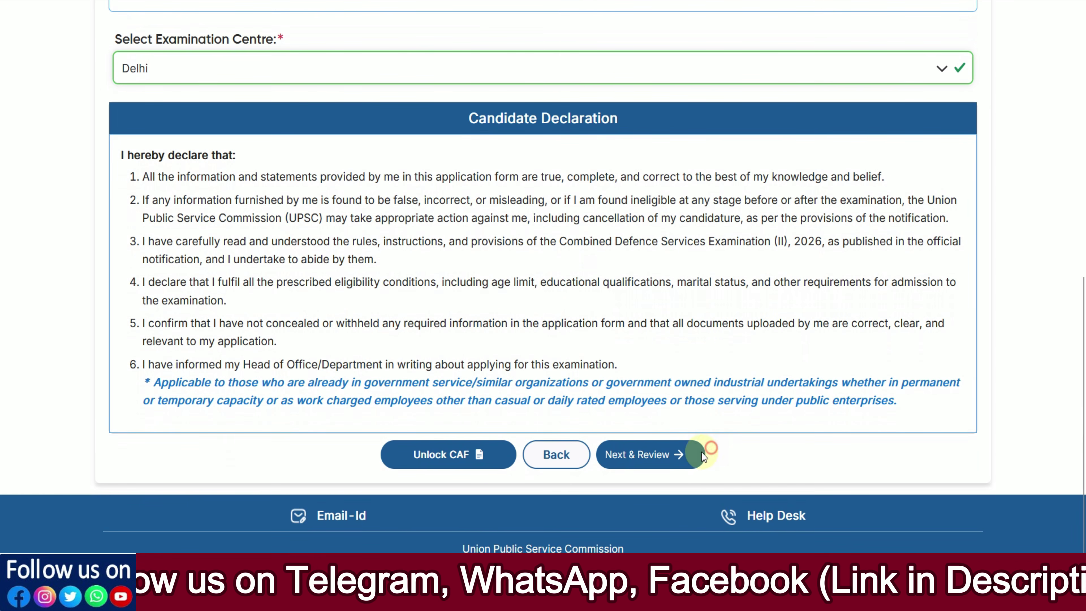
Choose Pay Online and proceed to pay the INR 200 fee
left_click(643, 468)
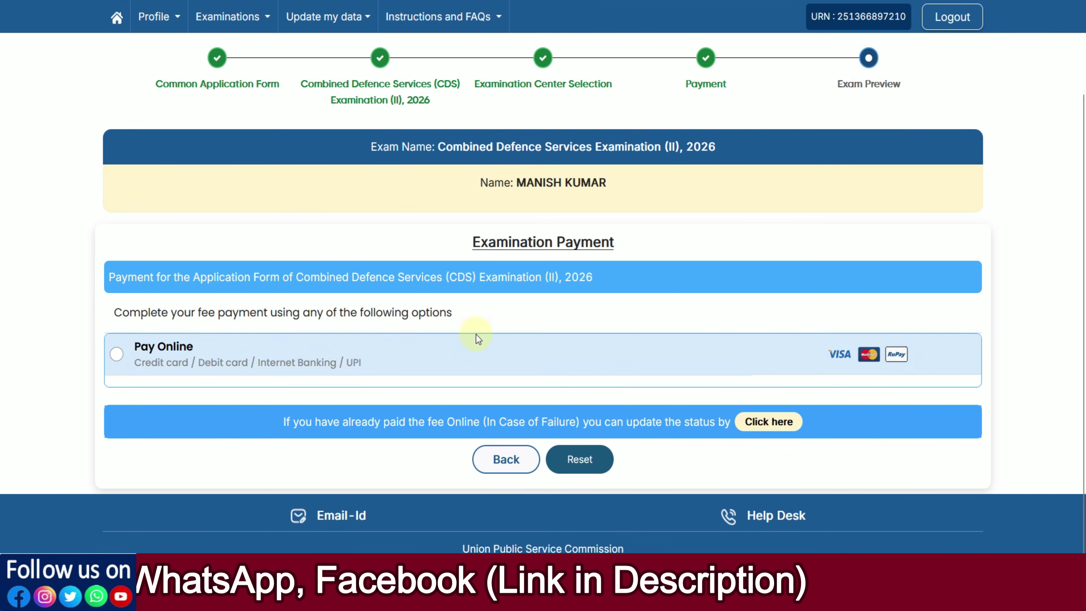
left_click(117, 354)
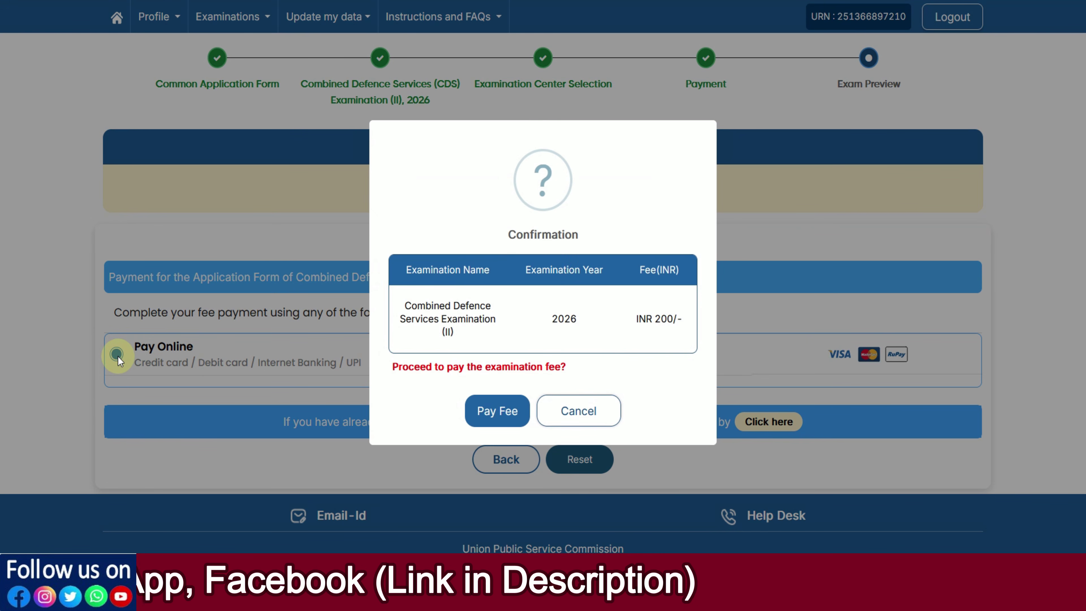
left_click(493, 407)
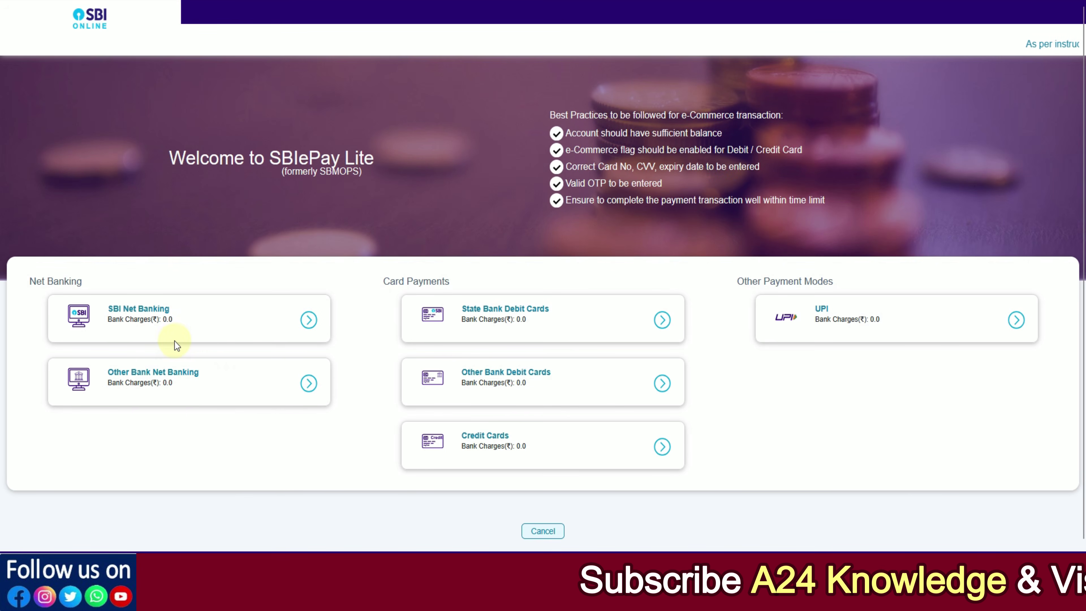
Pick UPI on SBI ePay Lite and confirm the 200-rupee payment details
left_click(925, 324)
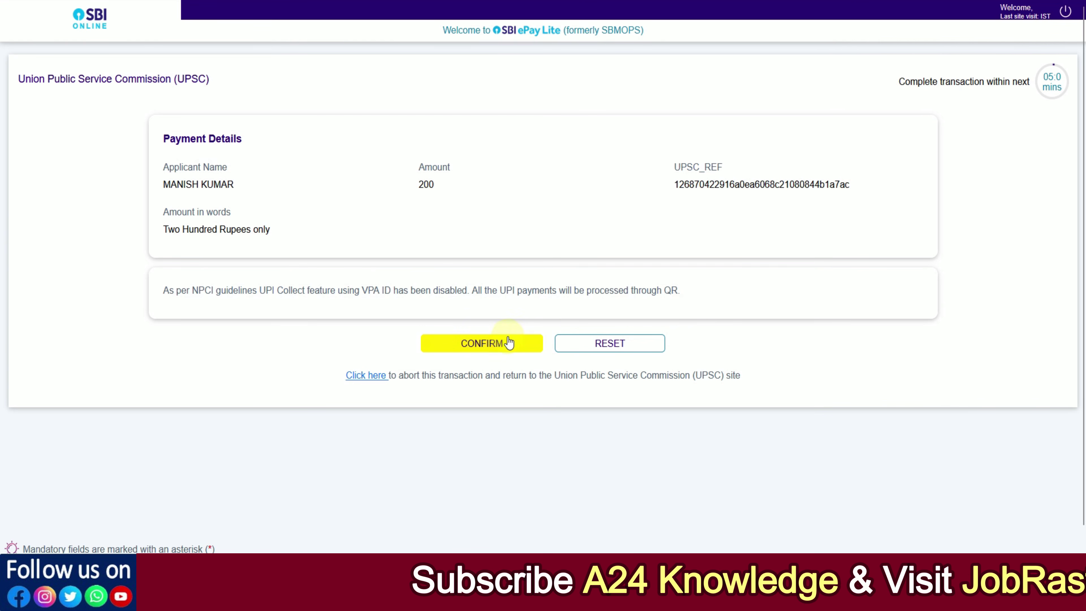
left_click(482, 344)
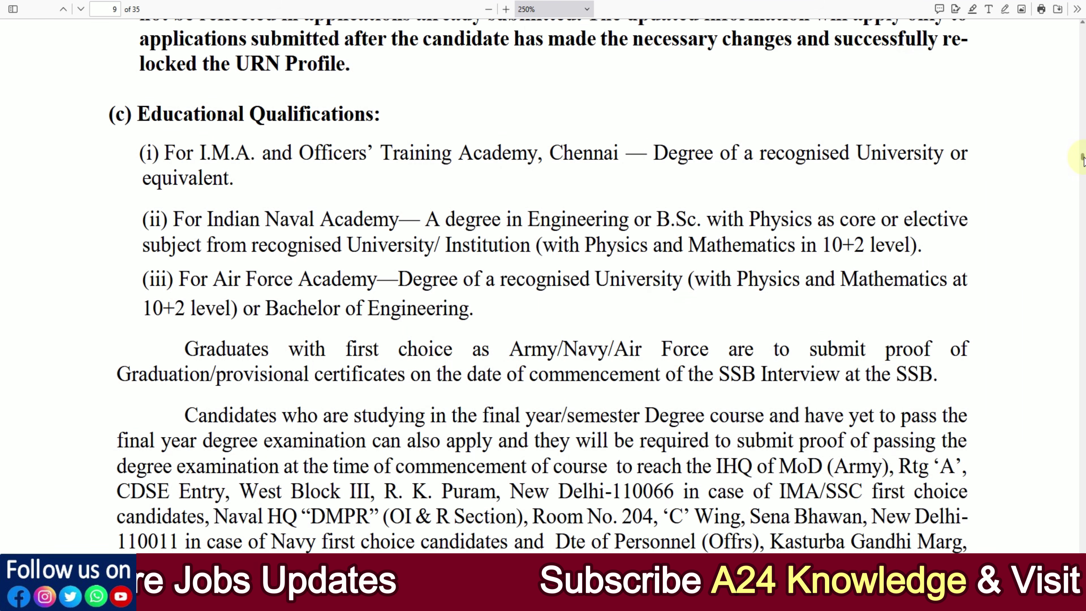
Return the CDS-II notice PDF to page 1, then switch to the JobRasta CDS 2 Recruitment 2026 article
left_click_drag(1083, 160, 1083, 35)
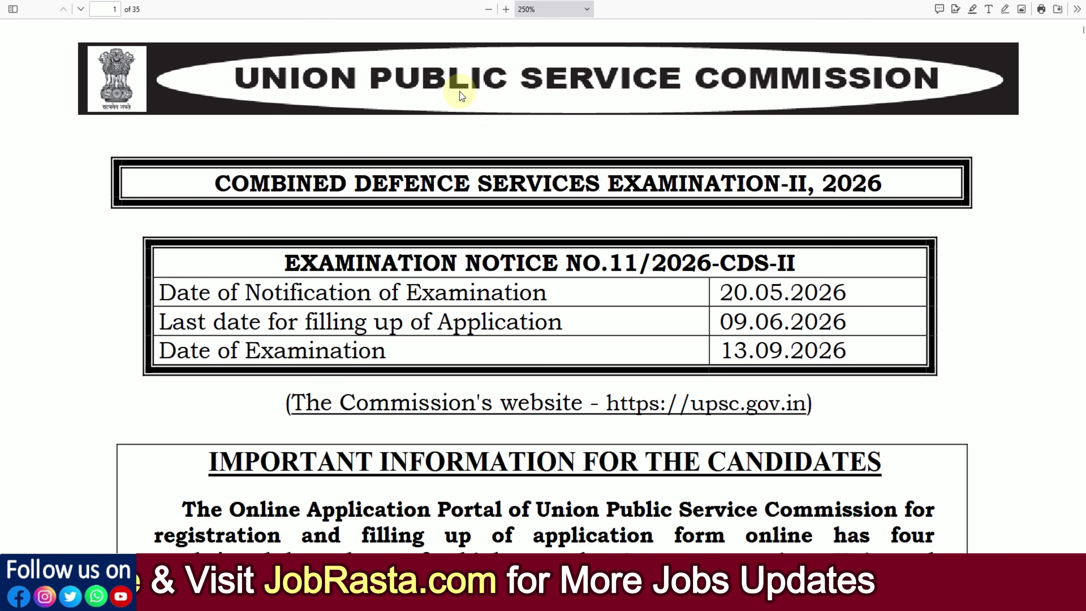
left_click(273, 0)
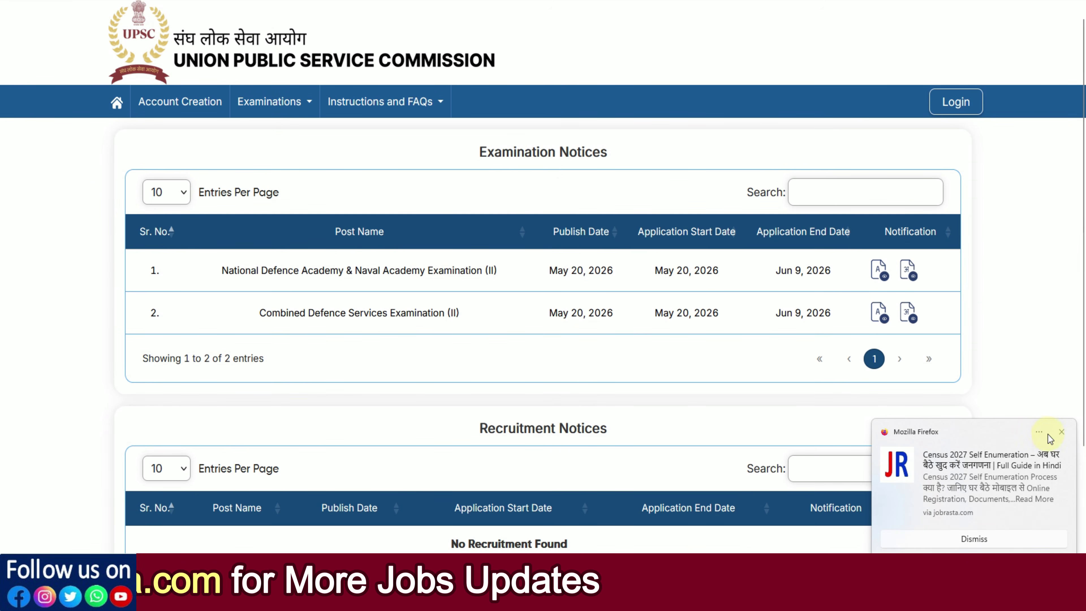
left_click(1079, 432)
left_click(370, 1)
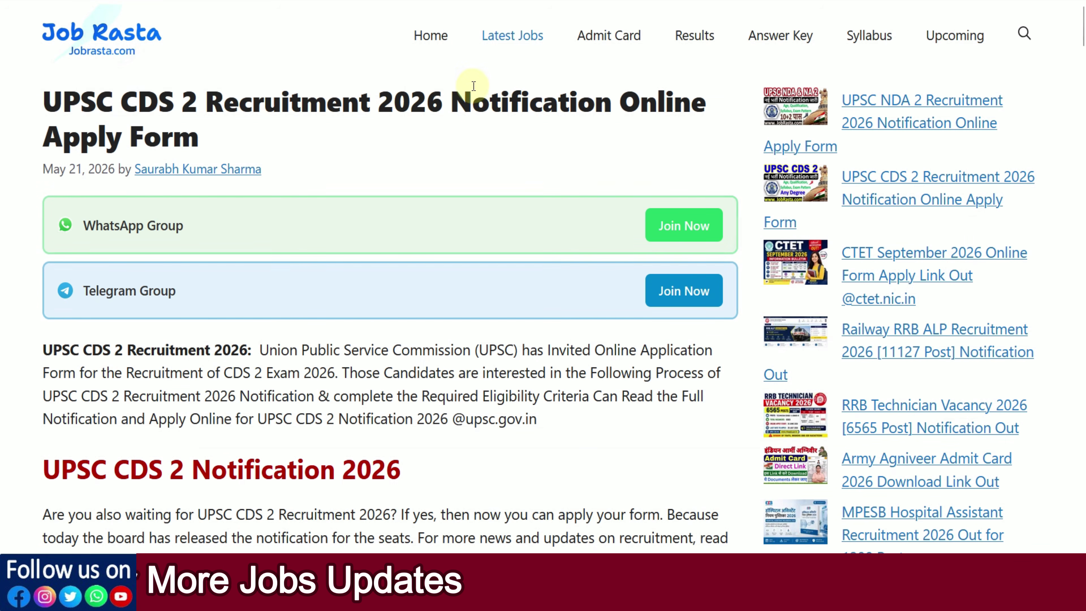